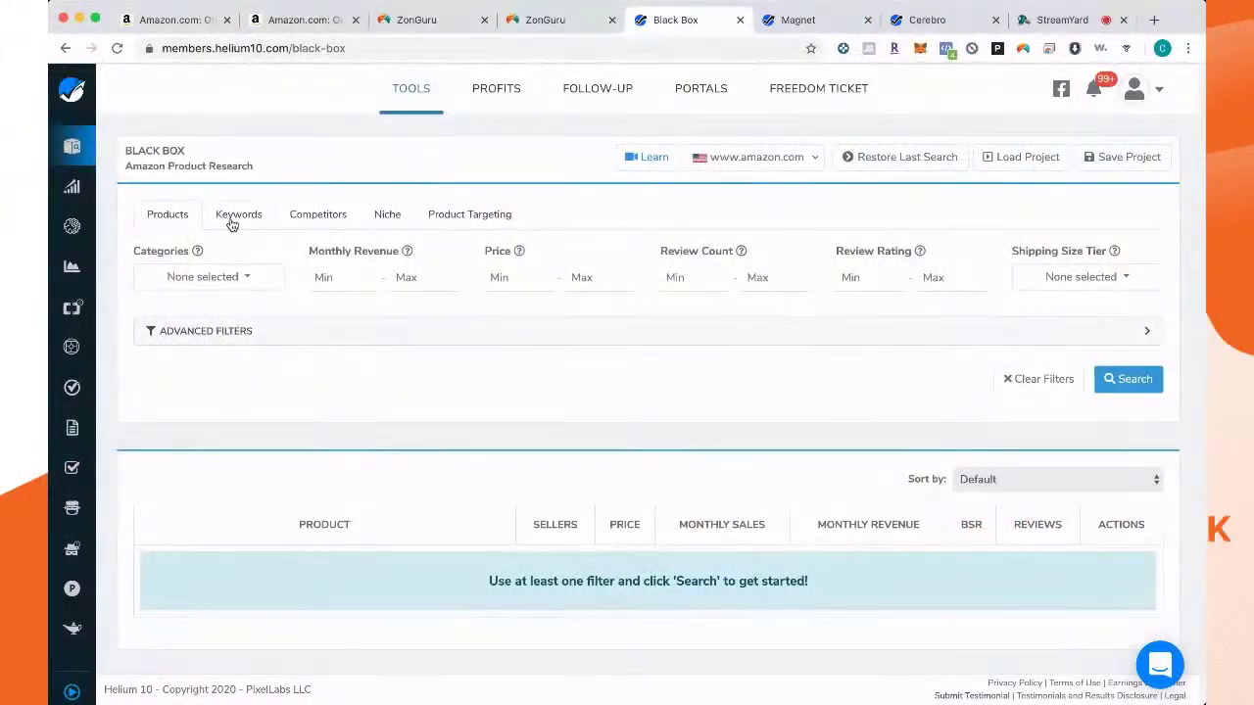
Step: Set up a Black Box keyword search with a minimum search volume of 5000 and a maximum review count of 400
click(238, 214)
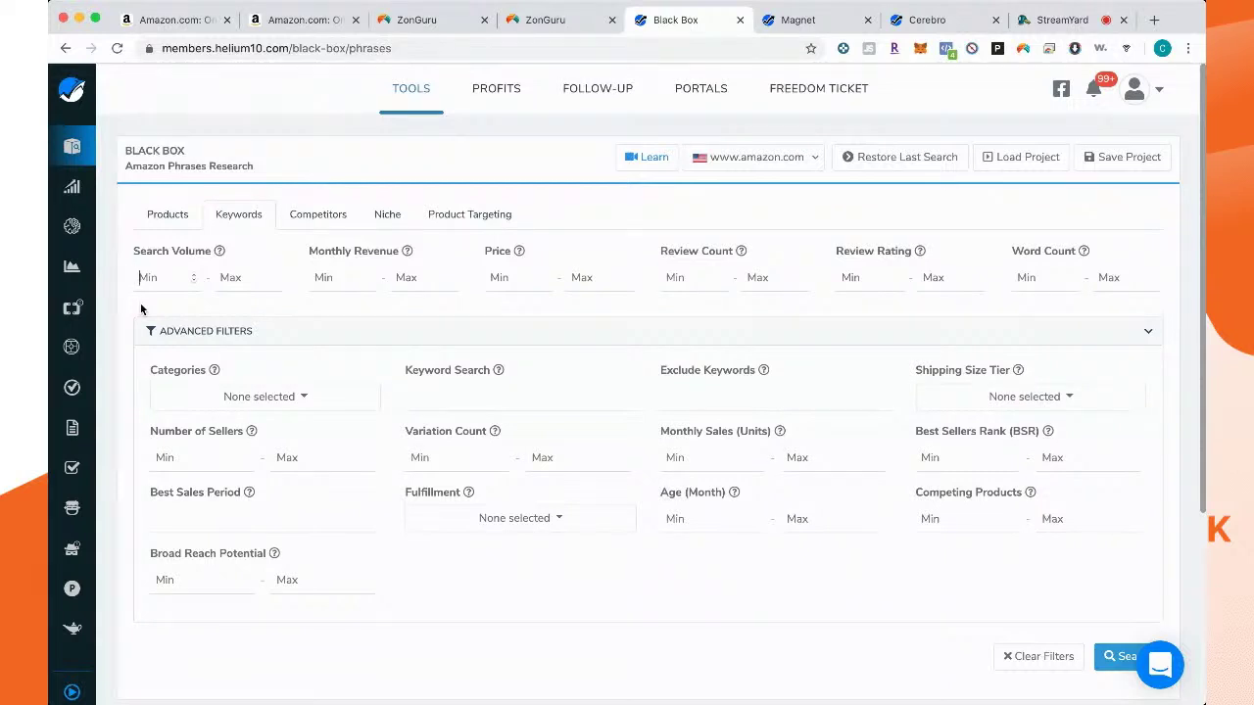
text(5000)
click(777, 284)
text(400)
scroll(757, 298, down, 1)
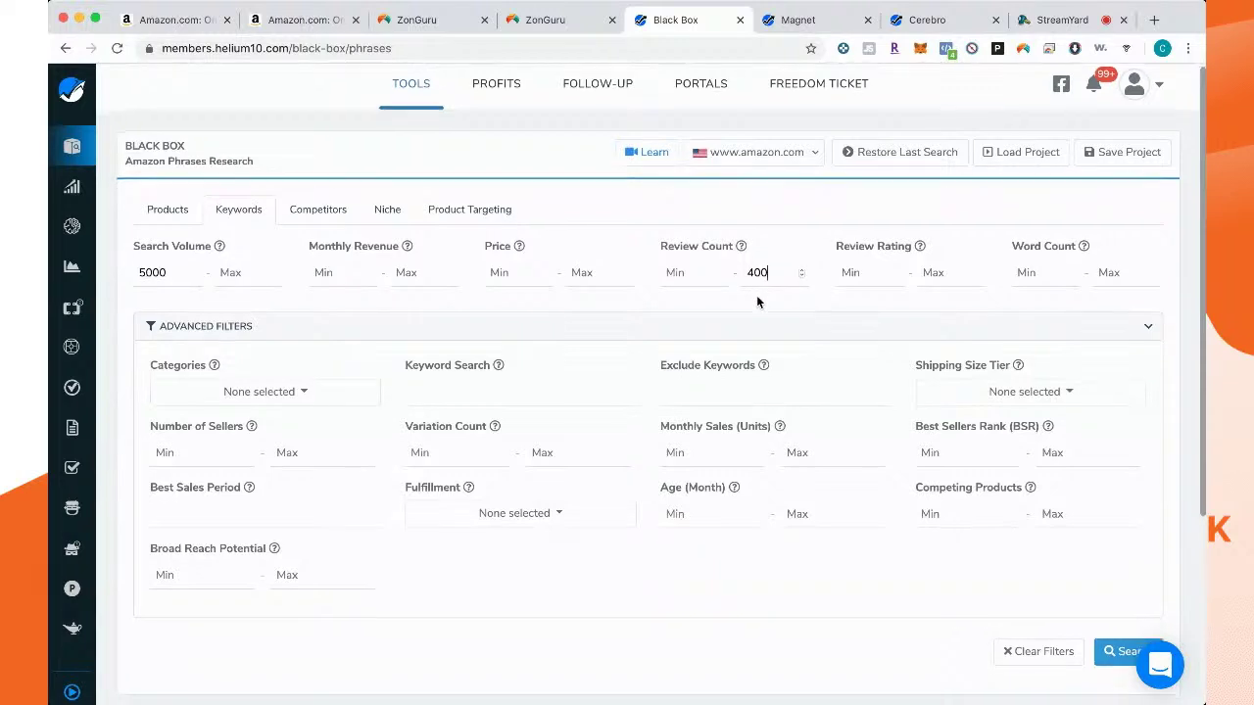
Step: Limit the keyword search to the Home & Kitchen and Kitchen & Dining categories
click(276, 397)
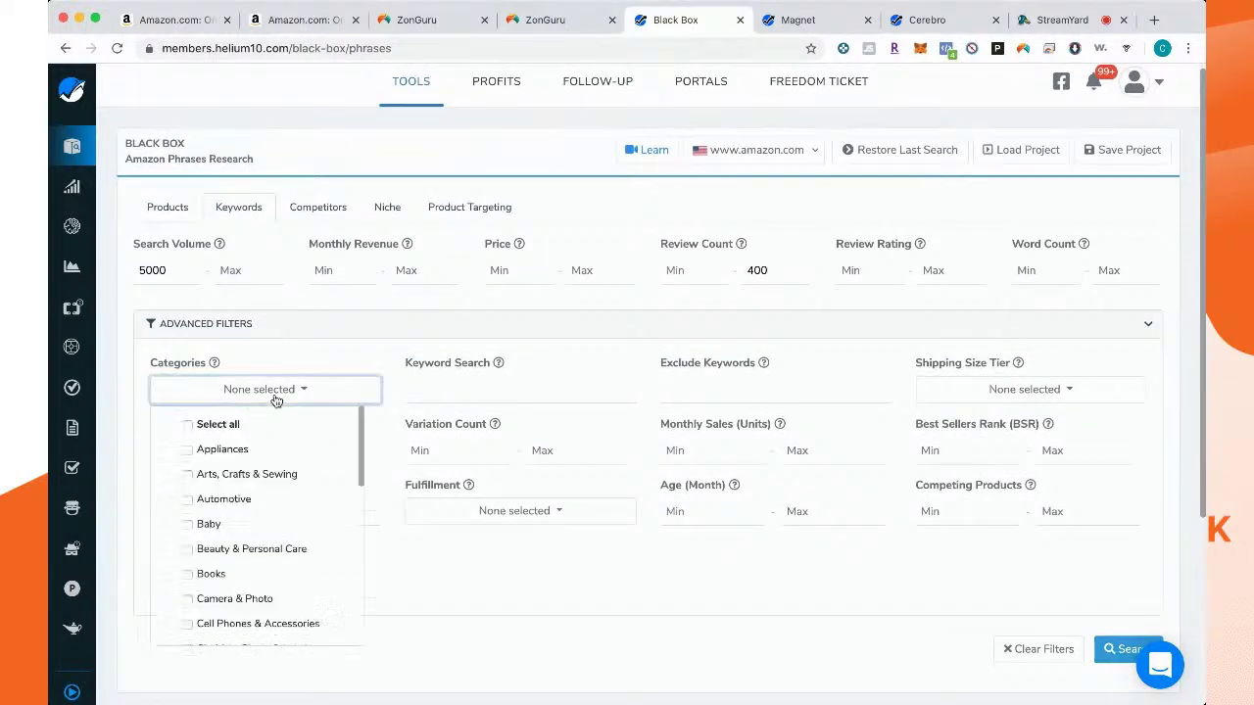
scroll(328, 572, down, 1)
scroll(328, 572, down, 5)
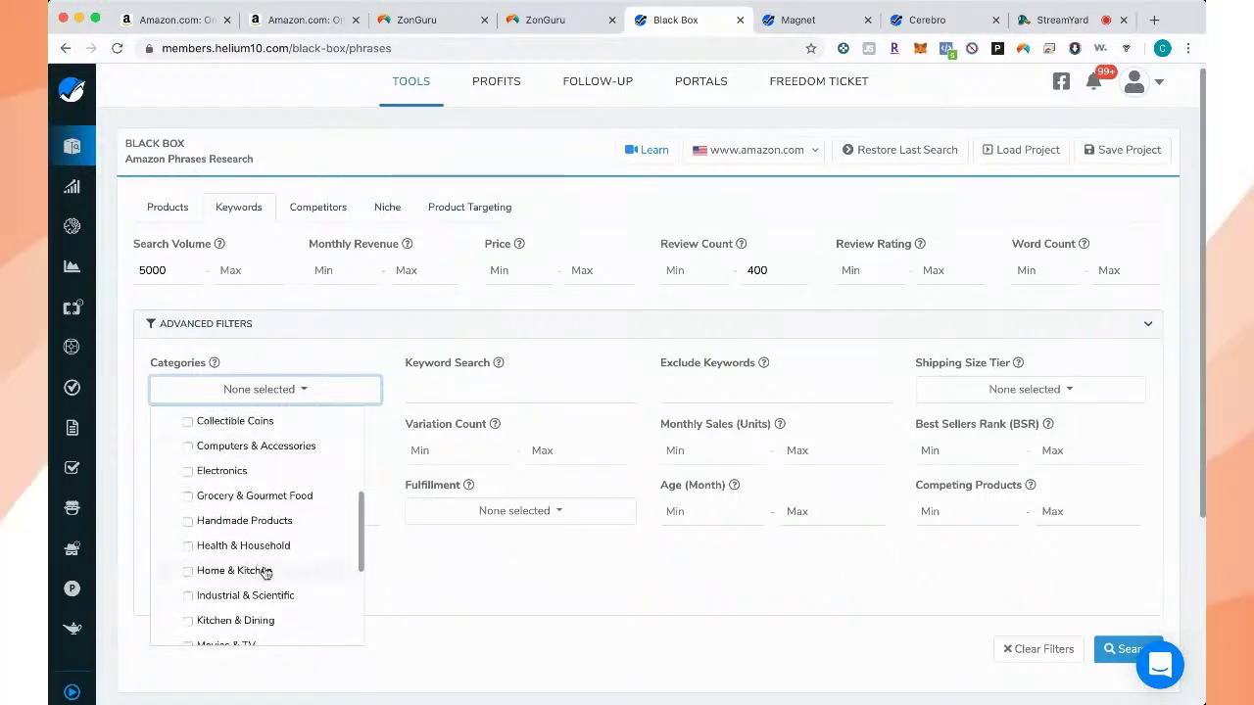
click(189, 571)
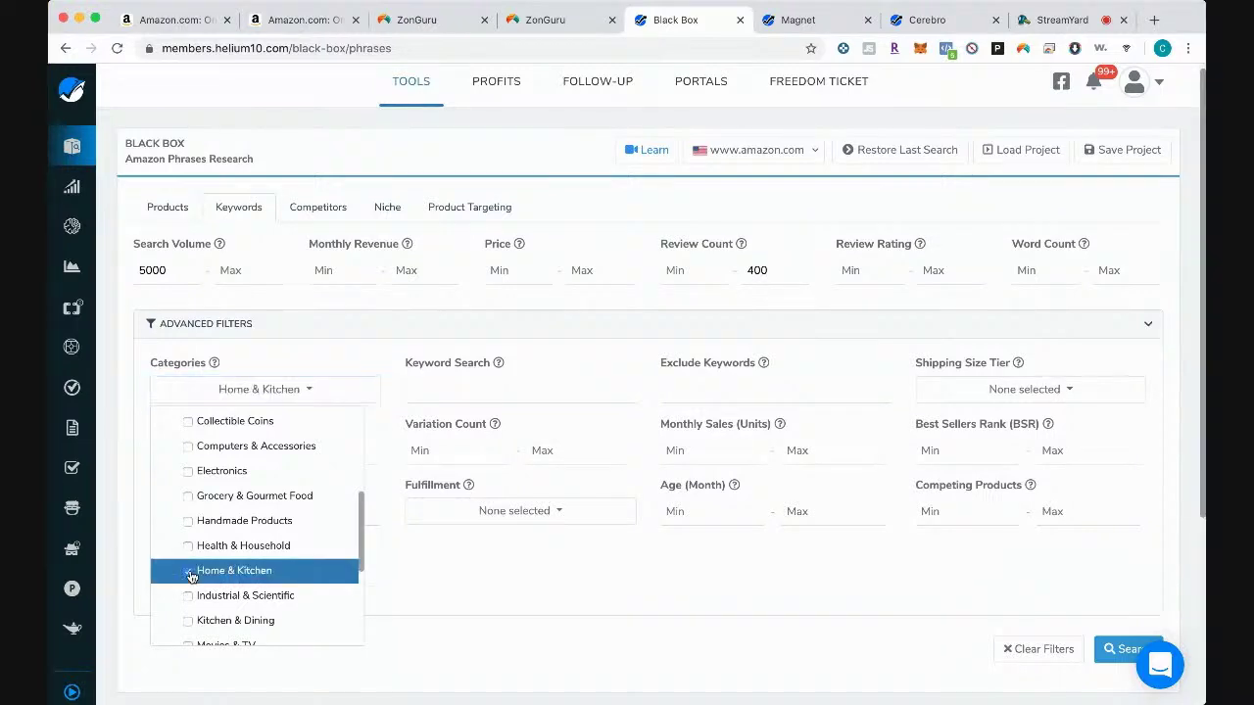
scroll(192, 577, down, 2)
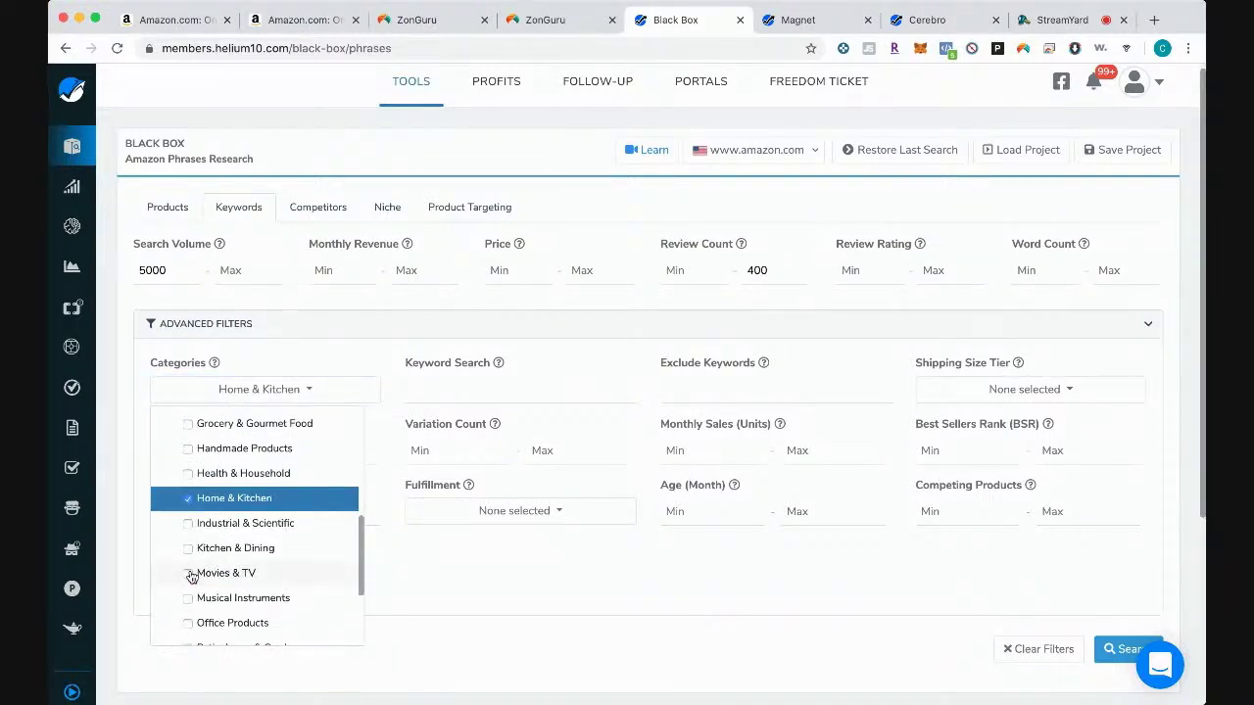
click(189, 549)
click(483, 585)
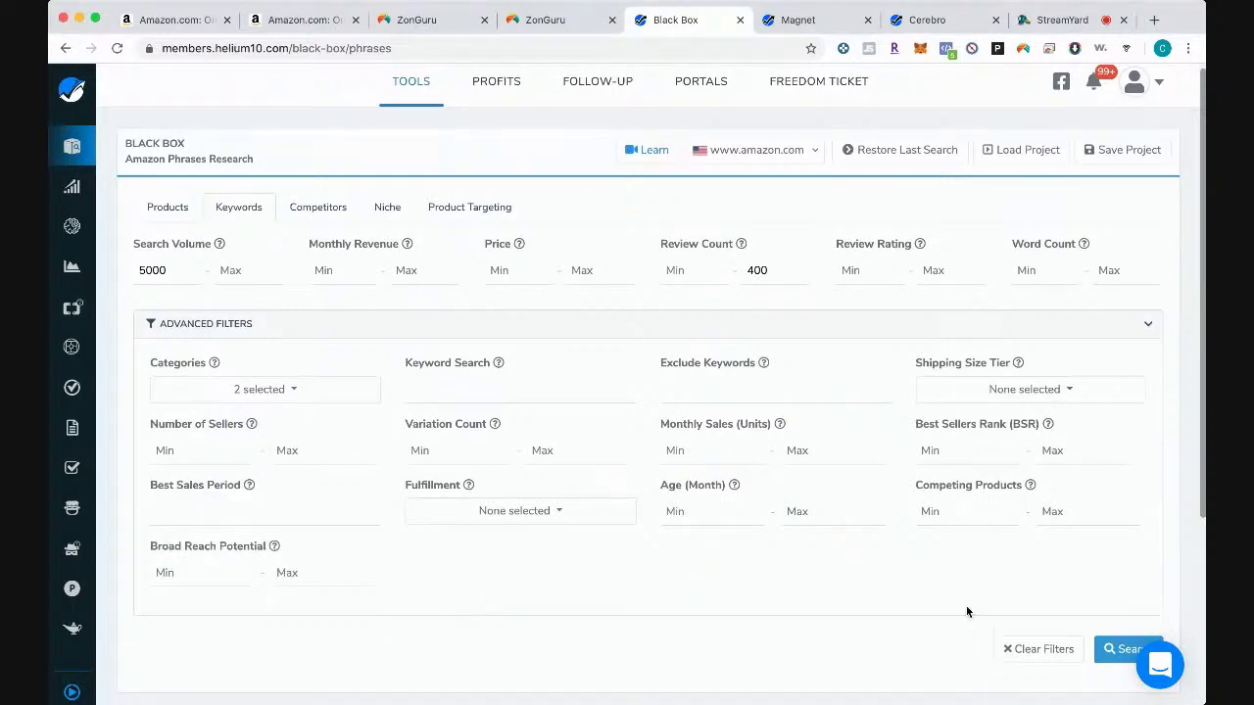
Step: Run the keyword search with the chosen volume, review and category filters
scroll(966, 604, down, 1)
scroll(965, 606, down, 3)
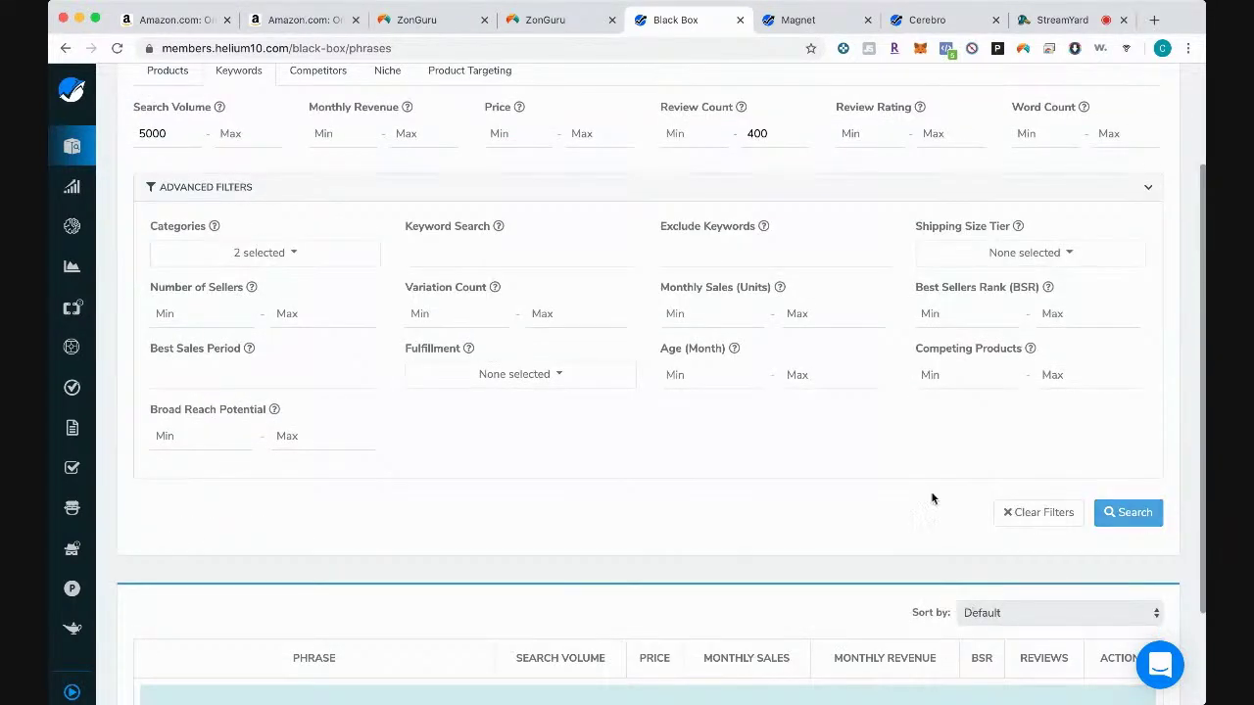
scroll(799, 498, up, 1)
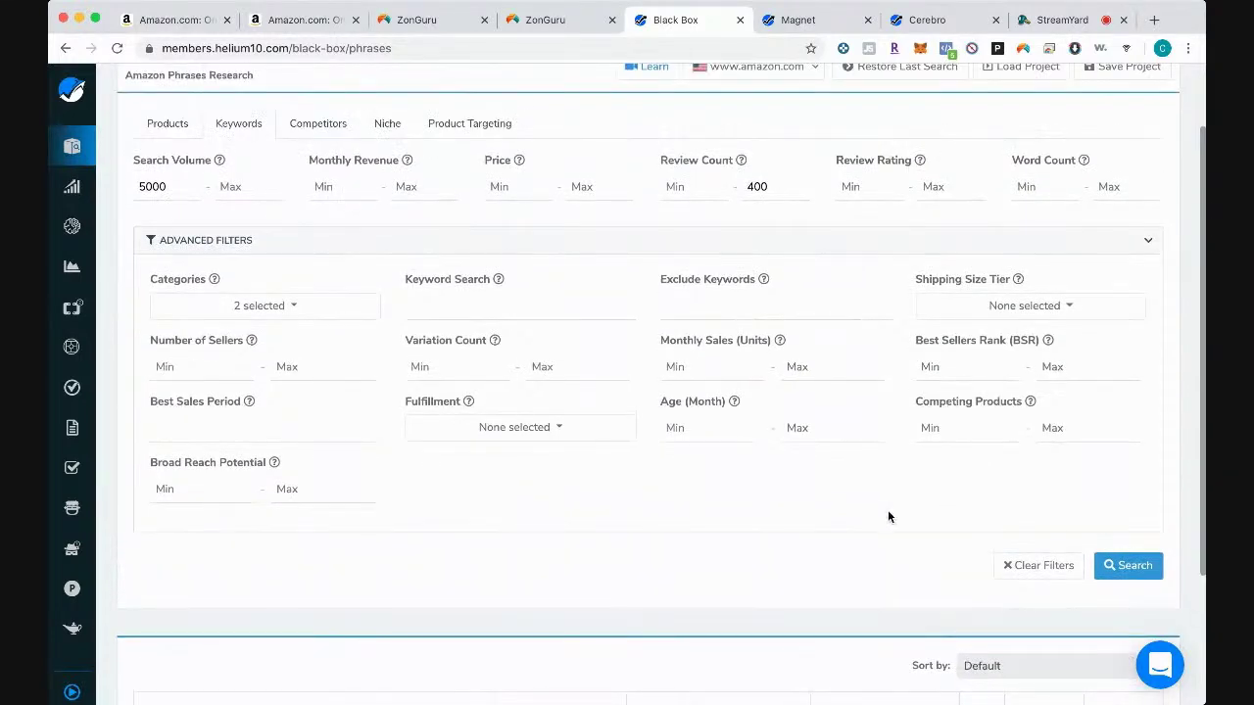
scroll(1108, 559, up, 2)
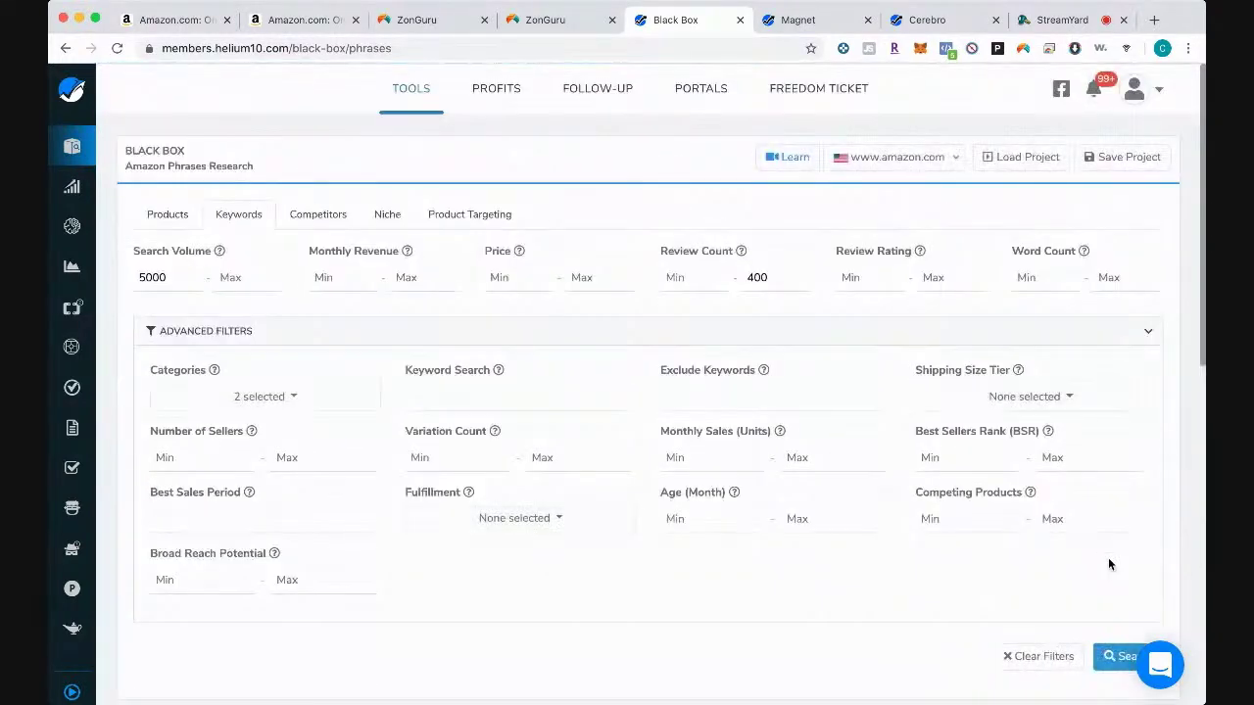
Step: Examine the found phrases with their search volume, price, sales, revenue and reviews, and compare them with the filters used
scroll(1107, 564, down, 5)
scroll(875, 448, down, 1)
scroll(875, 449, up, 2)
scroll(802, 249, down, 1)
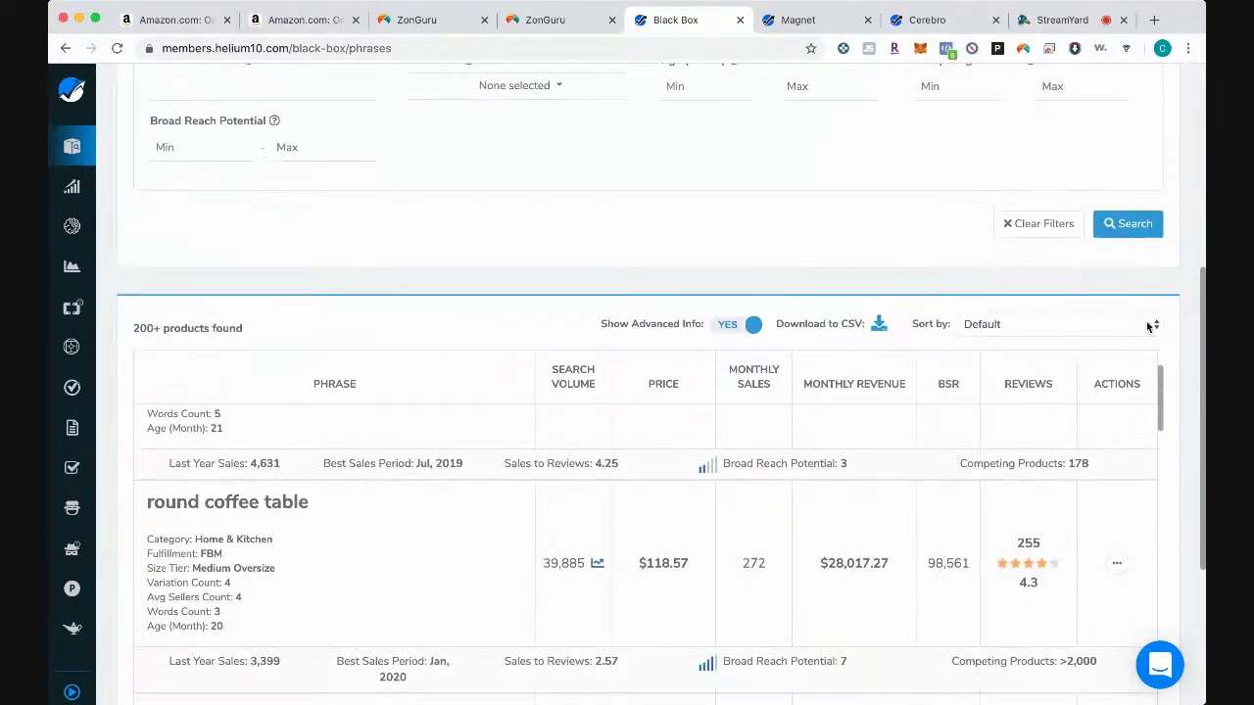
scroll(1182, 333, down, 2)
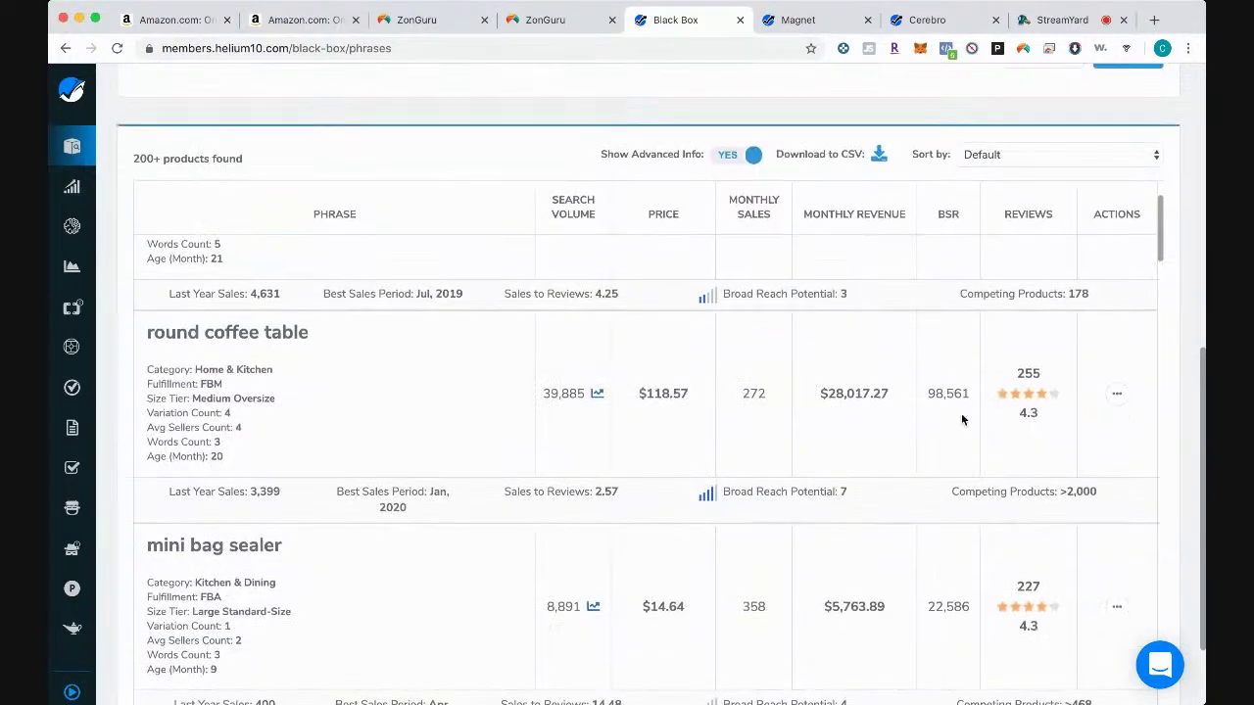
scroll(929, 435, down, 1)
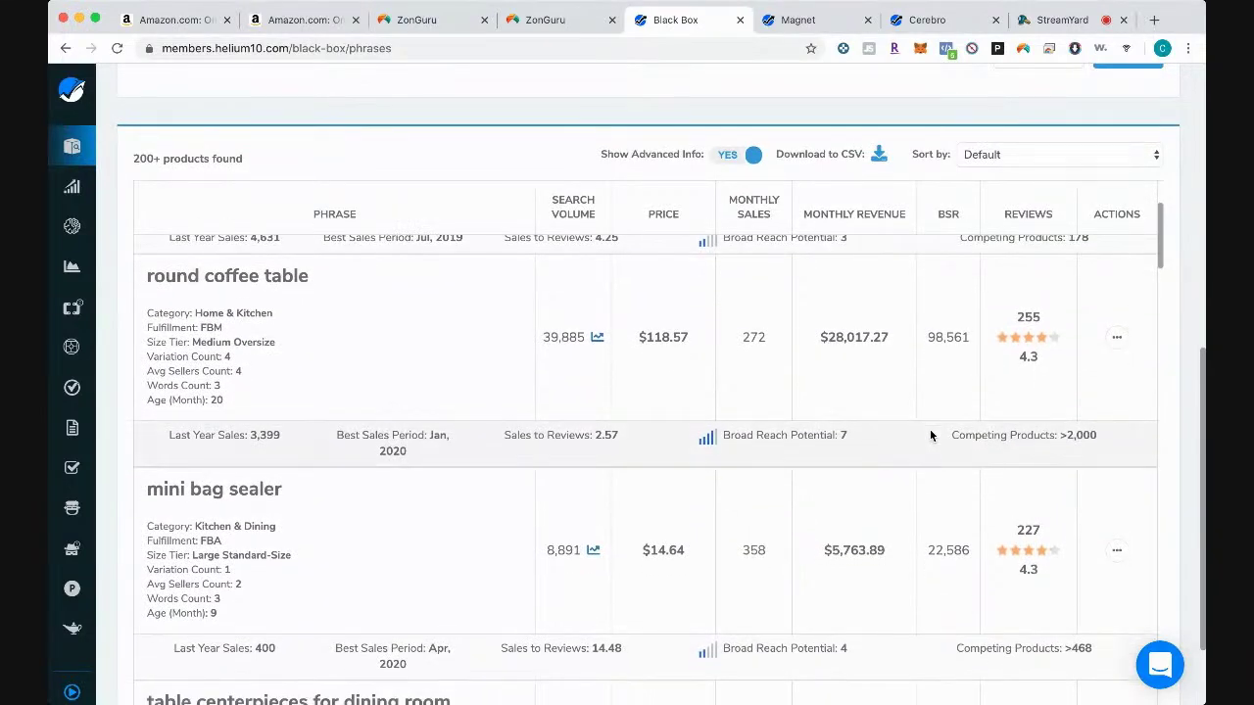
scroll(242, 278, down, 2)
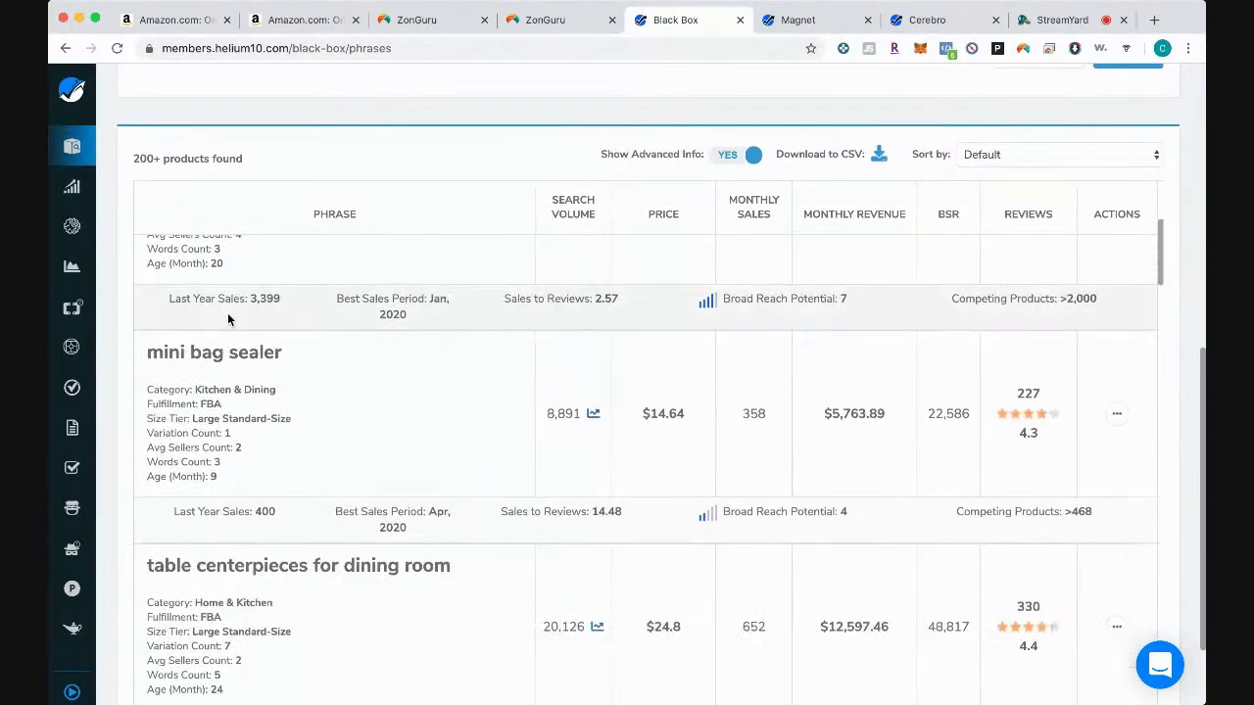
scroll(206, 359, down, 2)
scroll(207, 358, down, 1)
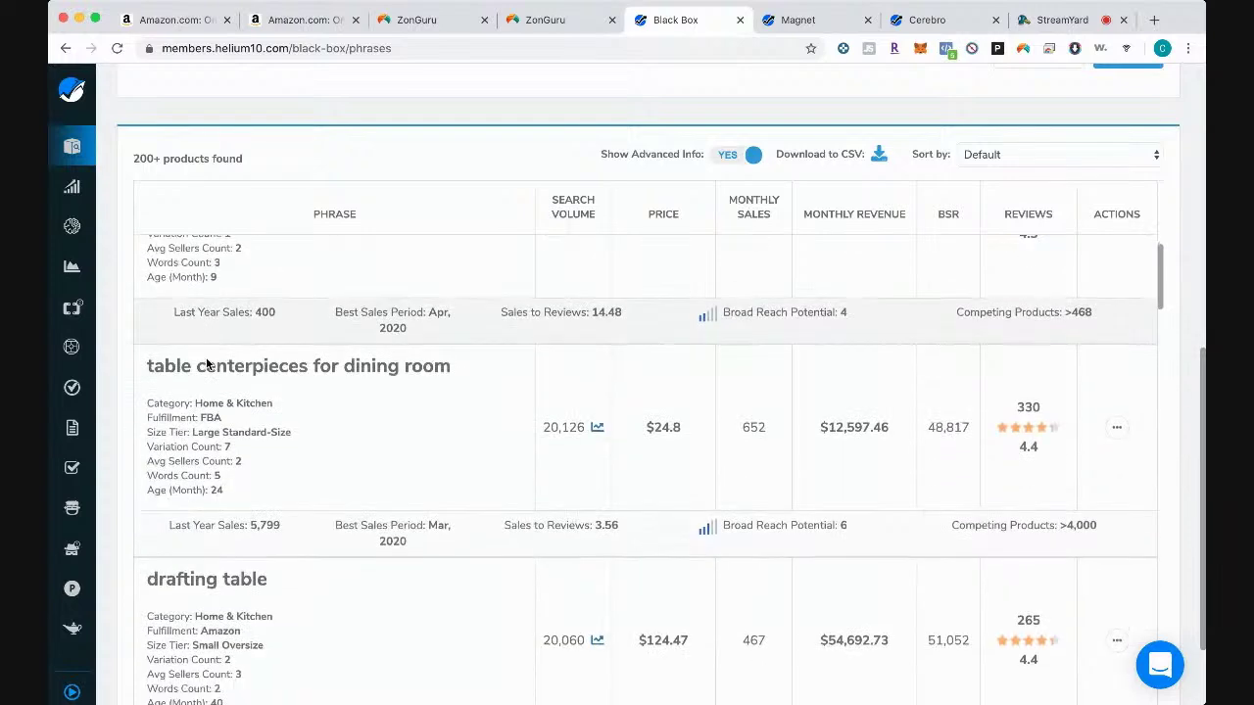
scroll(206, 359, up, 4)
scroll(206, 360, up, 3)
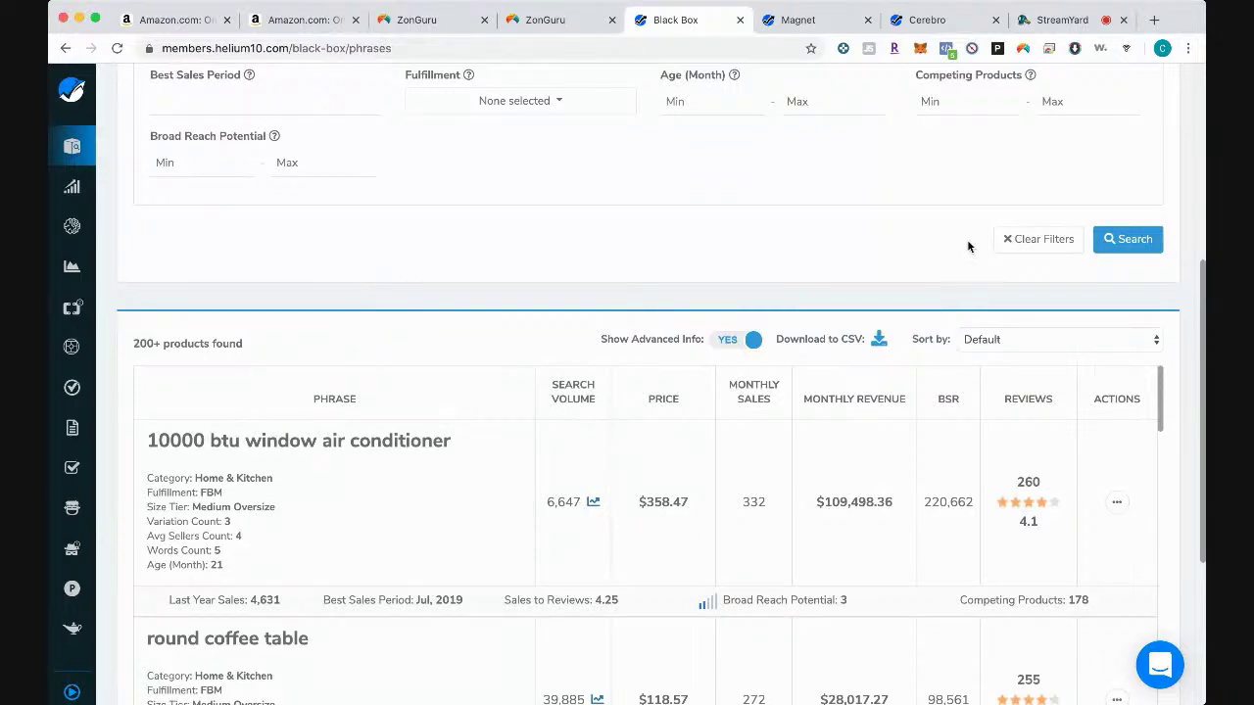
scroll(1181, 300, down, 3)
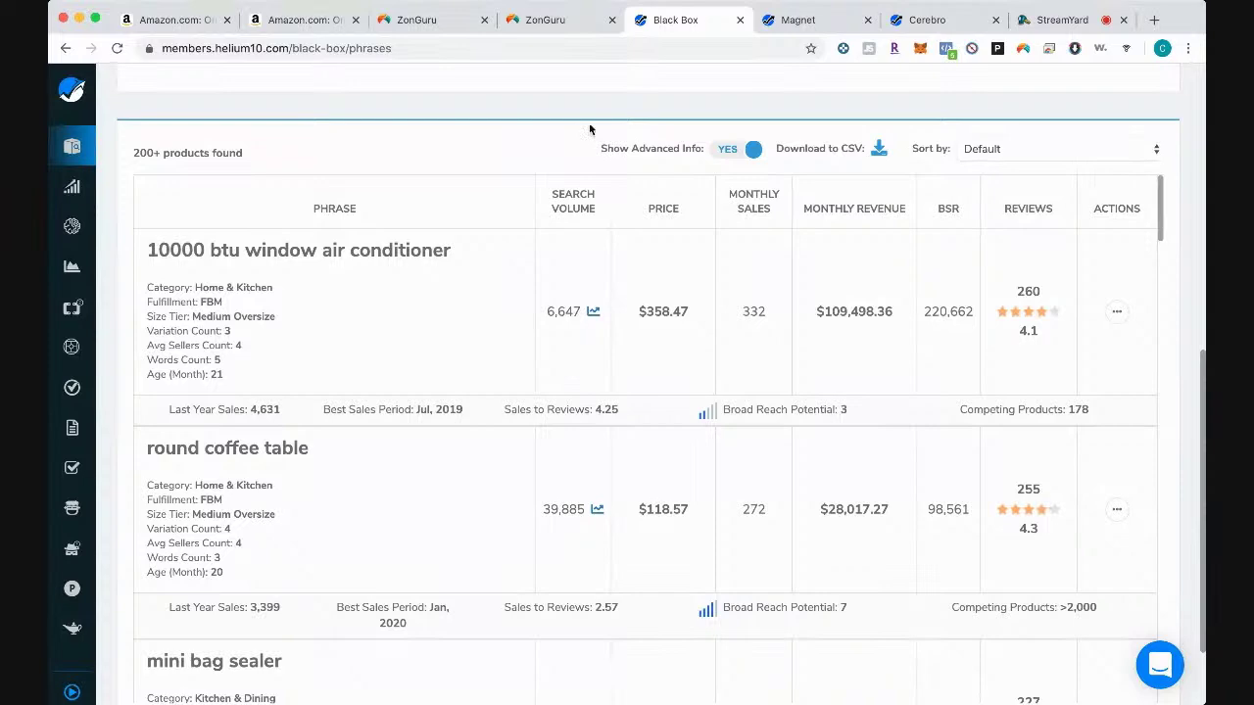
scroll(590, 131, up, 3)
scroll(591, 130, up, 5)
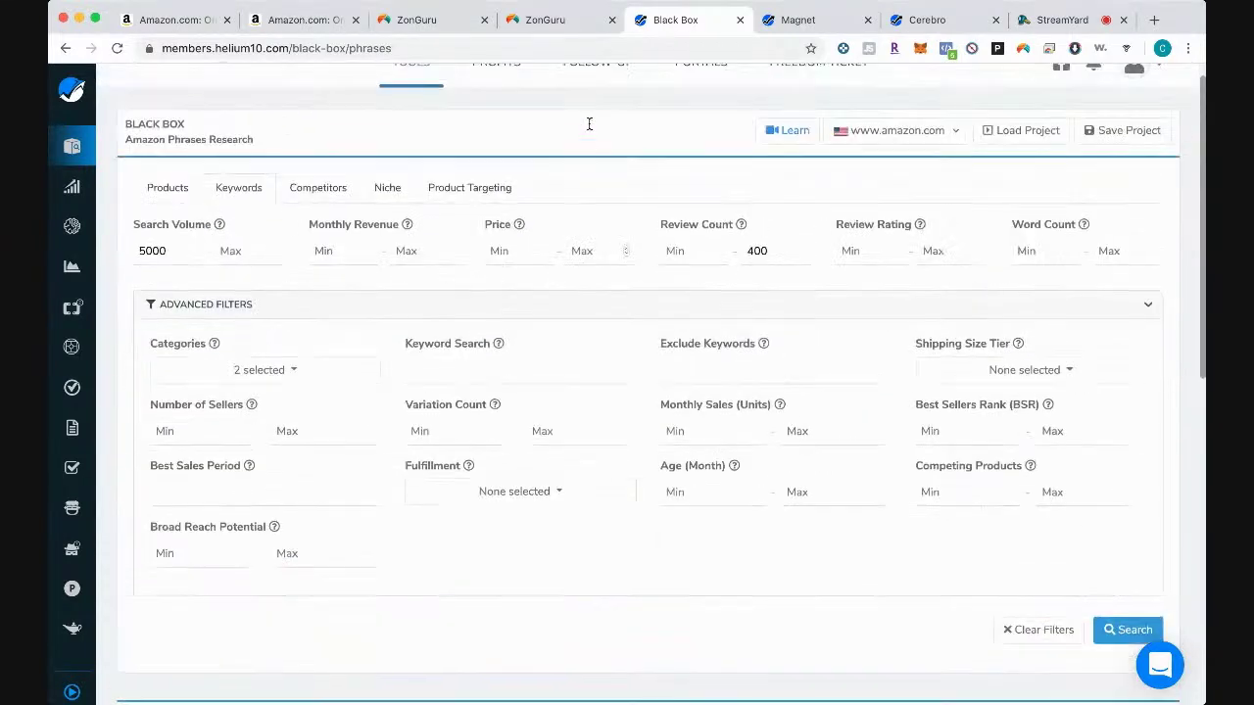
scroll(591, 160, down, 2)
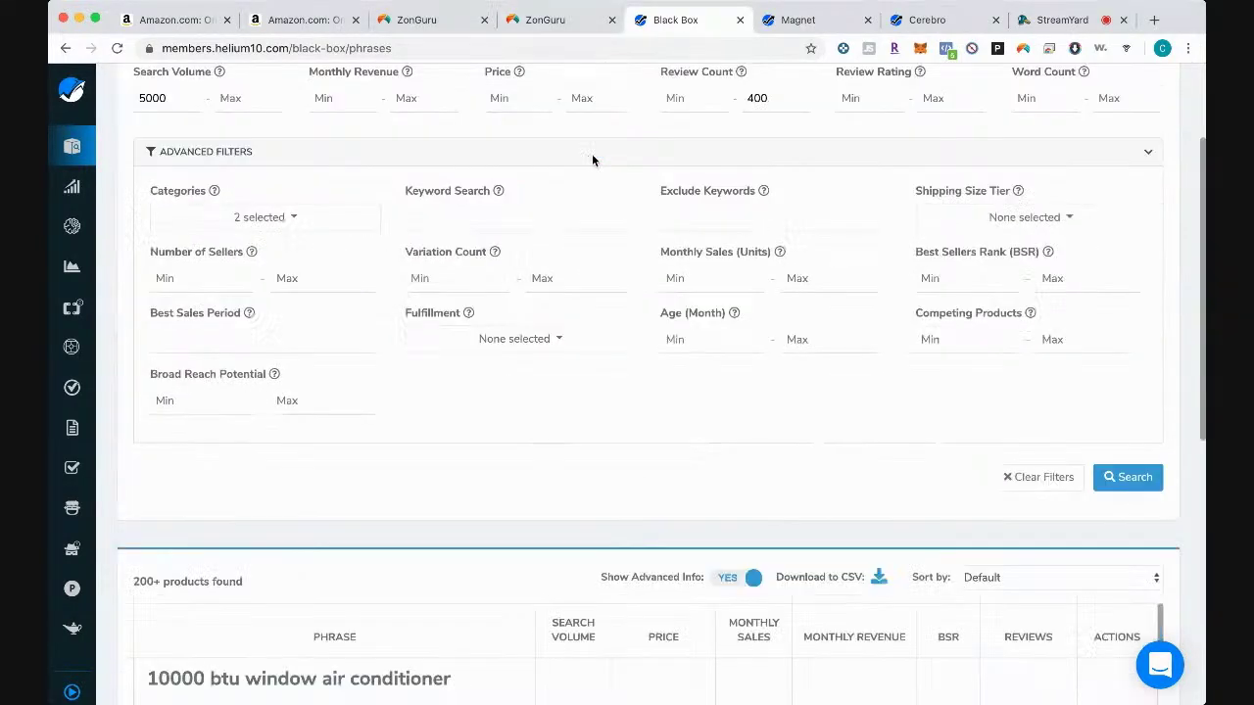
scroll(592, 160, up, 3)
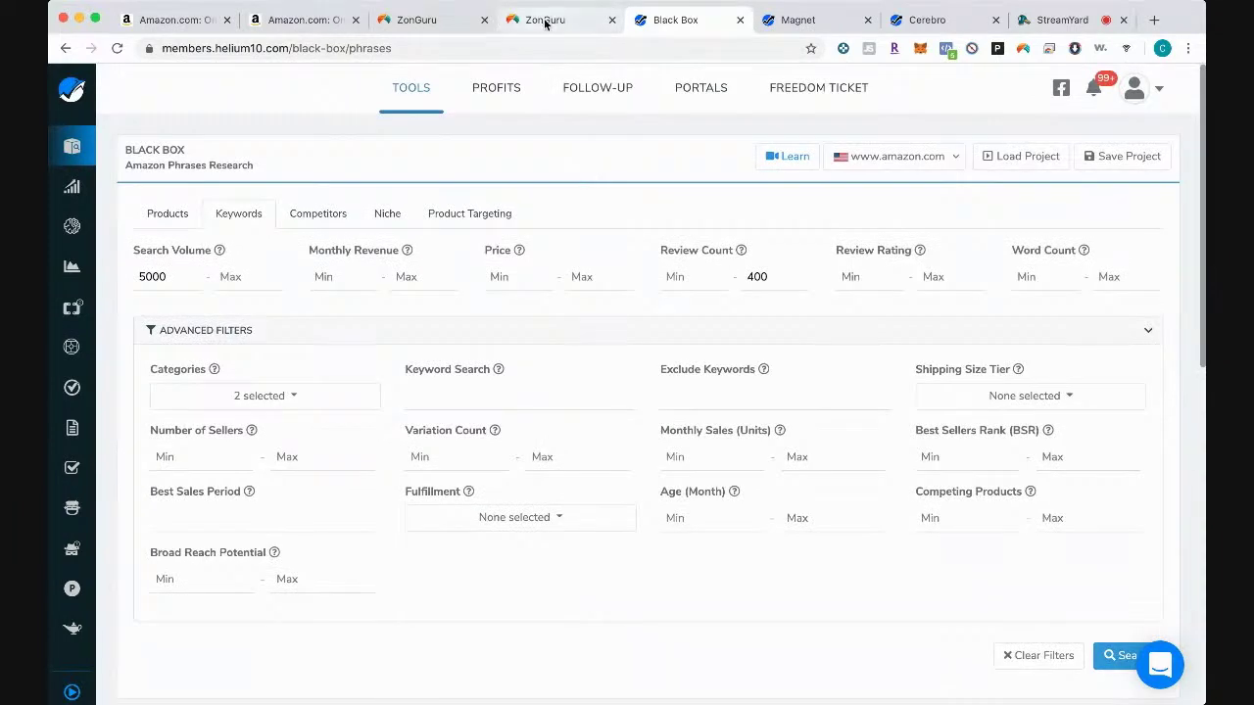
Step: Switch to ZonGuru, open Niche Finder and search United States niches with the Easy Starter quick filter
click(544, 21)
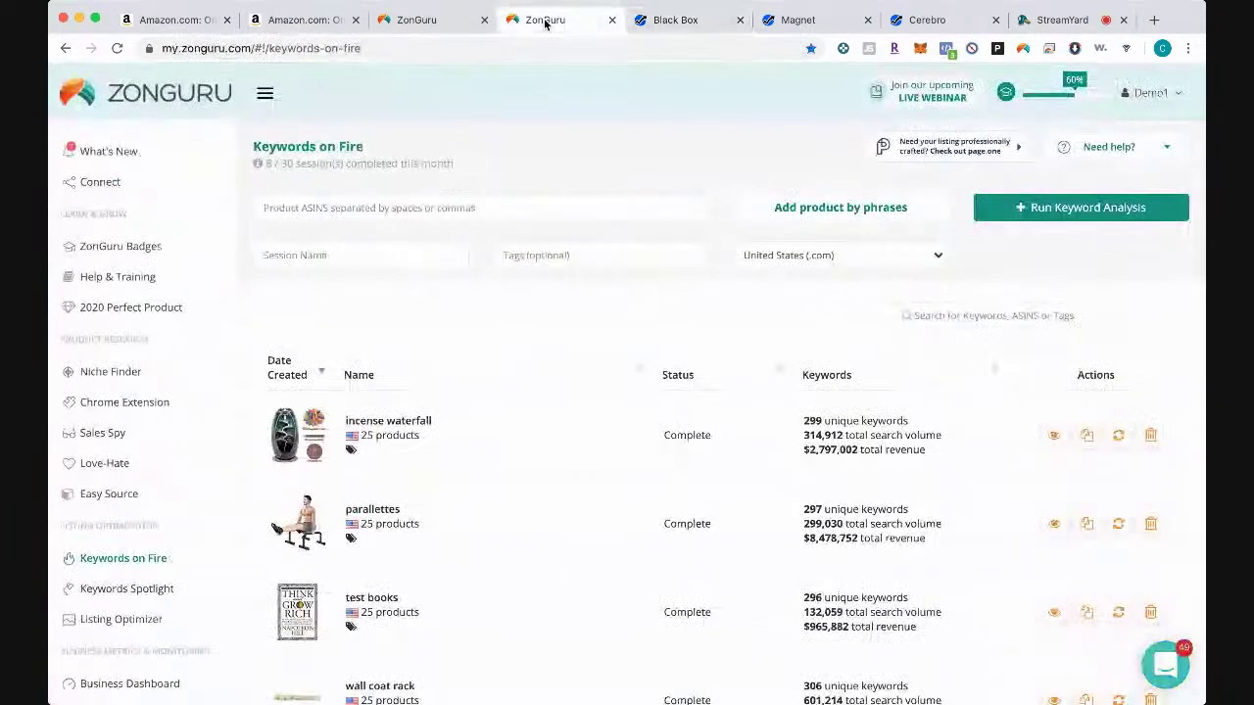
click(125, 372)
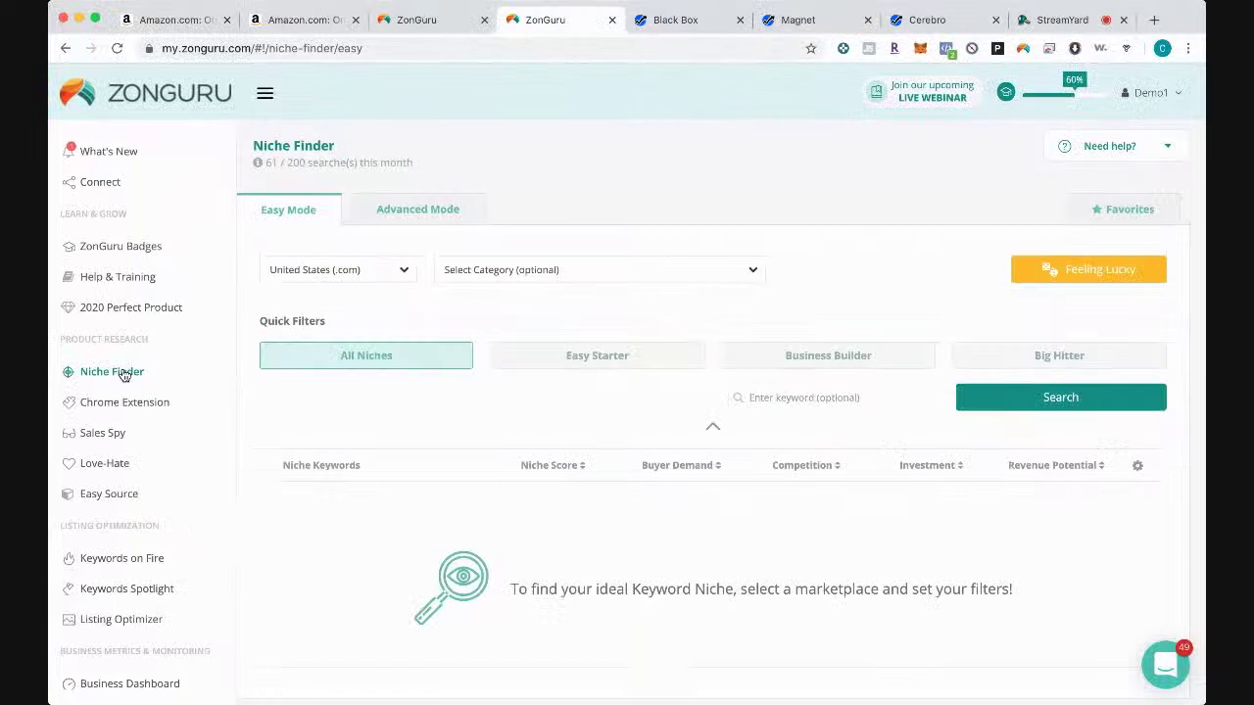
scroll(248, 416, down, 1)
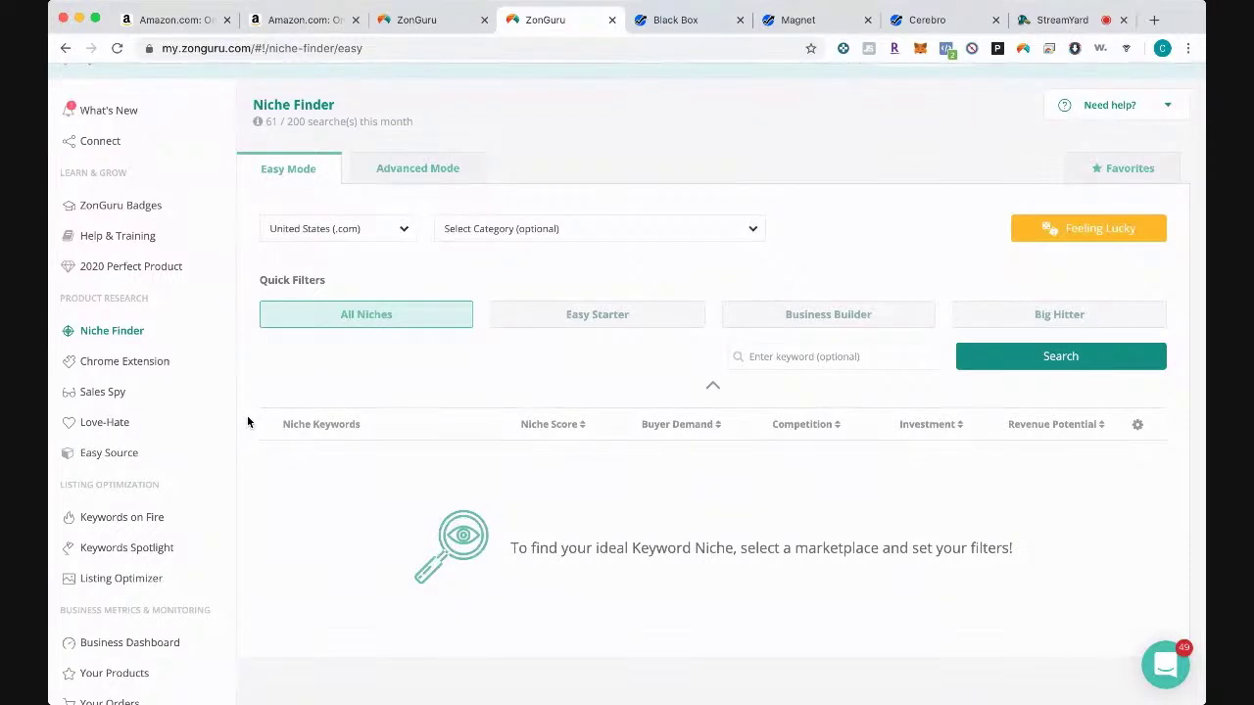
click(615, 319)
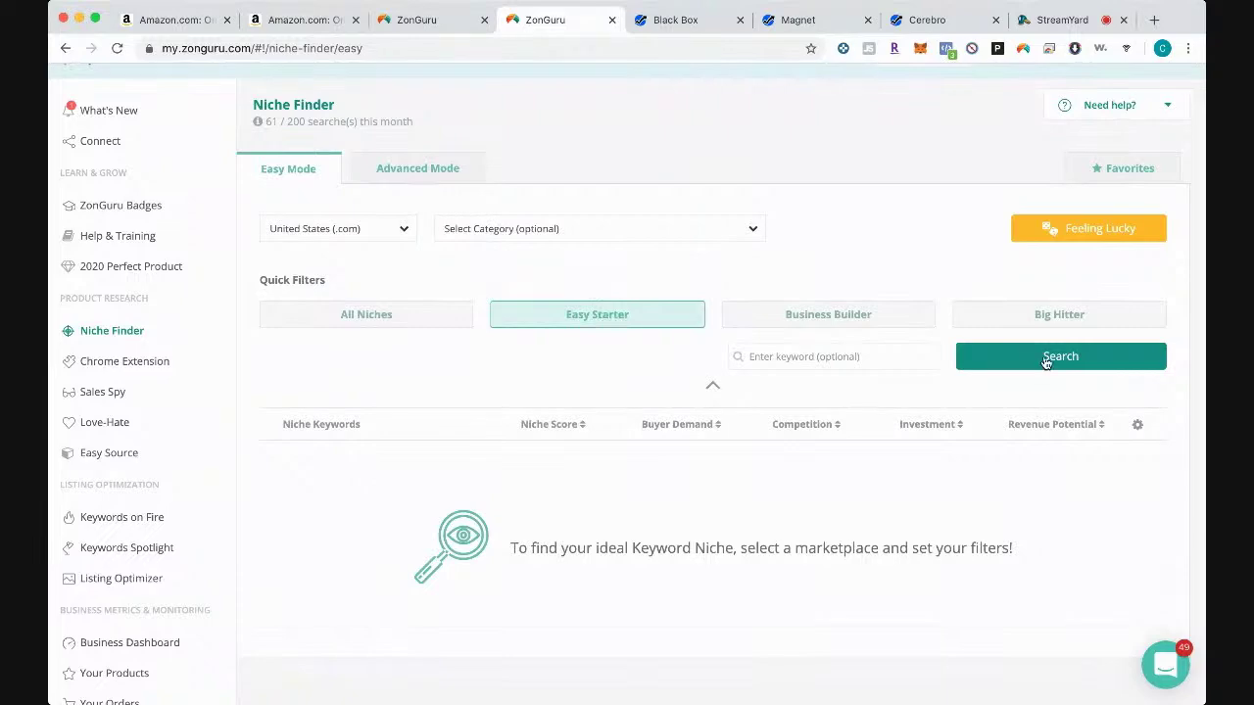
click(1052, 358)
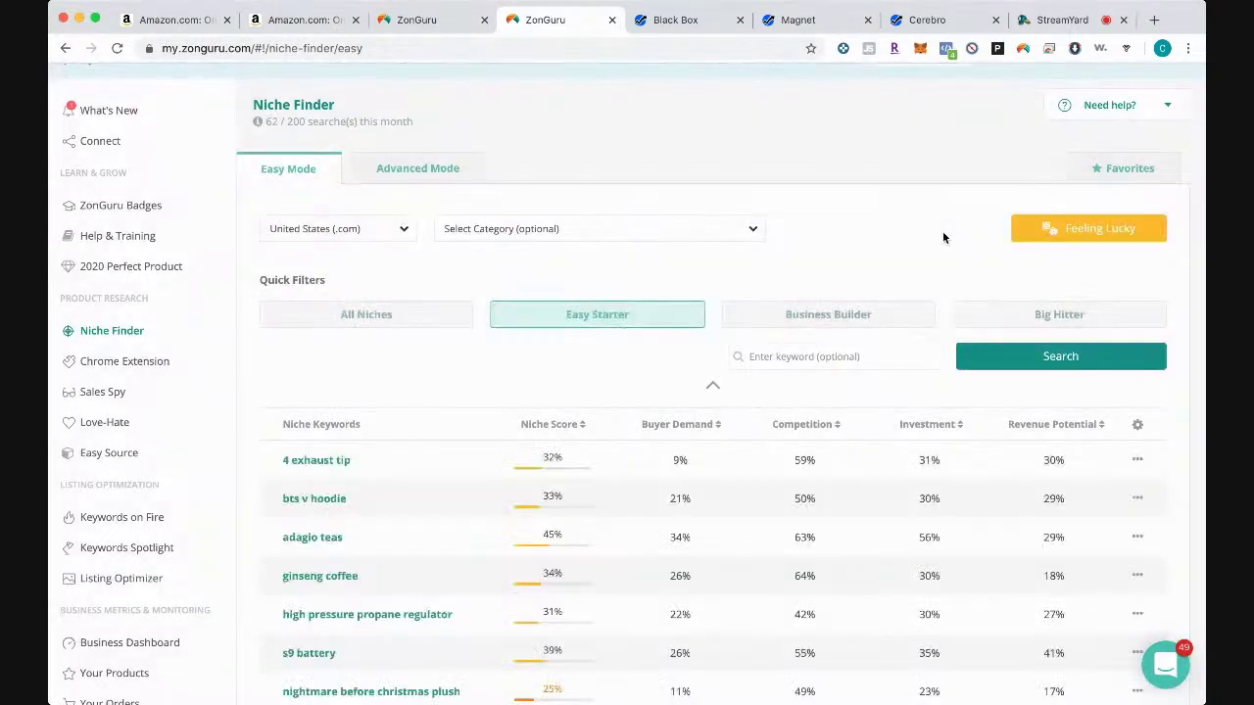
scroll(1156, 300, down, 3)
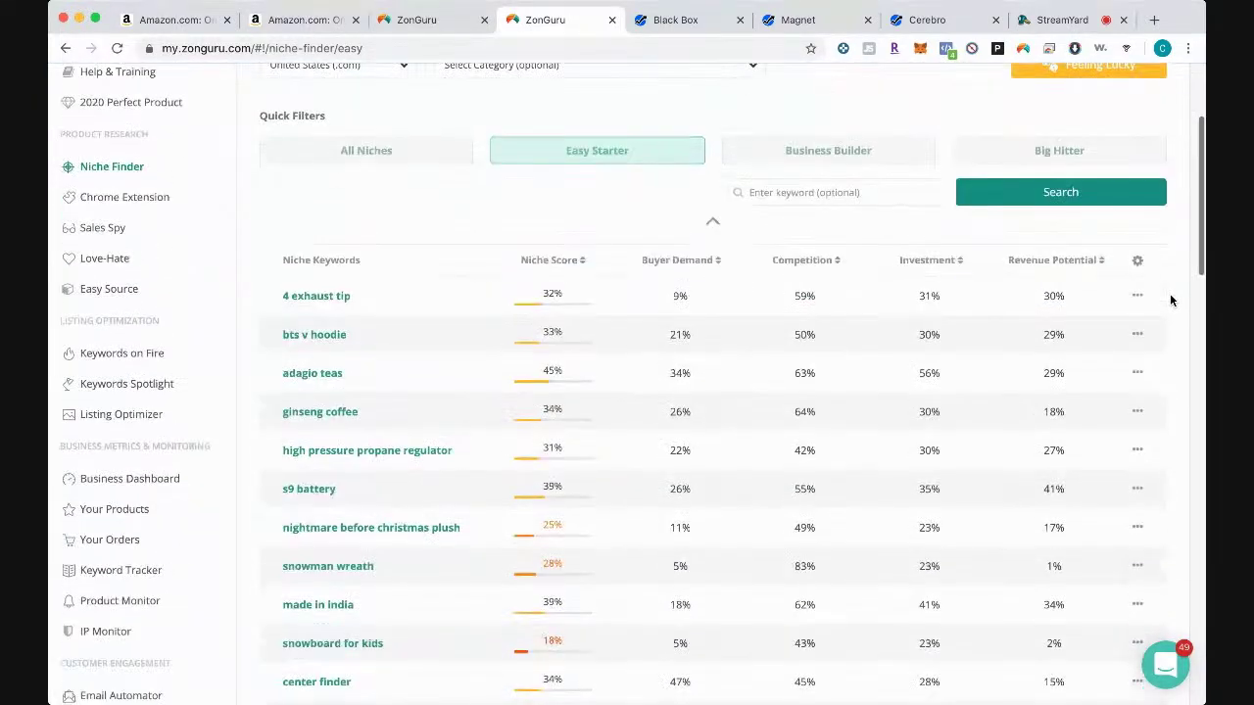
scroll(1171, 299, up, 4)
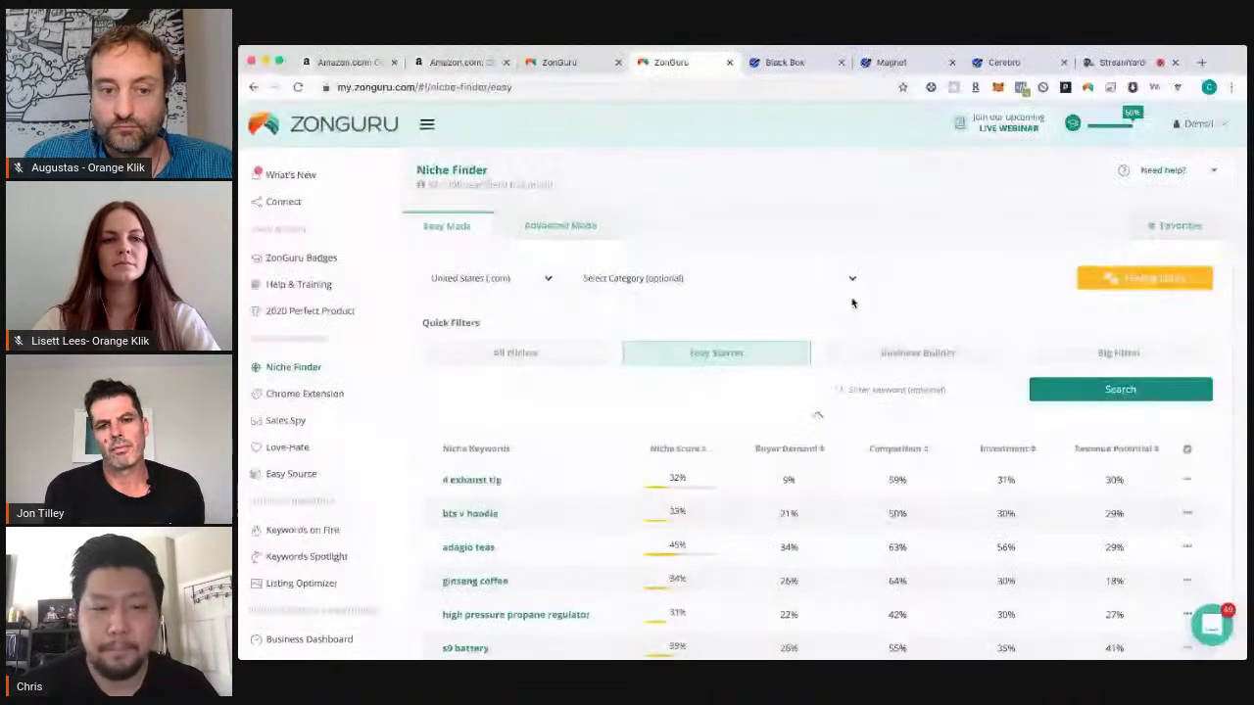
Step: Open Niche Finder's Advanced Mode and review the selected categories and the niche score, search volume and average reviews filters
scroll(898, 300, down, 1)
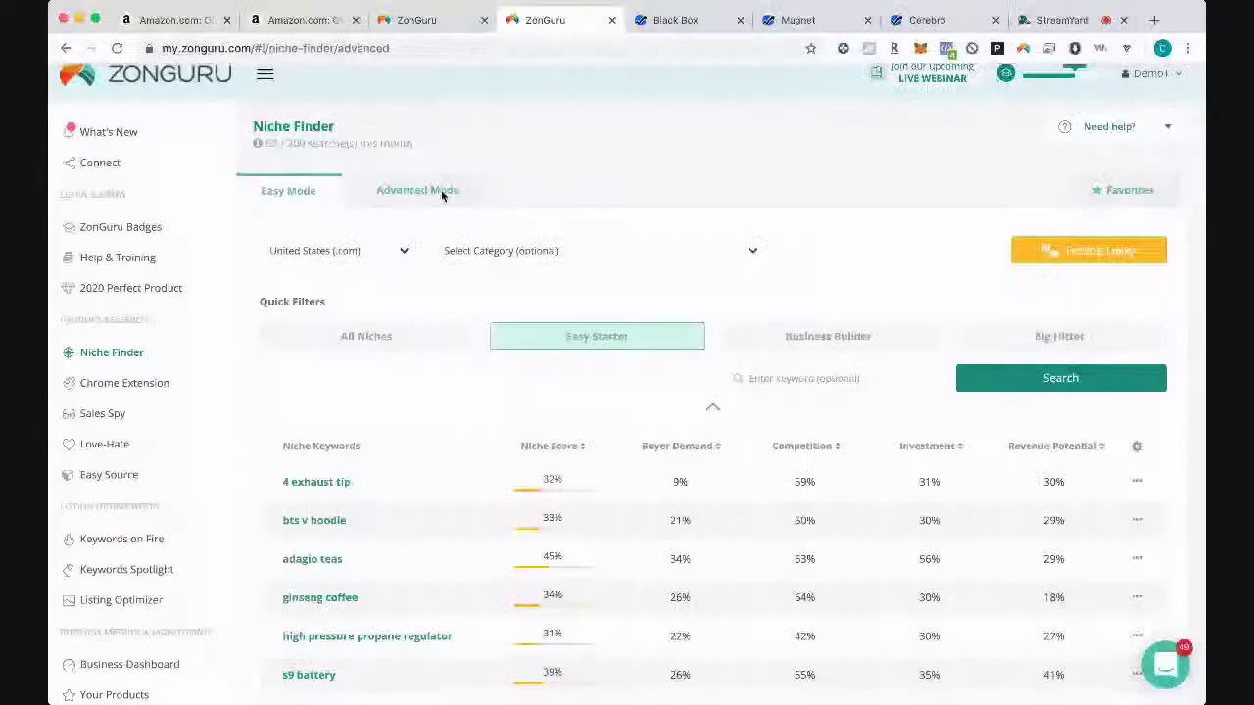
click(440, 190)
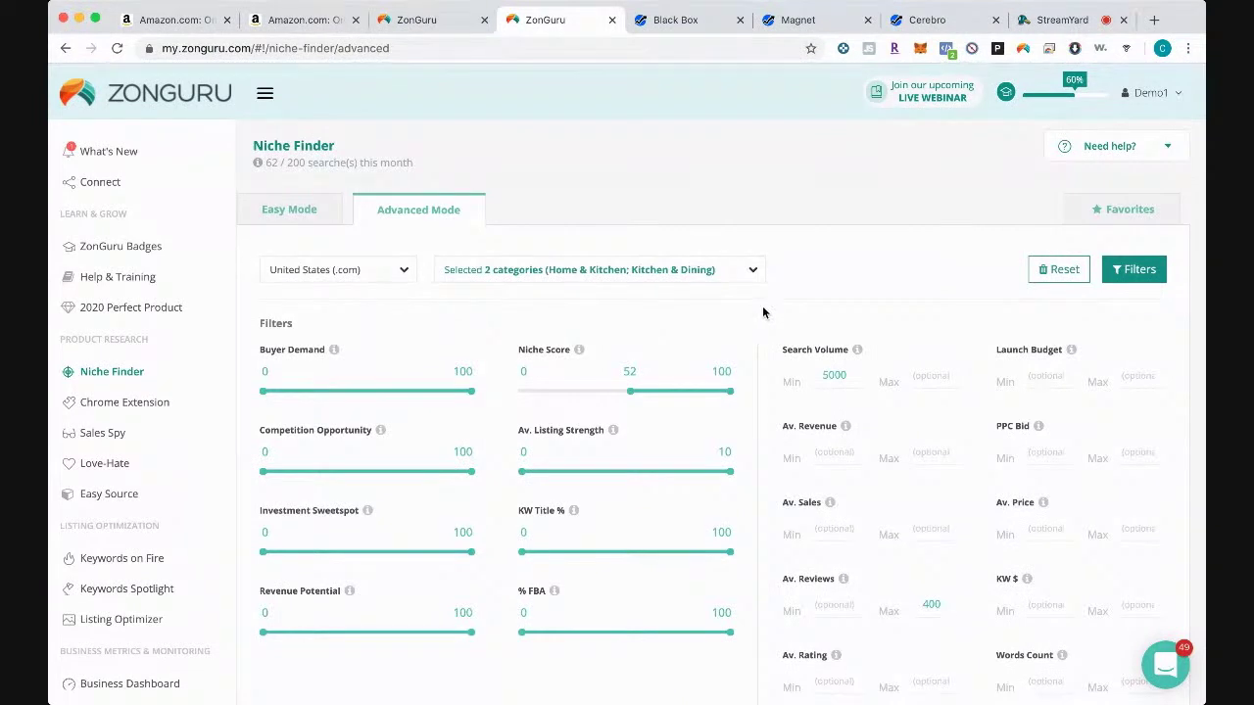
click(674, 277)
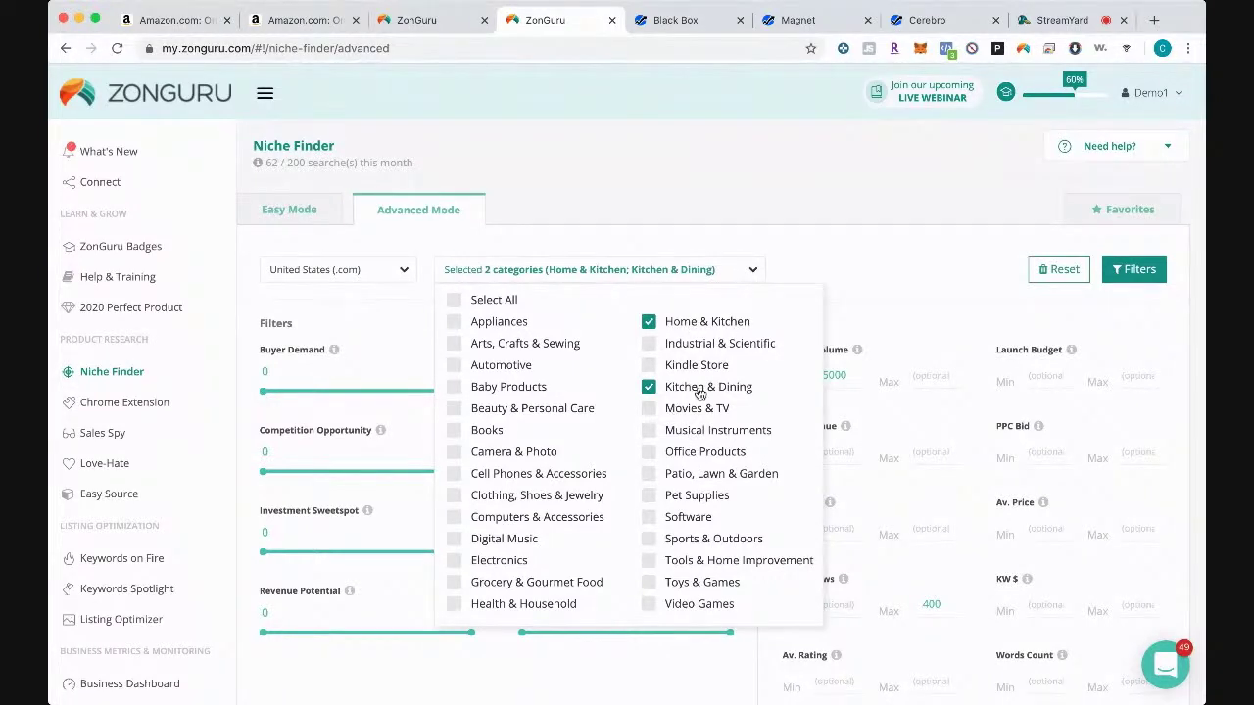
click(720, 274)
scroll(747, 342, down, 1)
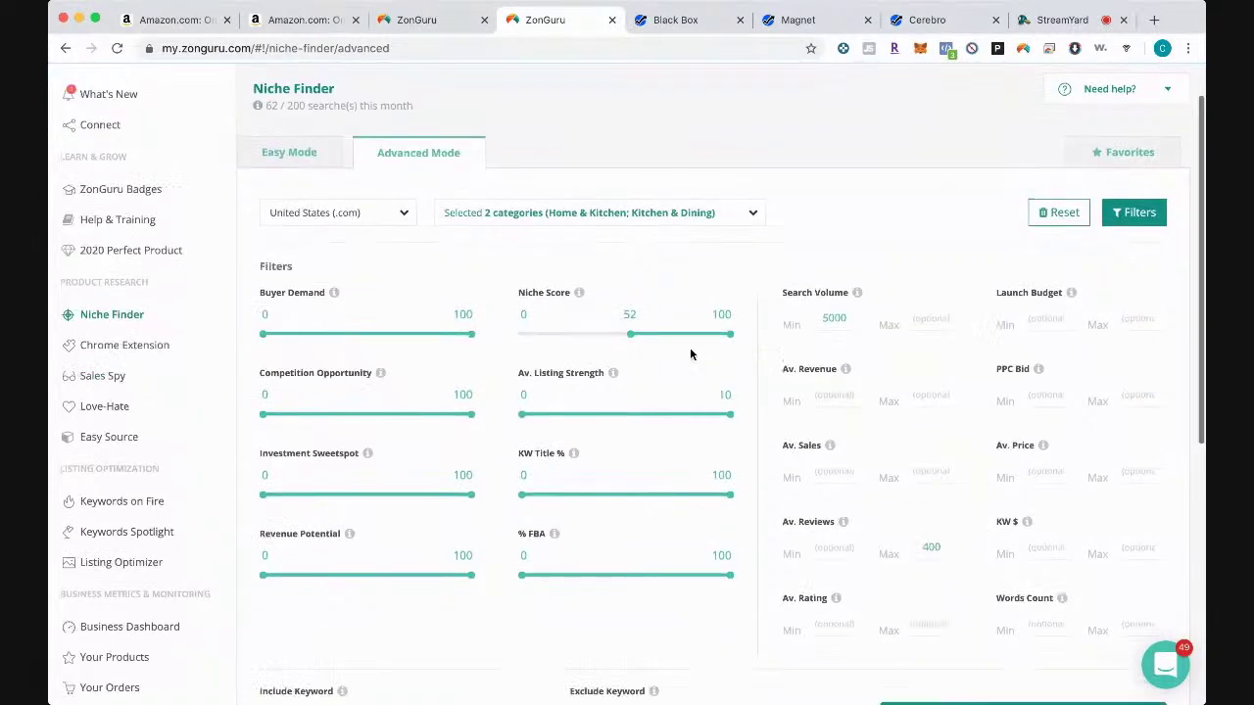
mouse_move(577, 293)
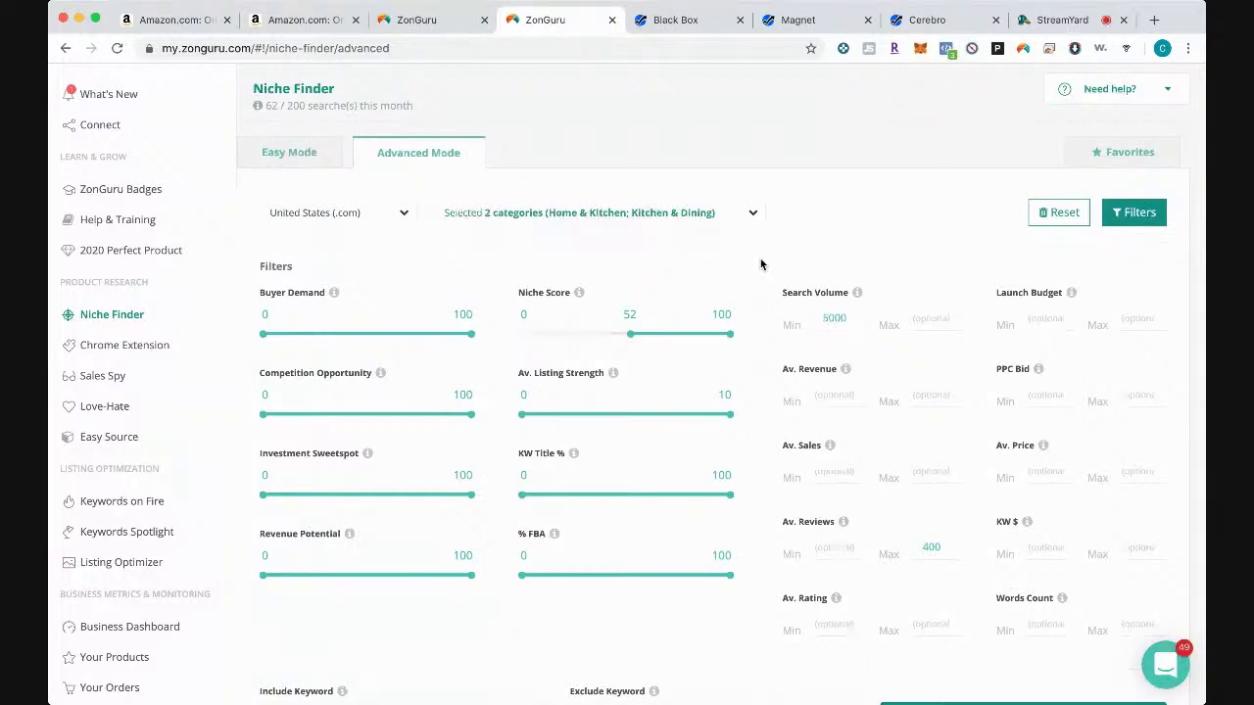
scroll(759, 264, down, 1)
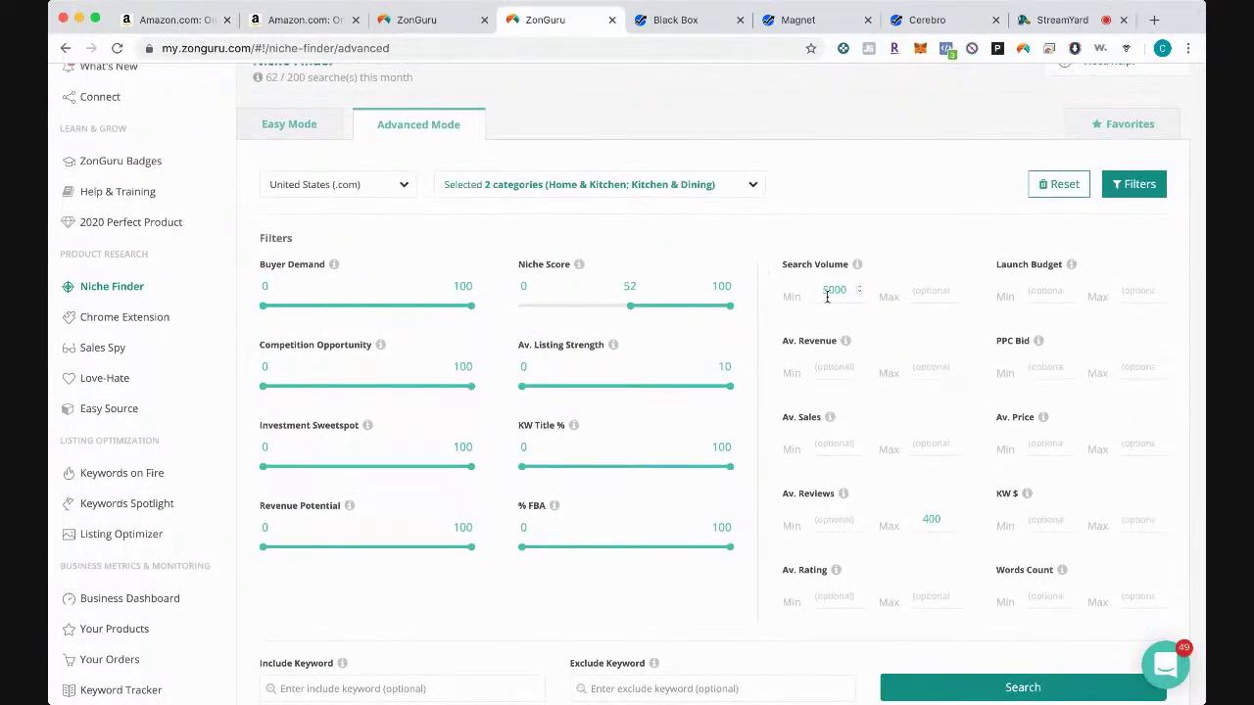
scroll(793, 293, down, 1)
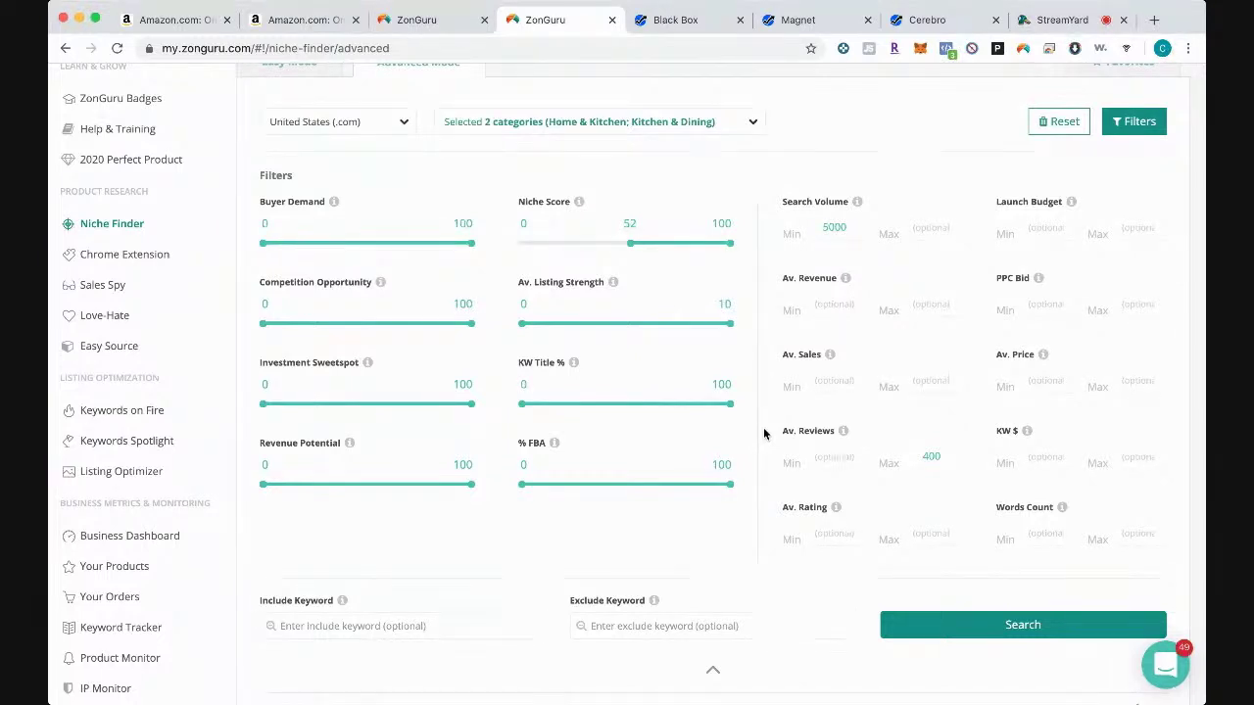
scroll(763, 433, down, 3)
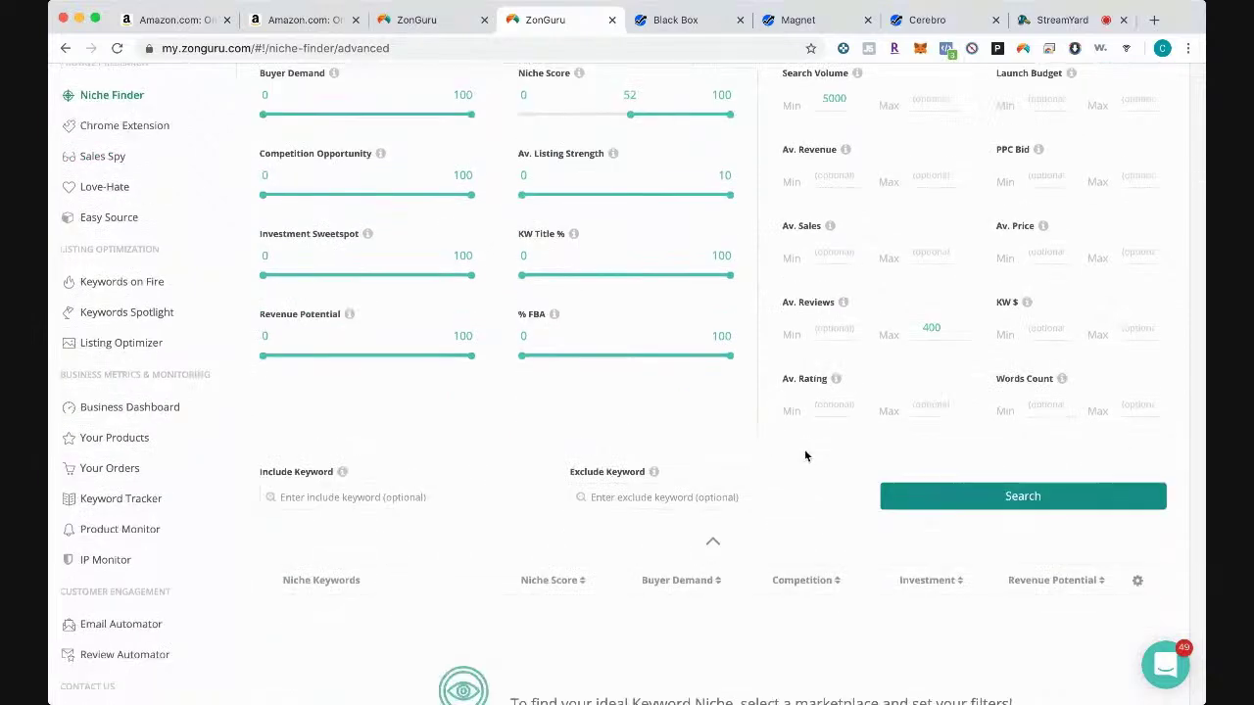
Step: Run the advanced niche search with the current filters and look through the list of niche keywords with their scores
scroll(804, 455, down, 1)
click(938, 465)
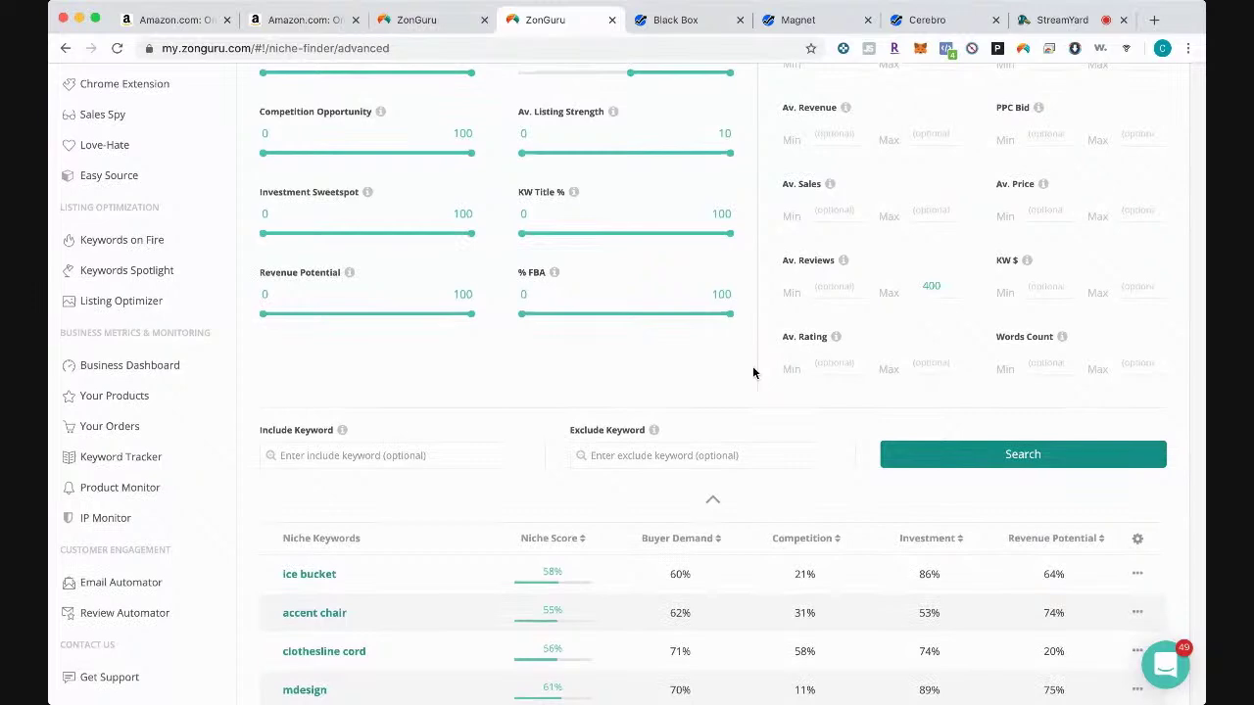
scroll(751, 370, down, 3)
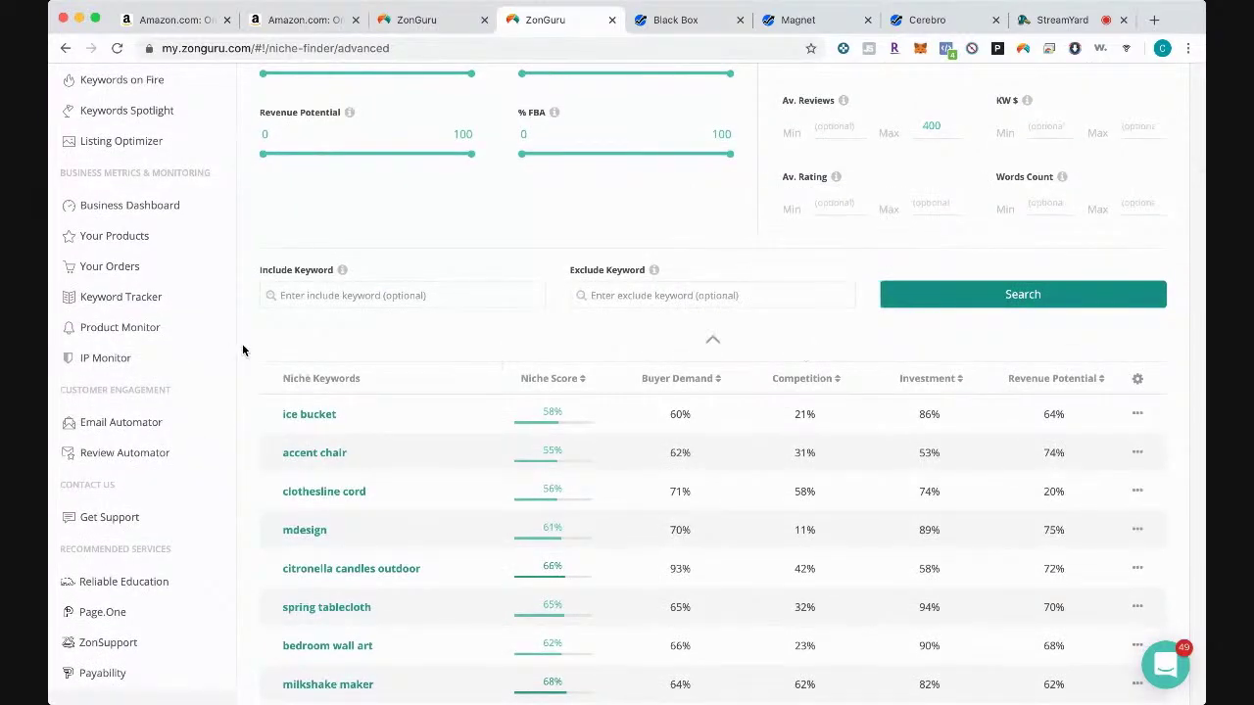
scroll(243, 351, down, 2)
scroll(242, 351, down, 2)
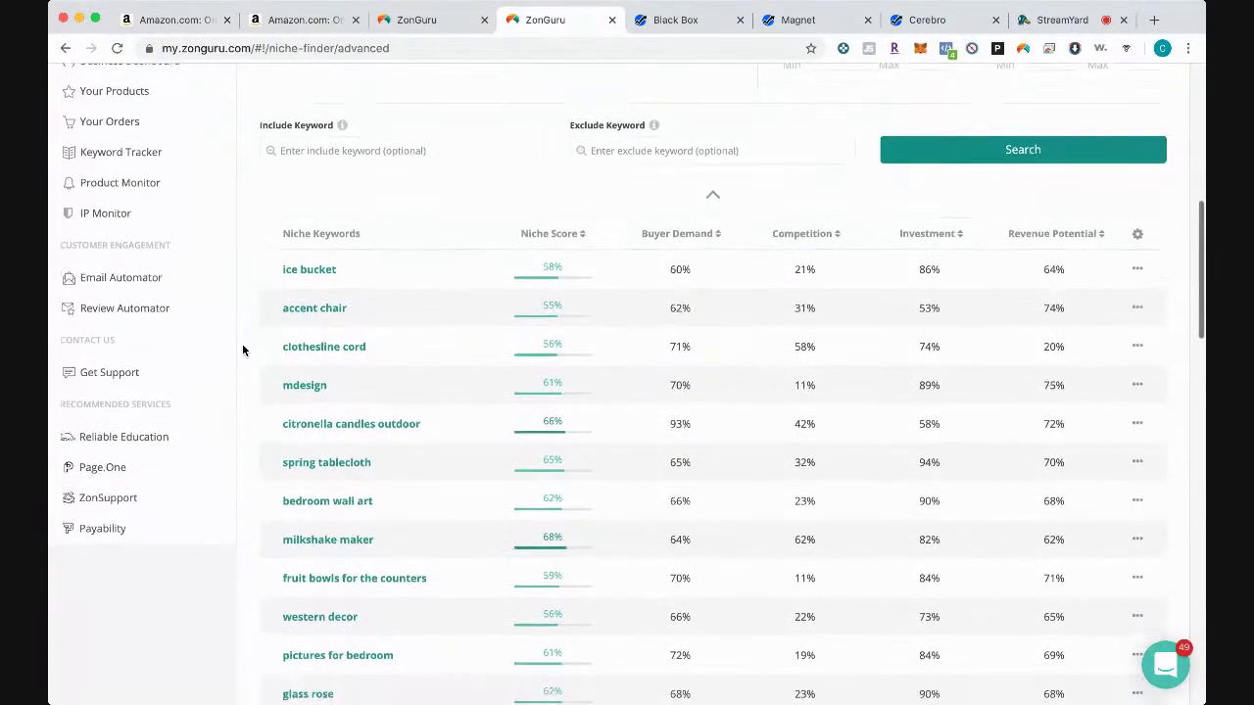
scroll(243, 351, up, 1)
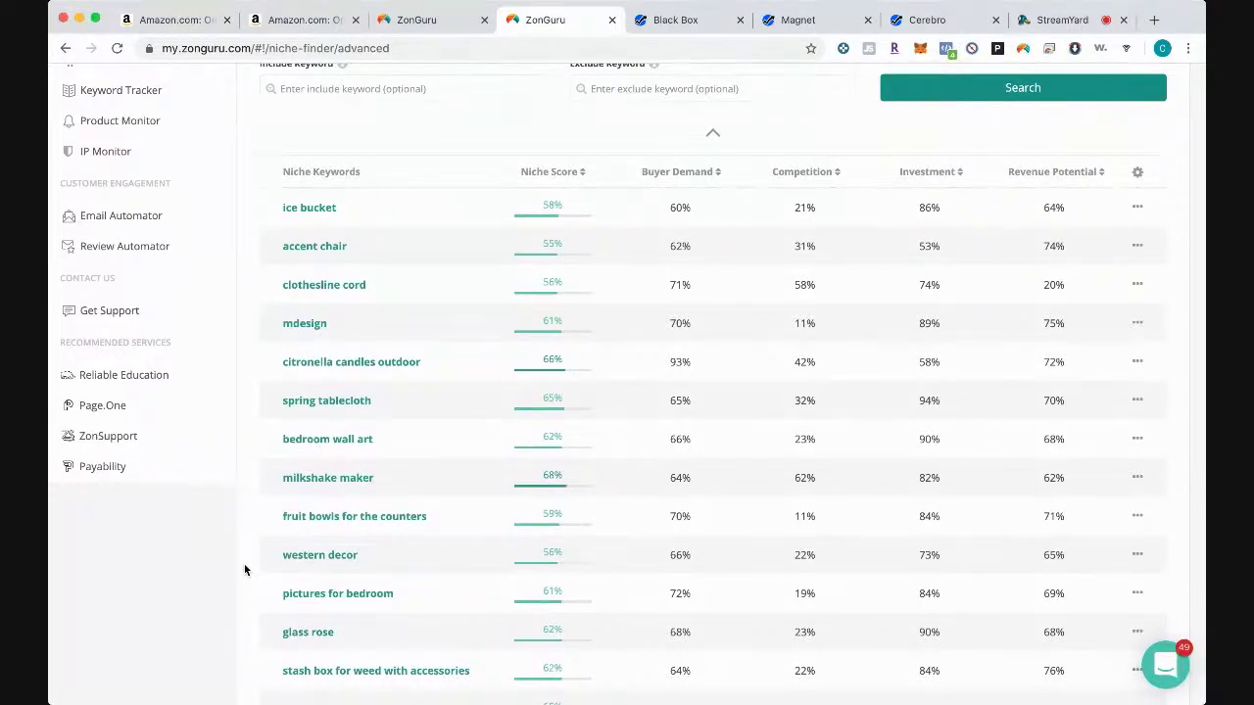
Step: Expand the ice bucket niche and examine its detailed metrics and product listings
mouse_move(317, 212)
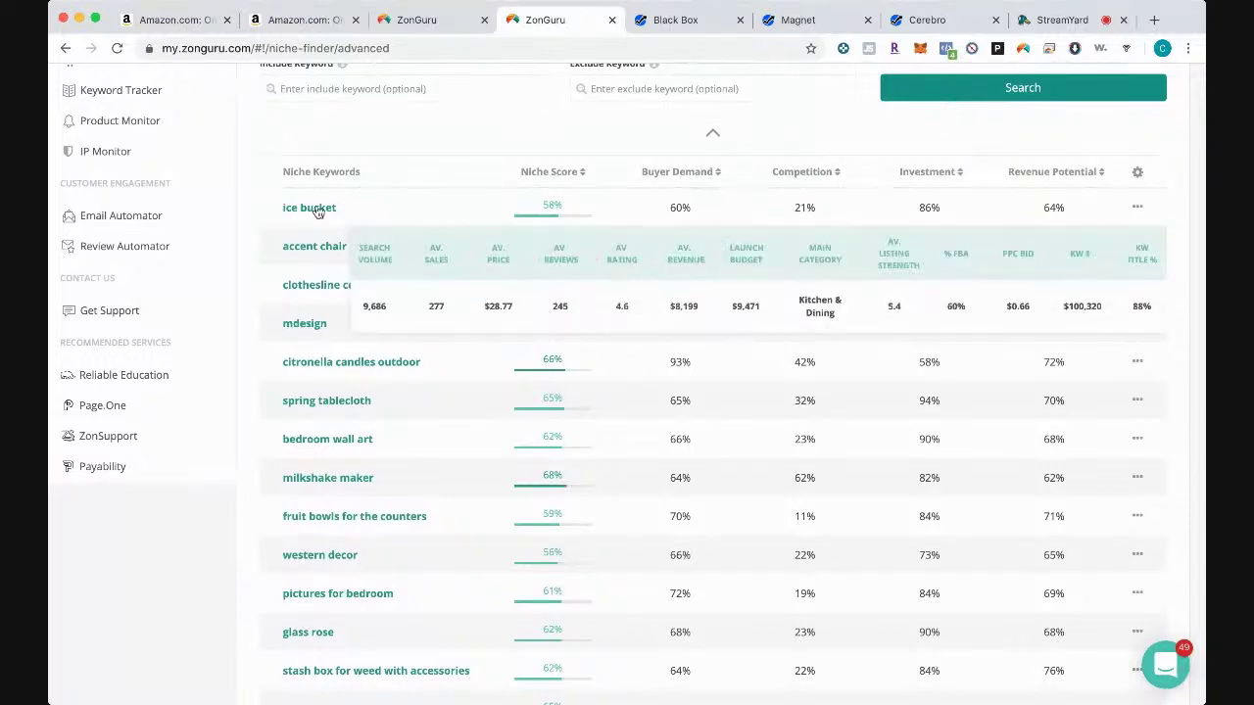
click(386, 214)
scroll(223, 334, down, 2)
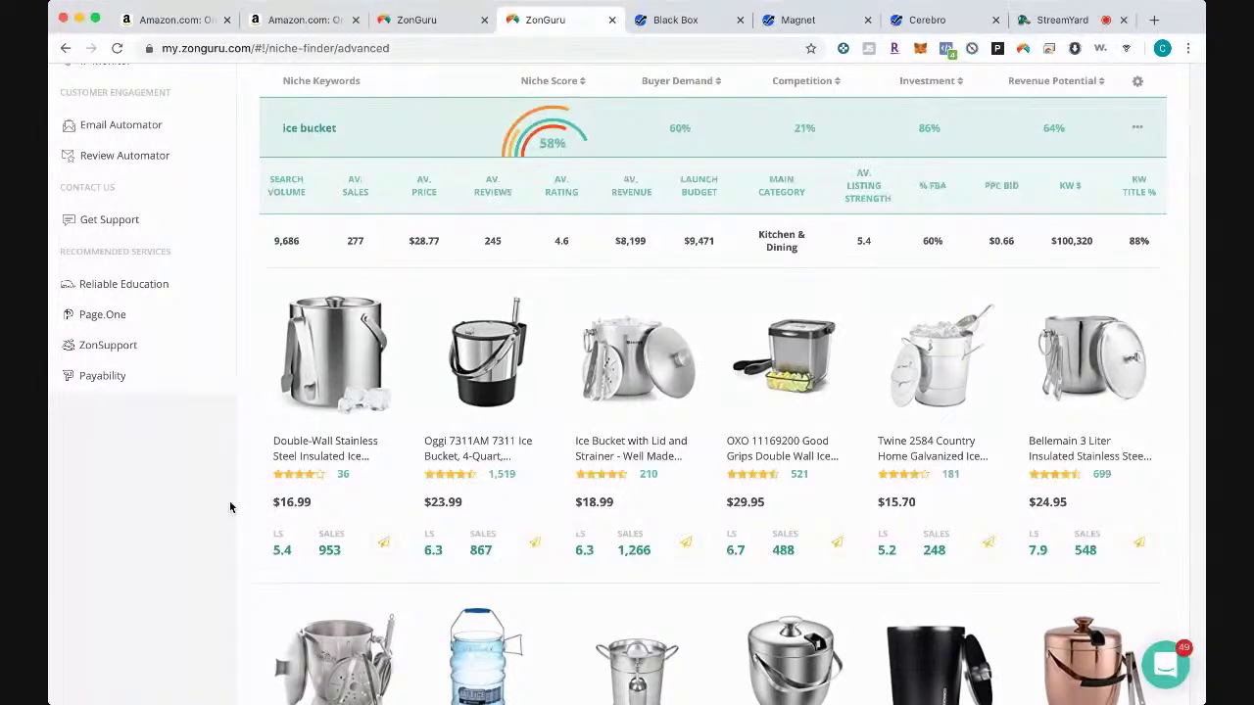
Step: Switch to Helium 10 Black Box and check the actions offered for the phrase "10000 btu window air conditioner"
click(676, 20)
scroll(532, 350, down, 5)
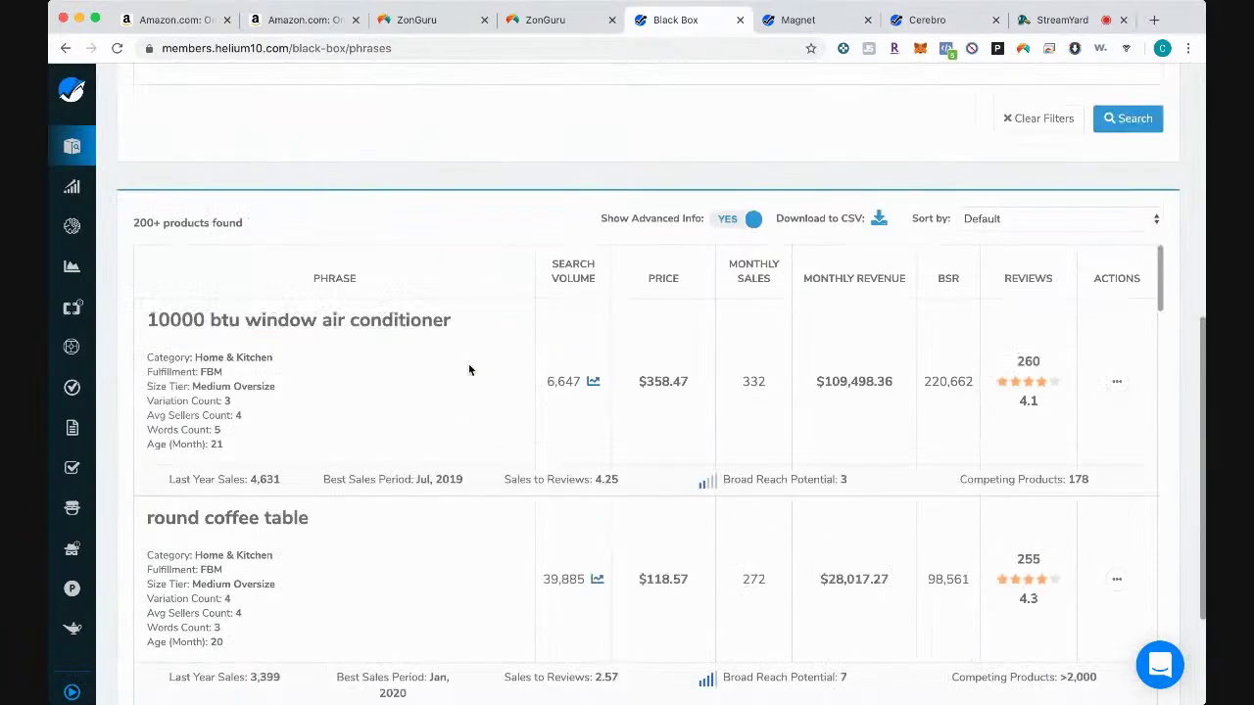
click(1117, 381)
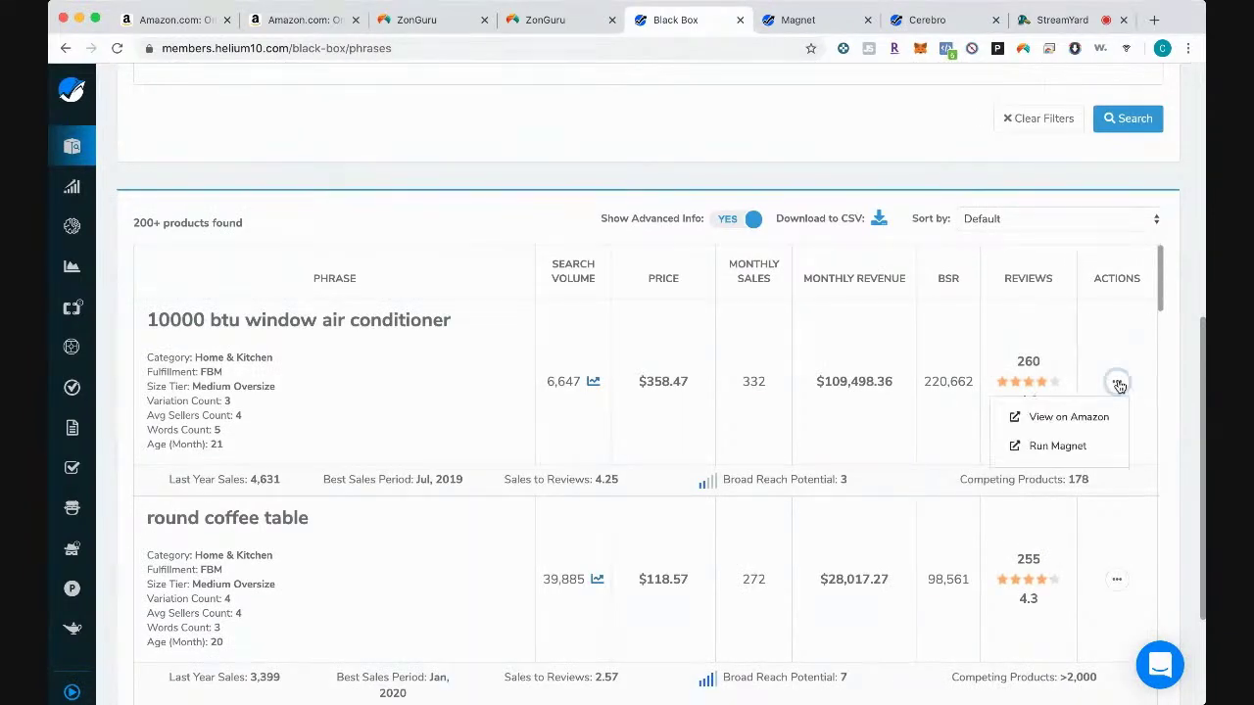
click(460, 404)
Step: Return to ZonGuru and compare the ice bucket niche's score, metrics and product listings with the Black Box phrase results
click(537, 24)
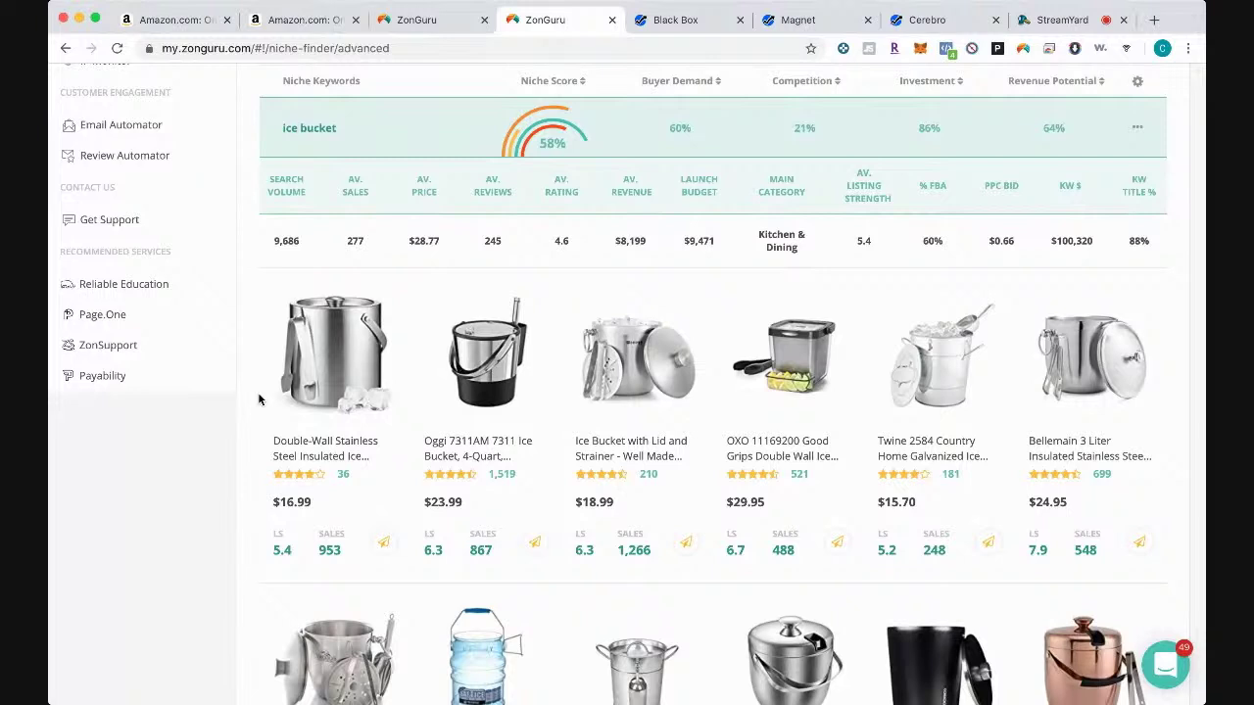
scroll(259, 399, up, 1)
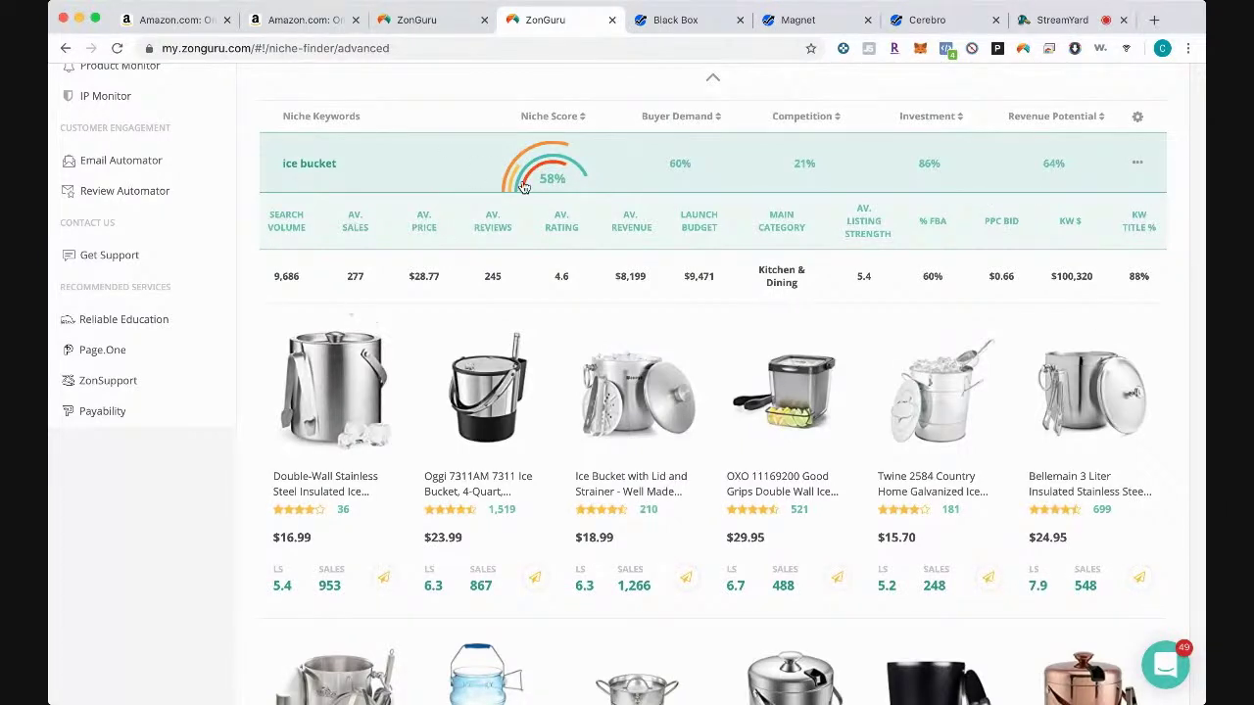
click(671, 22)
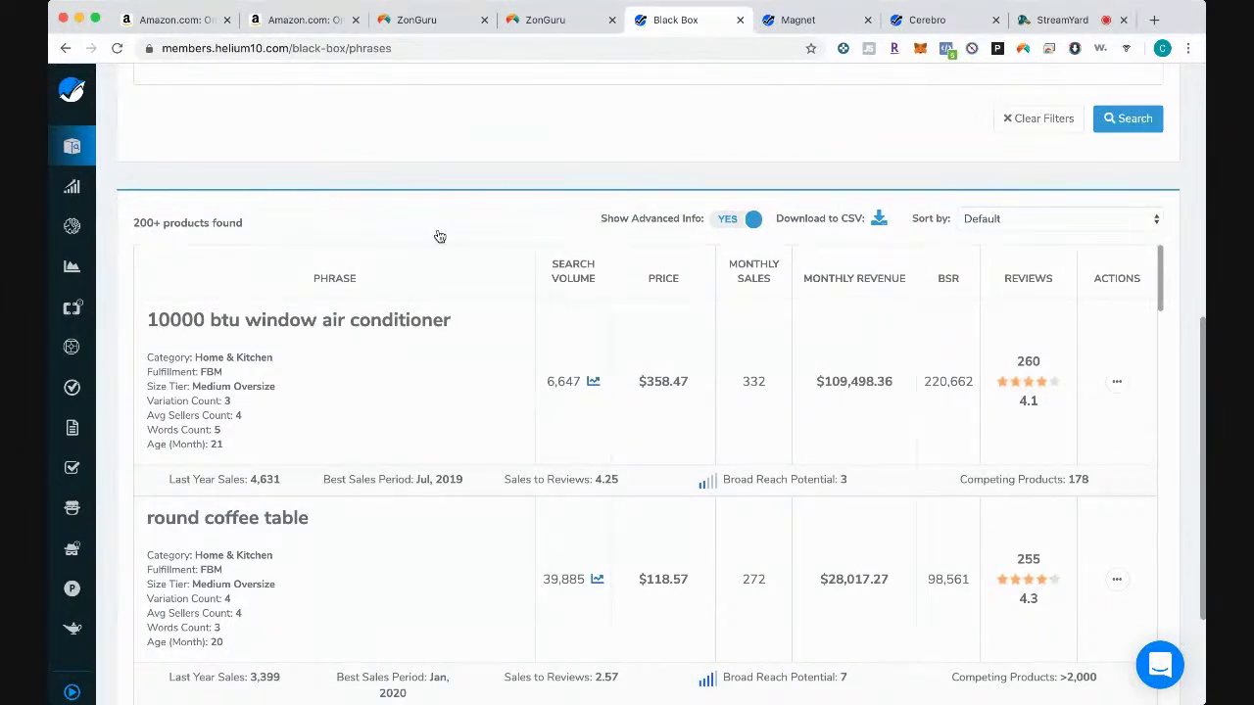
click(549, 27)
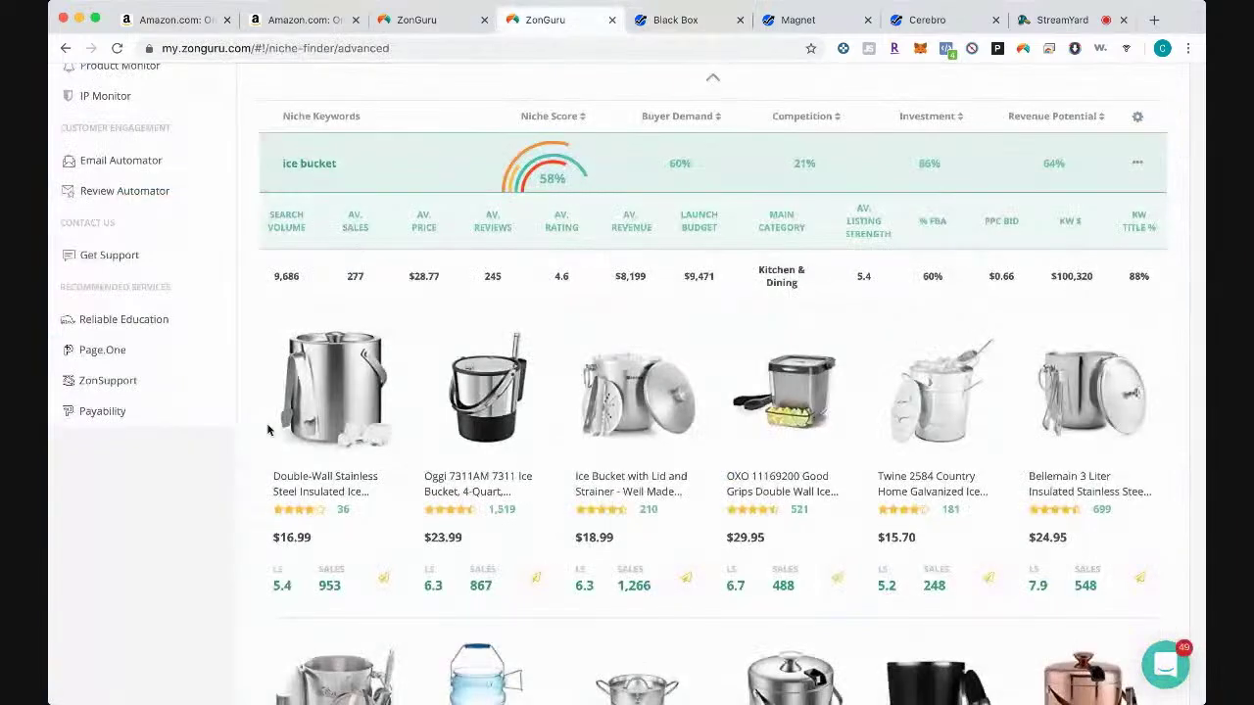
Step: Collapse the ice bucket niche and expand milkshake maker to review its metrics and each product's price, reviews and sales
click(380, 167)
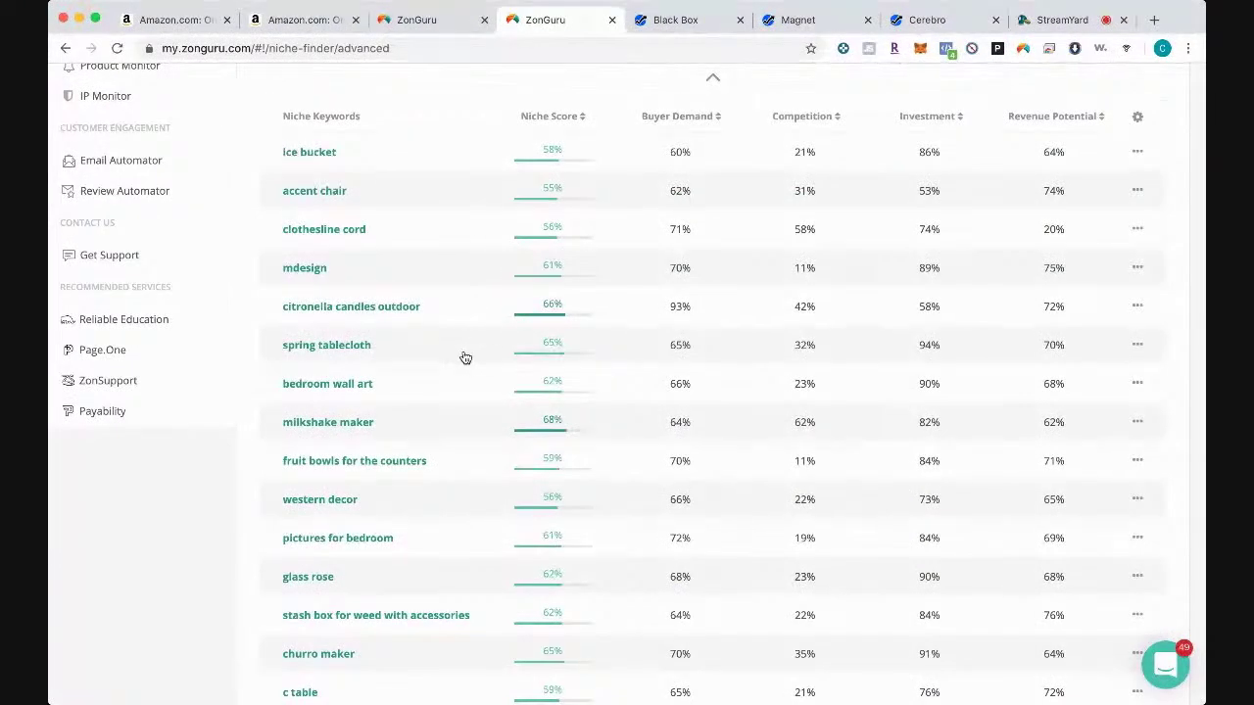
click(453, 429)
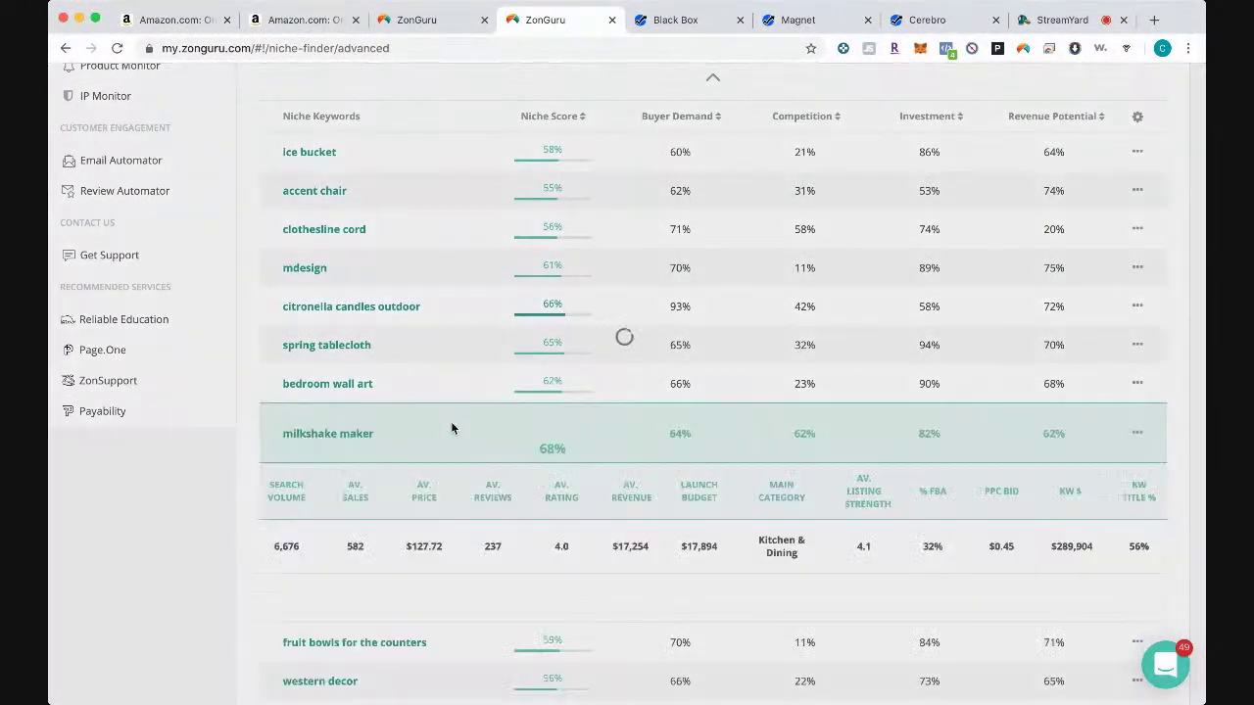
scroll(252, 393, up, 1)
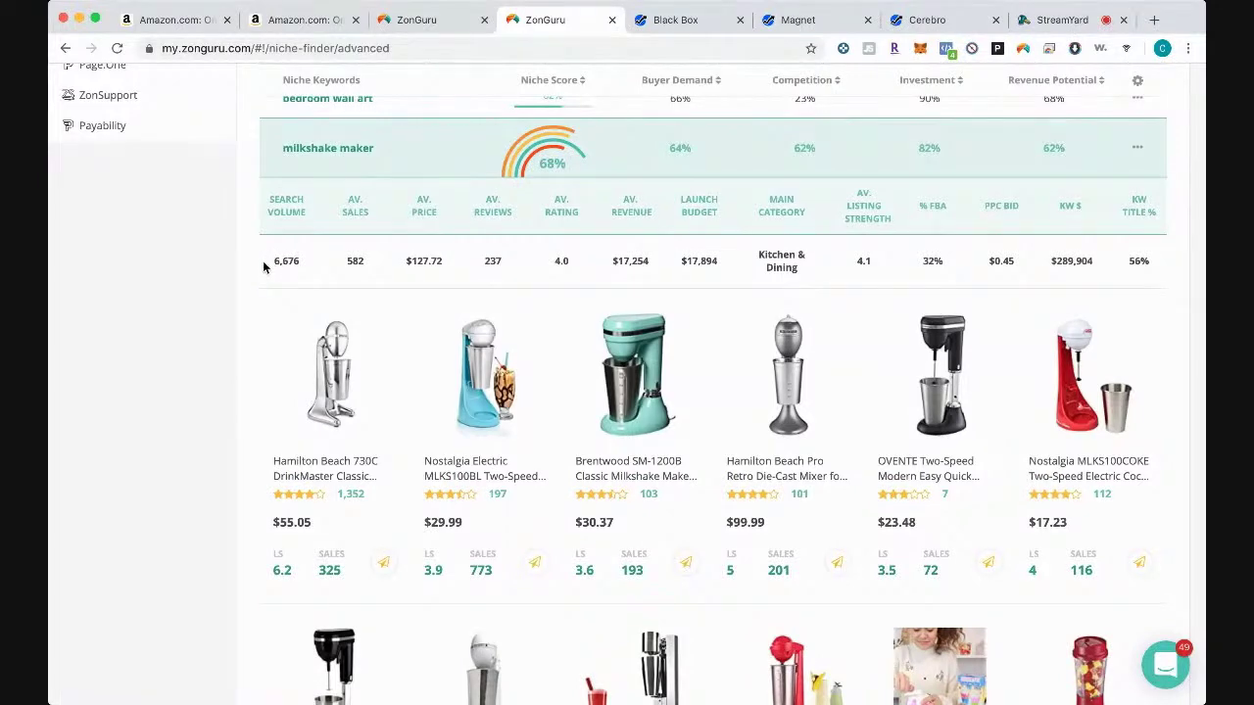
scroll(247, 306, down, 5)
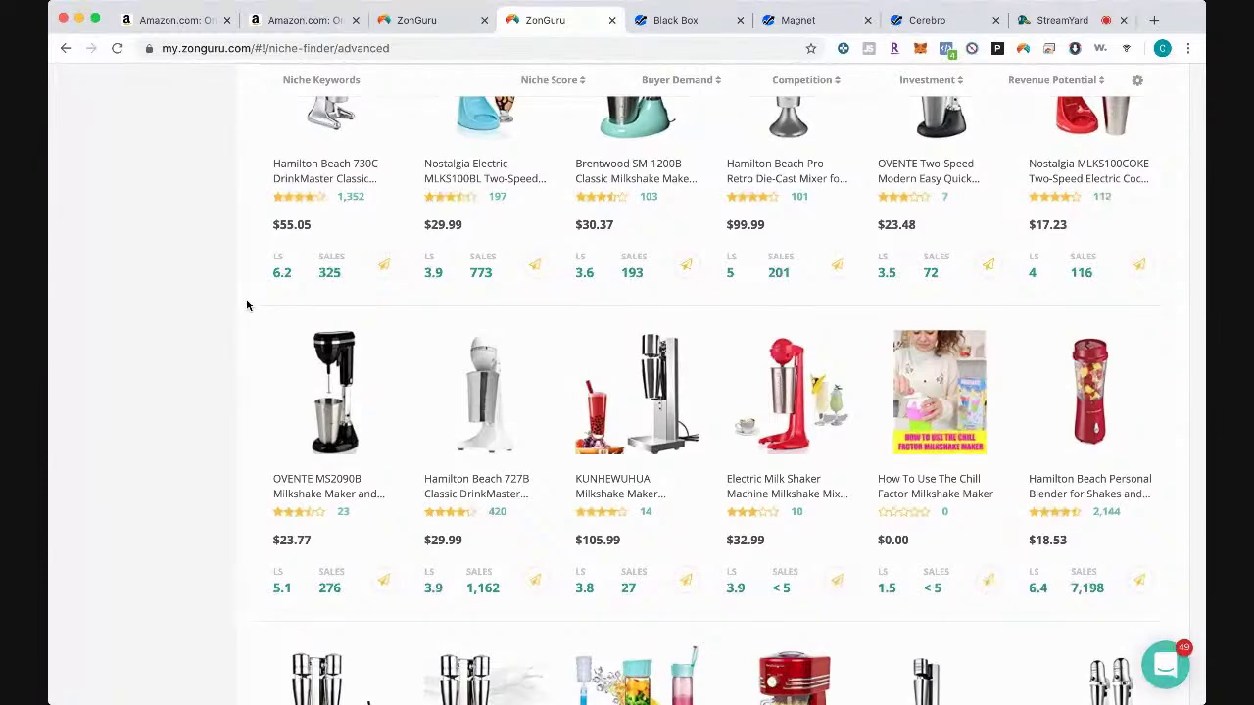
scroll(247, 306, up, 3)
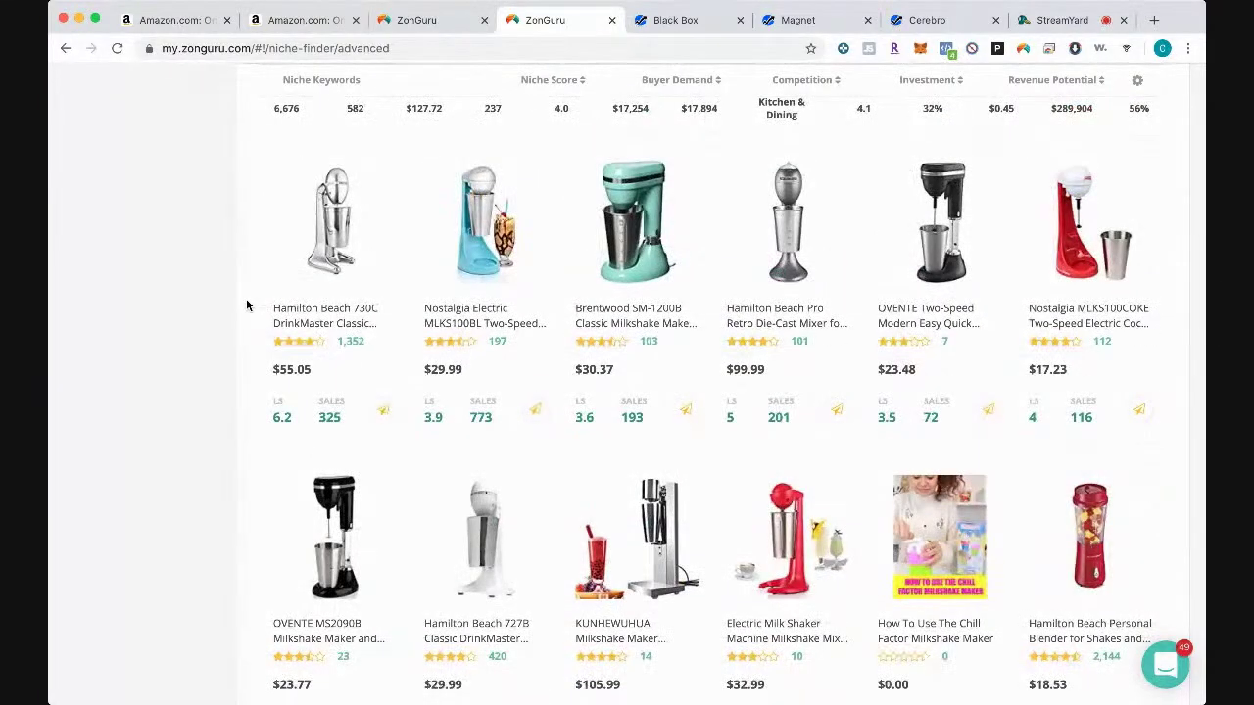
scroll(247, 306, up, 4)
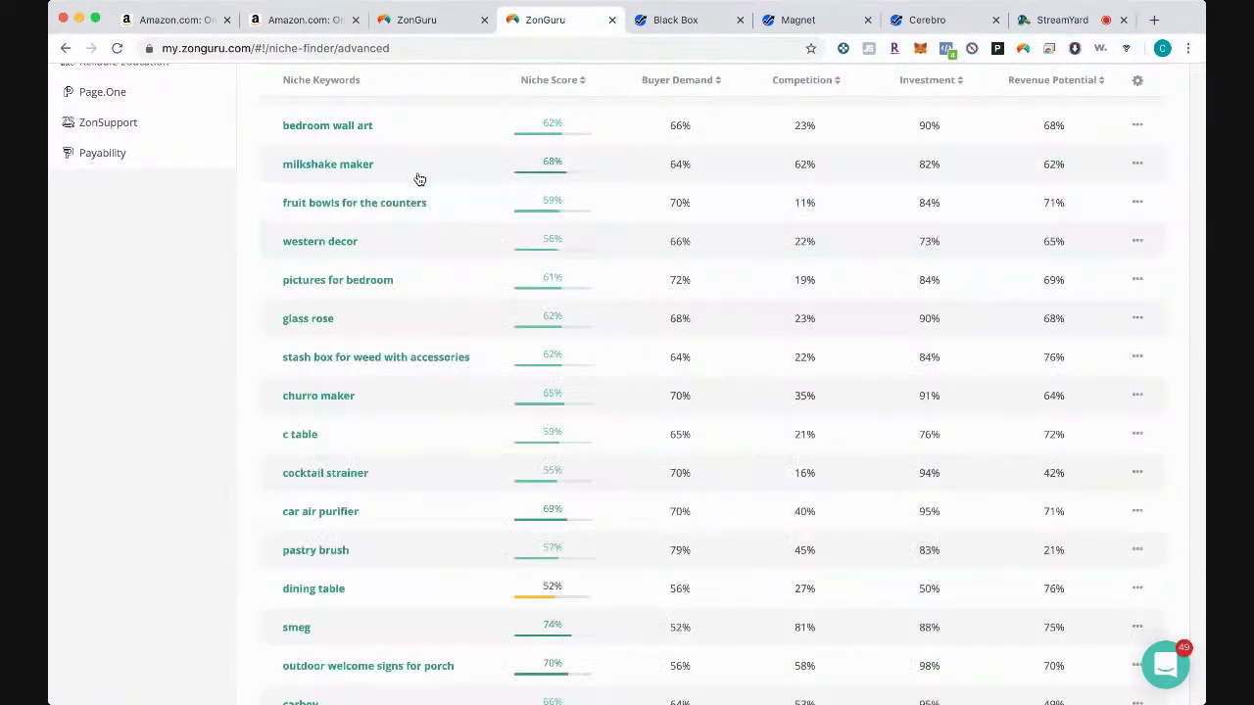
Step: Look further through the niche keywords and expand the churro maker niche
scroll(244, 318, down, 6)
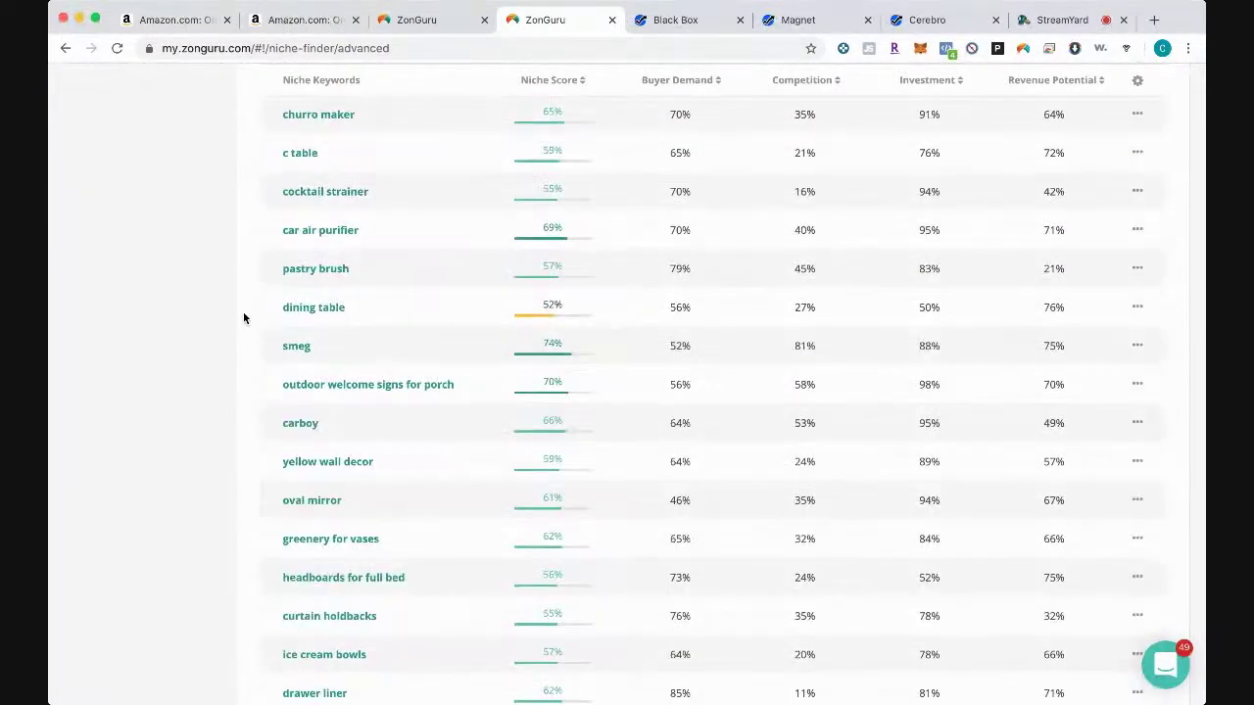
scroll(243, 318, down, 1)
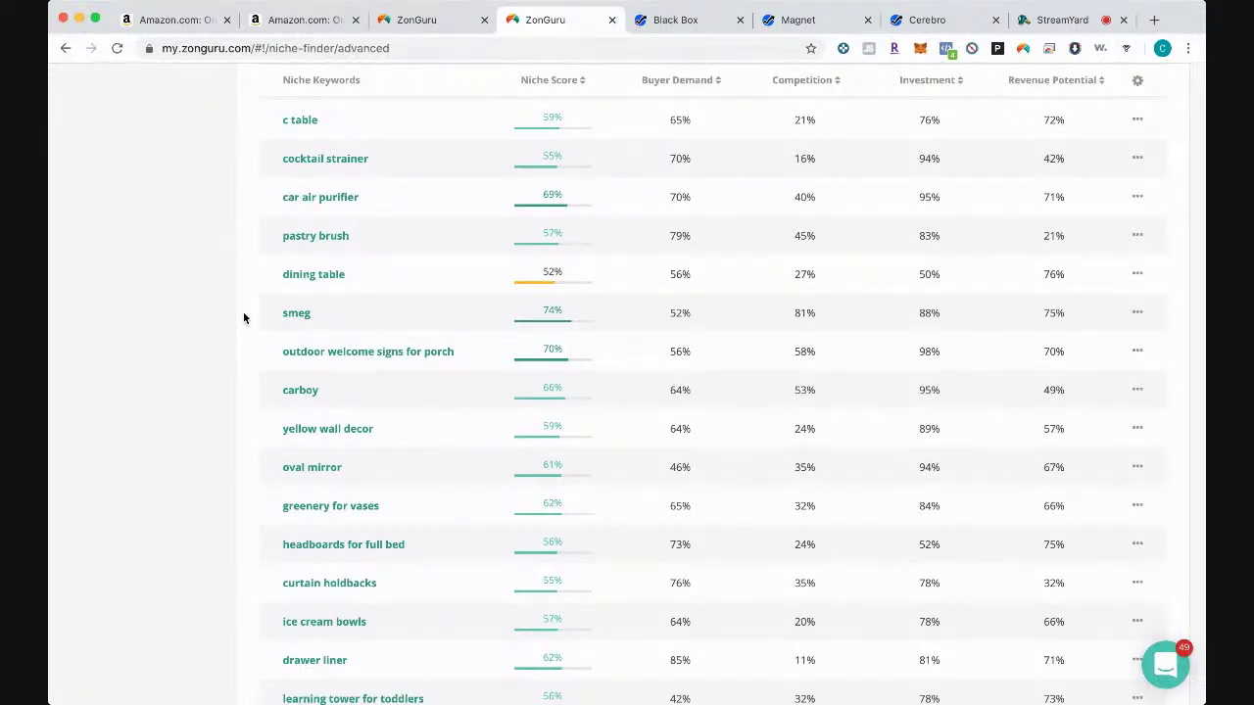
scroll(244, 318, up, 2)
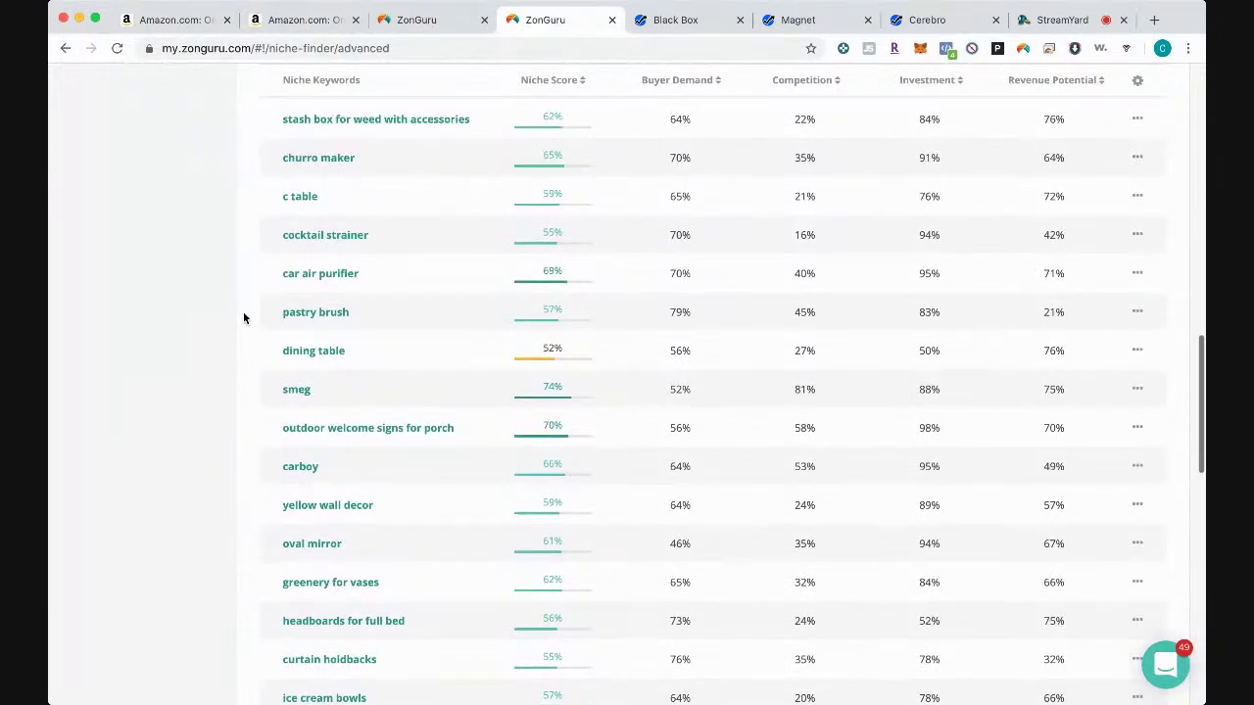
scroll(243, 318, down, 1)
click(445, 127)
scroll(227, 349, down, 1)
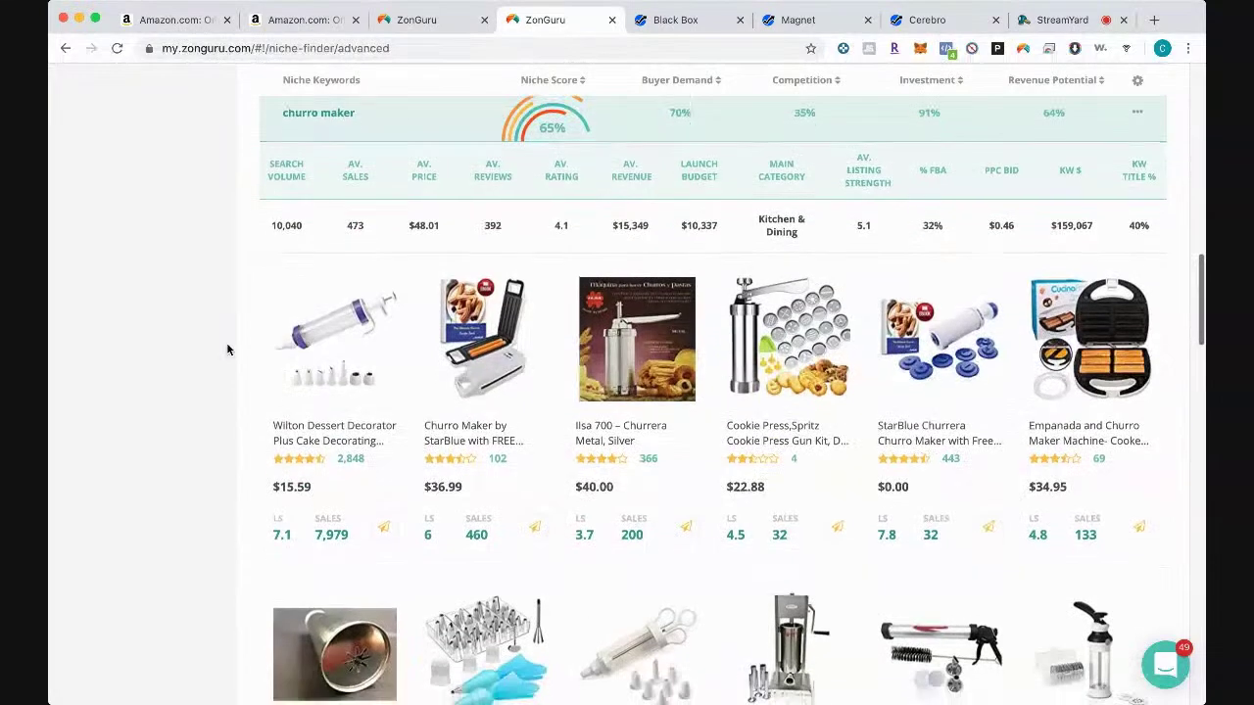
Step: Examine the churro maker niche's metrics and its products' prices, reviews, listing strength and sales, continuing to the keywords listed below
scroll(227, 350, down, 4)
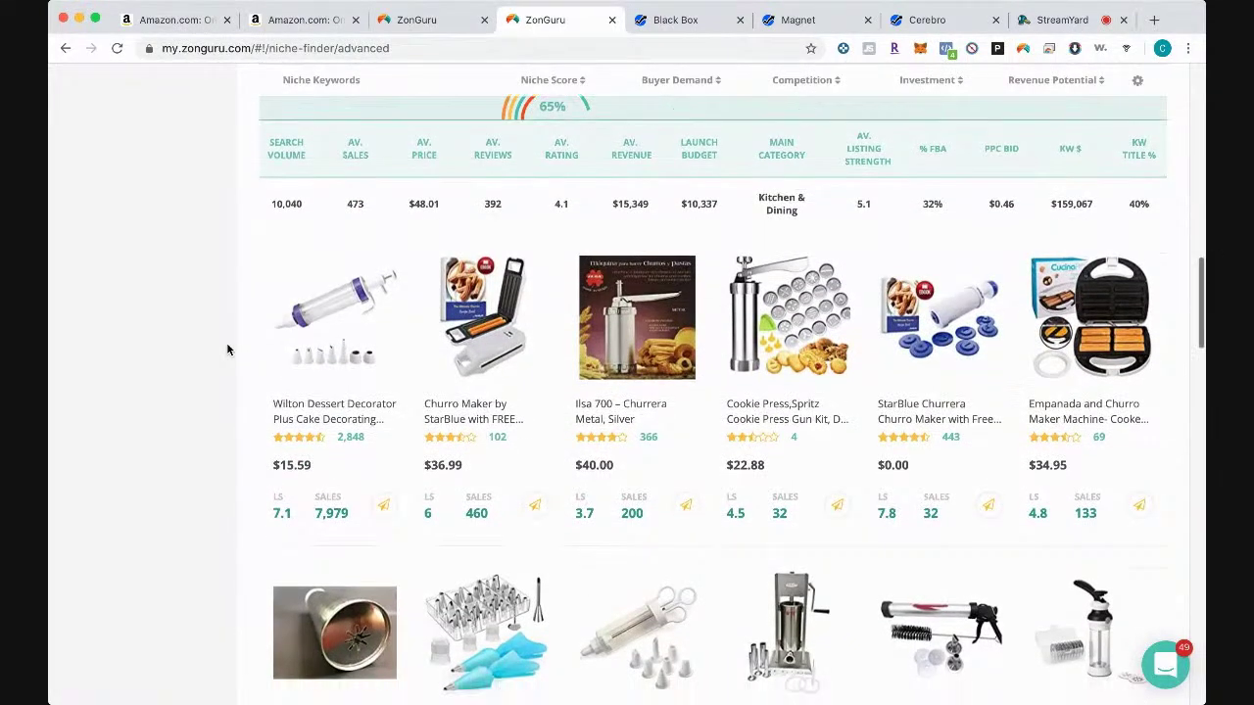
scroll(227, 350, down, 8)
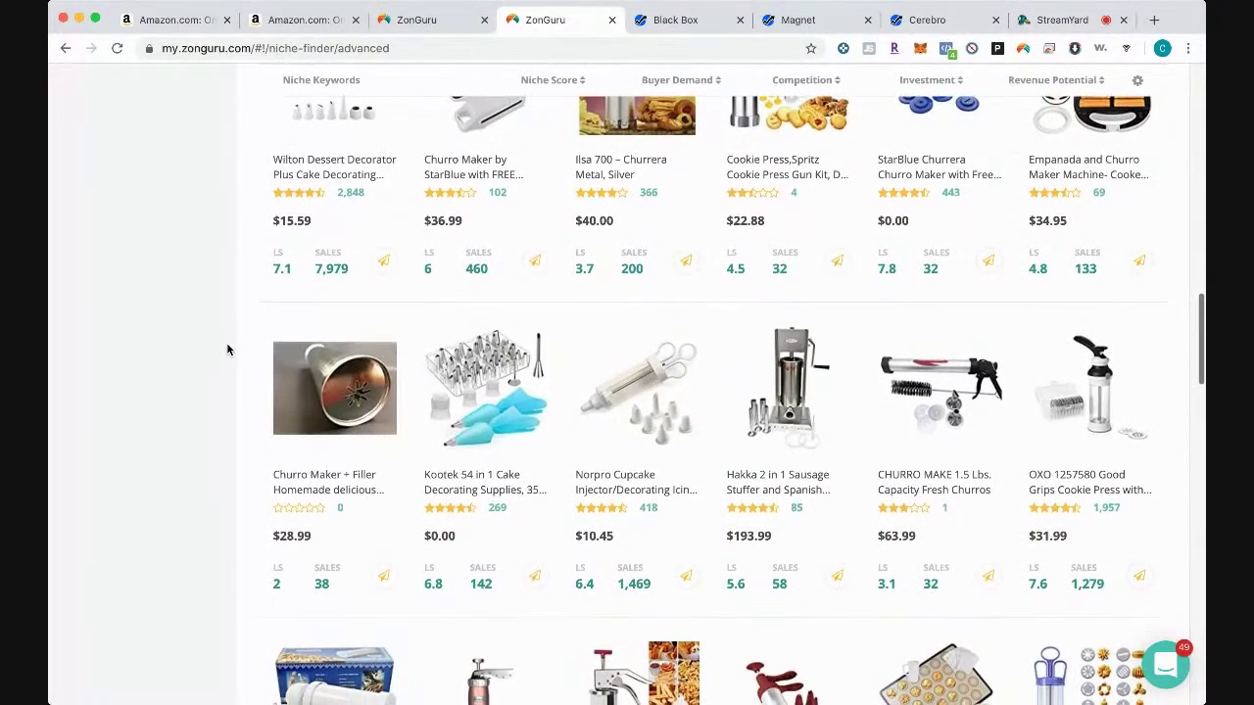
scroll(227, 349, down, 4)
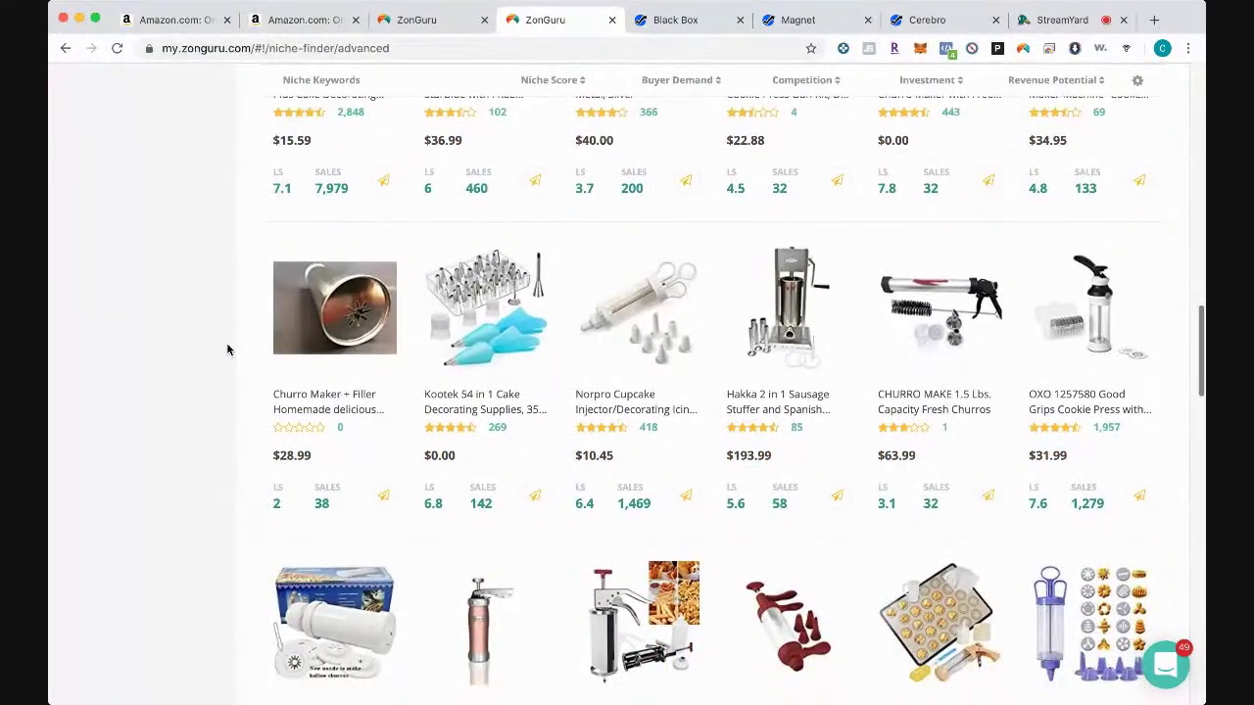
scroll(227, 349, down, 8)
scroll(227, 350, up, 10)
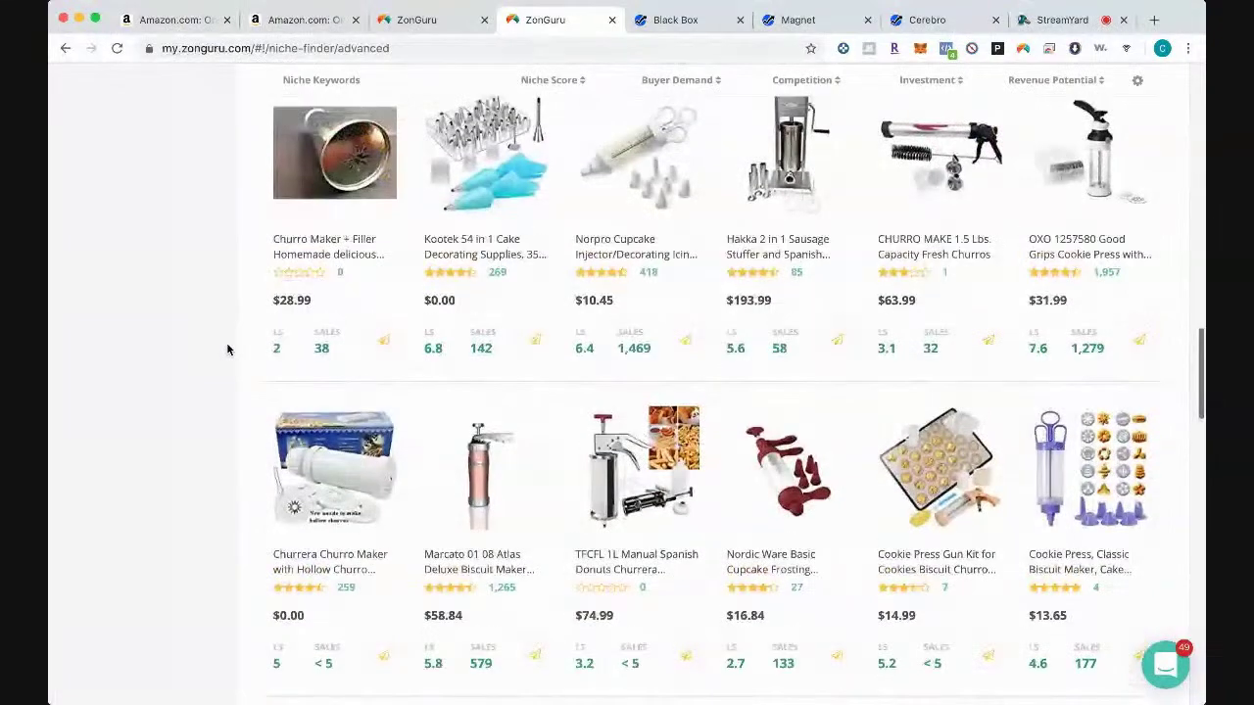
scroll(227, 350, down, 15)
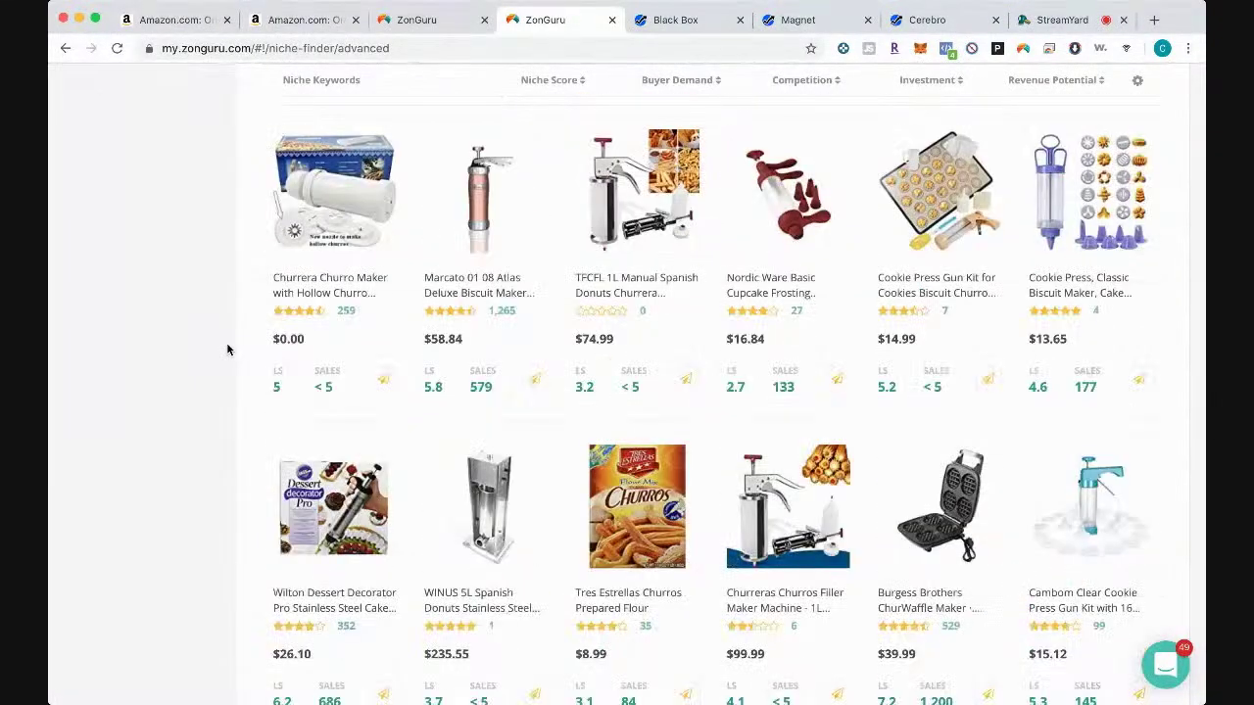
scroll(228, 349, down, 2)
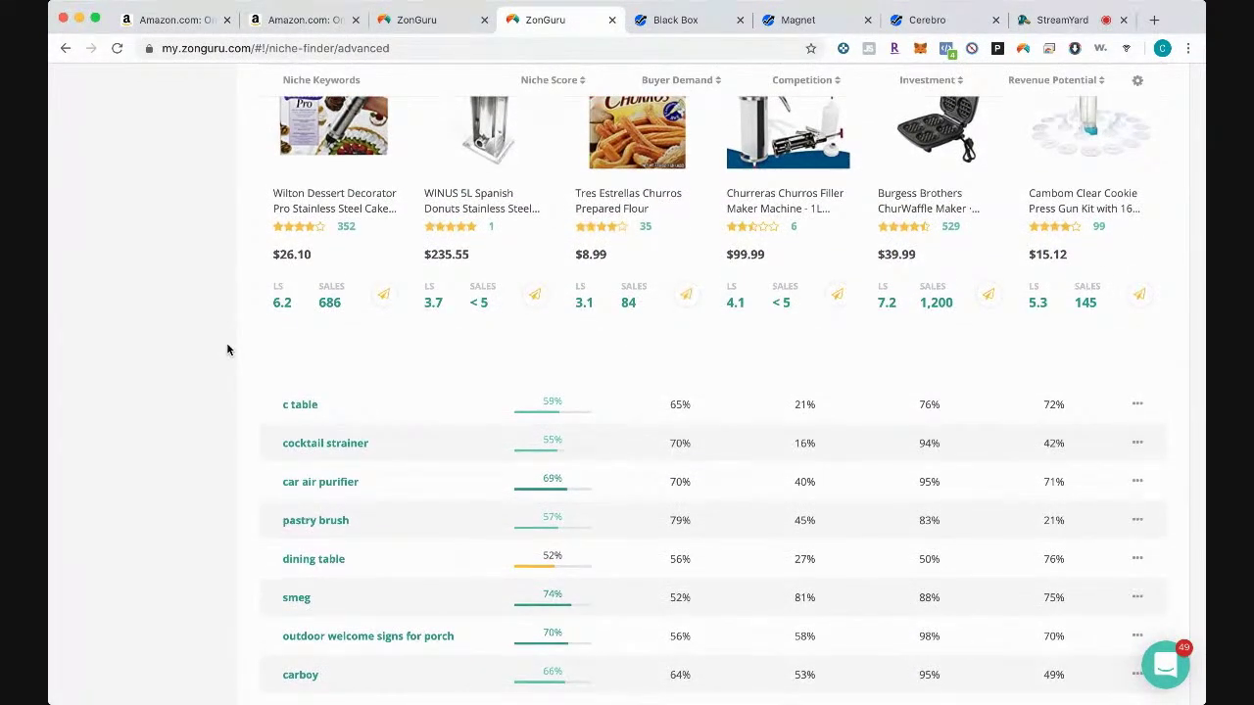
scroll(227, 350, down, 3)
scroll(227, 349, down, 1)
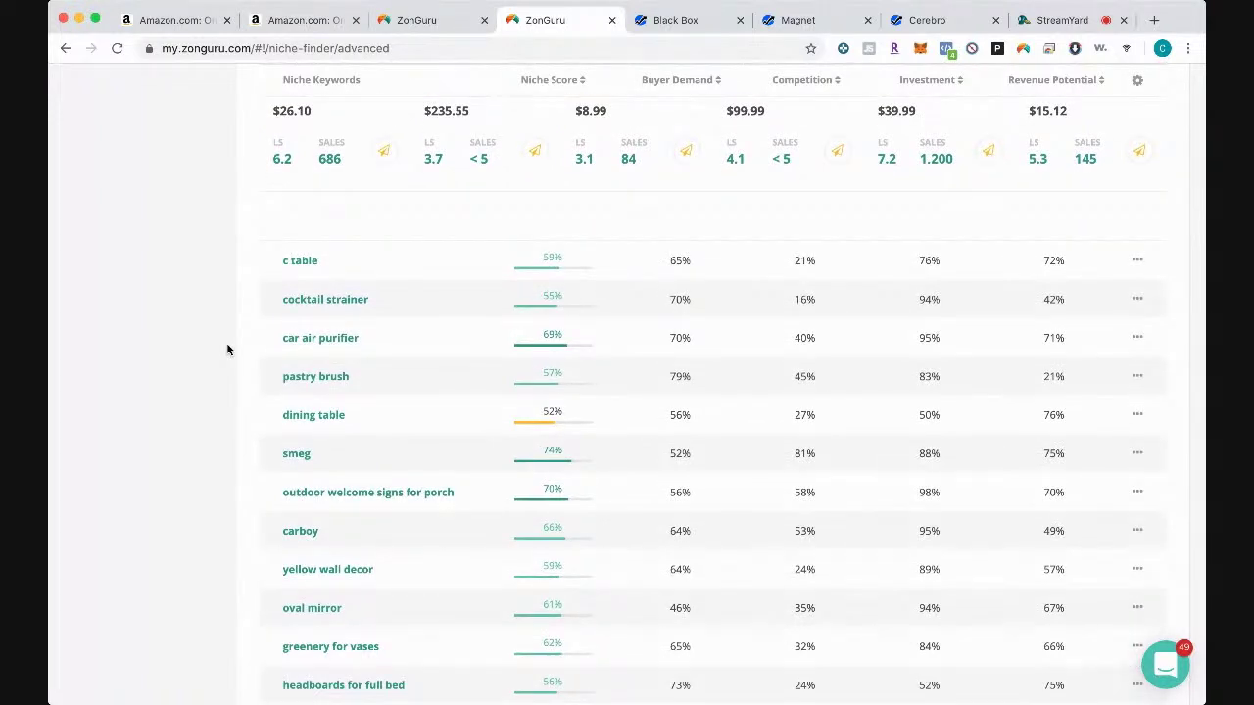
Step: Compare the air conditioner phrase's available actions in Black Box with the churro maker product listings shown in ZonGuru
click(682, 18)
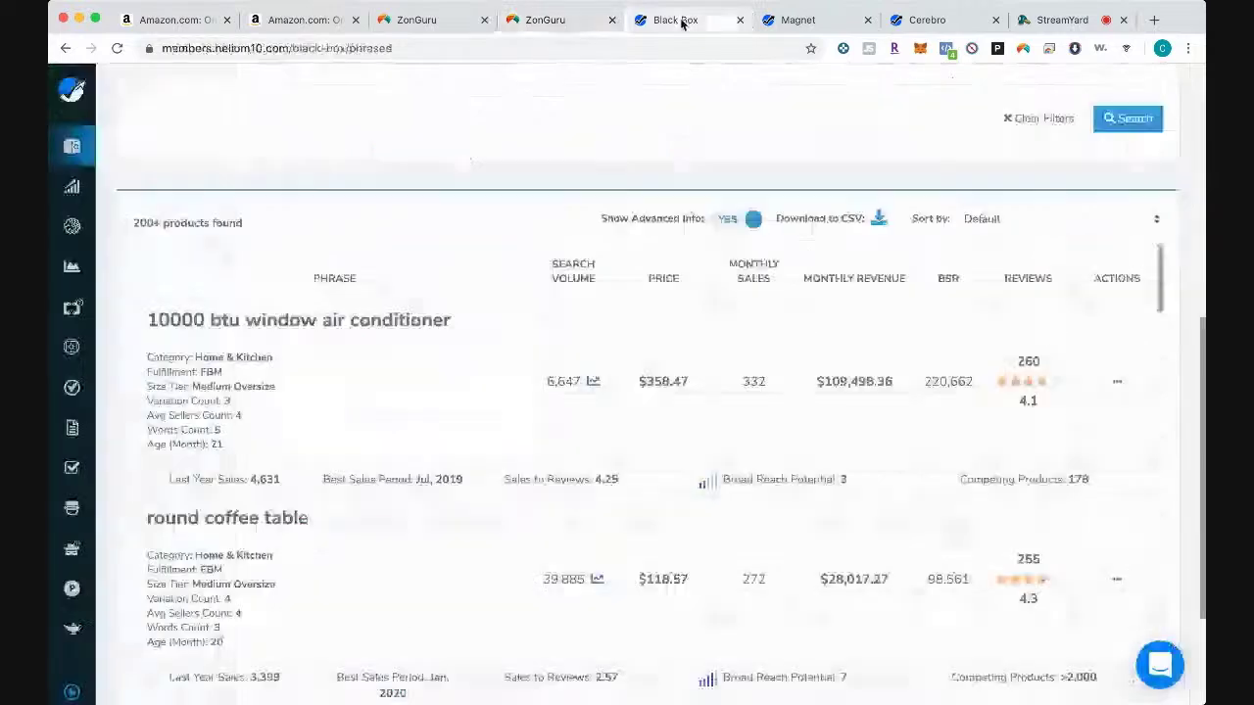
click(1117, 382)
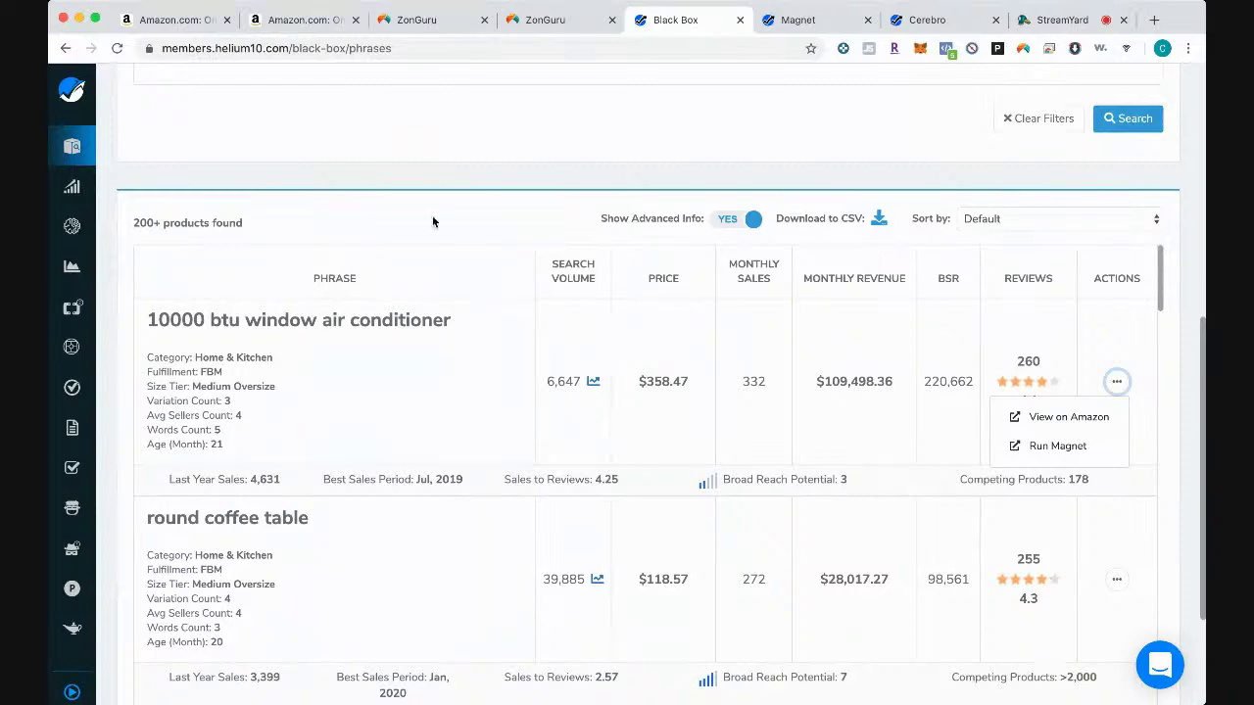
click(561, 20)
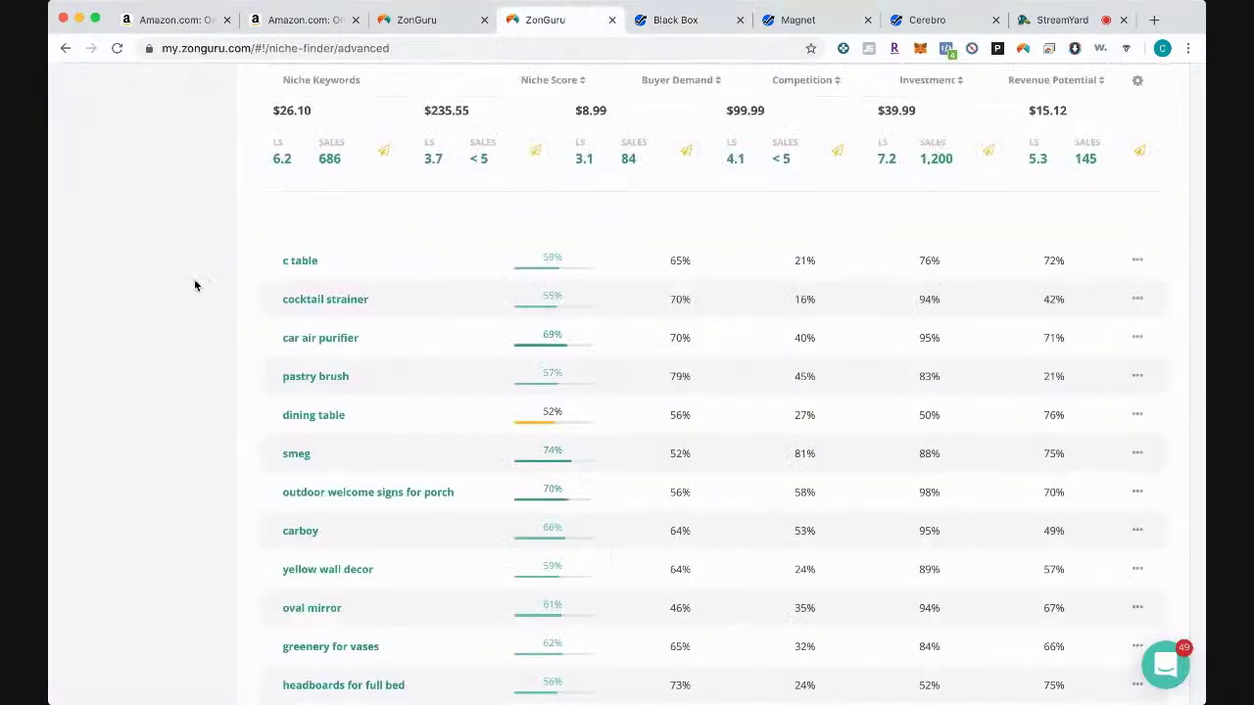
scroll(195, 284, up, 2)
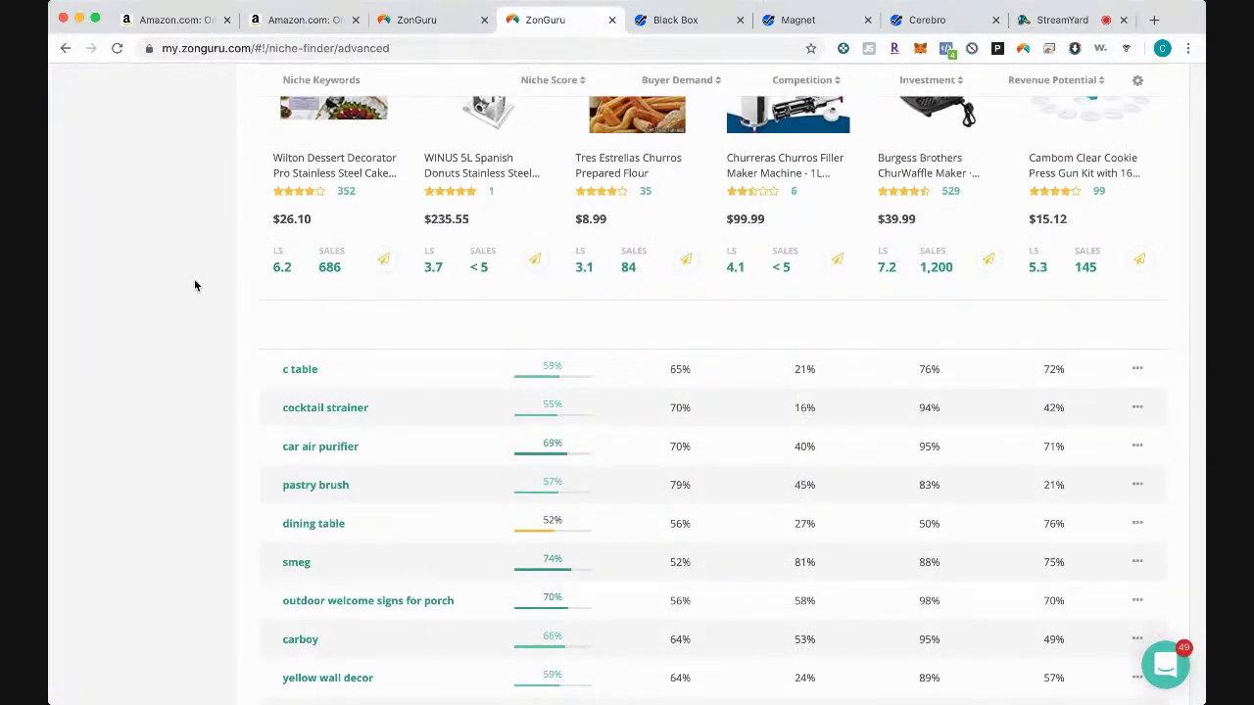
scroll(195, 284, up, 2)
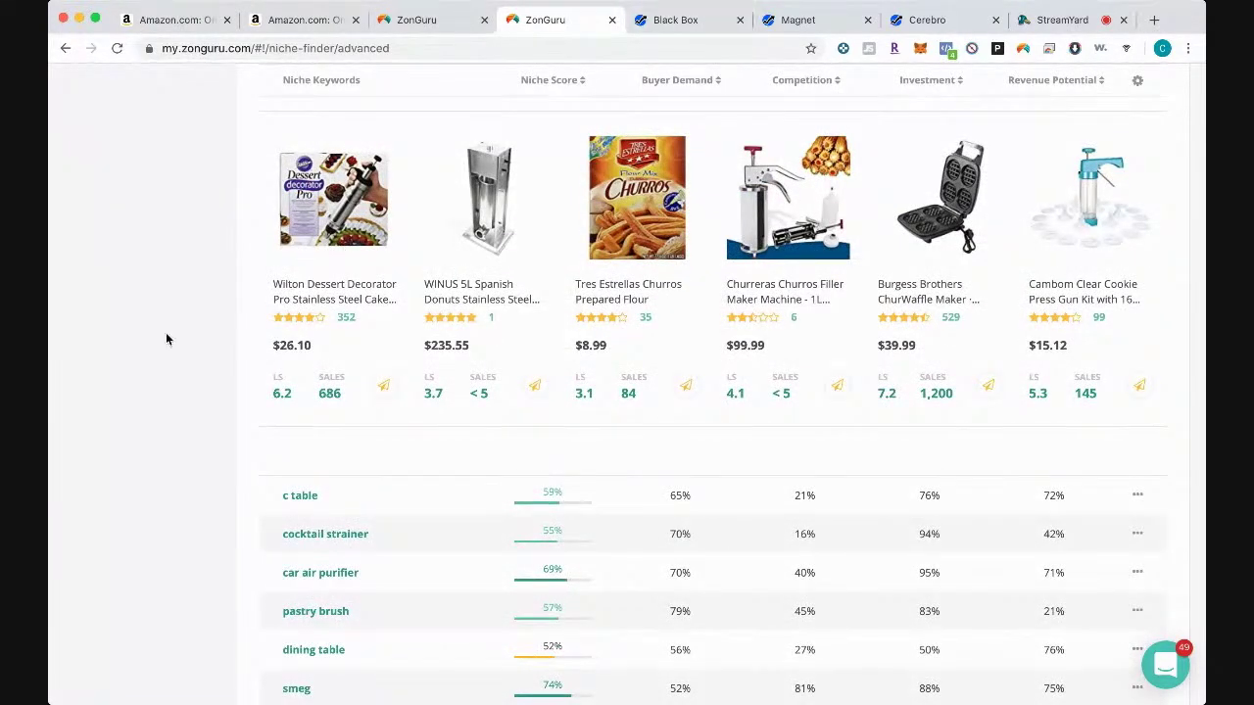
scroll(236, 343, up, 5)
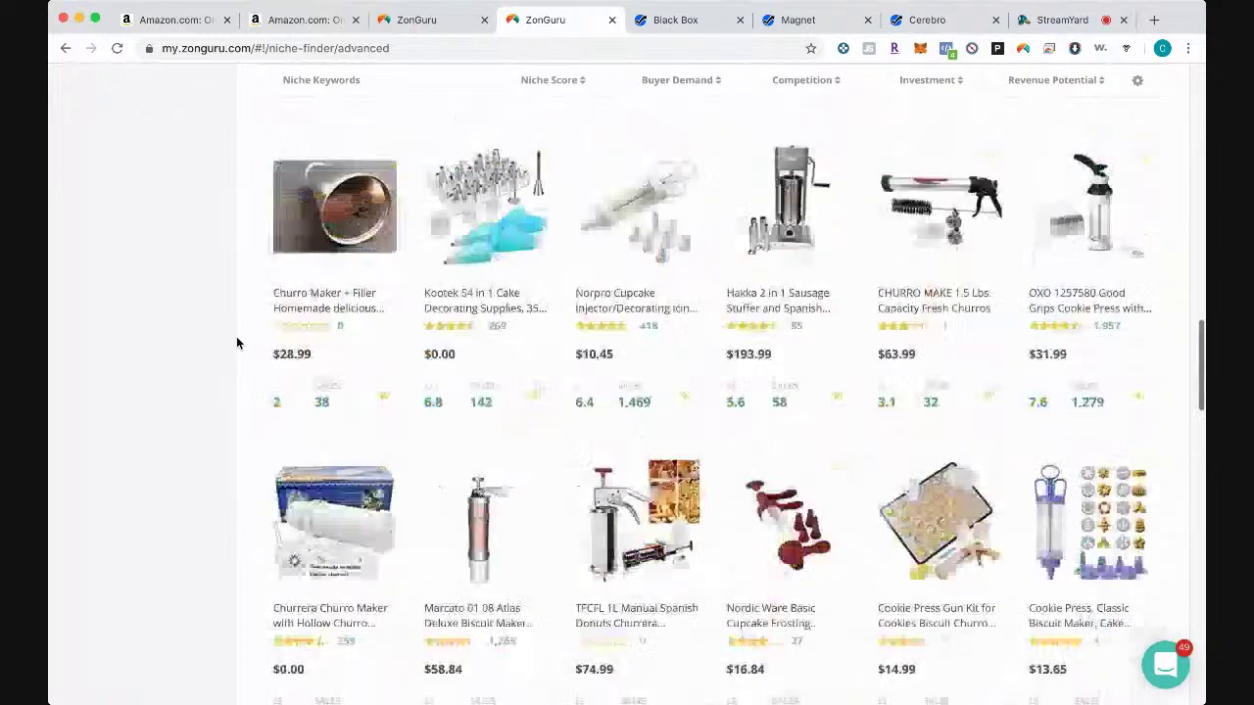
Step: Look through the niche keywords below churro maker and expand the incense stick holder niche
scroll(236, 343, up, 4)
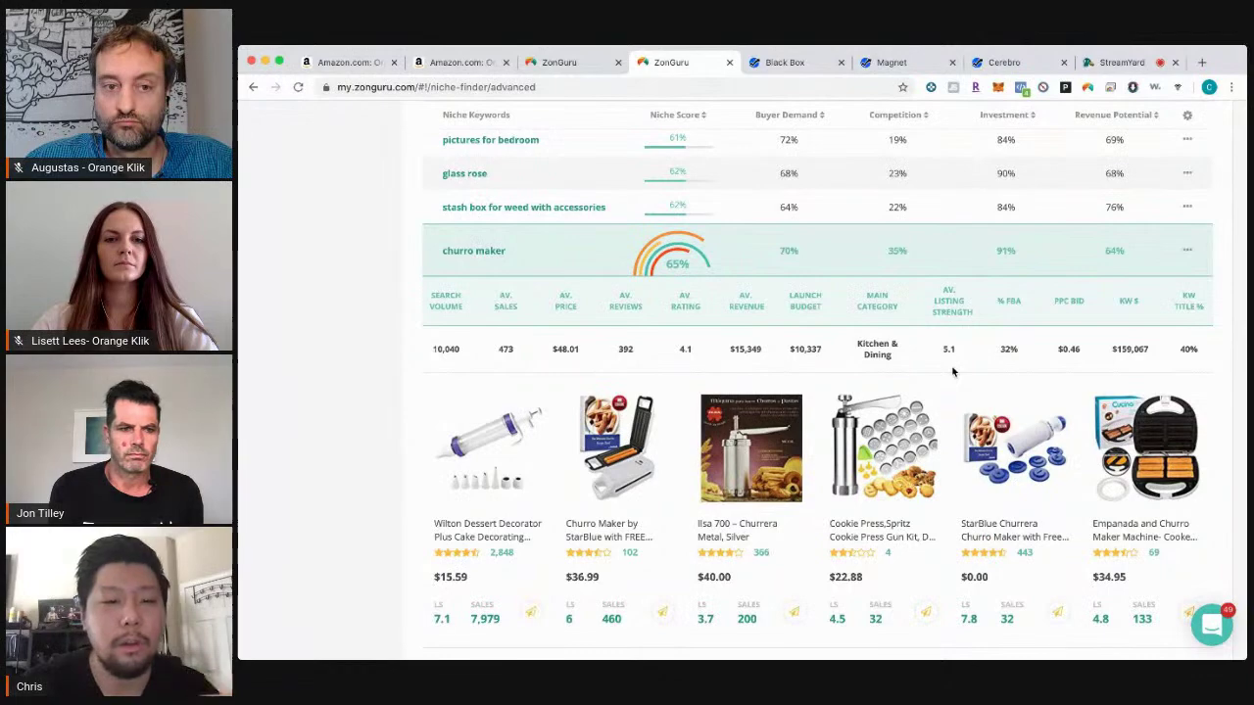
scroll(952, 371, down, 10)
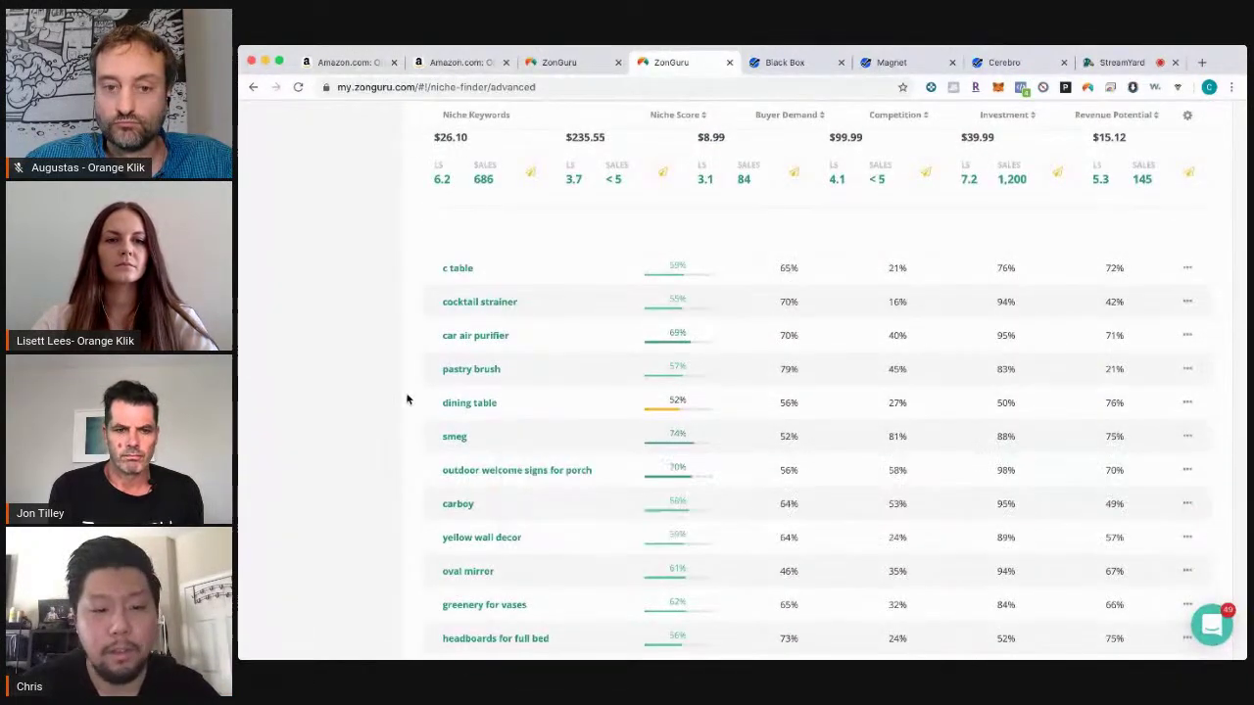
scroll(407, 399, down, 3)
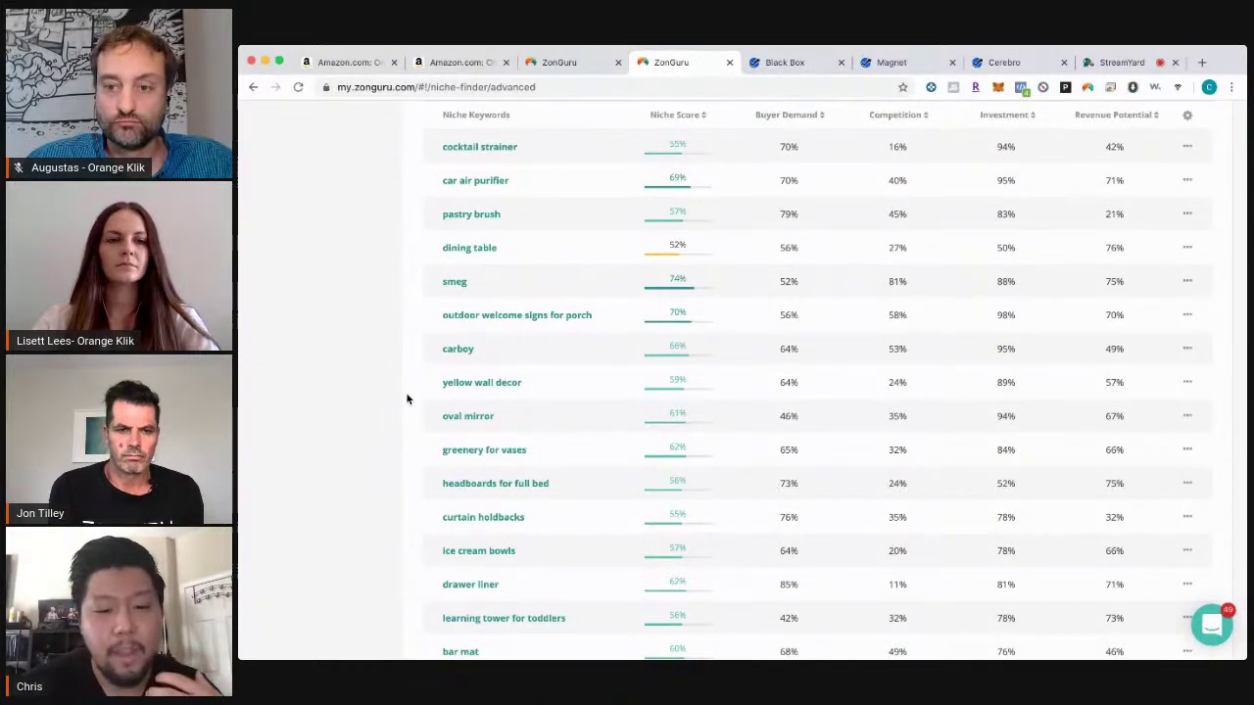
scroll(407, 399, down, 2)
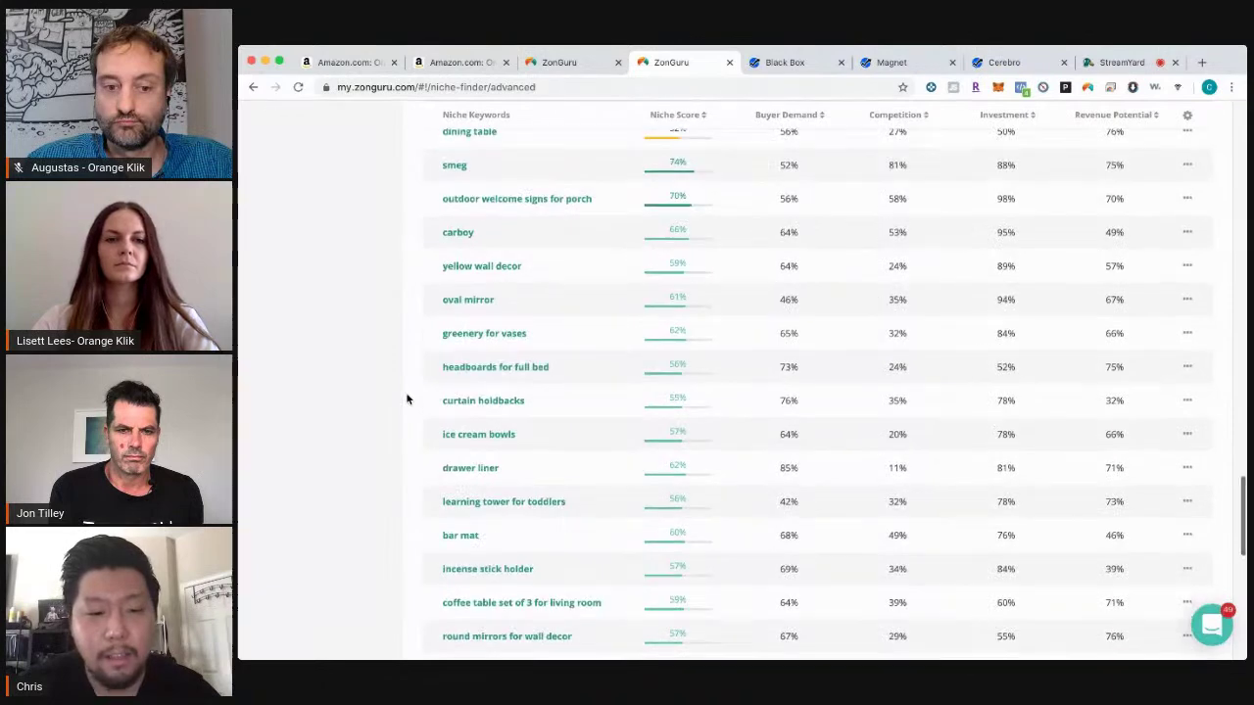
scroll(408, 398, down, 2)
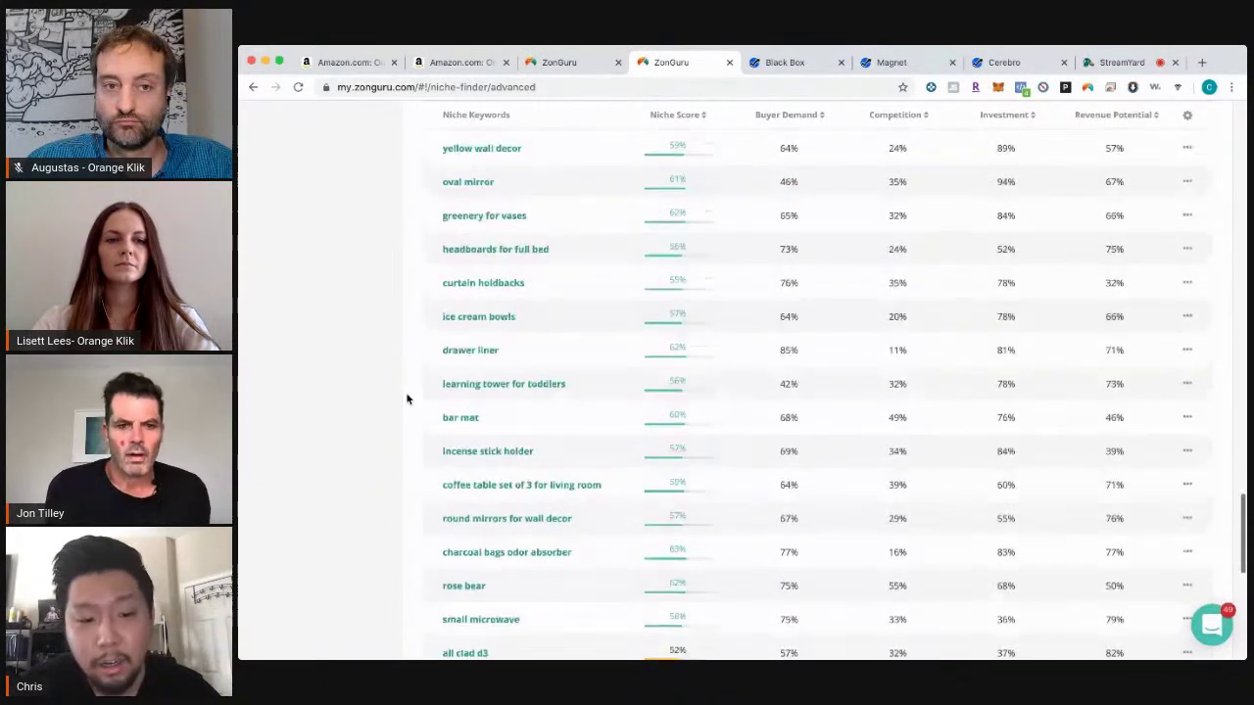
mouse_move(580, 446)
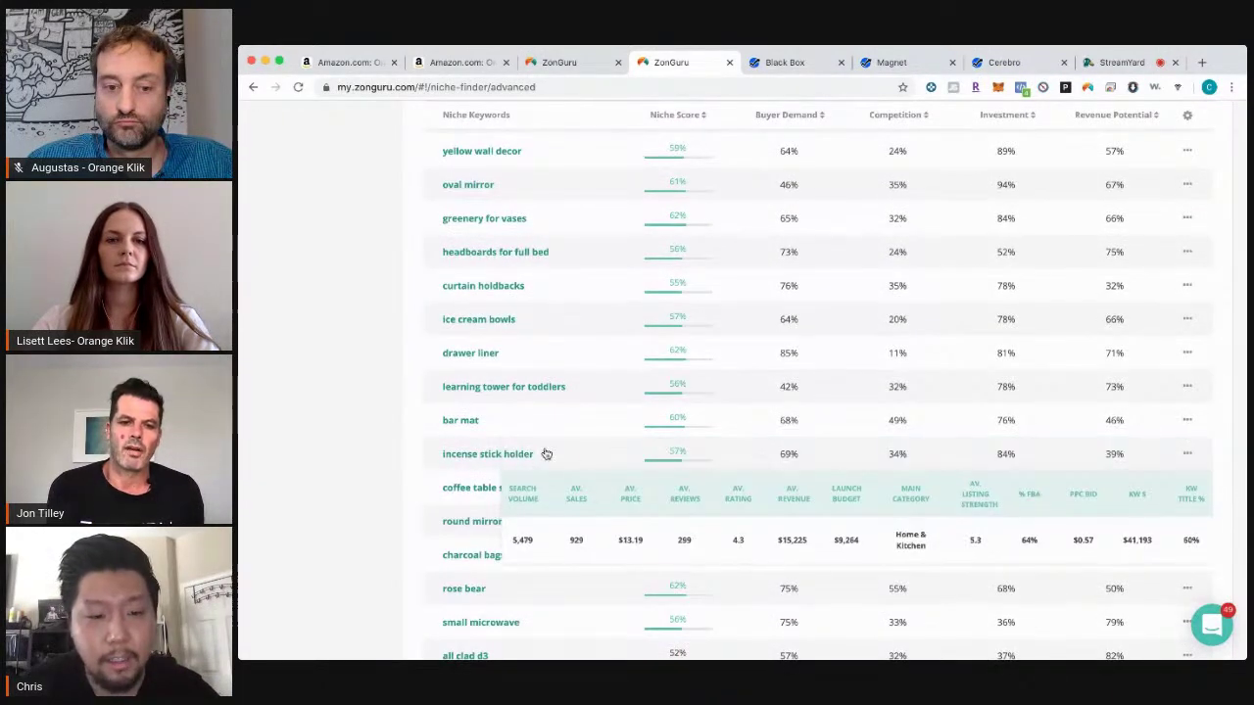
click(582, 450)
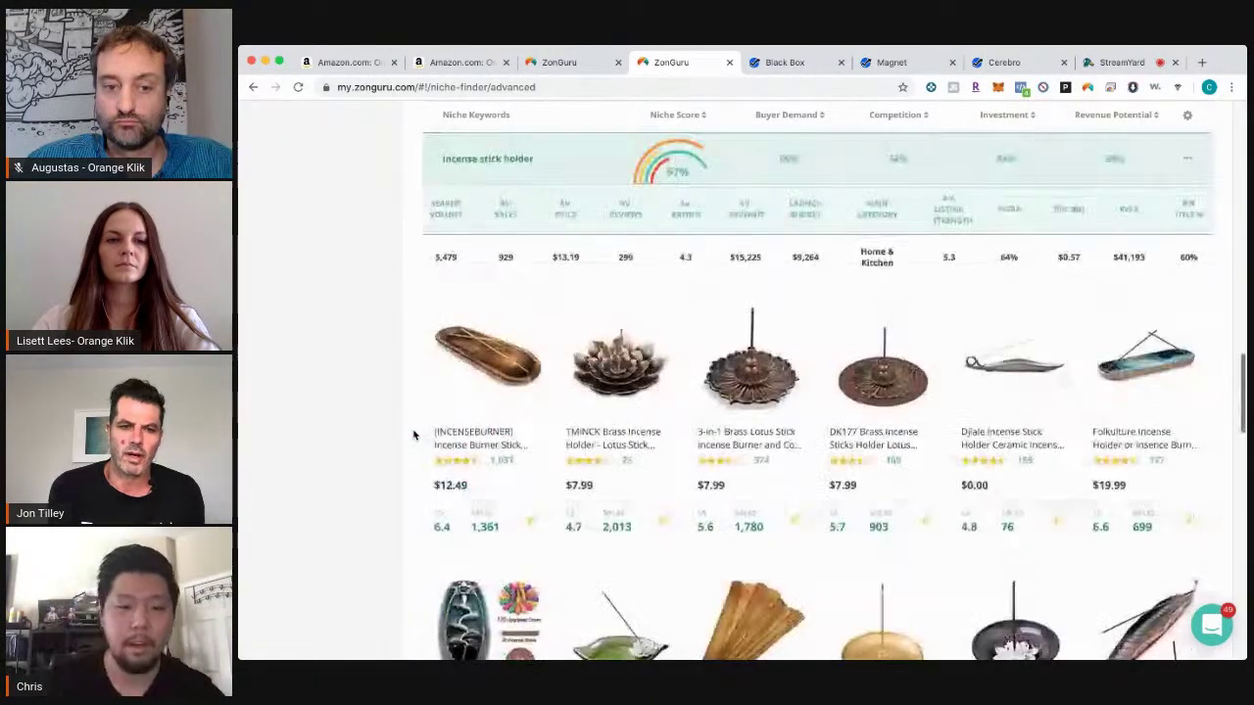
Step: Examine the incense stick holder niche's metrics and its products' prices, reviews, listing strength and sales
scroll(408, 410, down, 1)
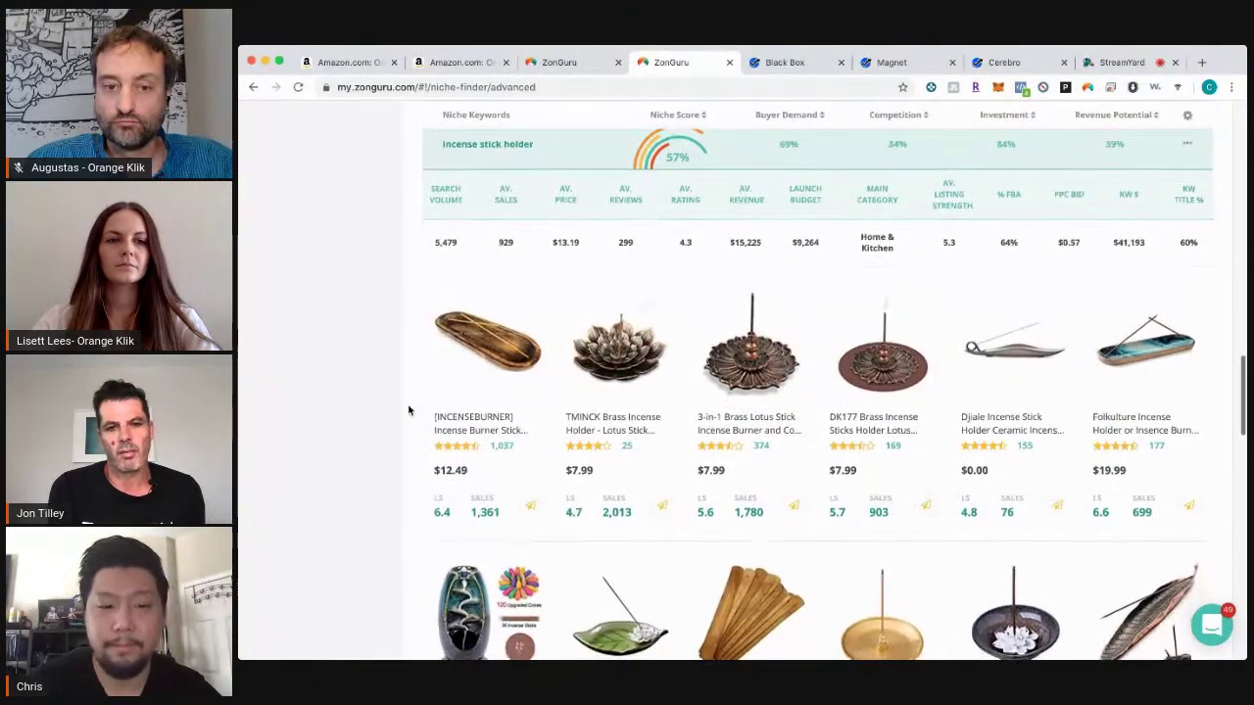
scroll(408, 411, down, 3)
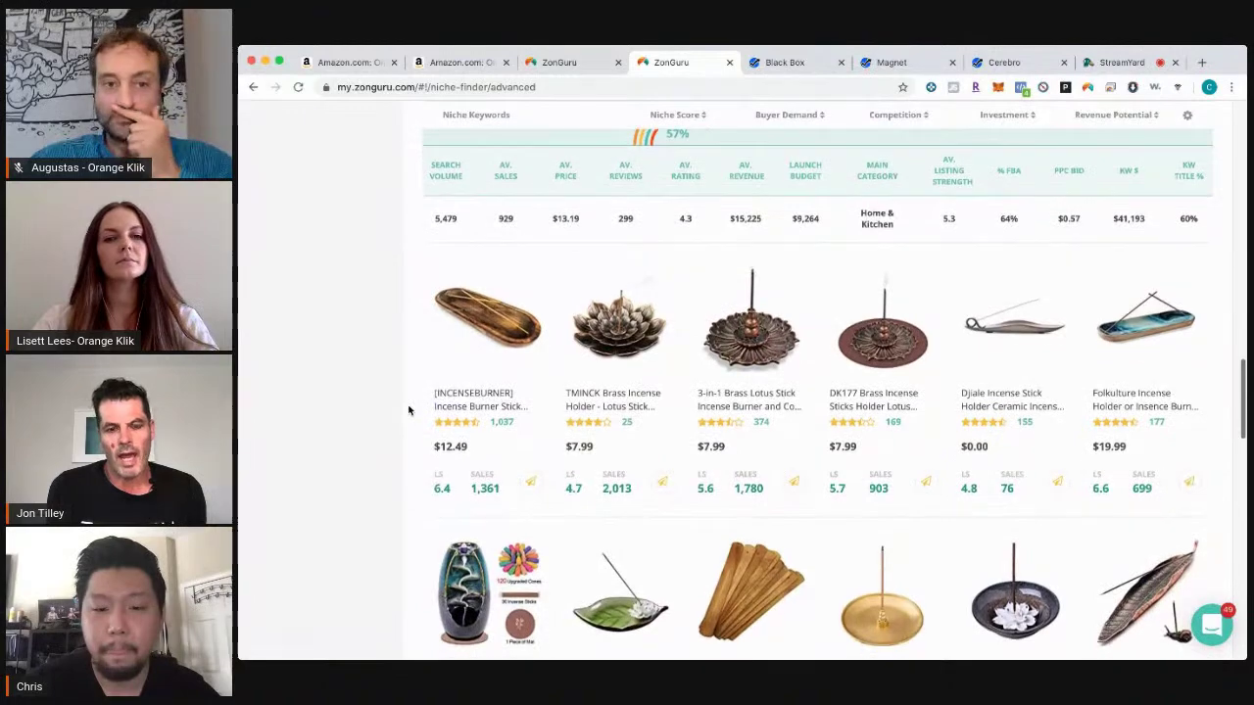
scroll(408, 410, down, 2)
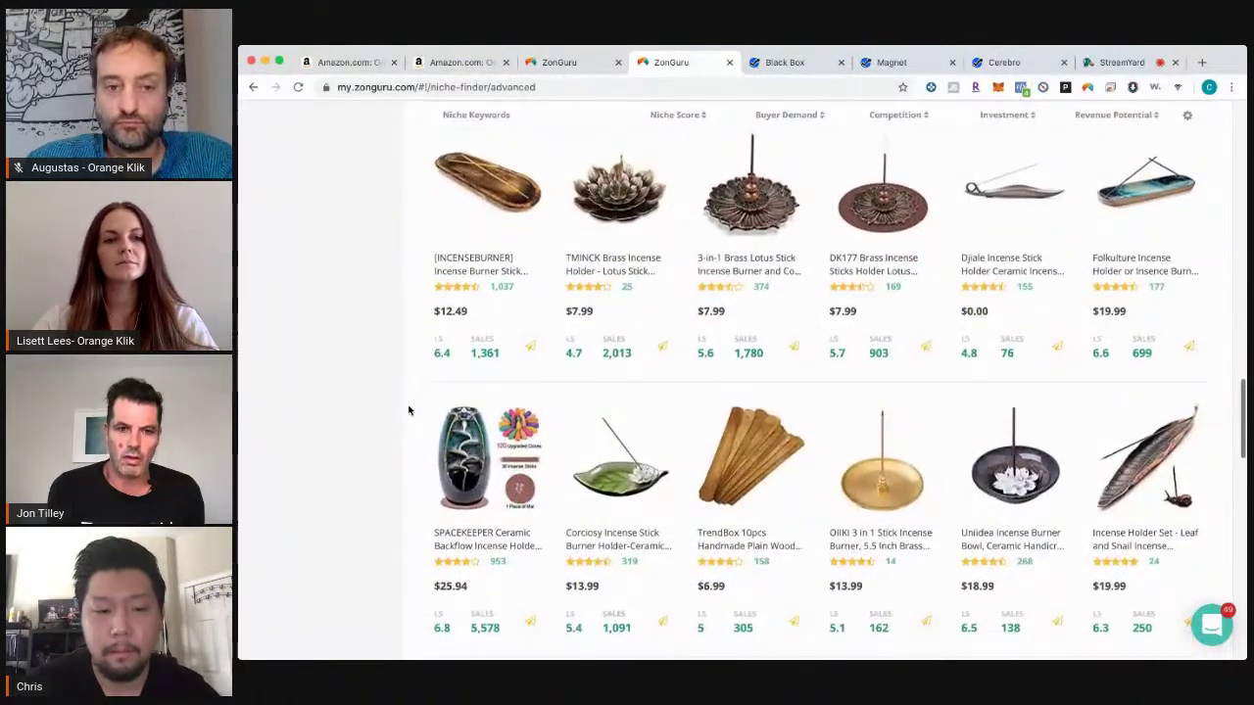
scroll(408, 411, down, 6)
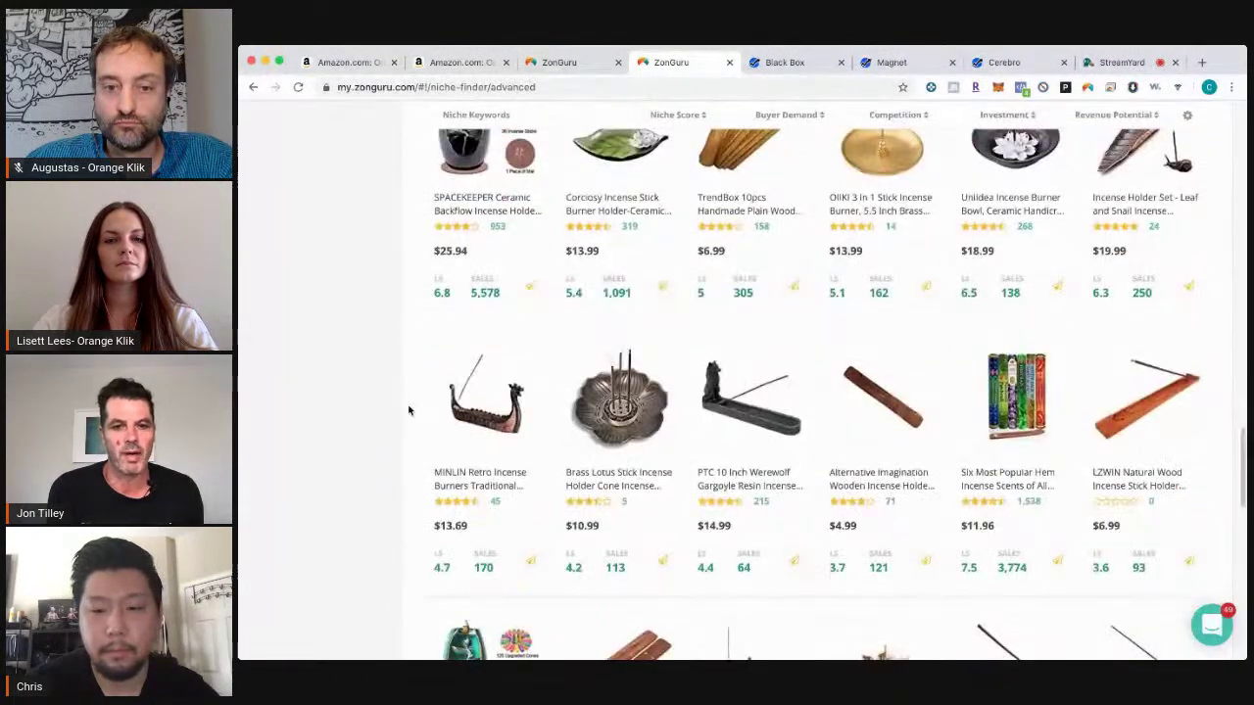
scroll(408, 410, down, 1)
scroll(409, 410, up, 5)
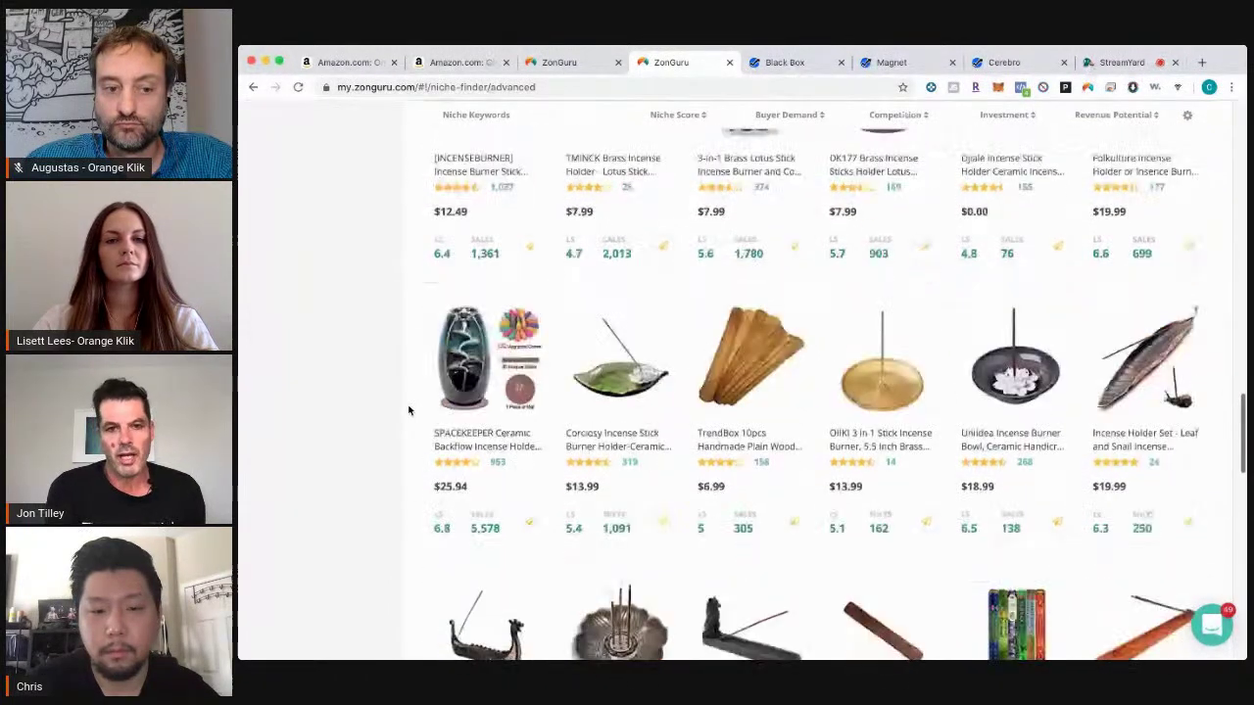
scroll(408, 410, up, 3)
scroll(408, 411, up, 3)
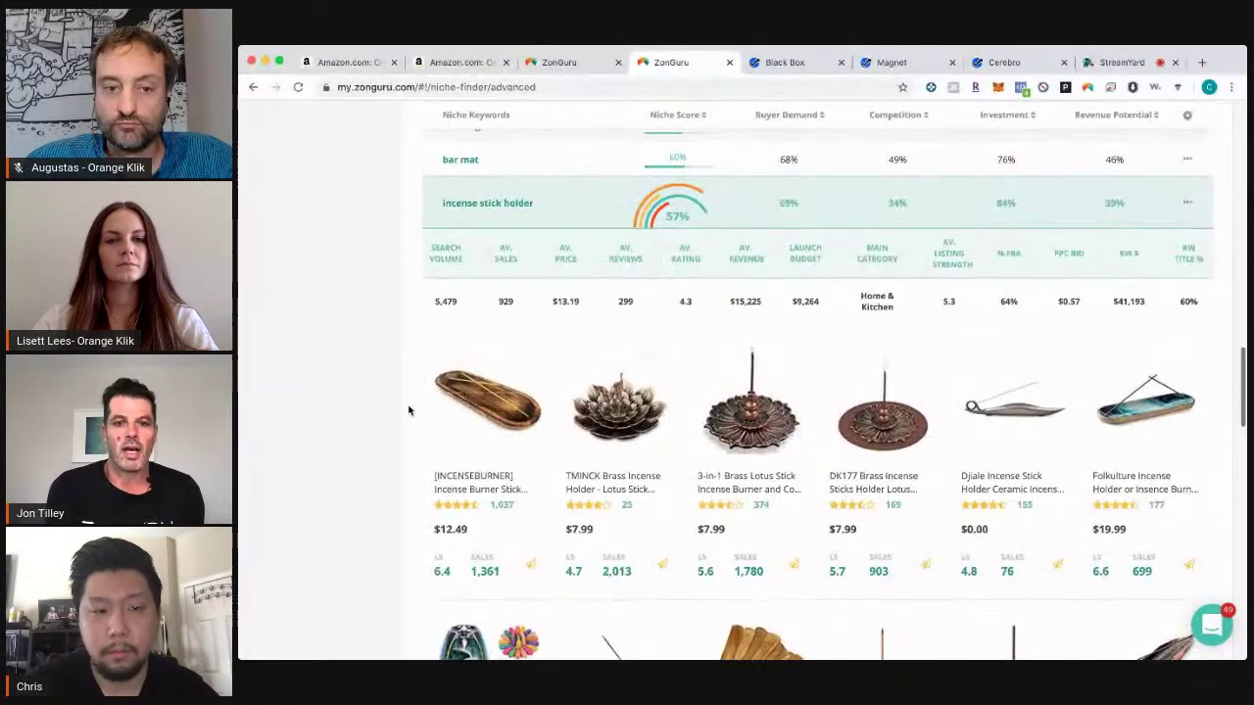
Step: Continue past the incense products and expand the charcoal bags odor absorber niche
scroll(409, 411, down, 8)
scroll(409, 411, down, 12)
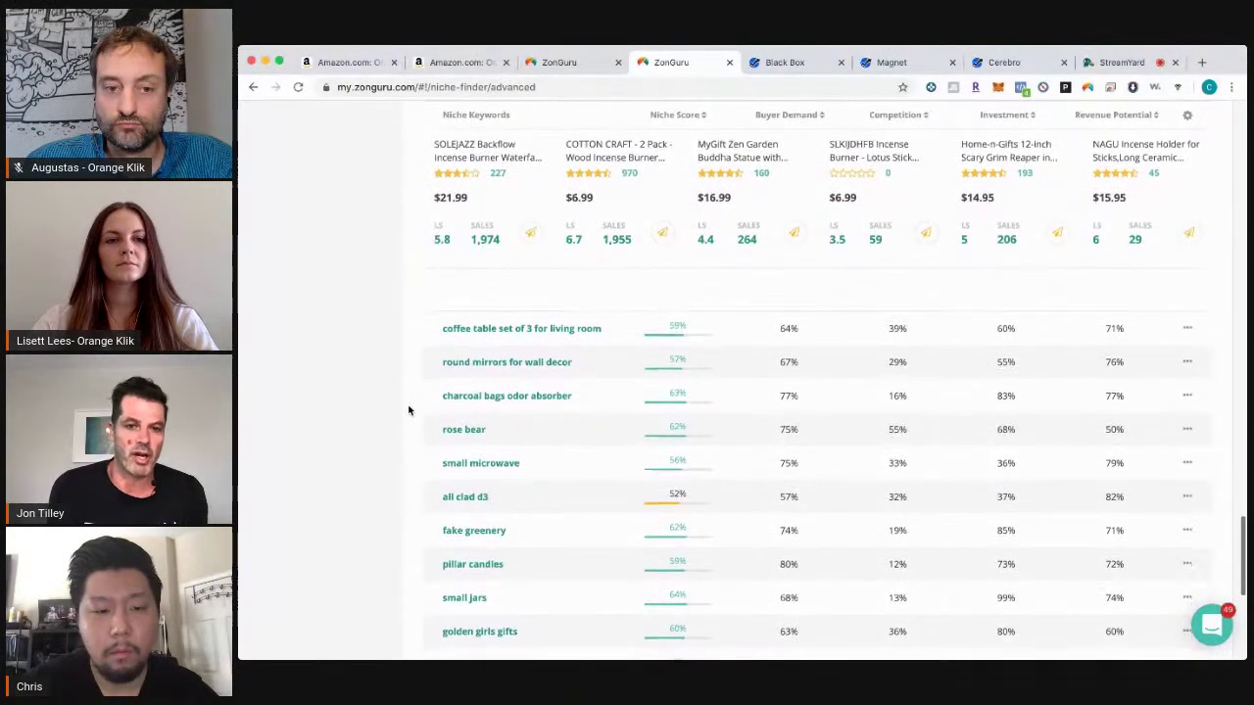
click(598, 392)
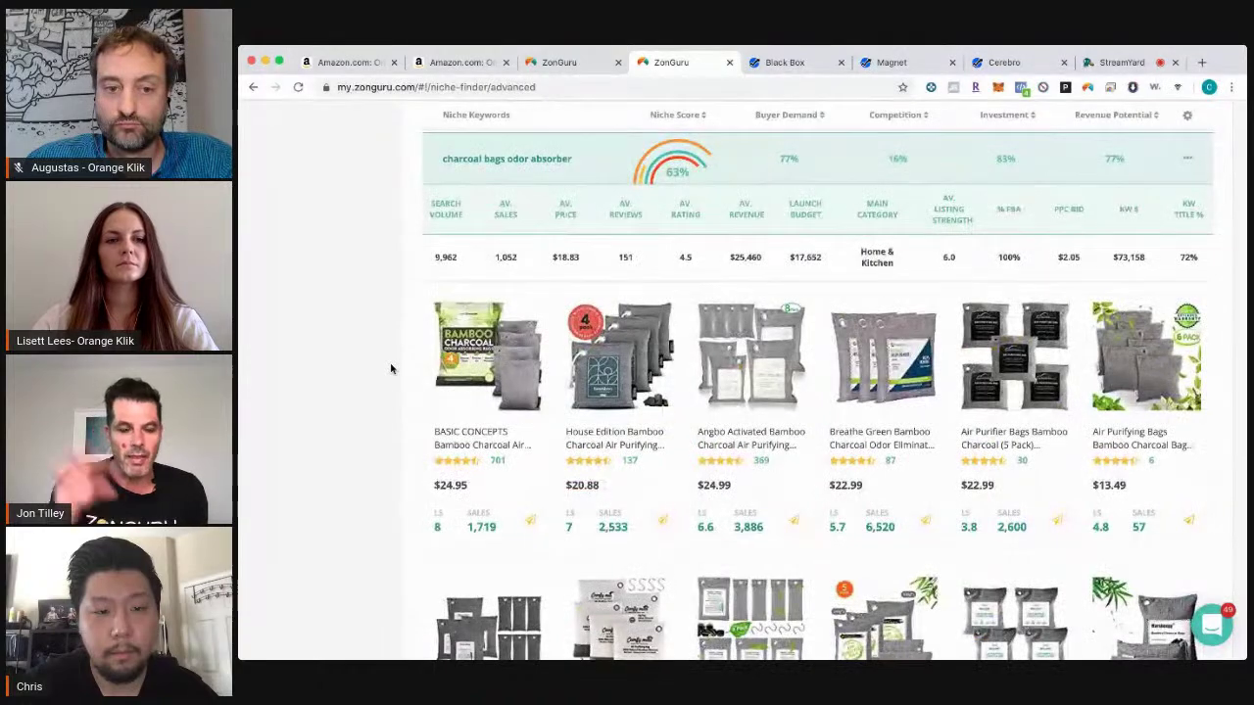
Step: Examine the charcoal bags odor absorber niche's metrics and compare its products' prices, reviews, listing strength and sales
scroll(390, 369, down, 2)
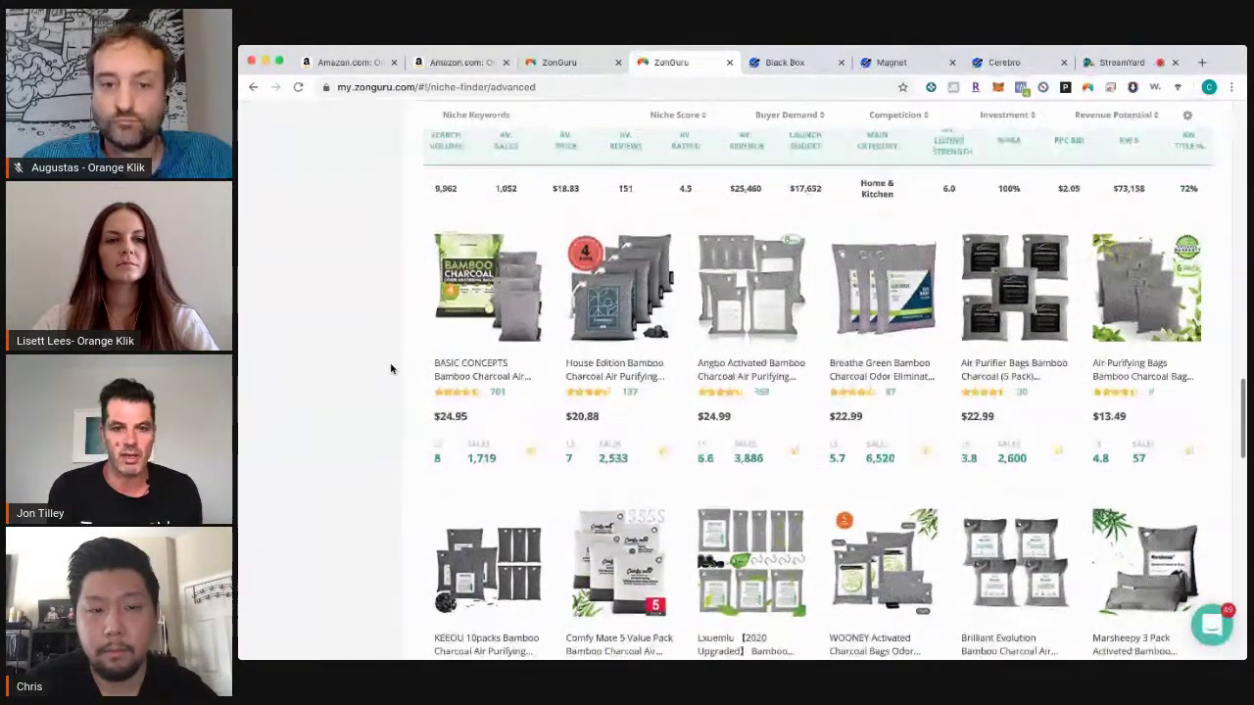
scroll(390, 368, up, 2)
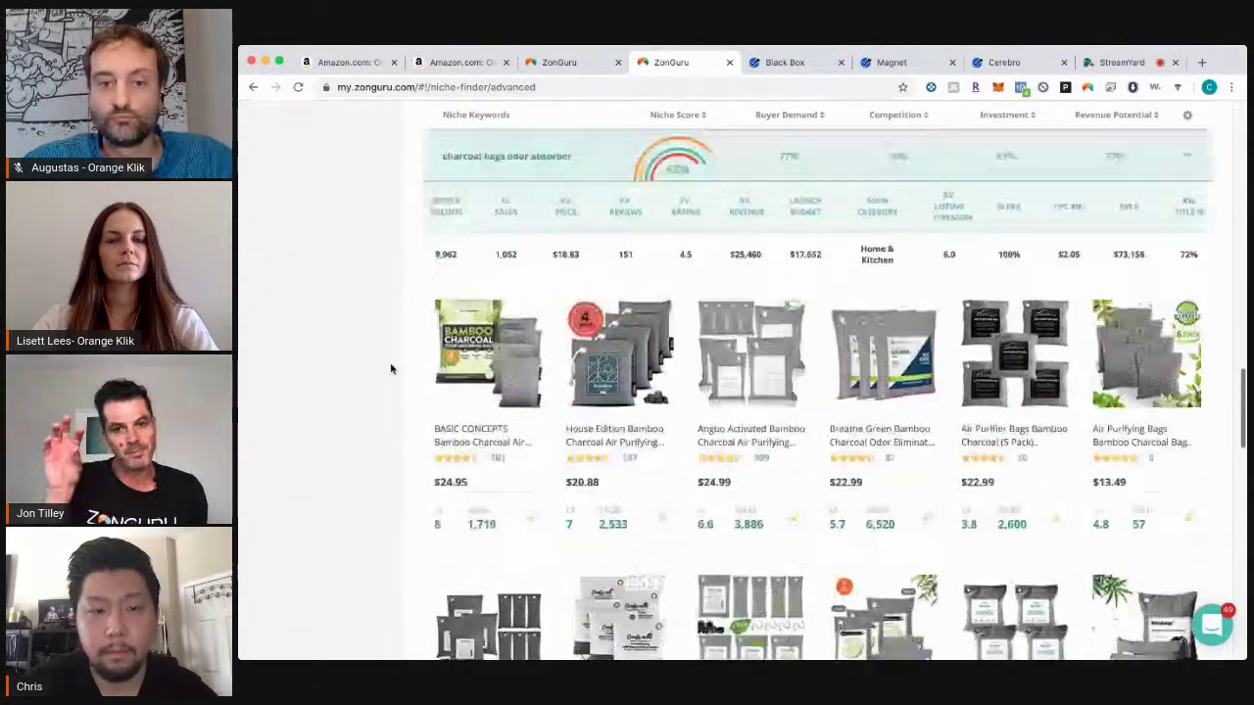
scroll(390, 368, down, 4)
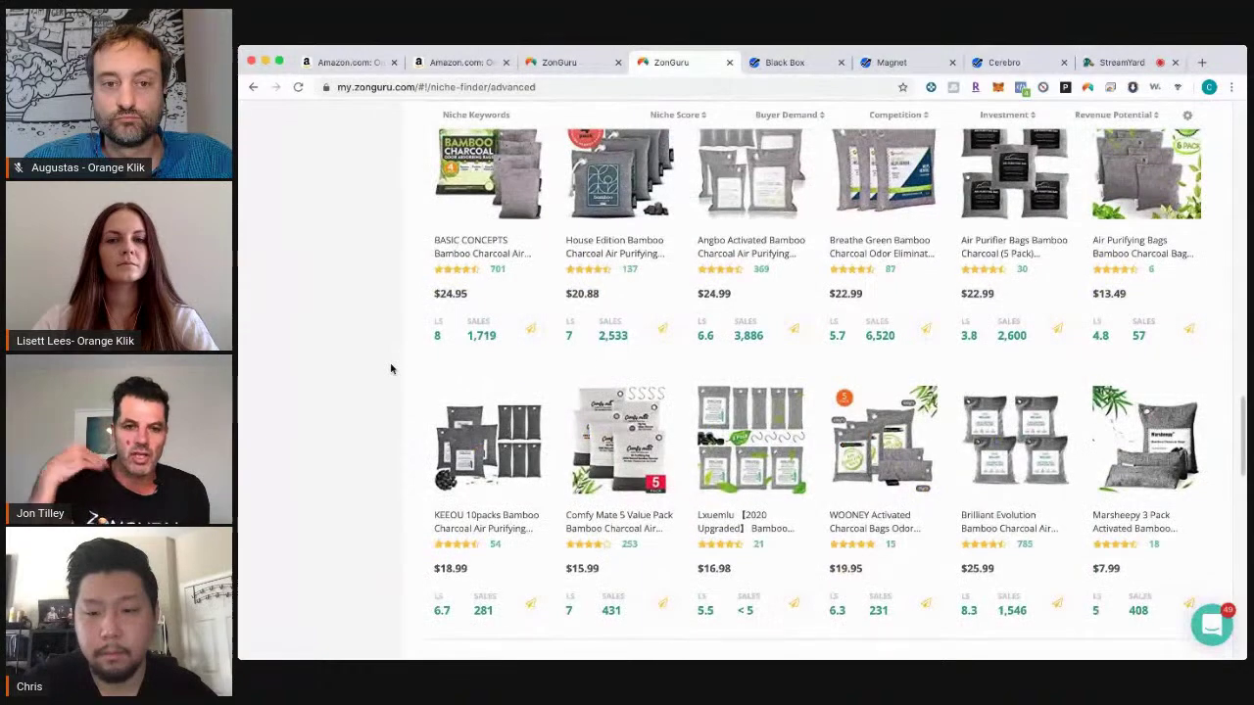
scroll(389, 368, down, 1)
scroll(389, 368, down, 2)
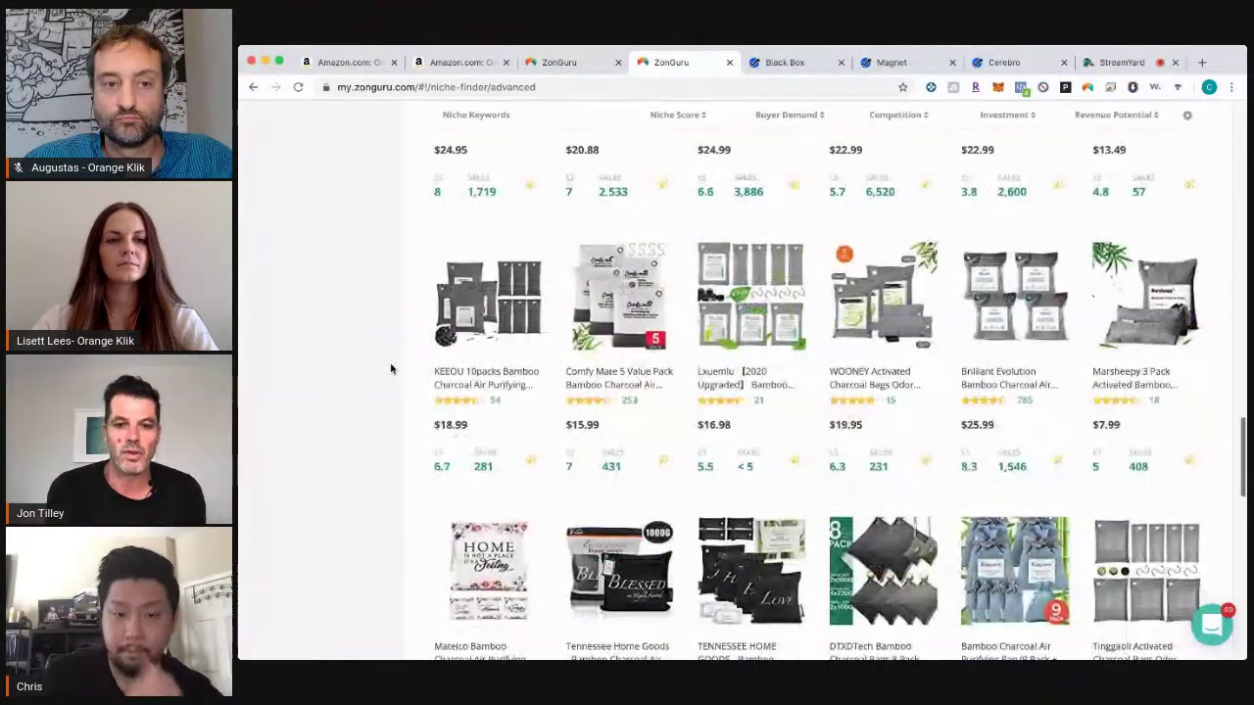
scroll(389, 368, down, 2)
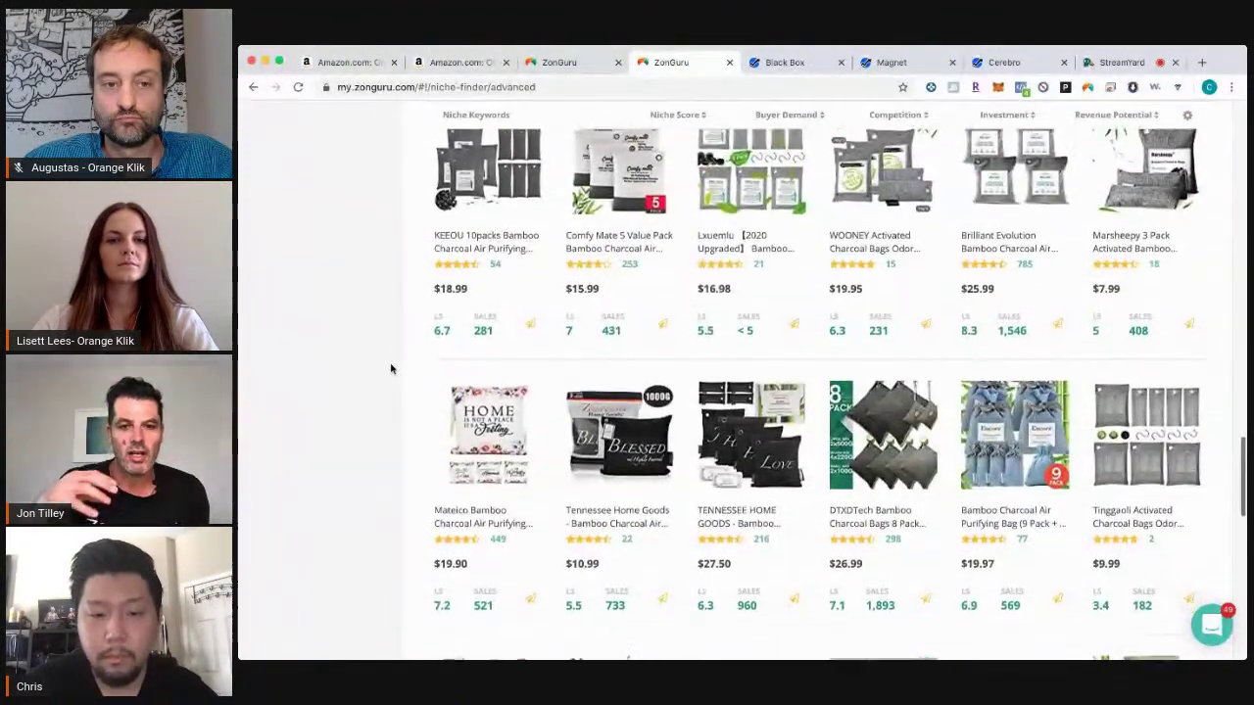
scroll(390, 368, down, 1)
scroll(390, 368, down, 1)
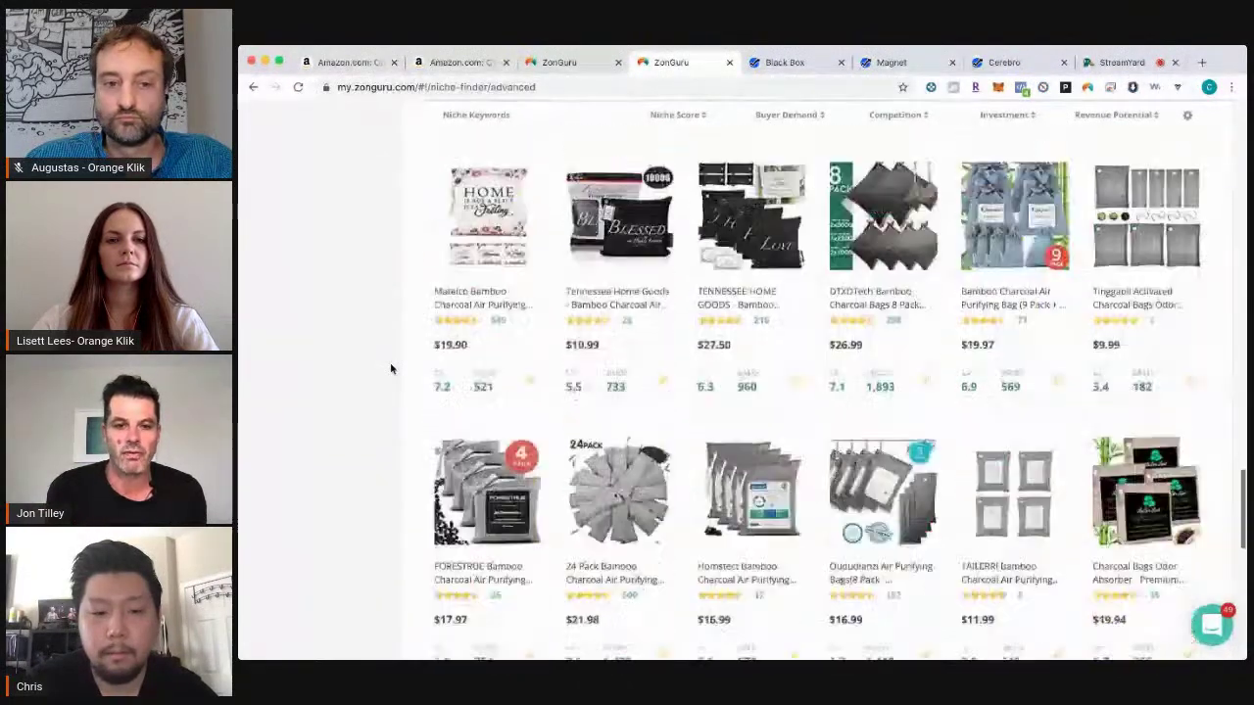
scroll(390, 369, down, 1)
scroll(390, 368, down, 1)
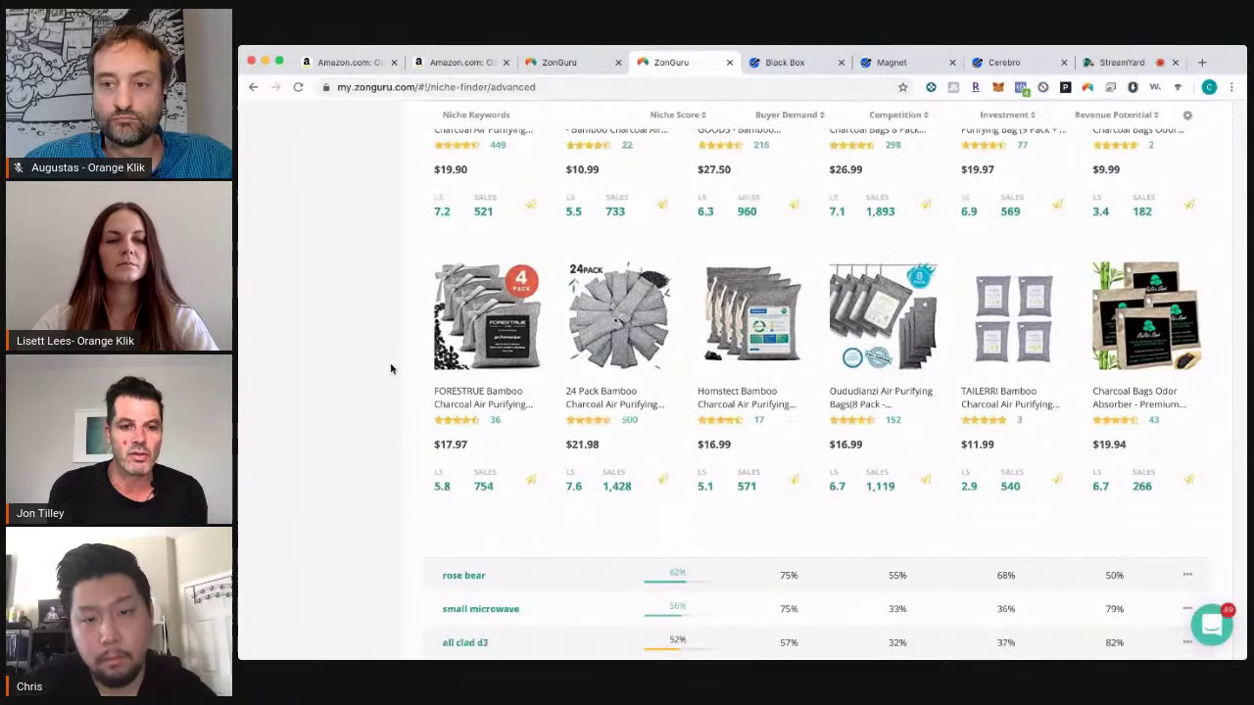
scroll(390, 368, up, 2)
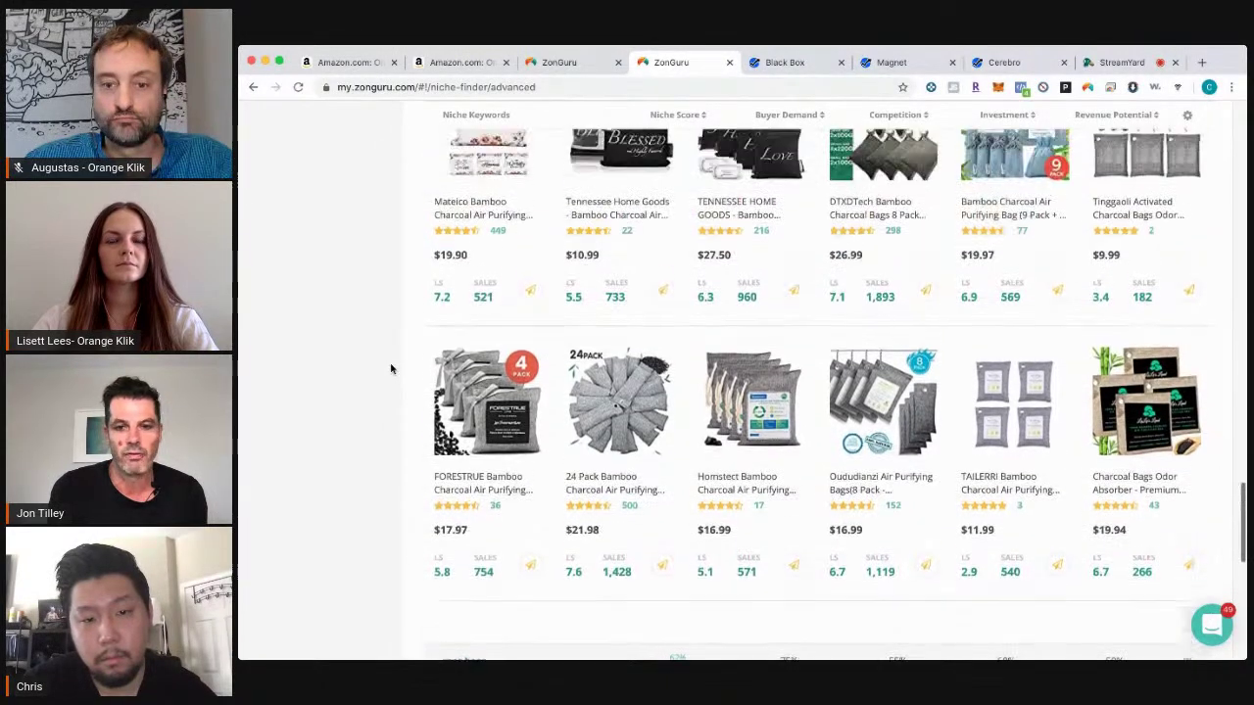
scroll(390, 368, up, 3)
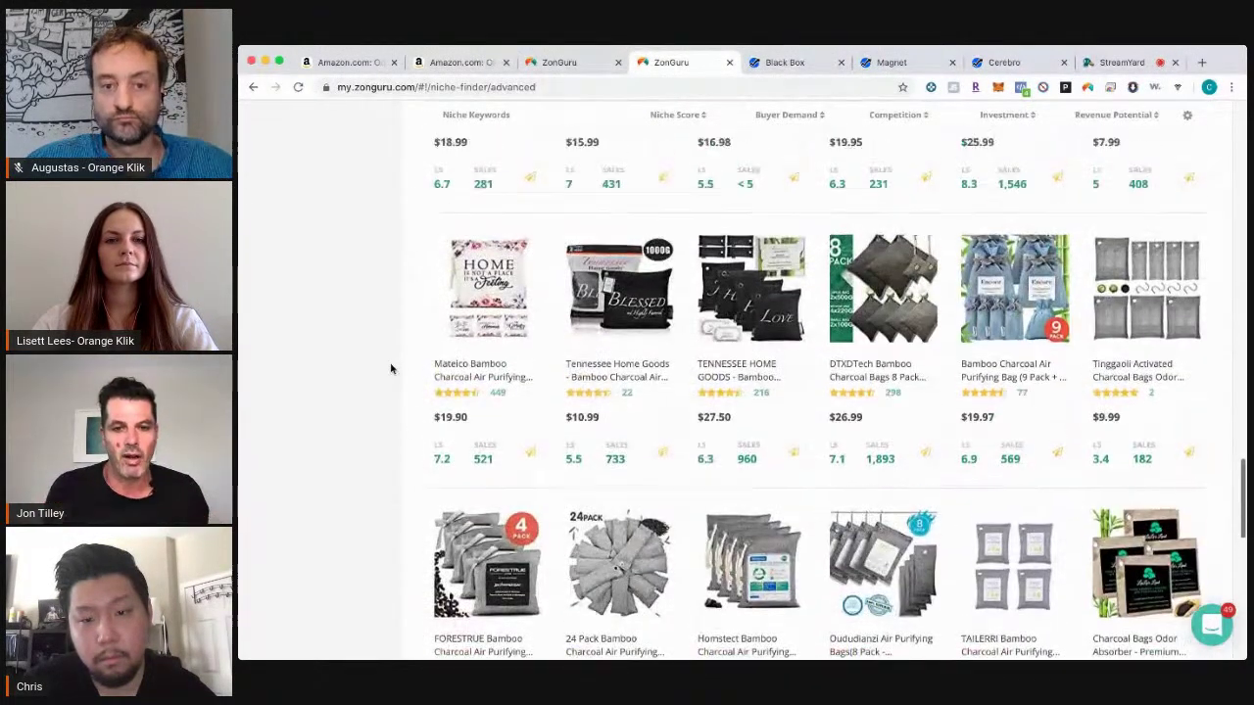
scroll(389, 368, up, 5)
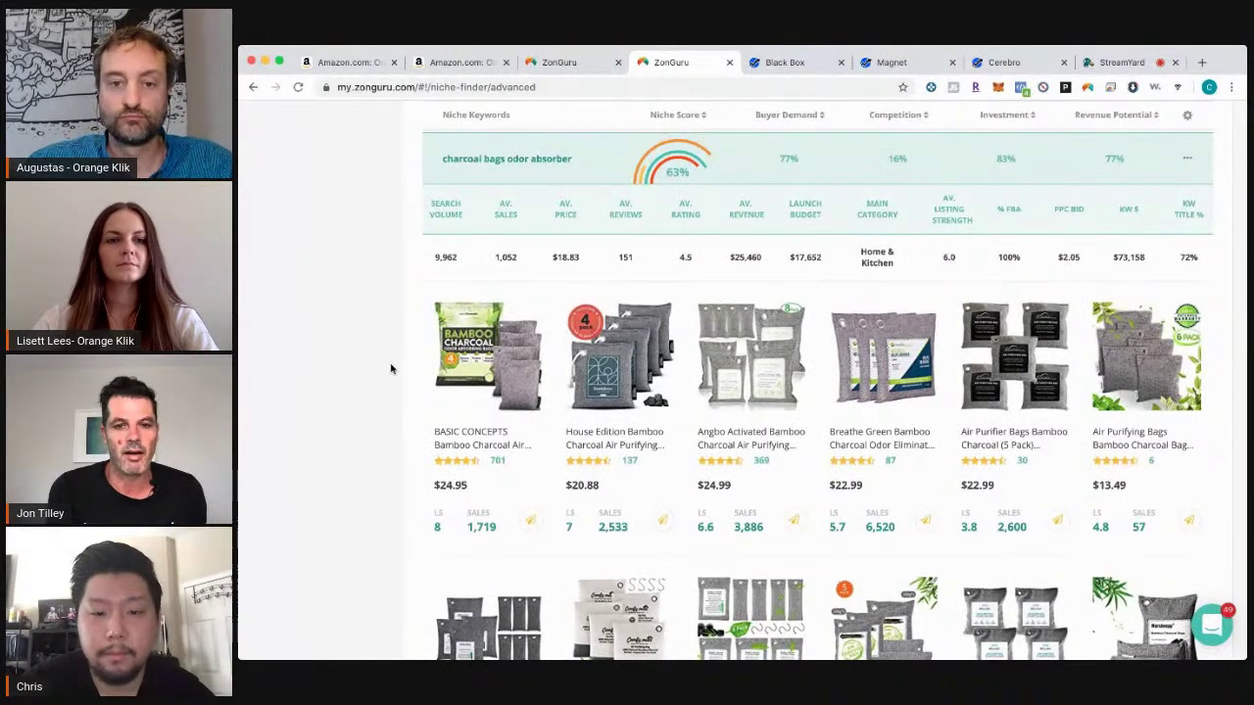
Step: Review the remaining charcoal bag products and expand the rose bear niche listed below them
scroll(390, 369, down, 6)
scroll(390, 368, down, 2)
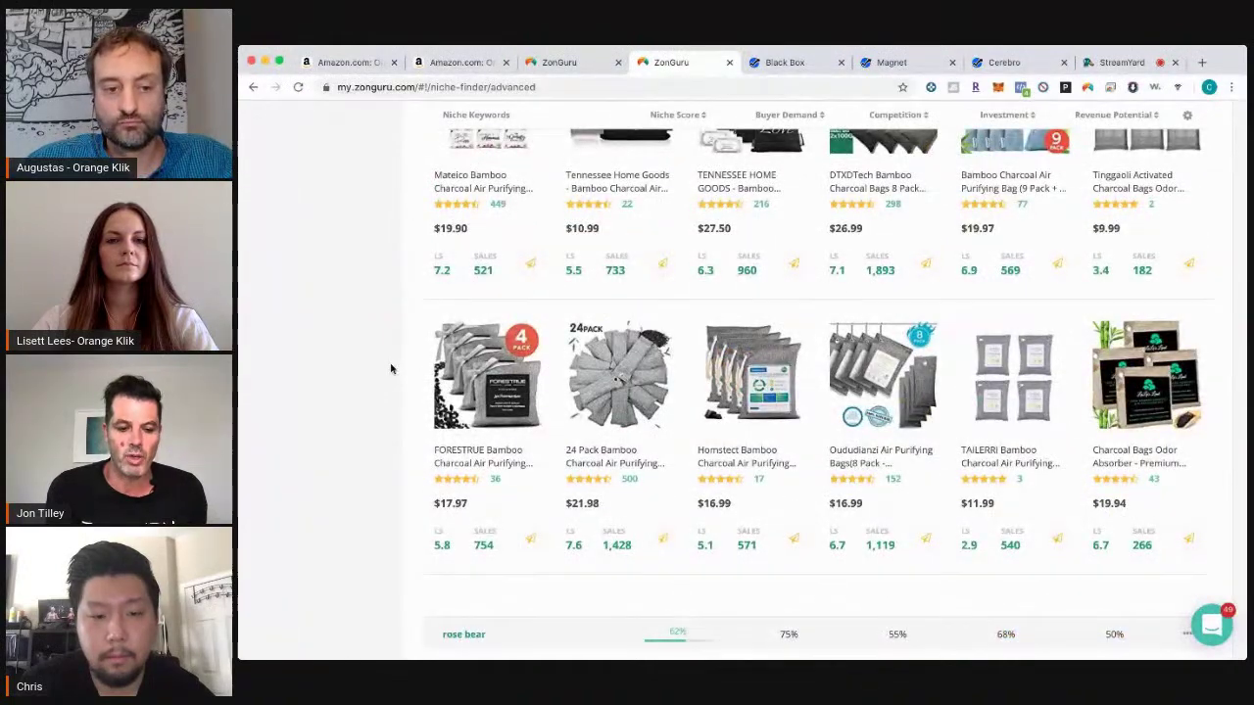
scroll(390, 369, down, 1)
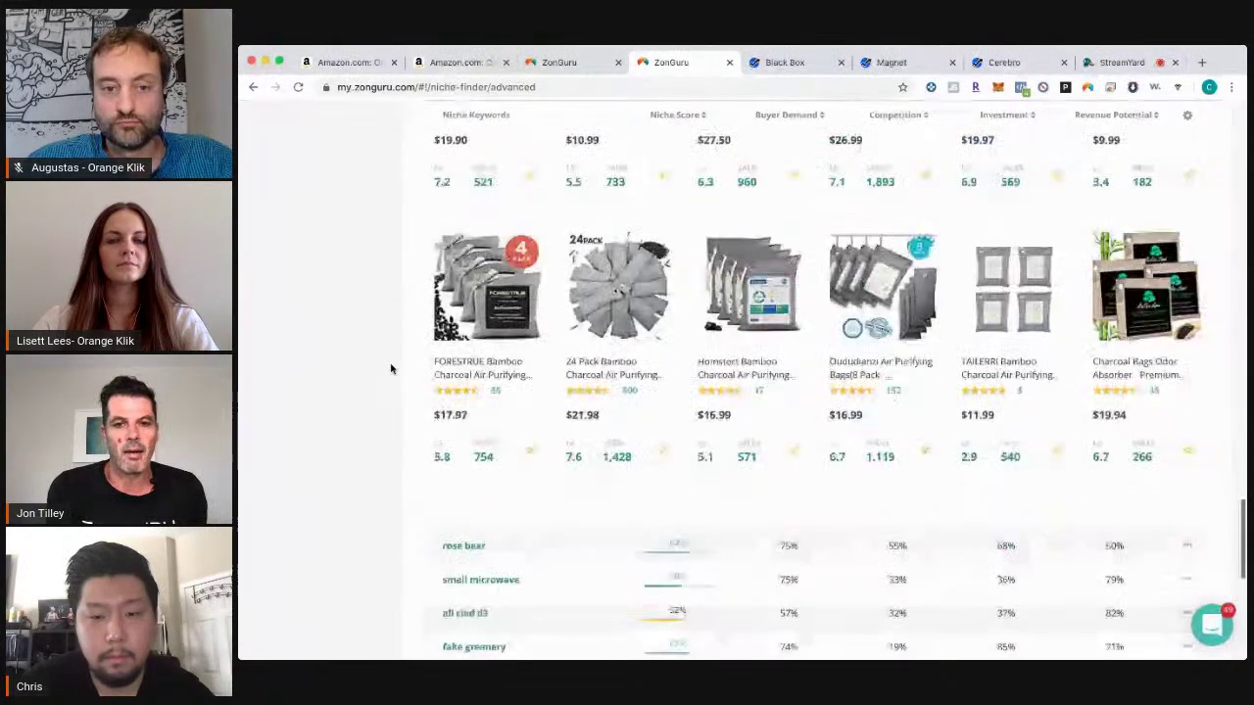
scroll(390, 368, down, 2)
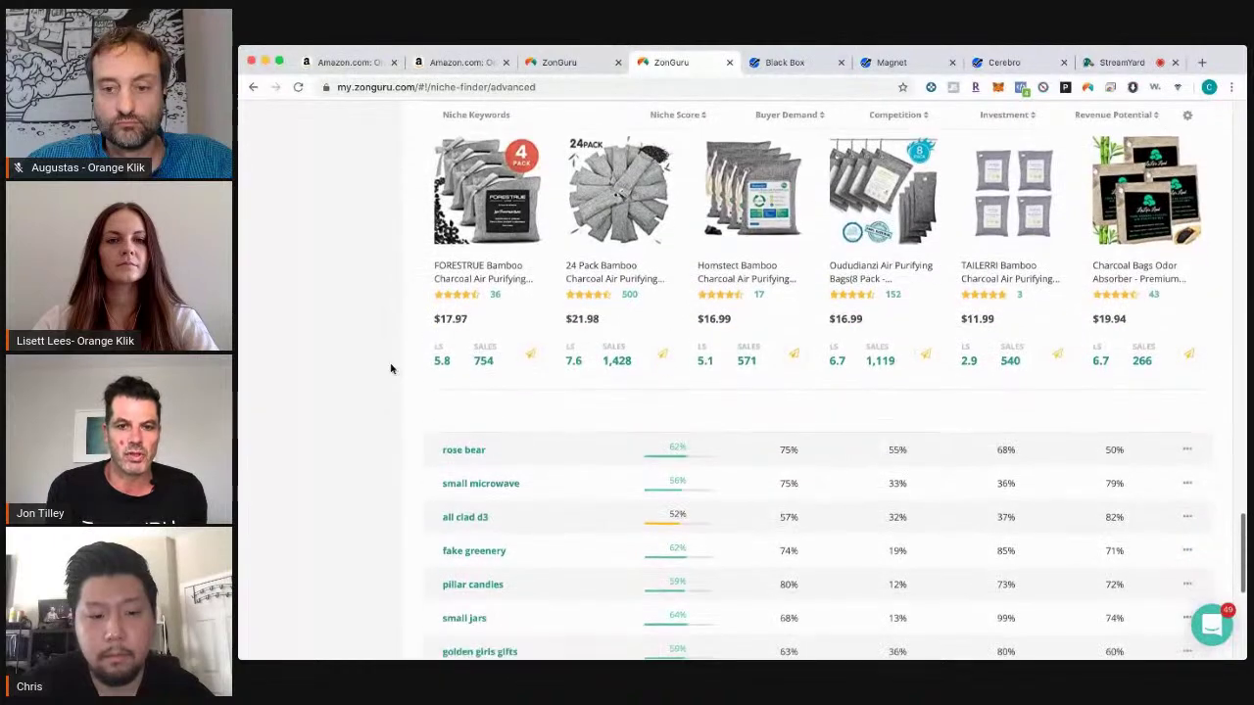
scroll(390, 368, down, 1)
click(564, 390)
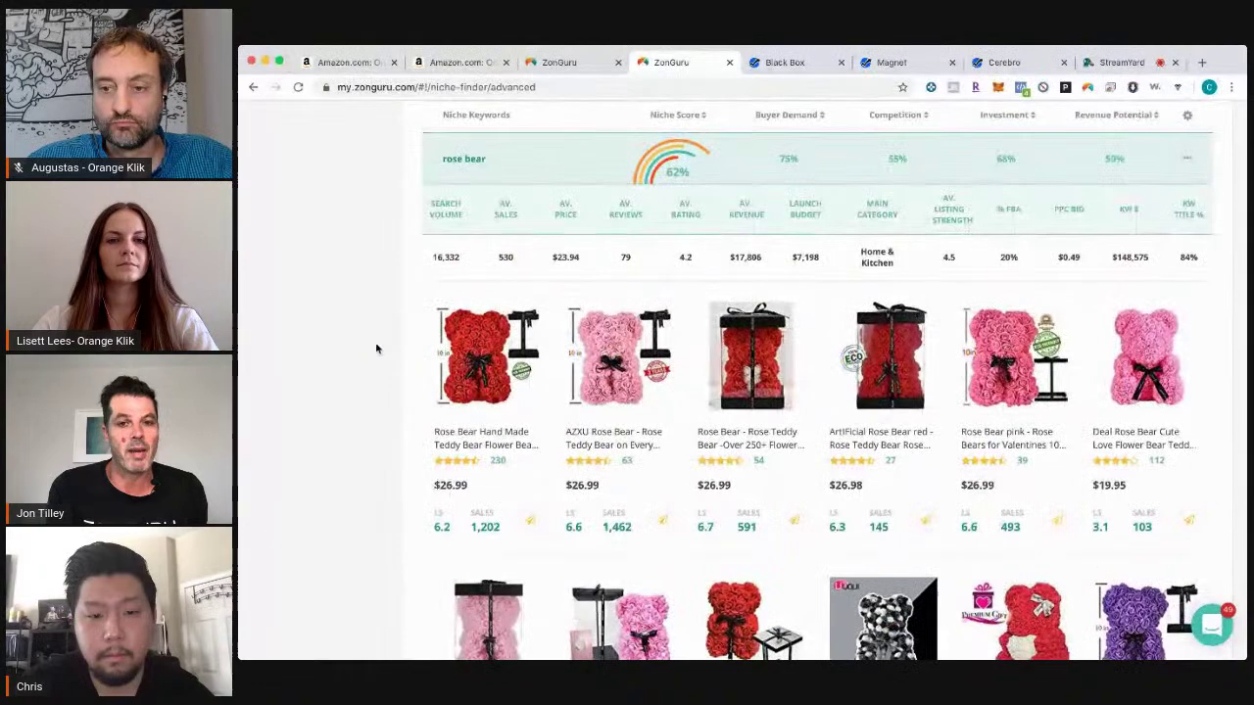
Step: Examine the rose bear niche's metrics and its products' prices, reviews, listing strength and sales
scroll(379, 350, down, 3)
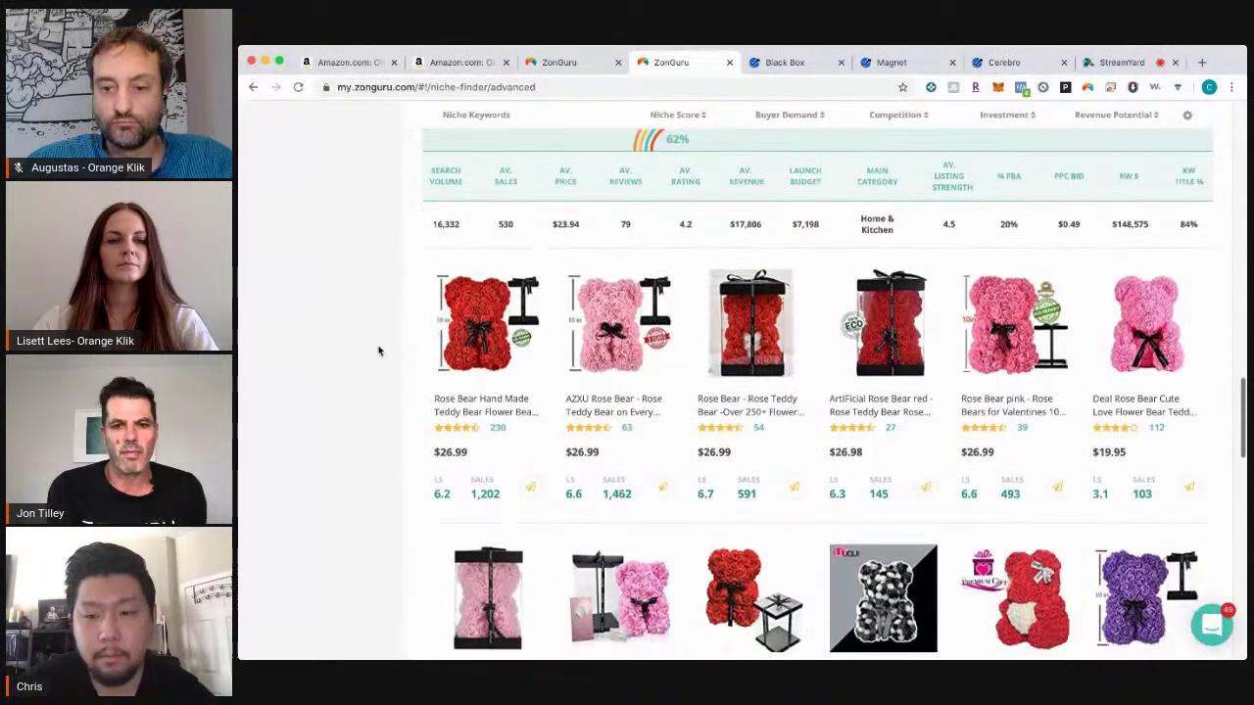
scroll(379, 351, down, 3)
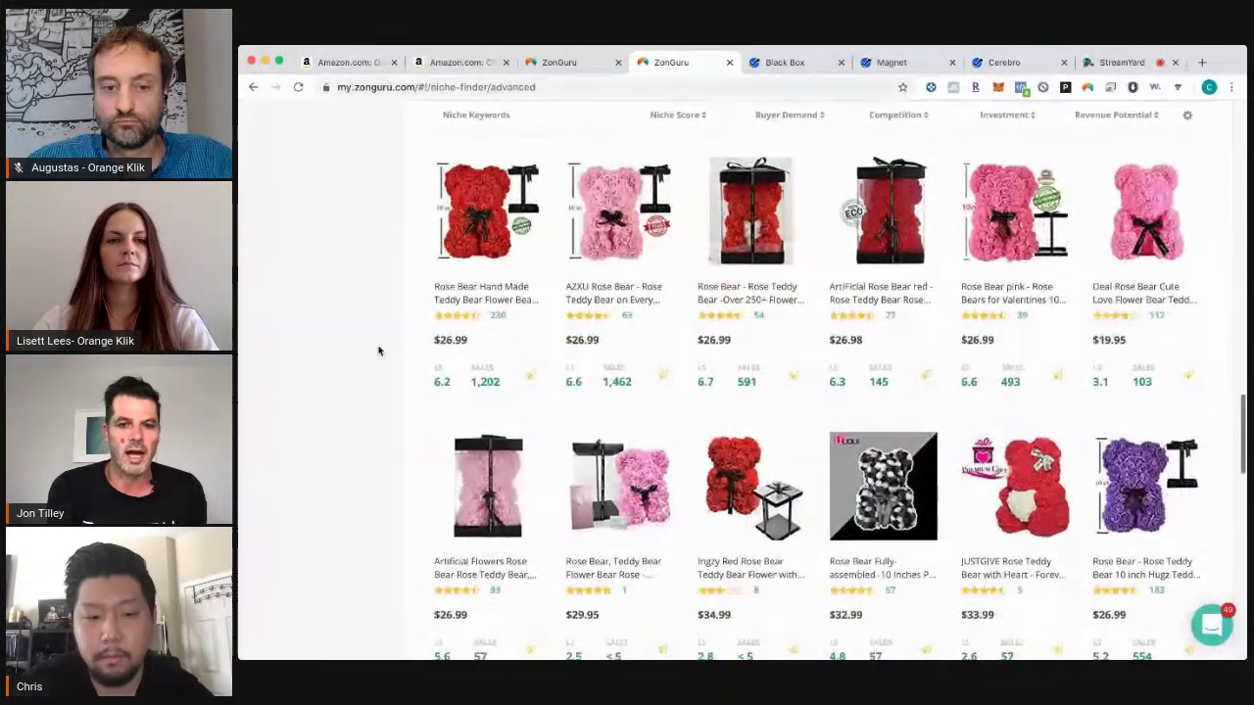
scroll(379, 351, up, 3)
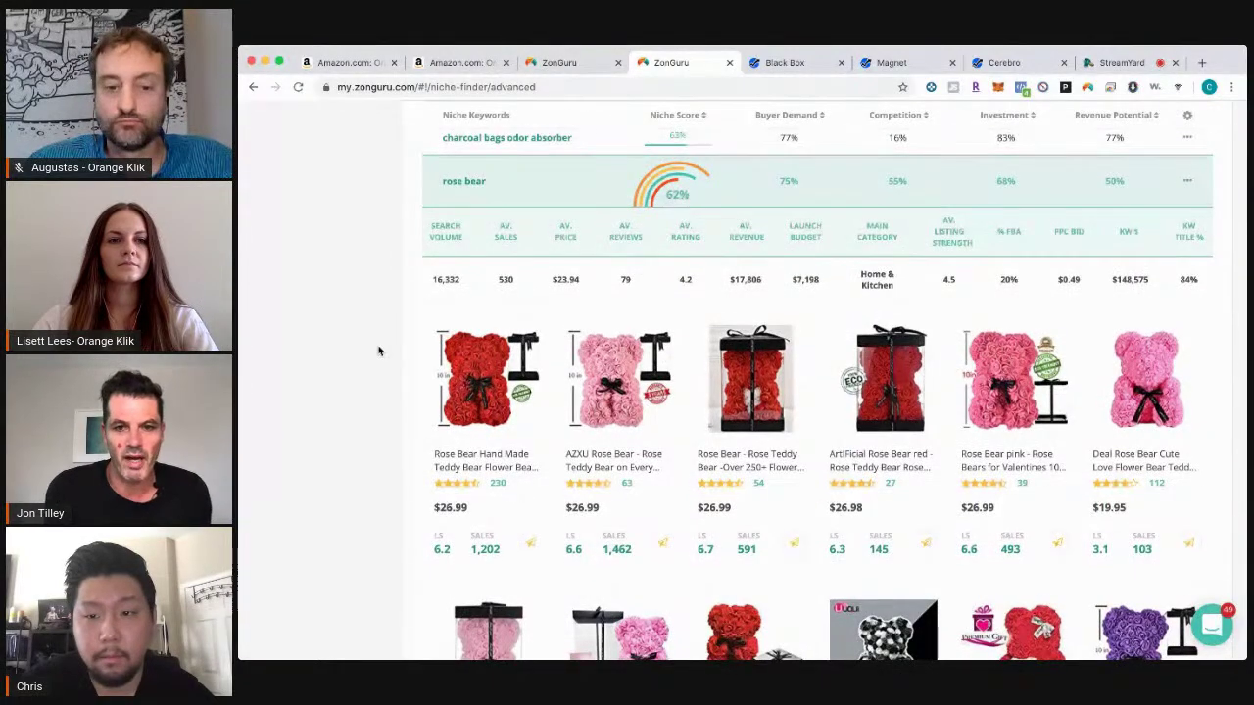
scroll(379, 351, down, 1)
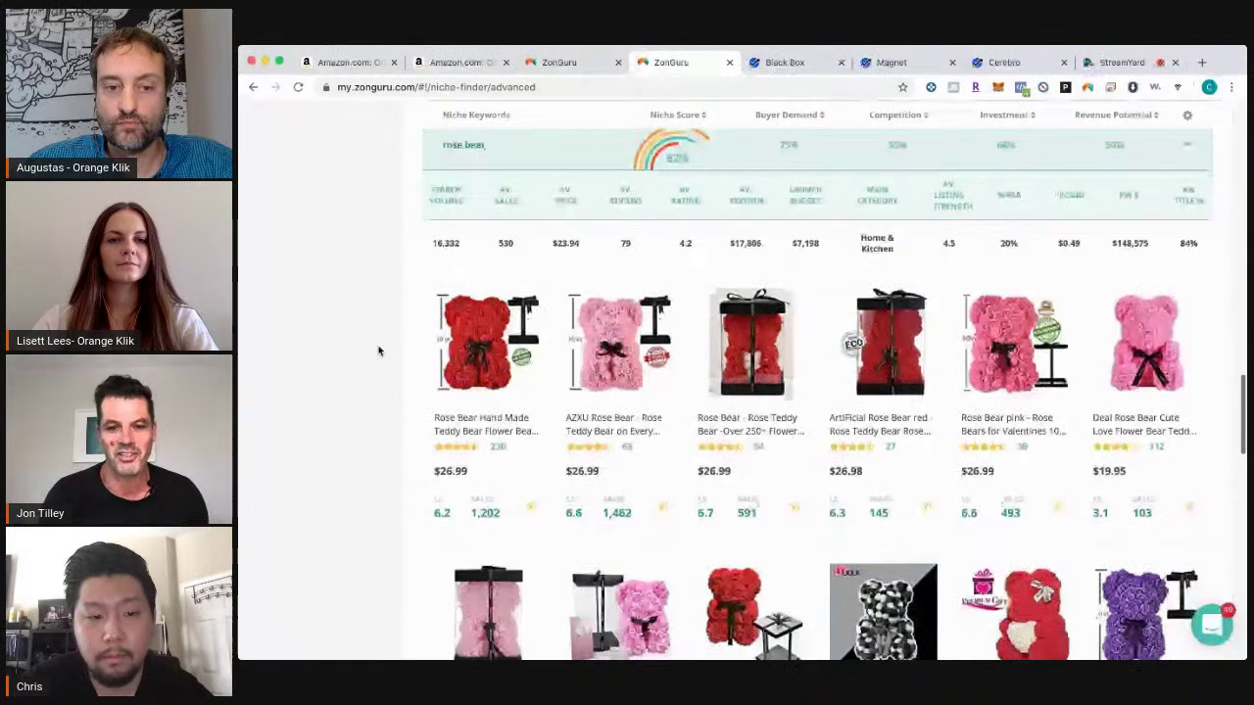
scroll(379, 351, down, 2)
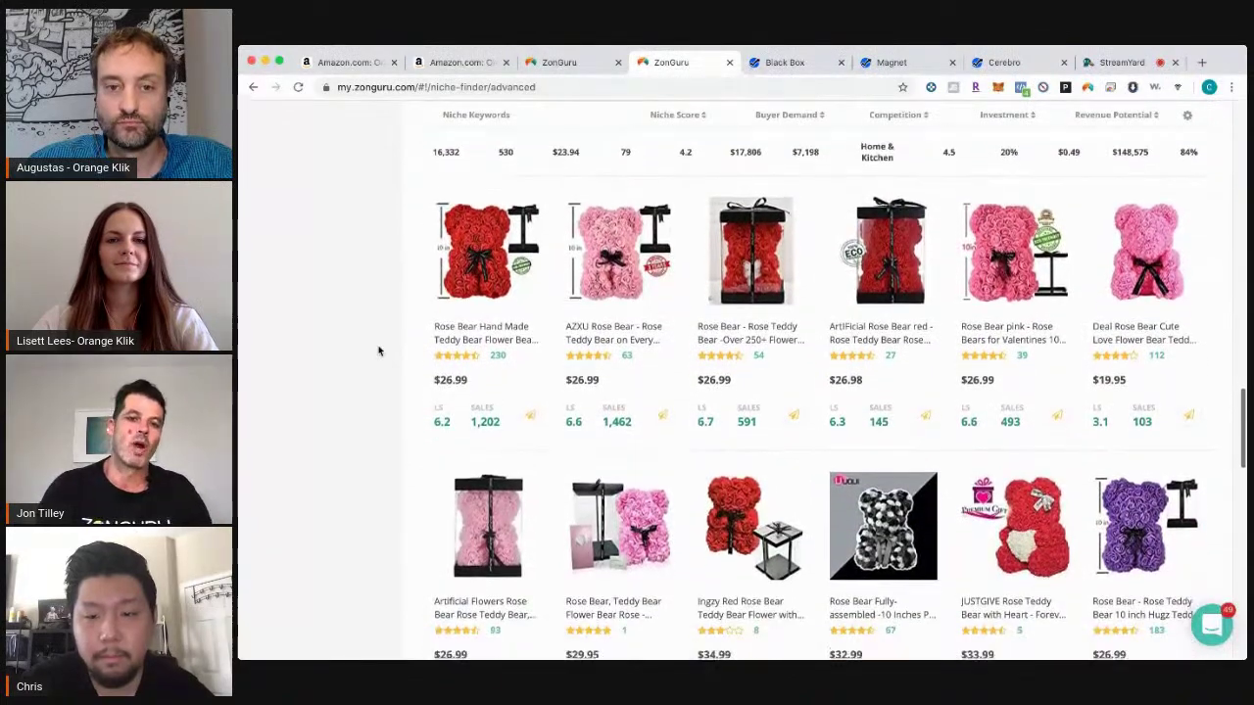
scroll(379, 351, down, 2)
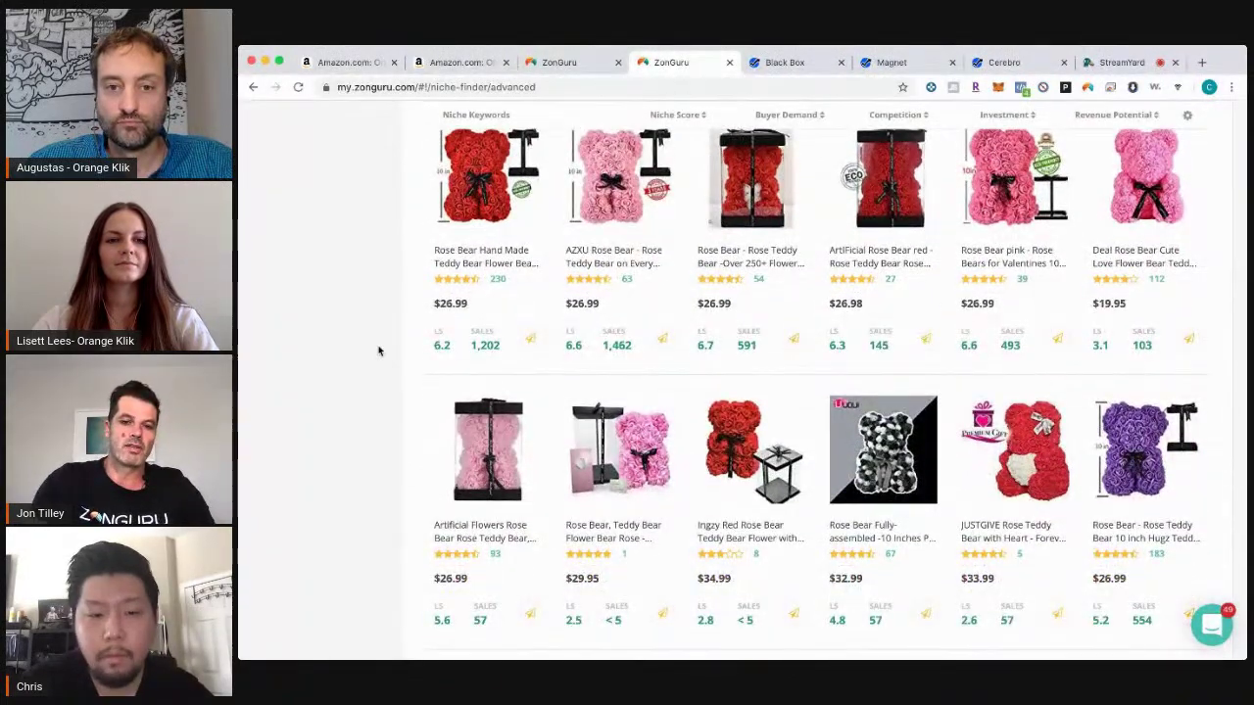
Step: Review the remaining rose bear products and load more niches at the end of the list
scroll(379, 351, down, 1)
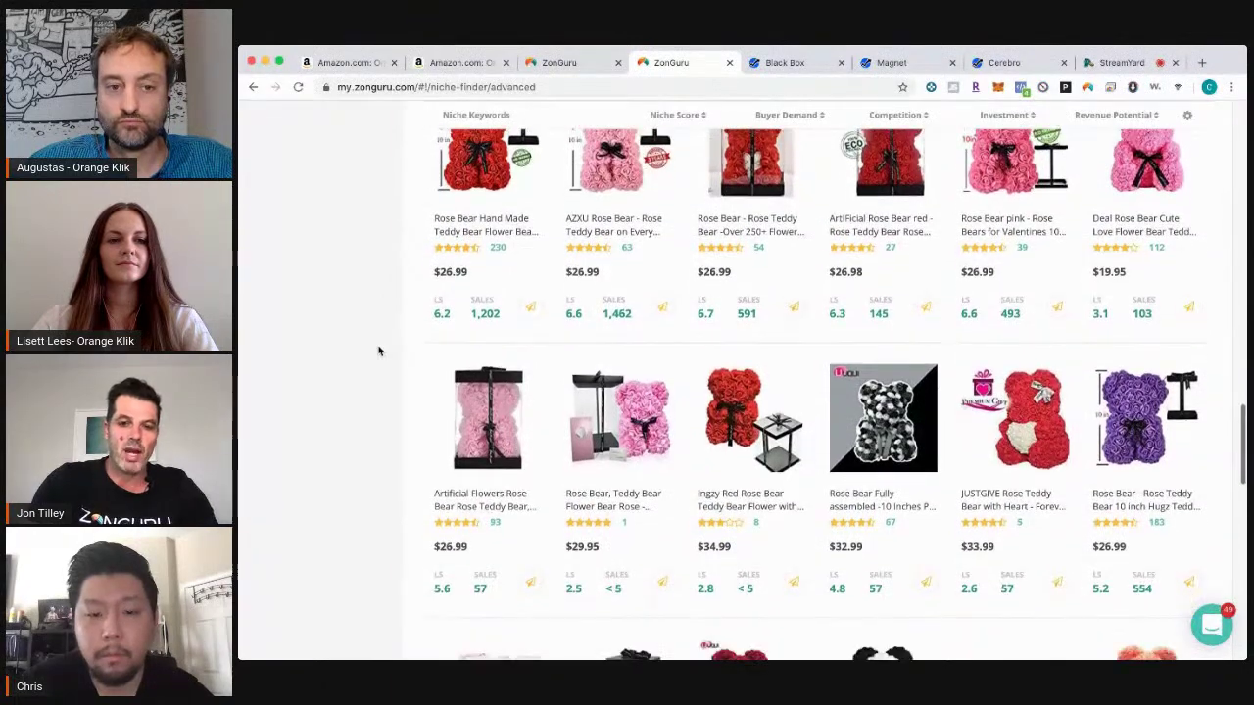
scroll(379, 350, down, 5)
scroll(379, 350, down, 2)
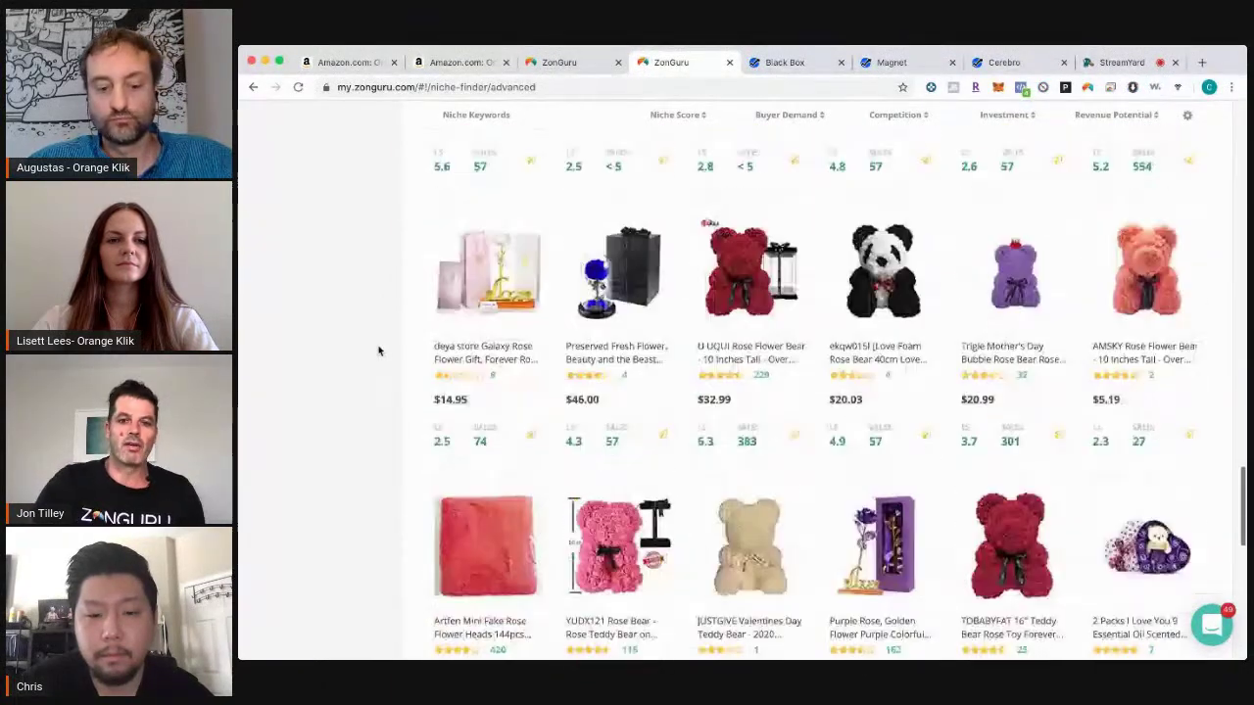
scroll(379, 351, down, 3)
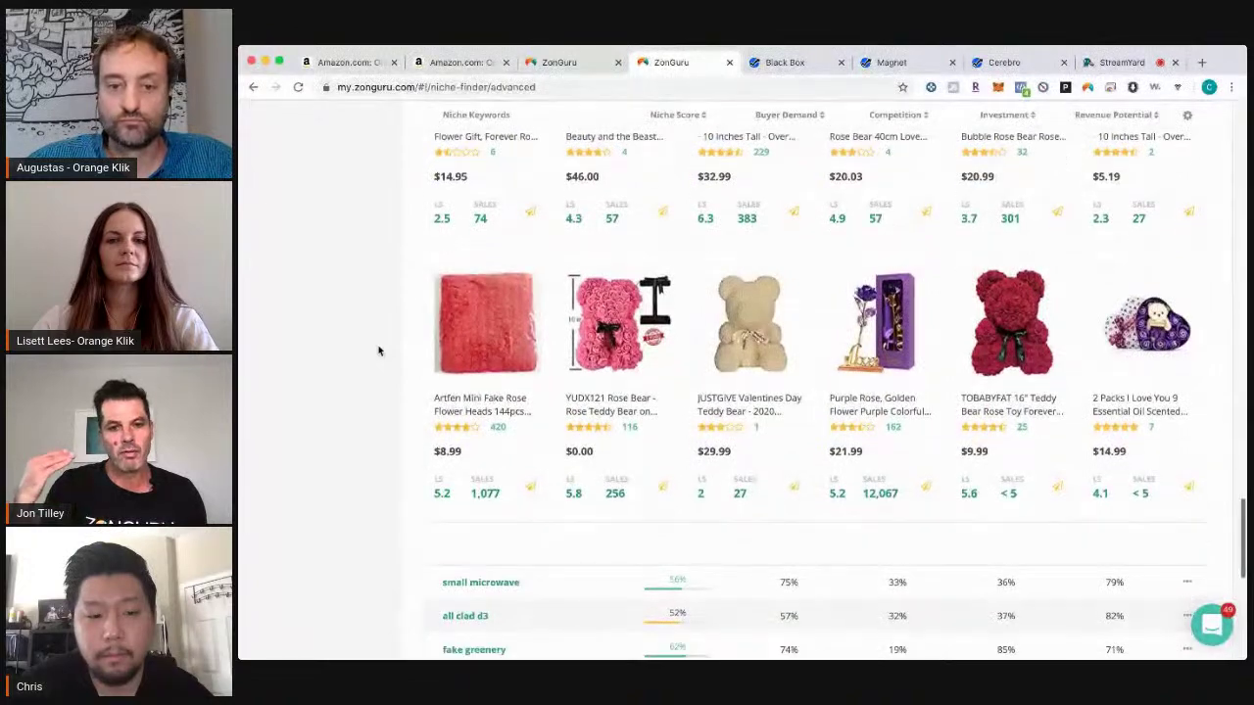
scroll(379, 350, down, 1)
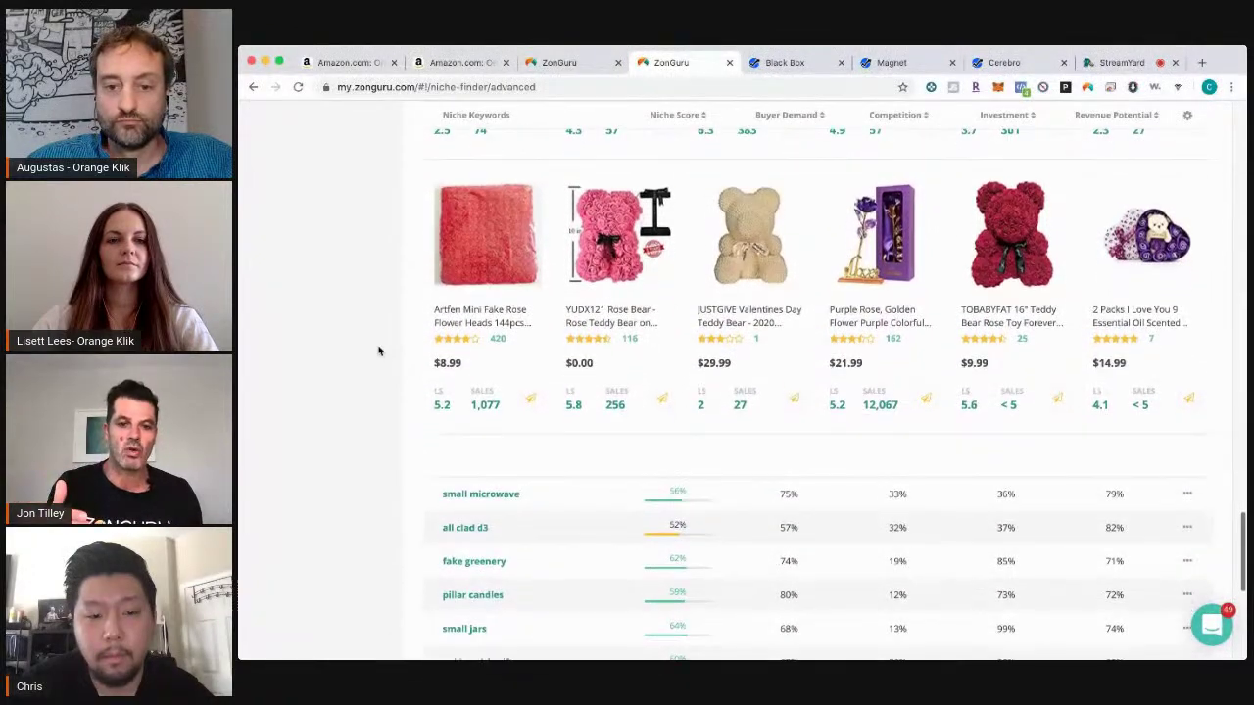
scroll(379, 350, down, 2)
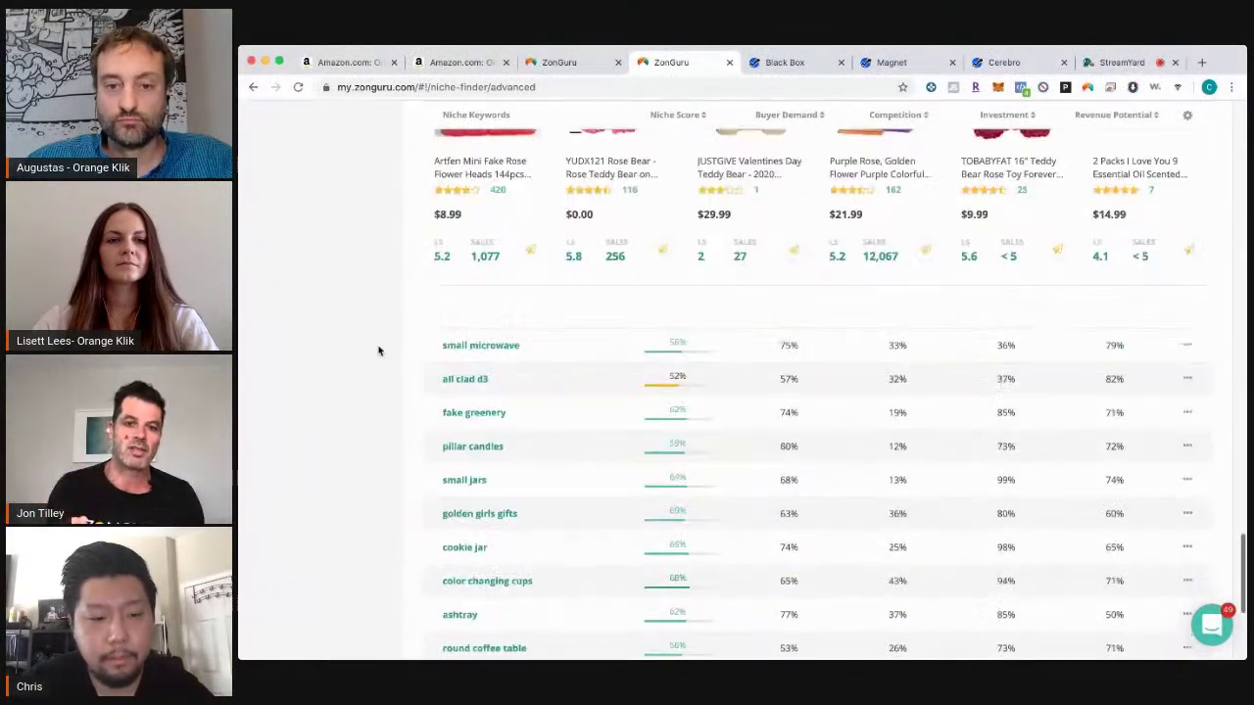
scroll(379, 351, down, 2)
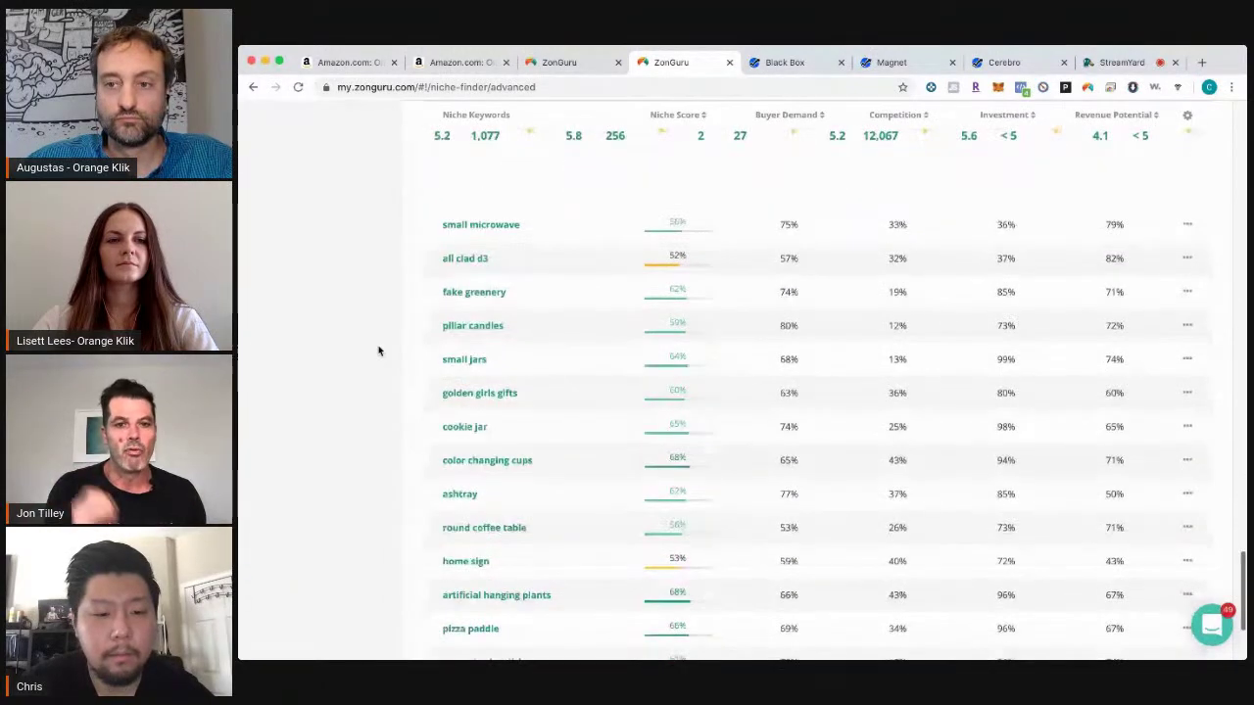
scroll(379, 350, down, 2)
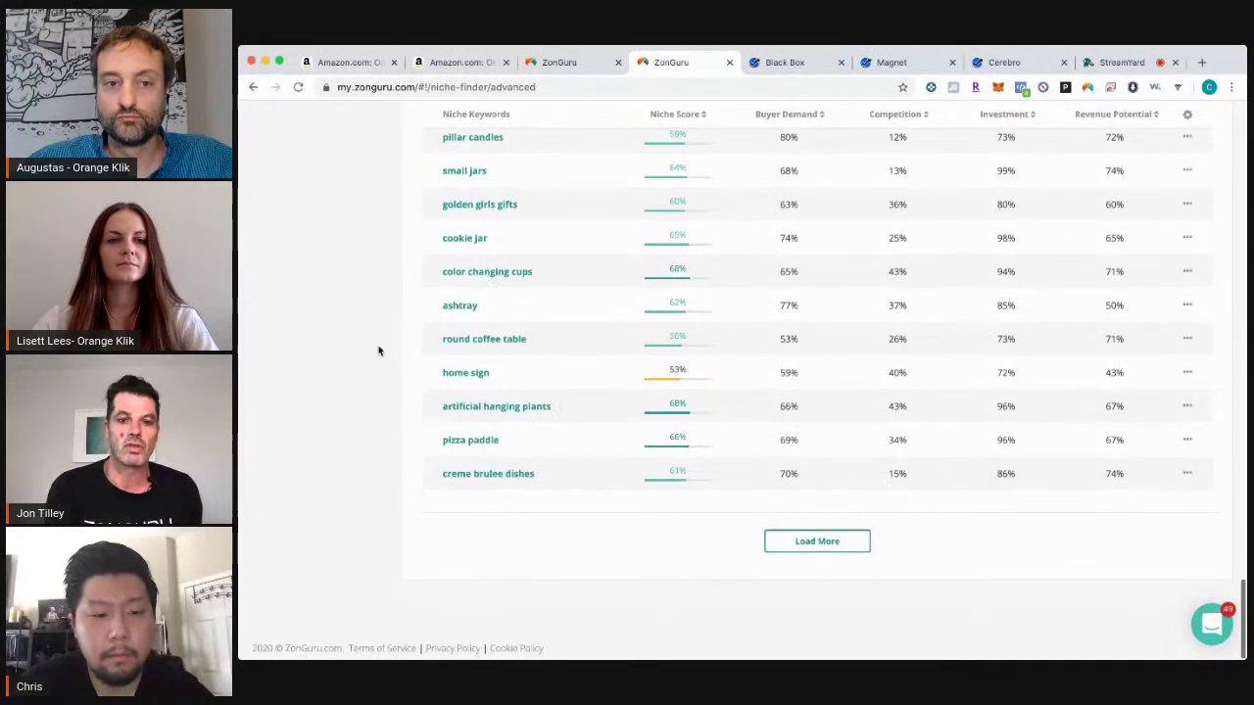
click(819, 545)
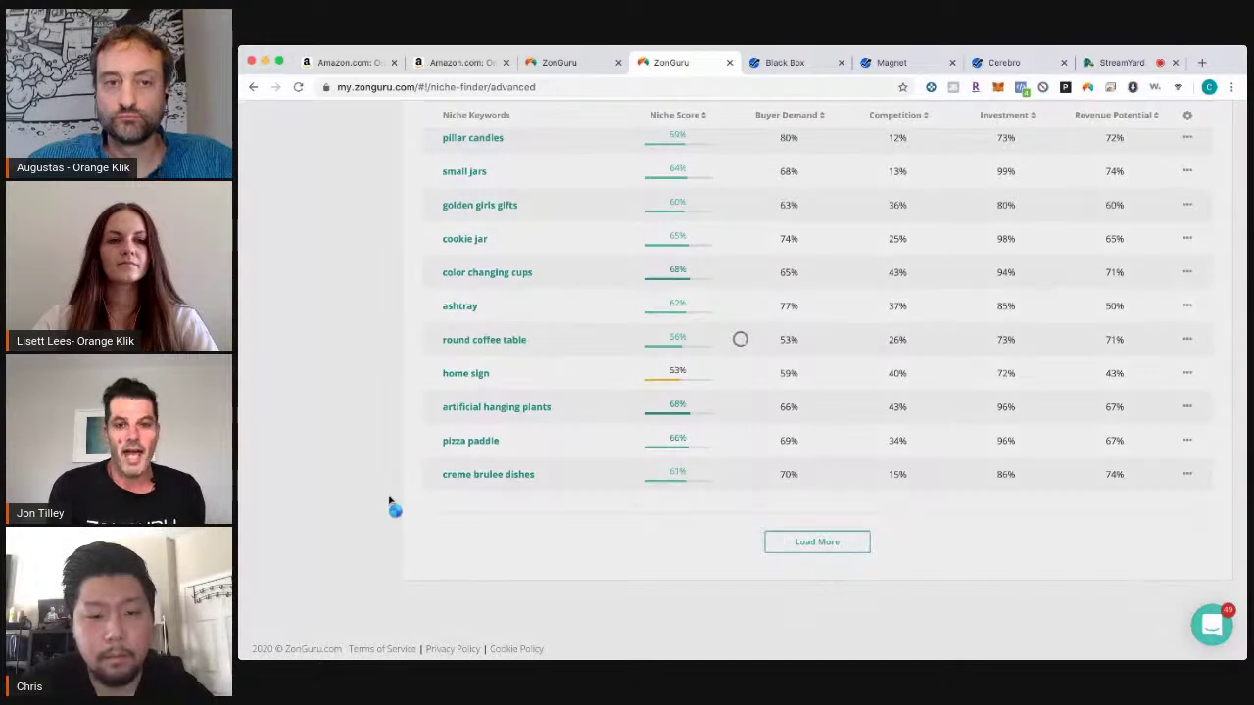
Step: Browse the newly loaded niches, preview the aprons for men niche and expand its full metrics and products
scroll(389, 501, down, 2)
scroll(389, 502, down, 1)
scroll(389, 502, down, 2)
scroll(389, 501, down, 1)
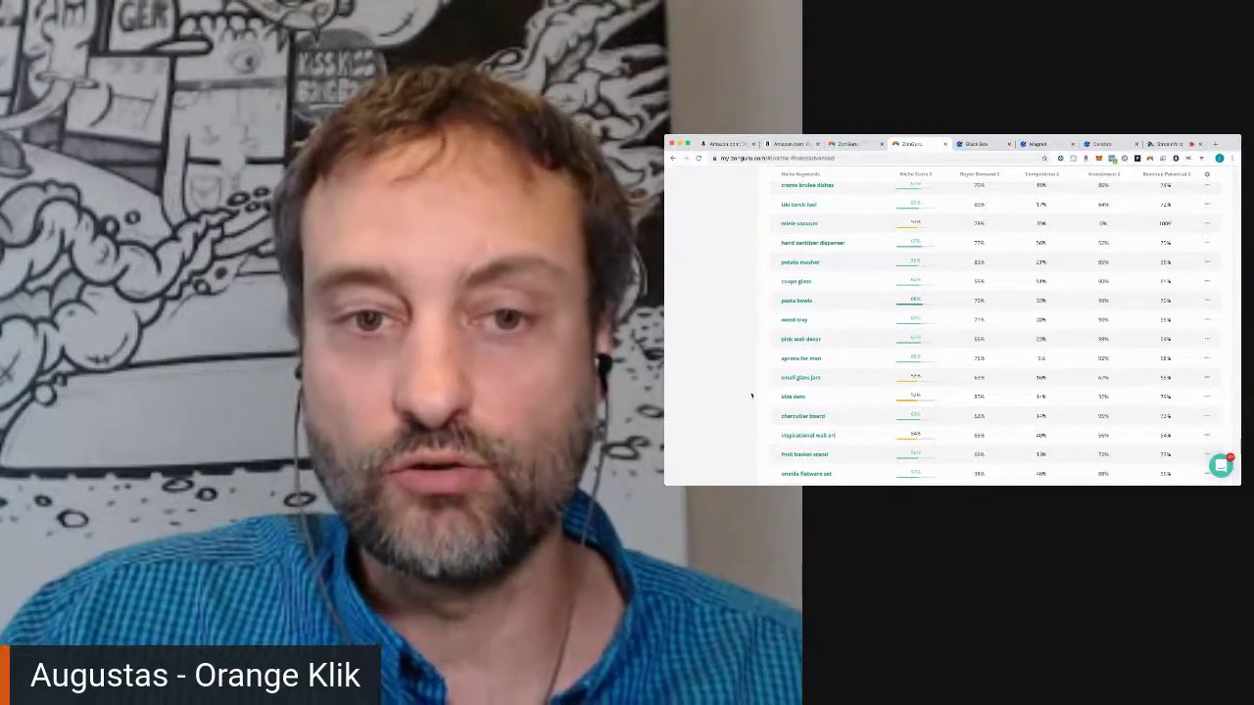
mouse_move(854, 351)
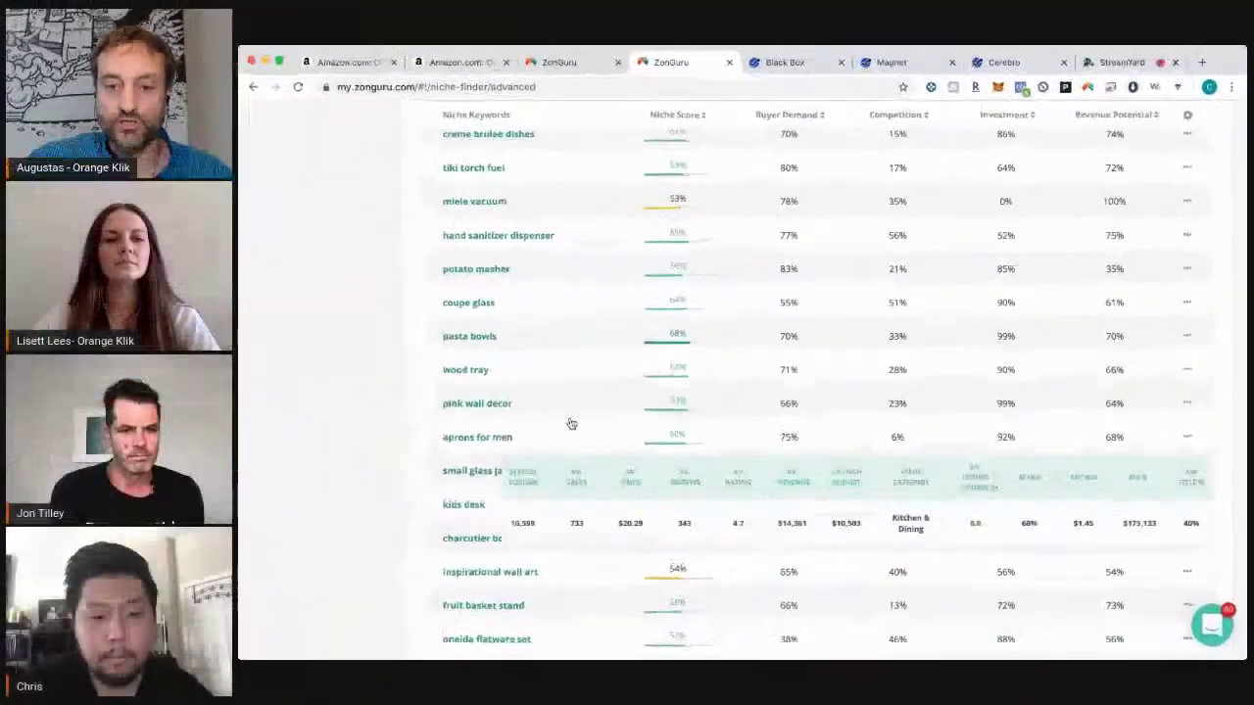
mouse_move(496, 440)
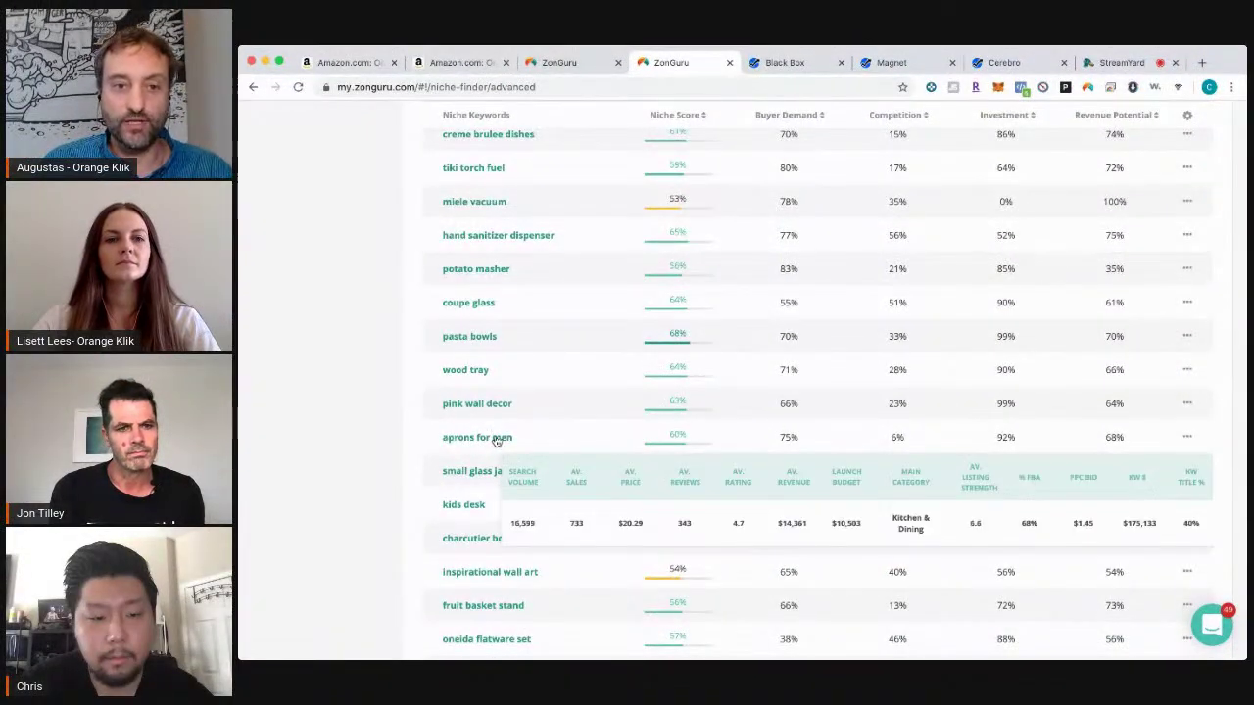
click(514, 438)
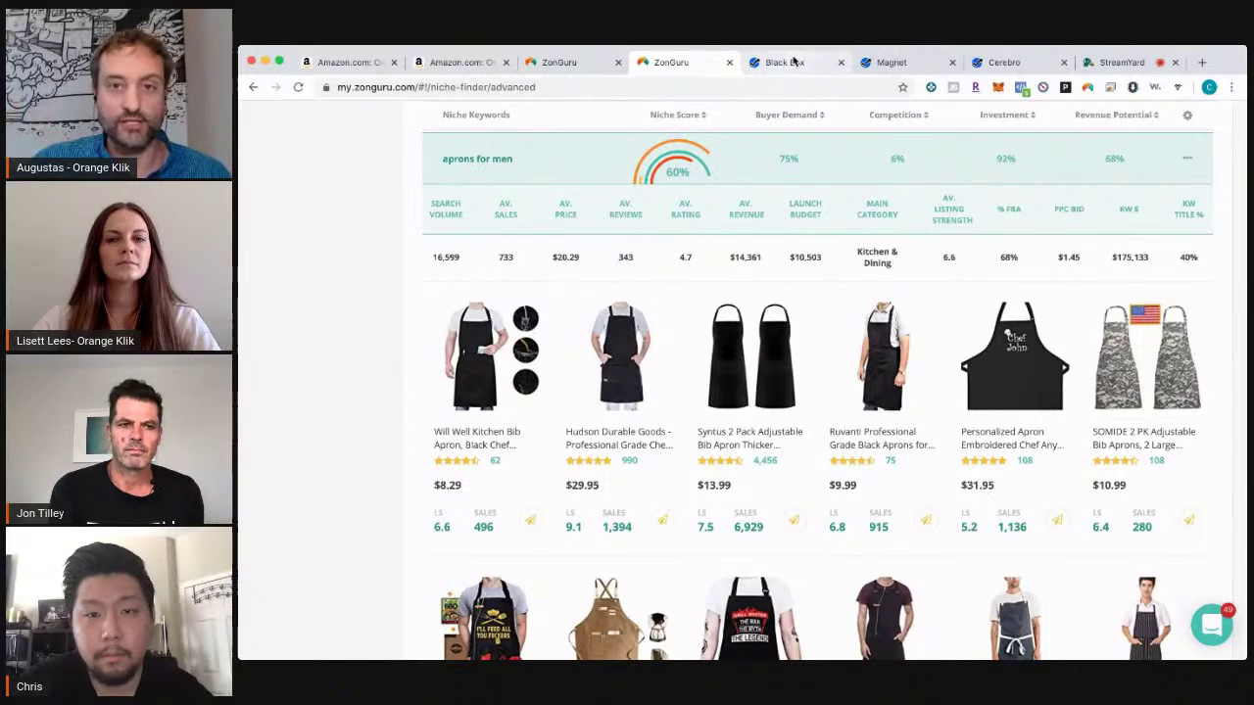
click(791, 61)
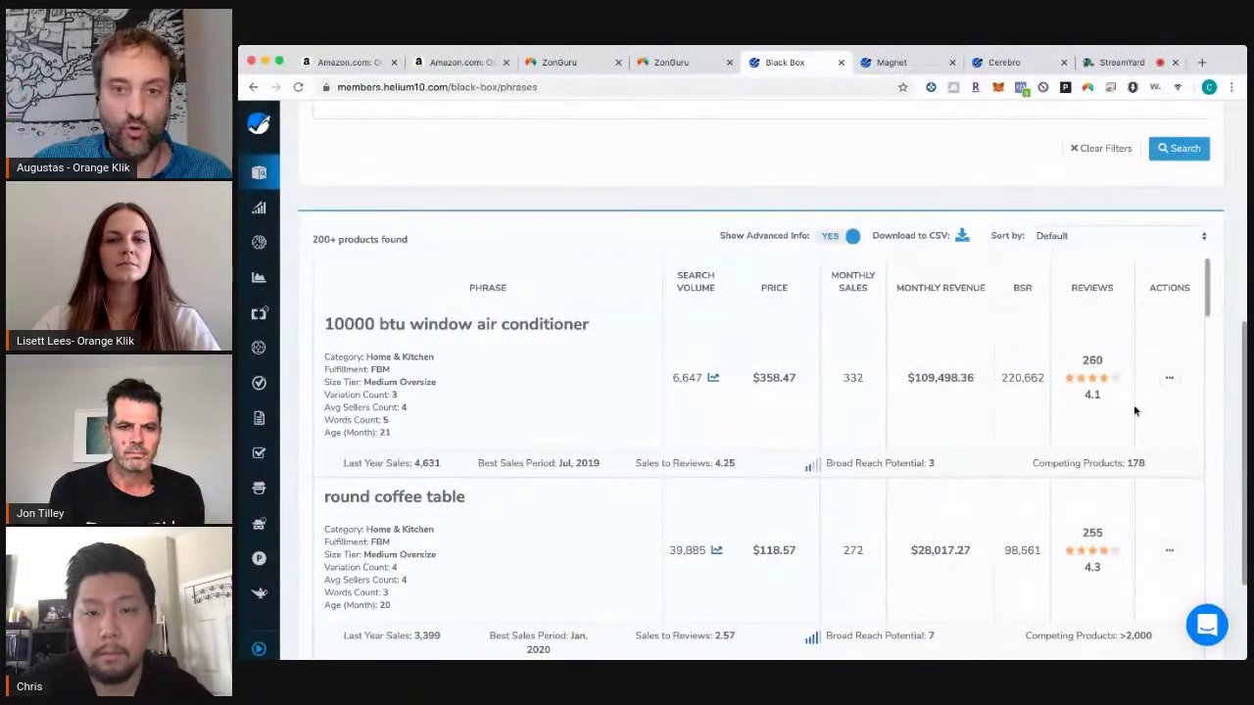
click(956, 360)
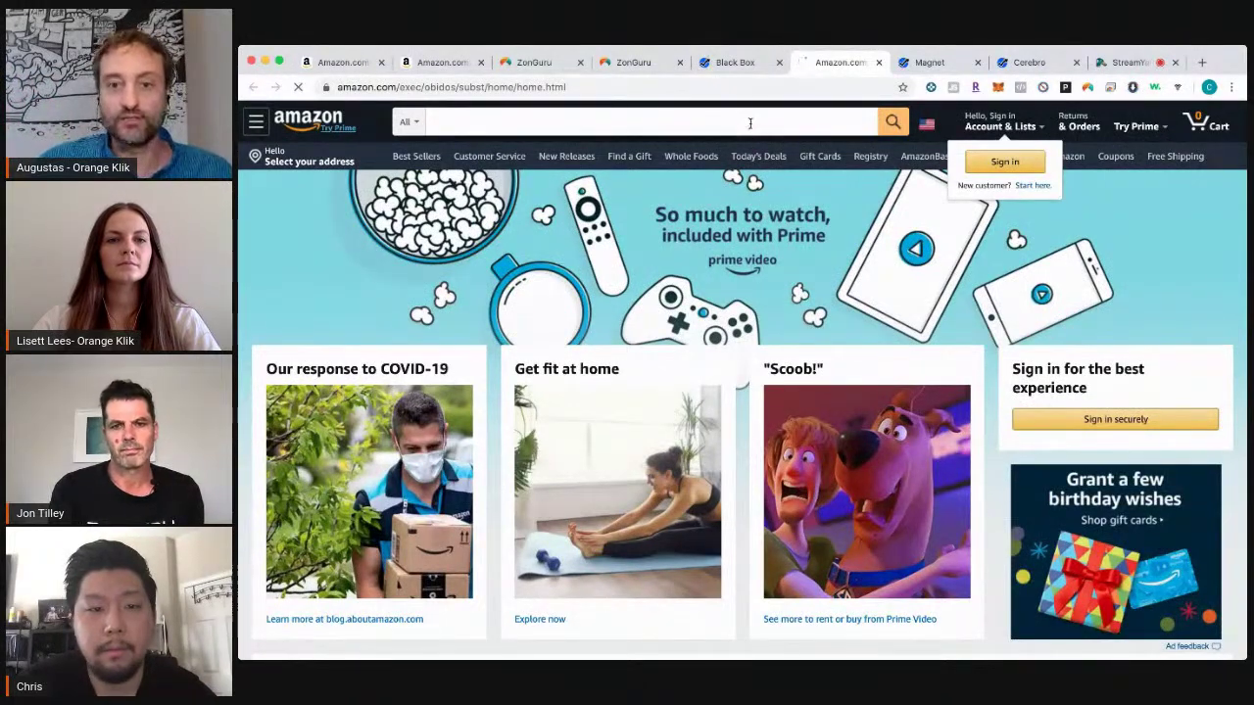
click(750, 124)
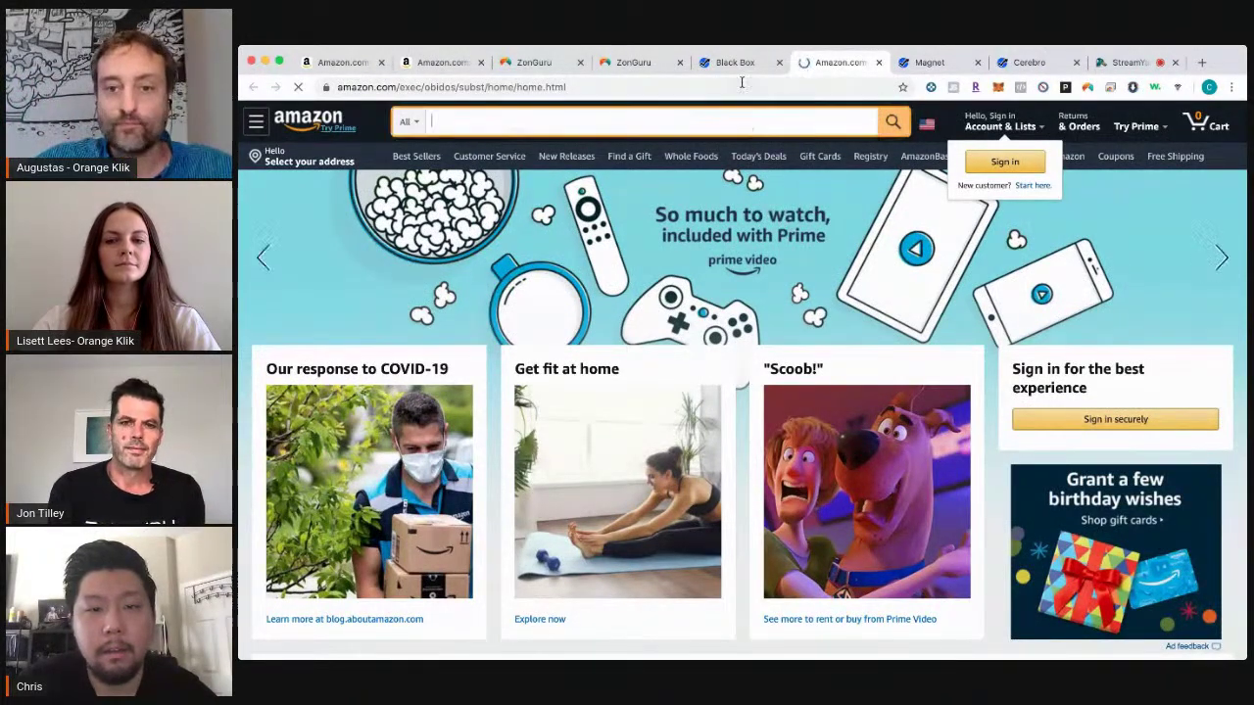
Step: Switch to Helium 10 Black Box and open the Amazon search results for the phrase "round coffee table"
click(736, 65)
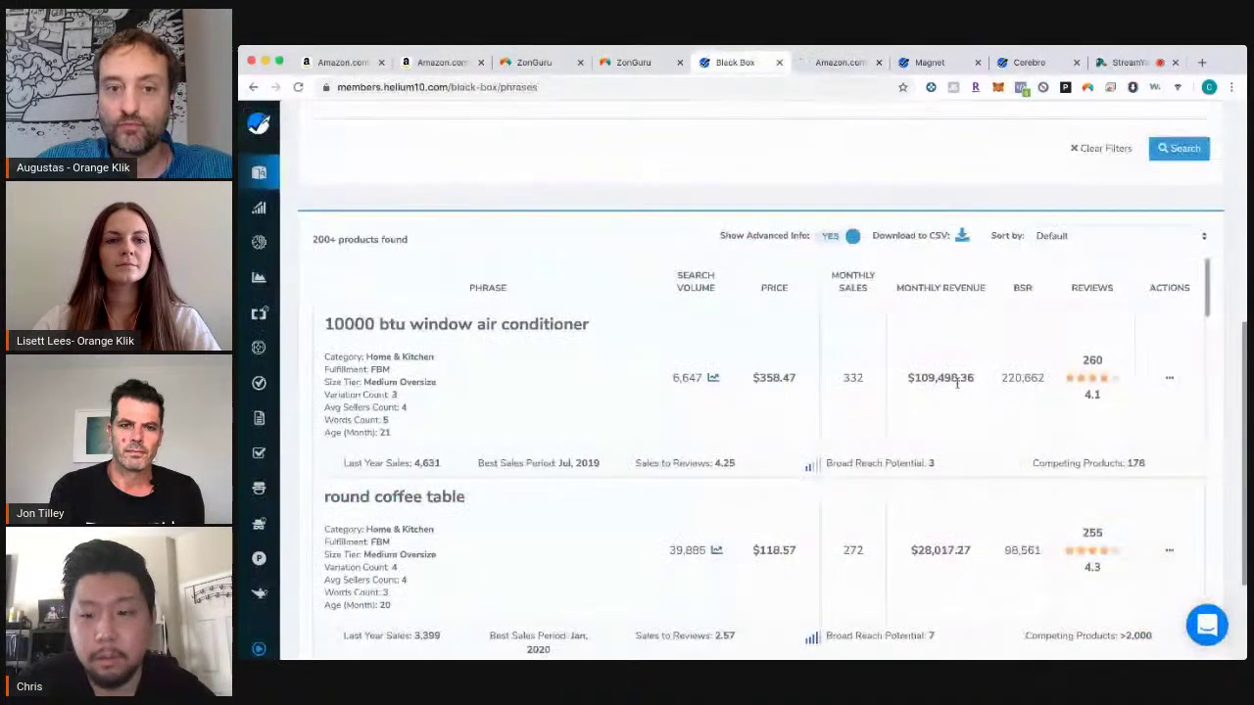
click(1170, 381)
click(1174, 555)
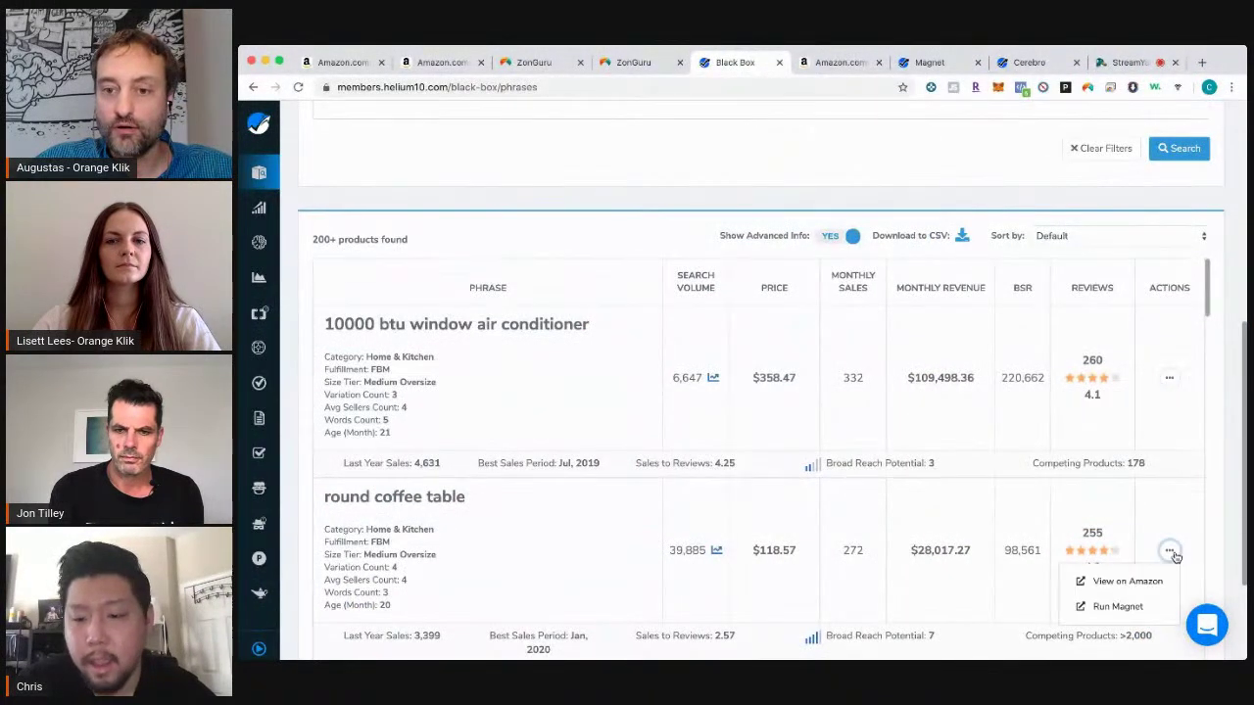
click(1126, 581)
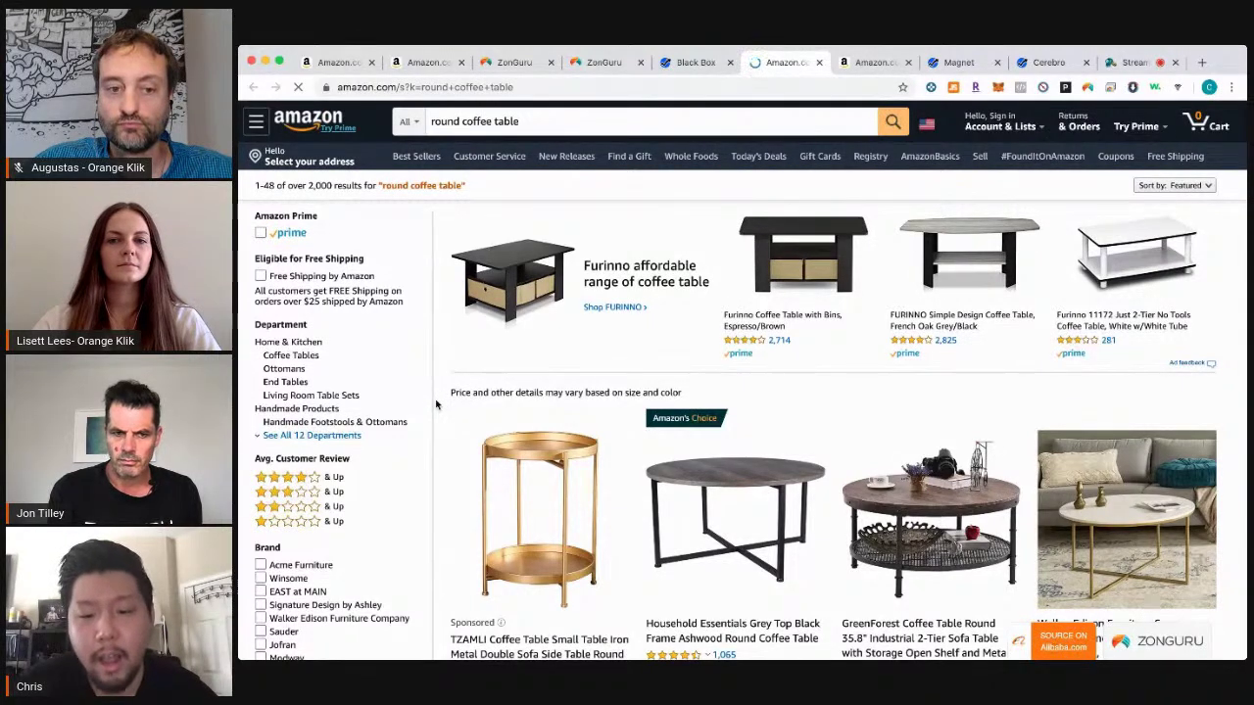
Step: Examine the round coffee table listings on Amazon, comparing their designs, prices, ratings and review counts
scroll(436, 405, down, 1)
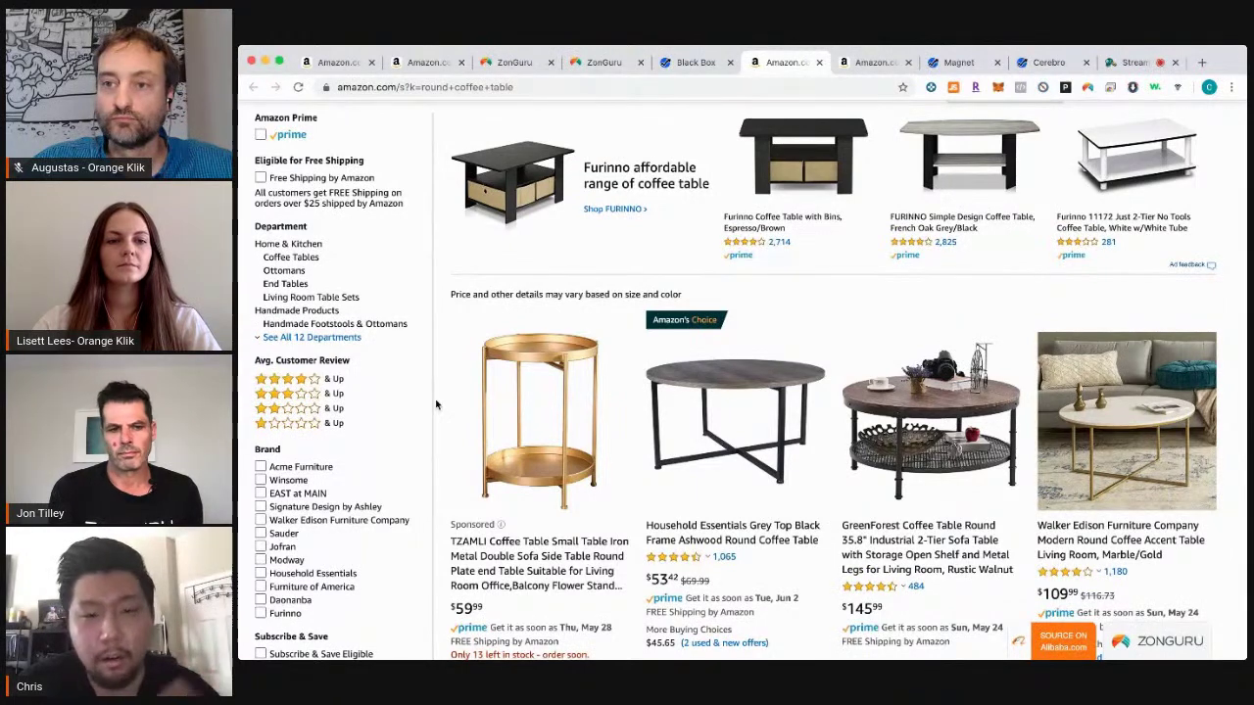
scroll(437, 404, down, 3)
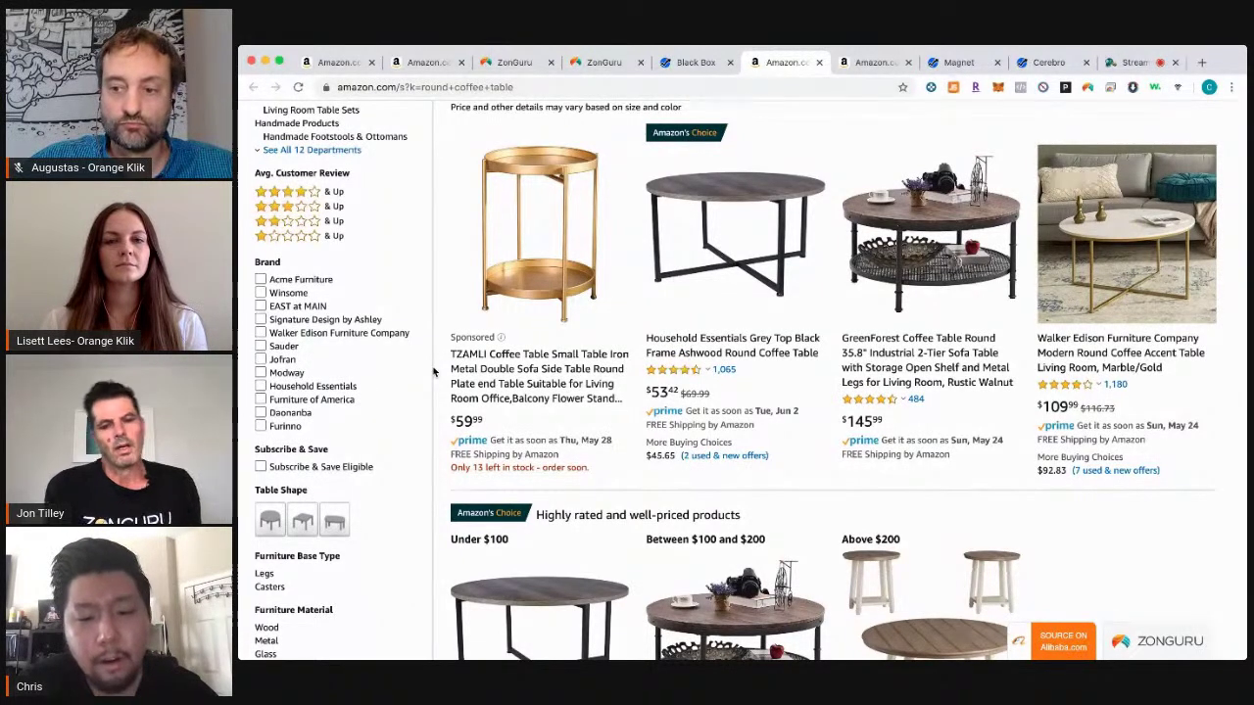
scroll(434, 370, down, 3)
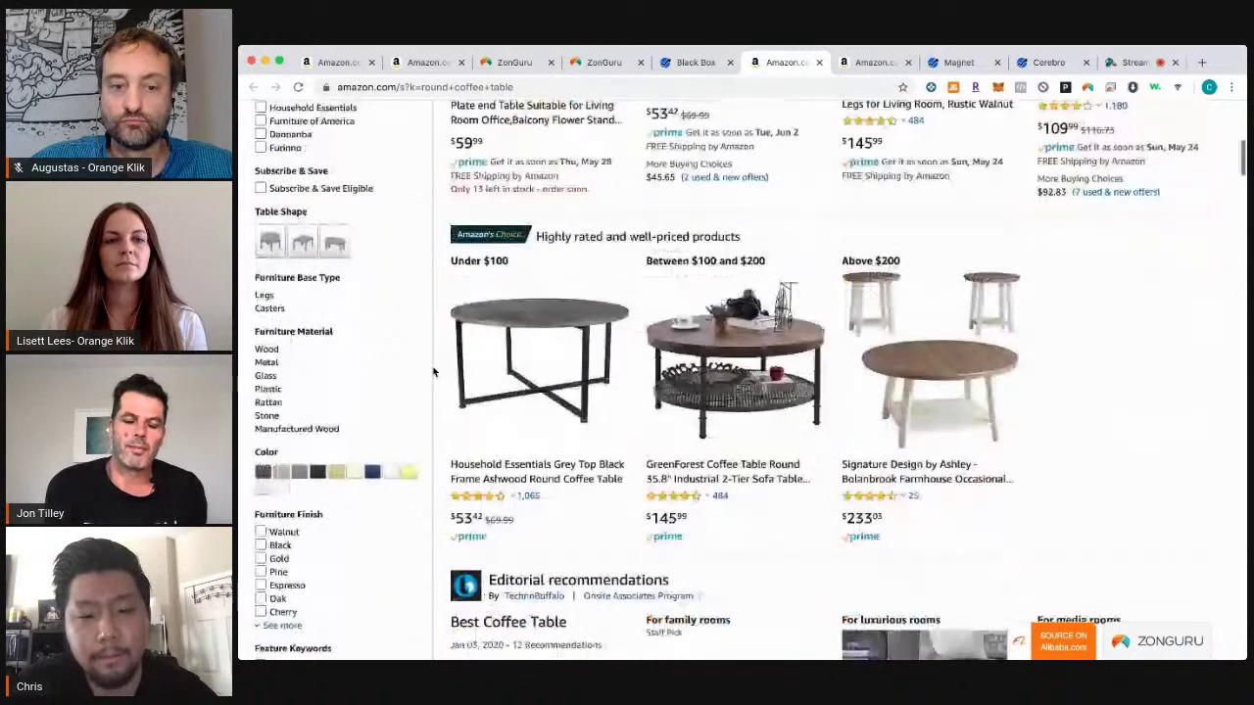
scroll(434, 370, down, 3)
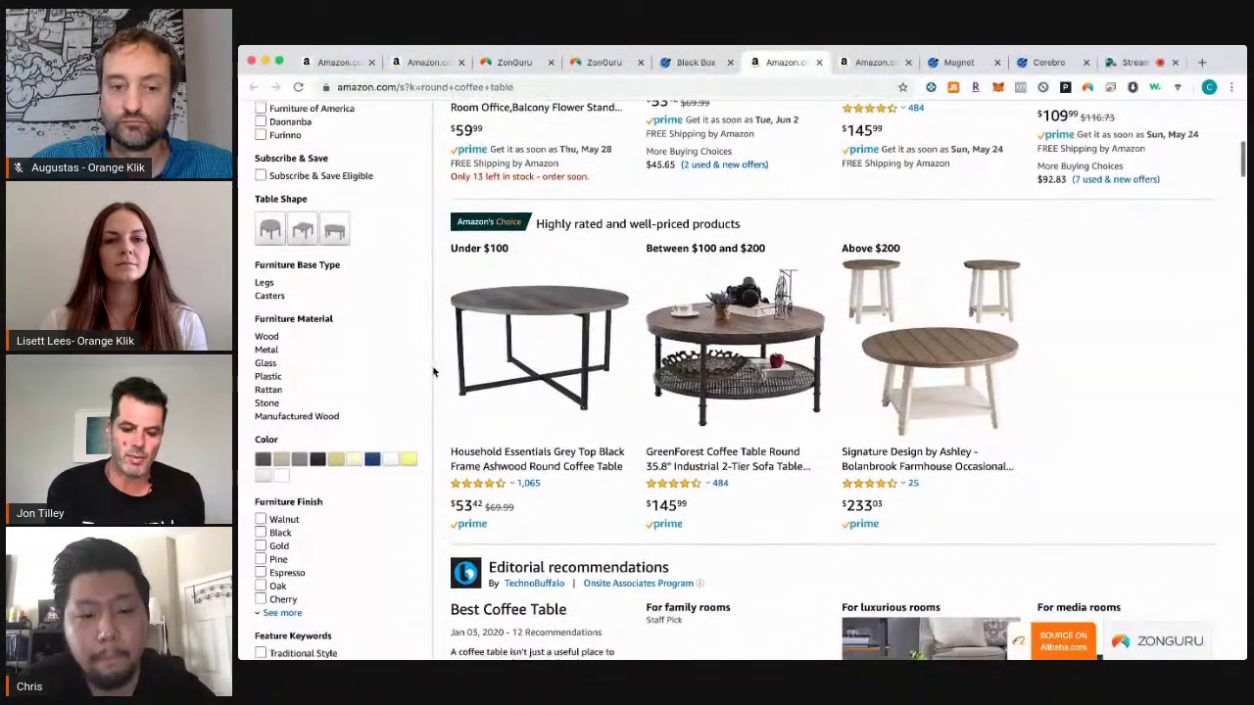
scroll(434, 370, down, 3)
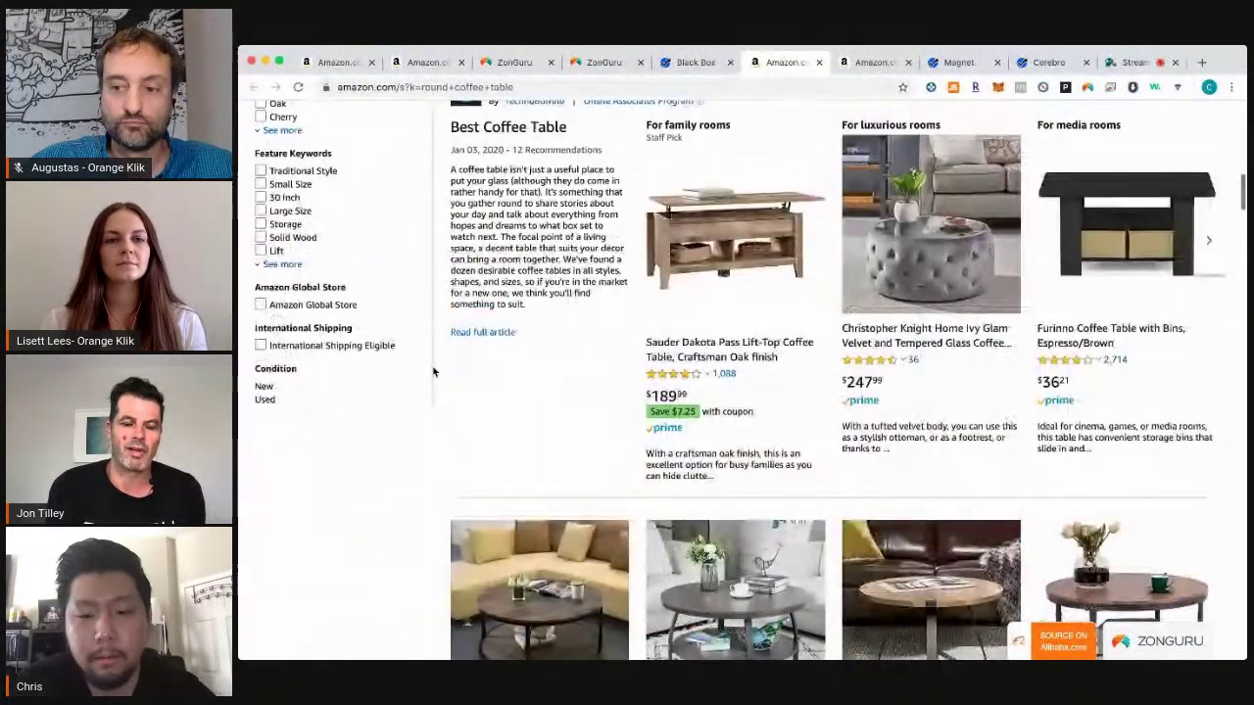
scroll(433, 370, down, 3)
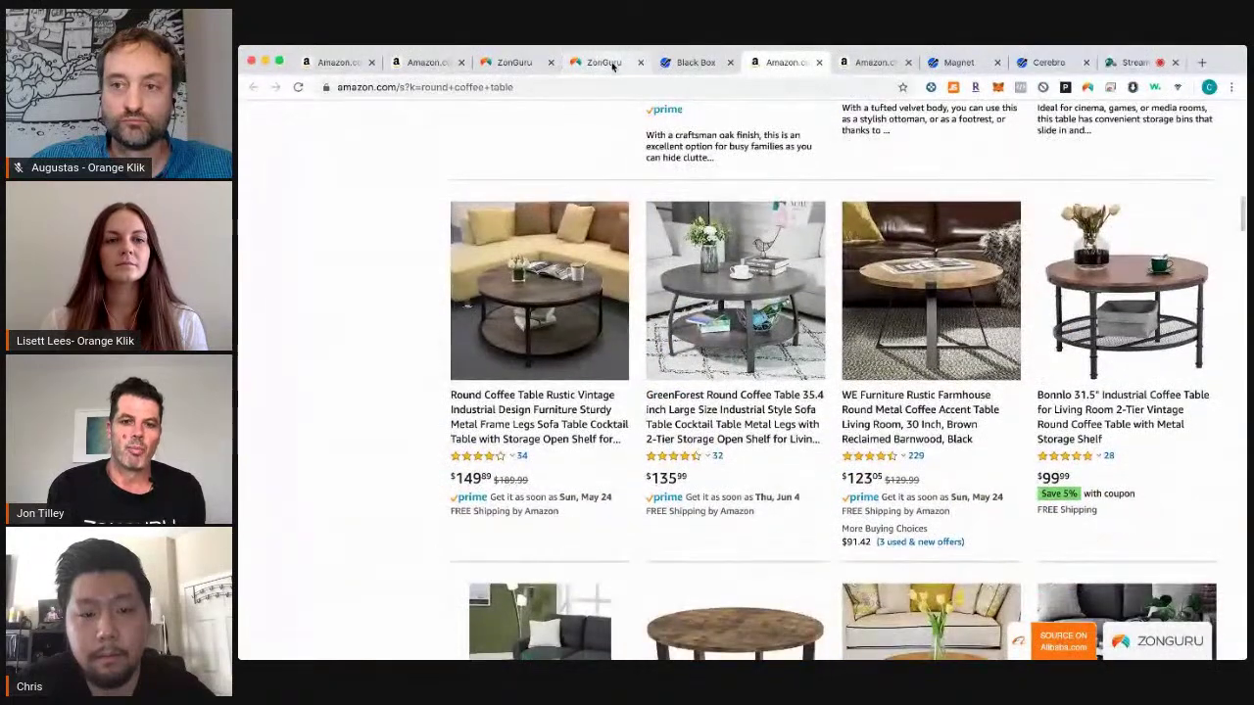
Step: Switch back to ZonGuru Niche Finder, collapse the aprons for men niche and expand the incense waterfall niche
click(599, 61)
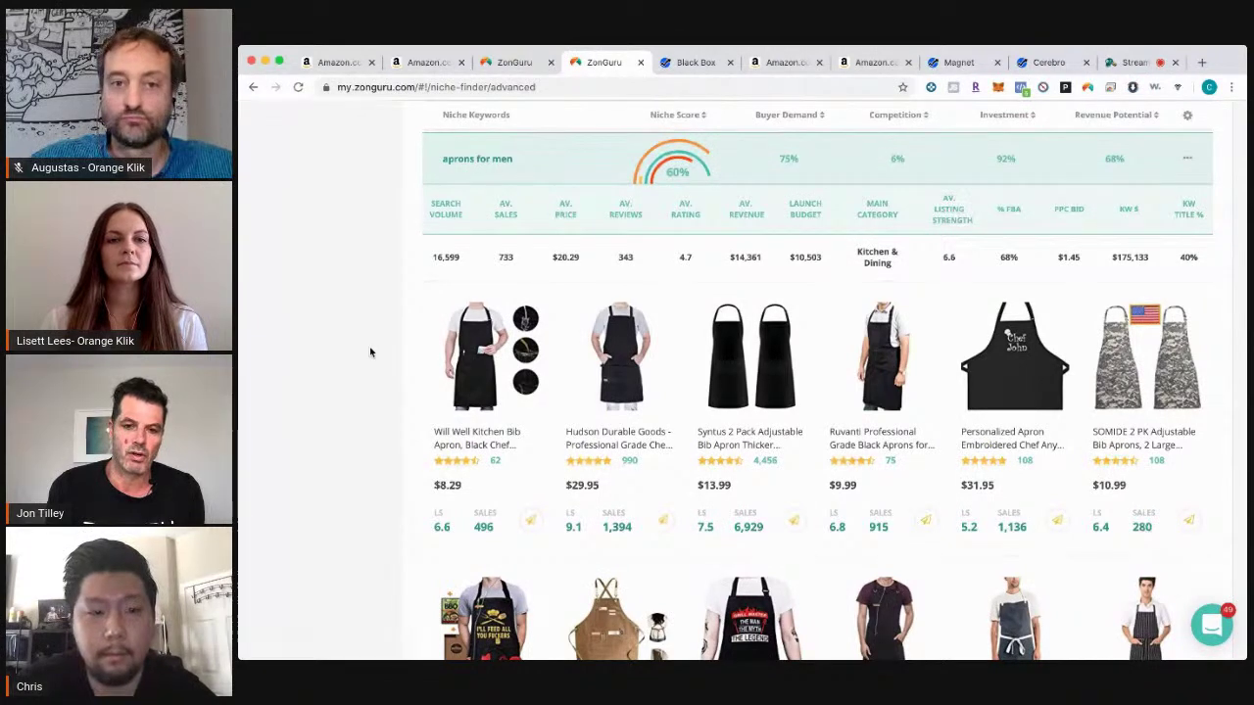
click(555, 172)
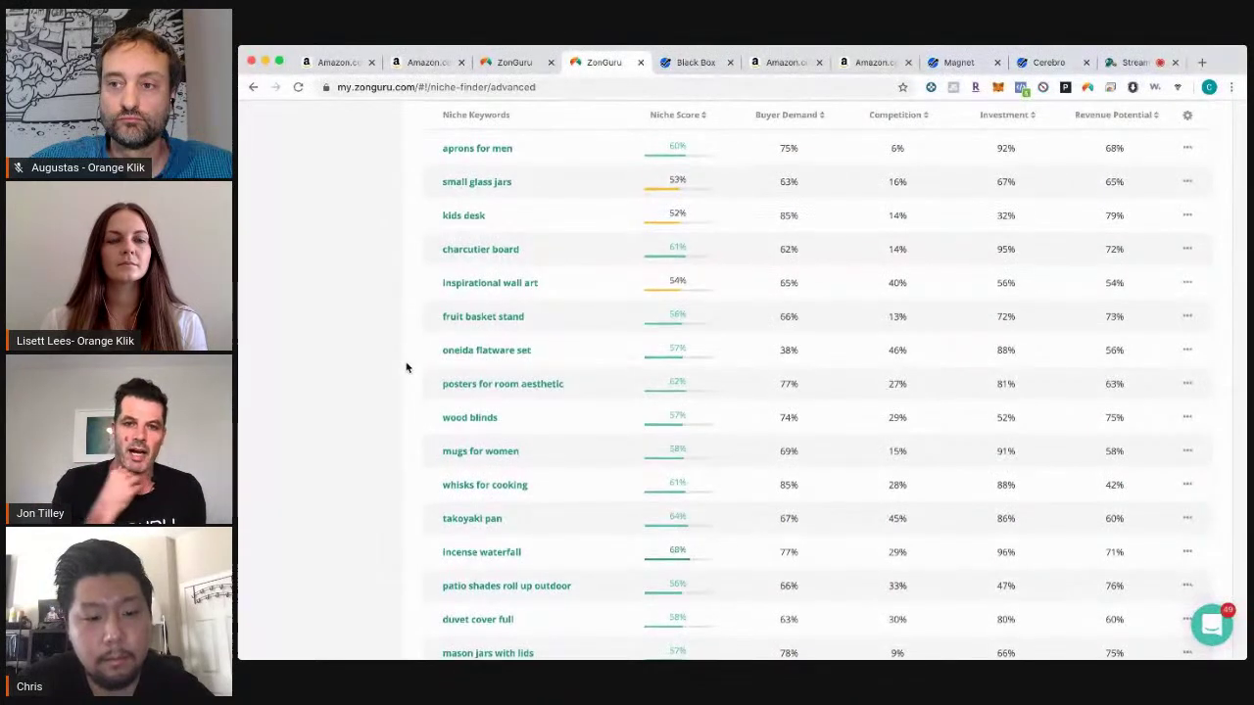
scroll(407, 368, down, 2)
scroll(406, 367, down, 1)
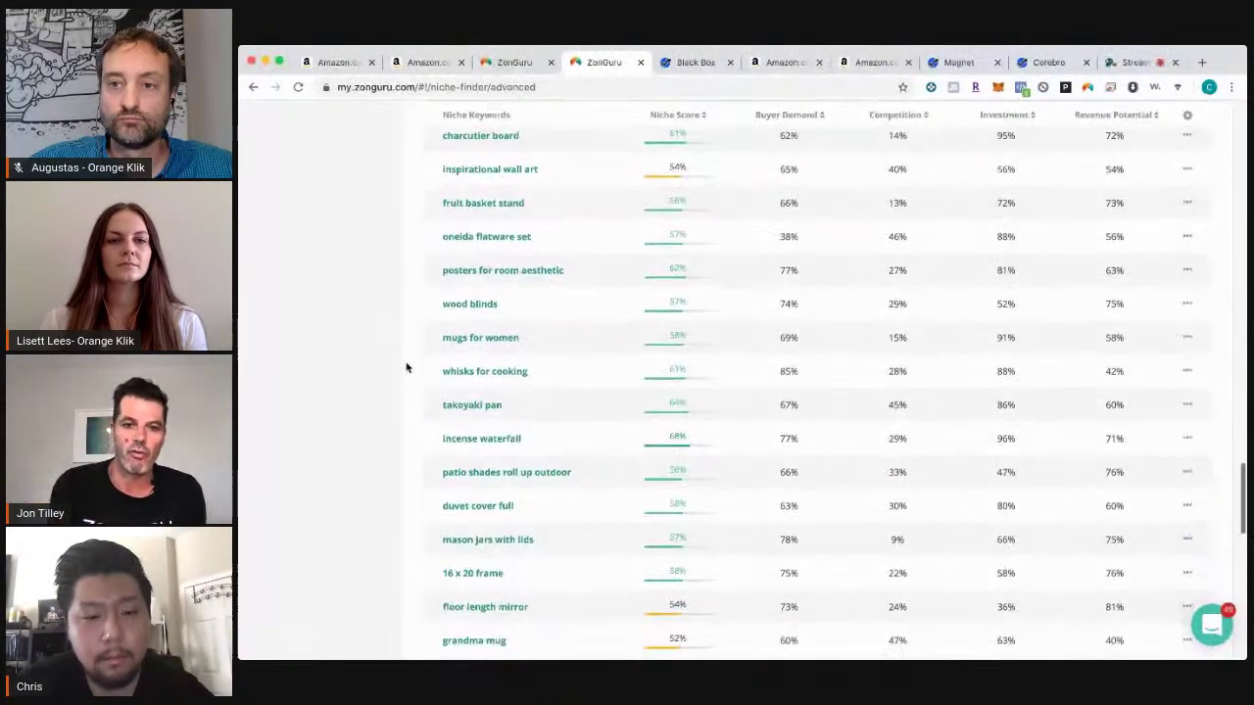
mouse_move(477, 445)
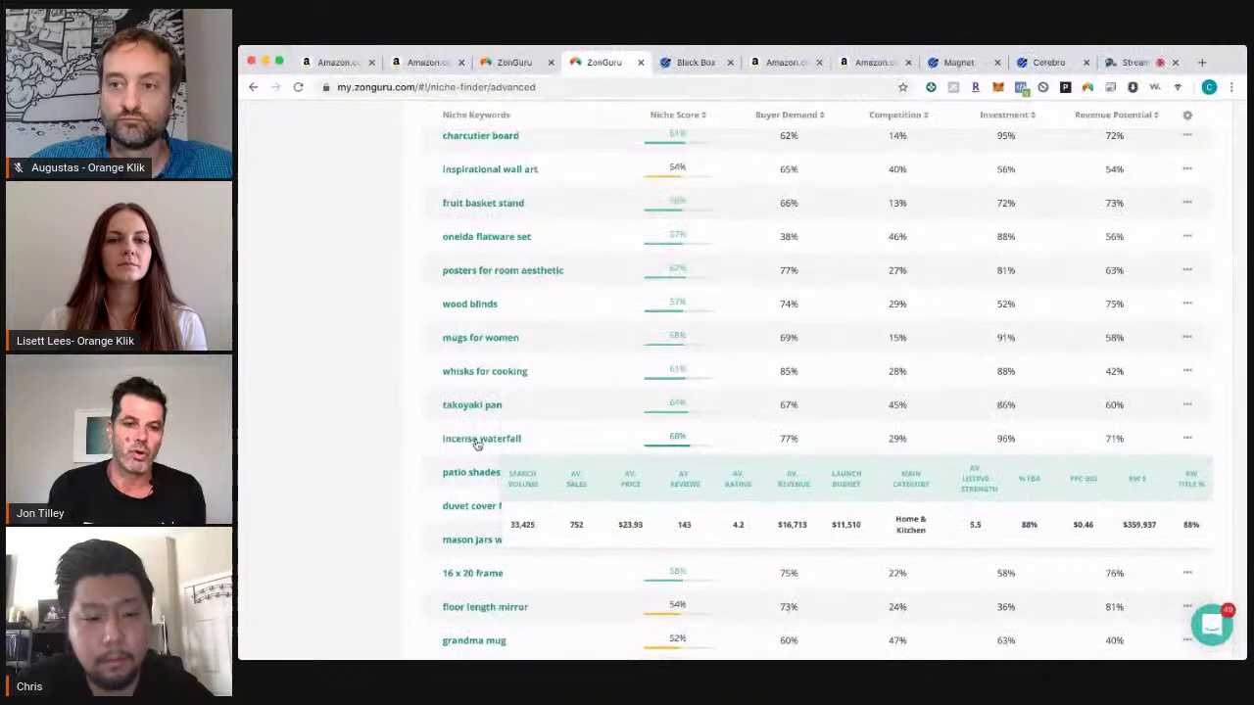
click(564, 445)
Step: Examine the incense waterfall niche's metrics and compare its products' prices, reviews, listing strength and sales
scroll(337, 431, down, 5)
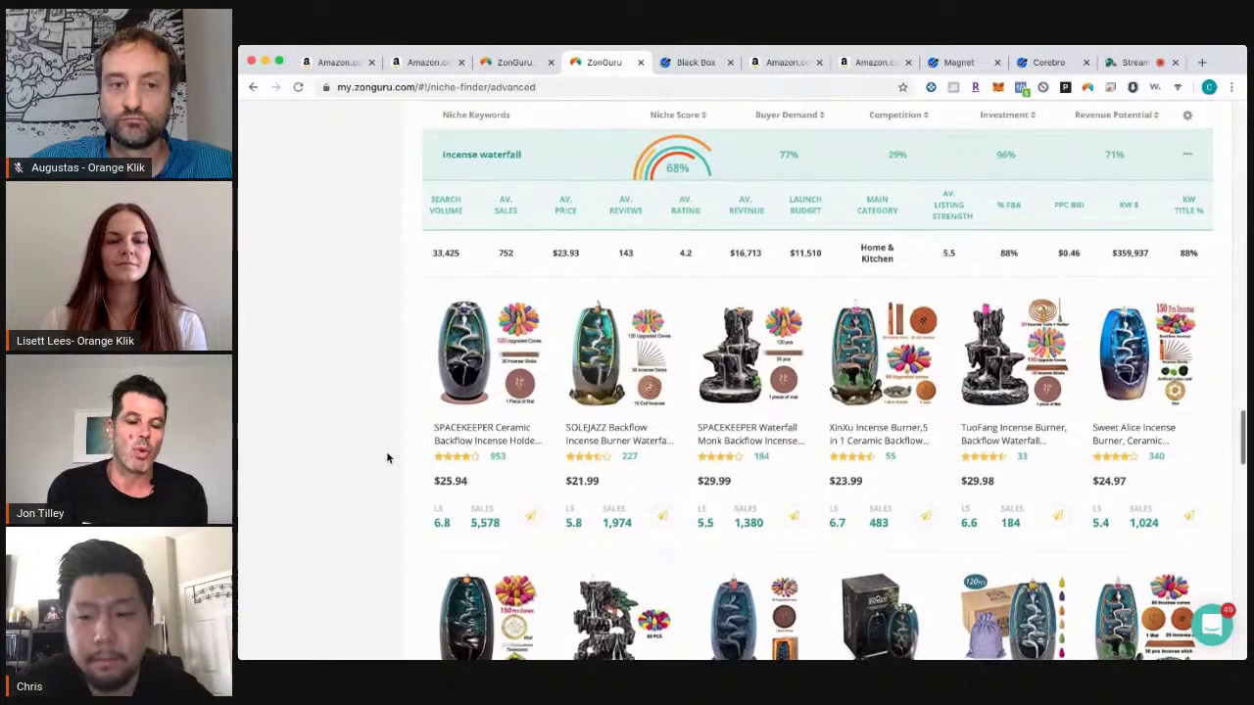
scroll(386, 458, down, 2)
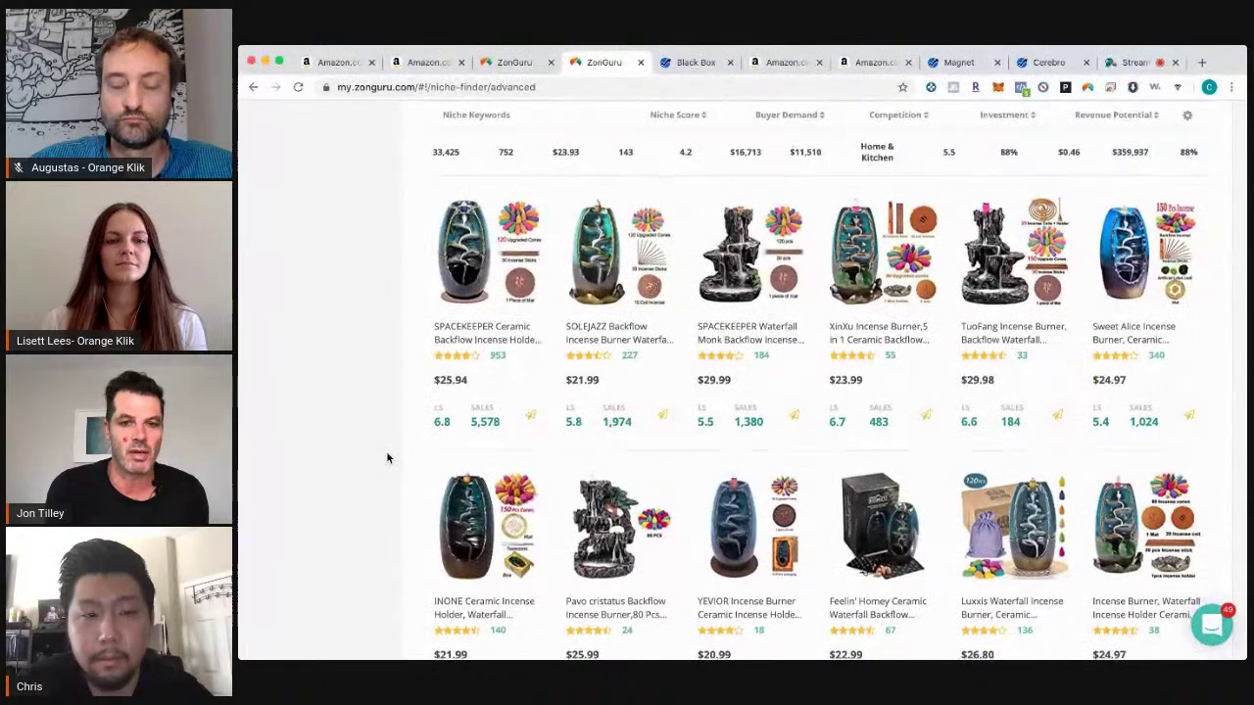
scroll(387, 457, down, 1)
scroll(386, 457, up, 1)
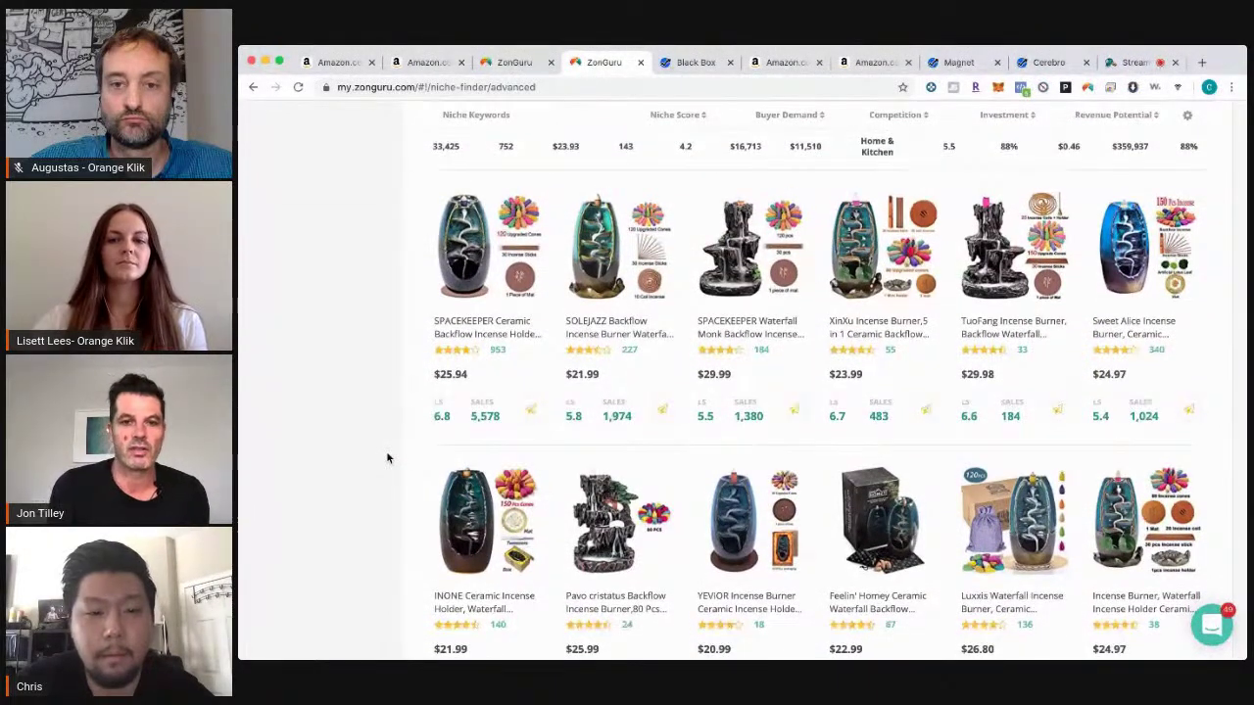
scroll(387, 457, up, 3)
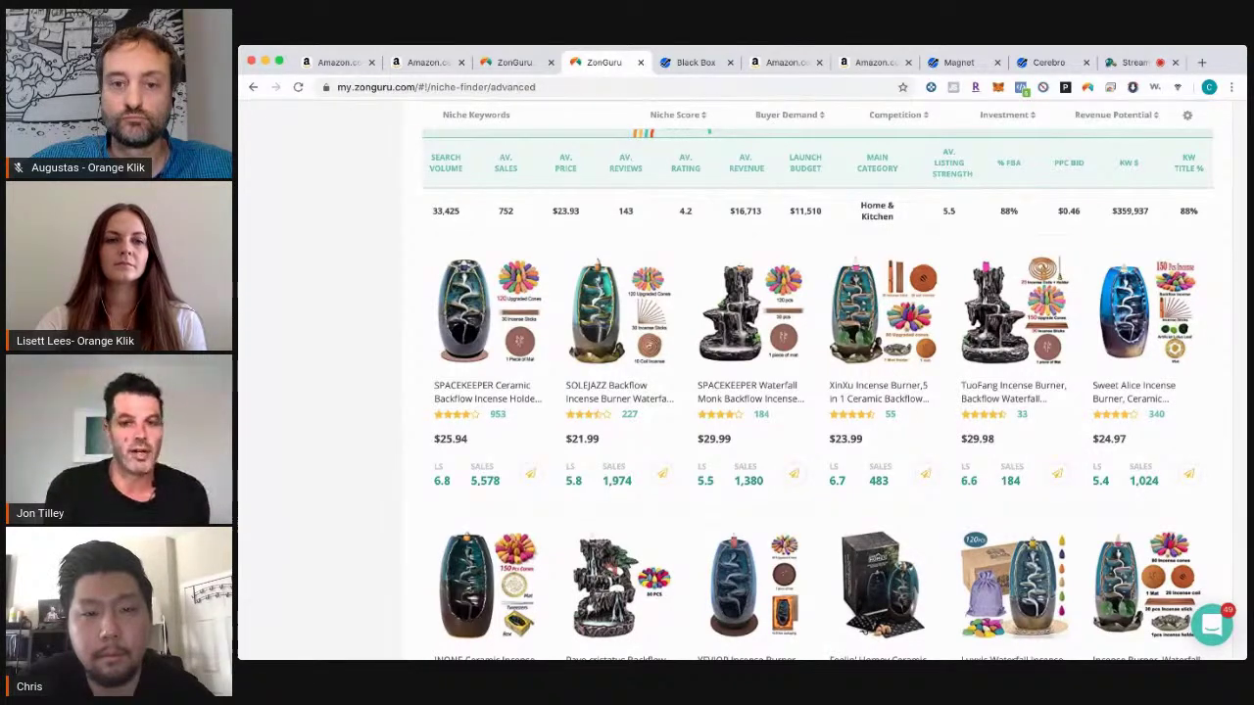
Step: Switch to Helium 10 Black Box and review the phrases listed below round coffee table, comparing search volume, price, sales and reviews
click(704, 65)
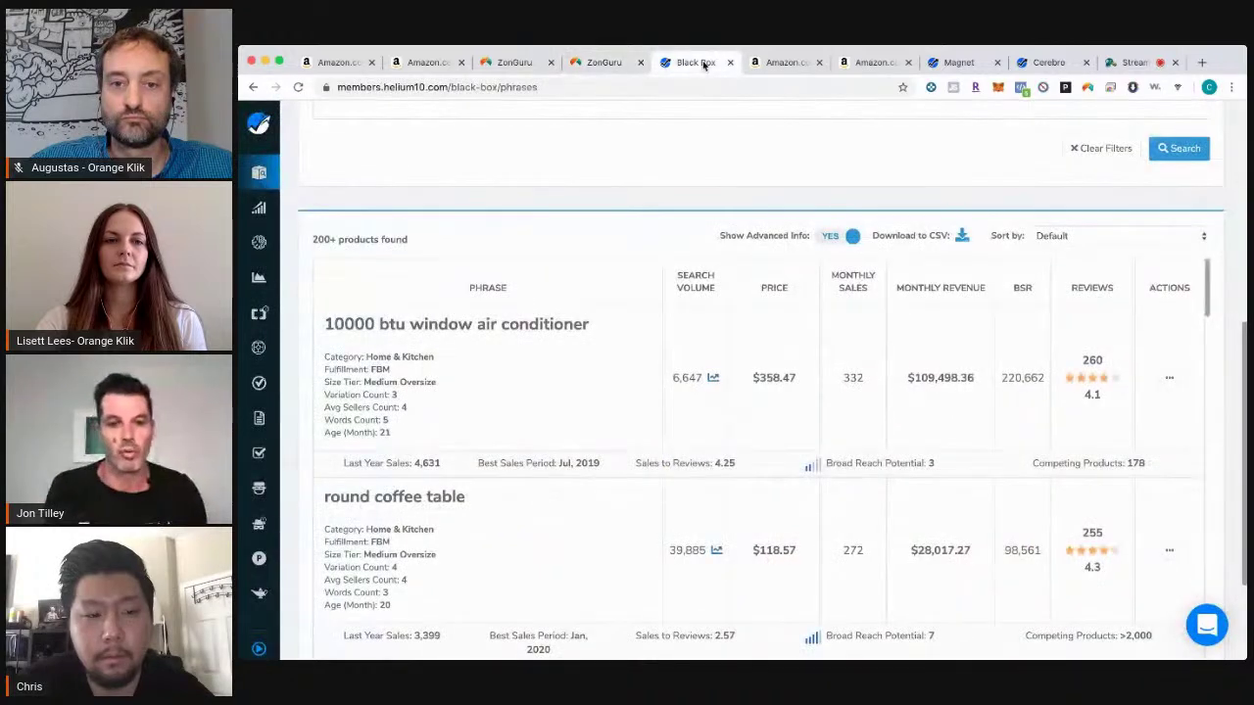
scroll(535, 395, down, 6)
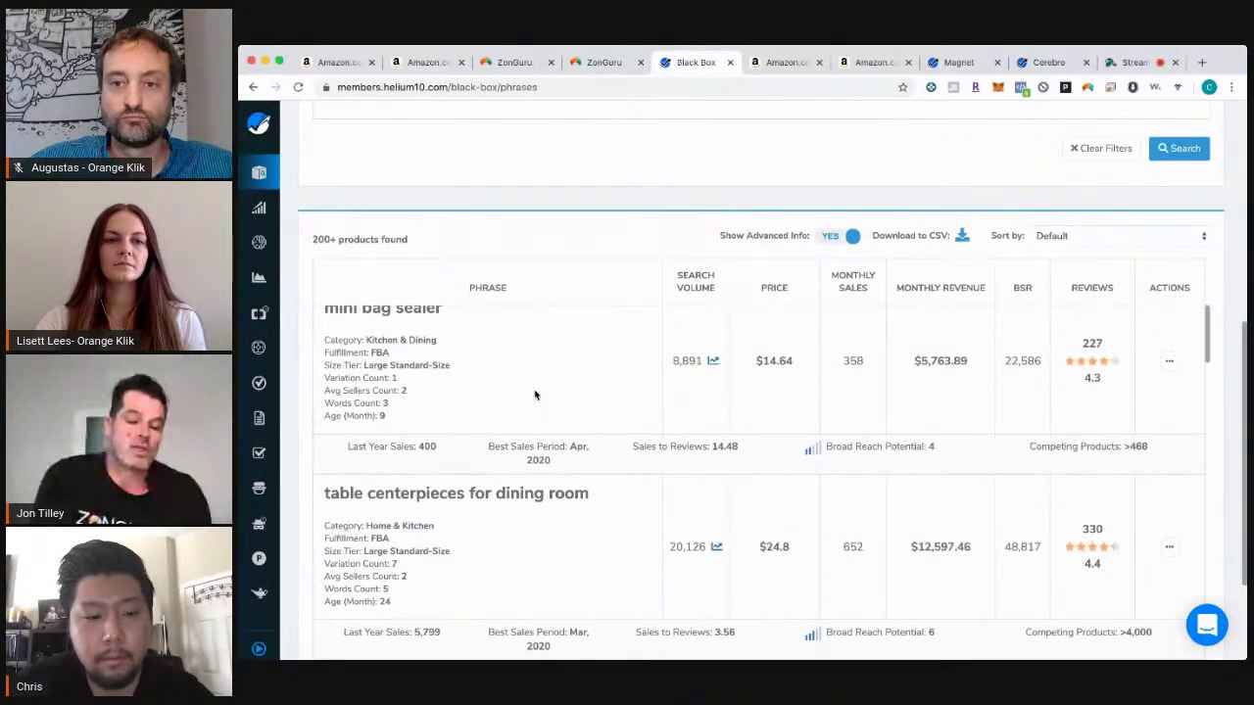
scroll(534, 394, down, 1)
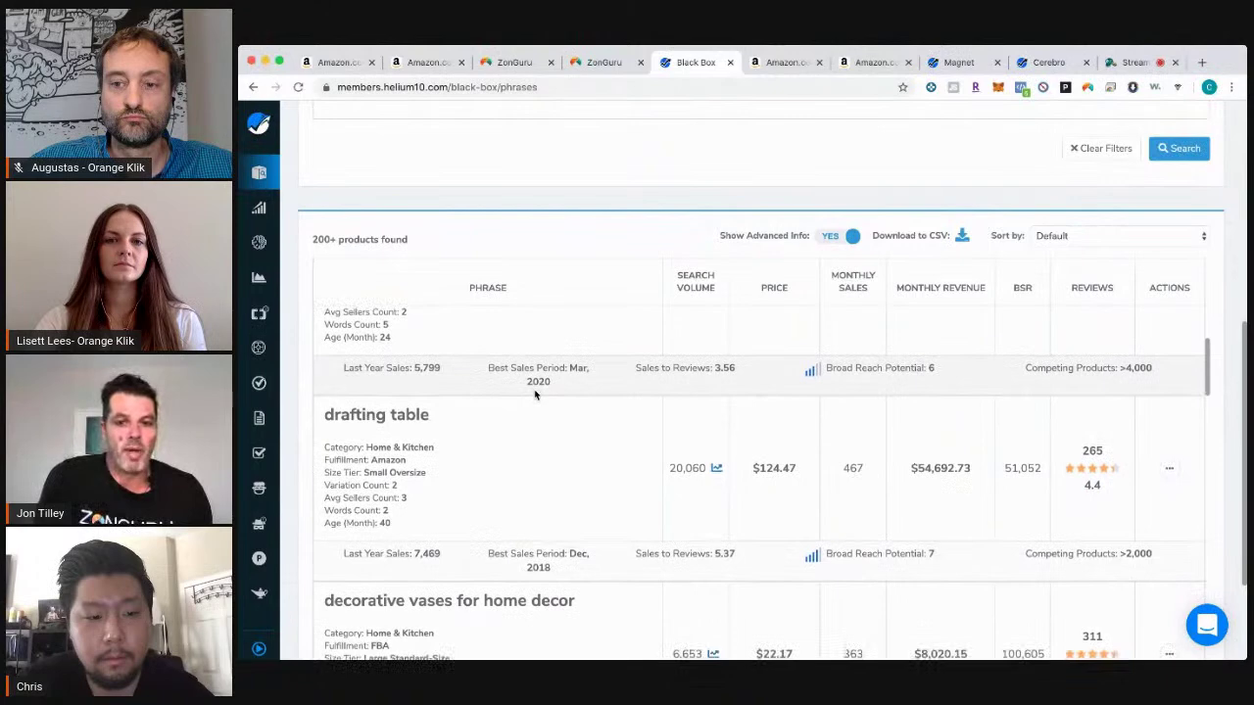
scroll(613, 434, down, 4)
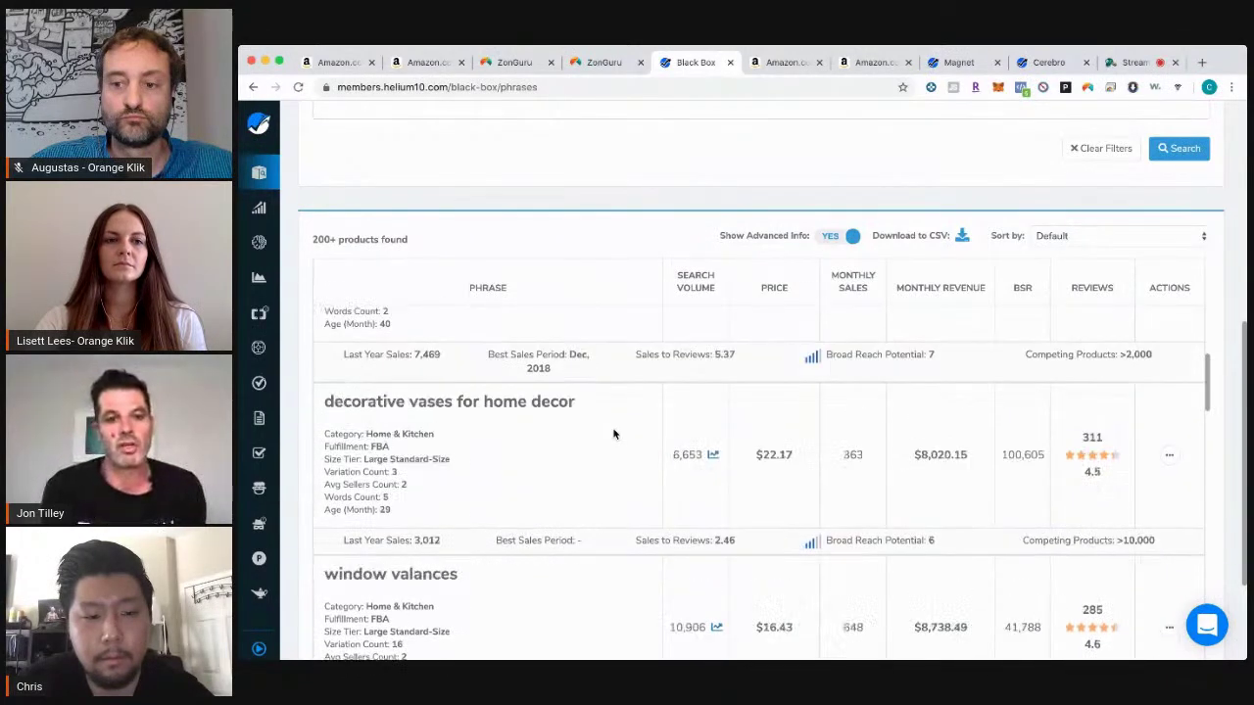
scroll(613, 433, down, 2)
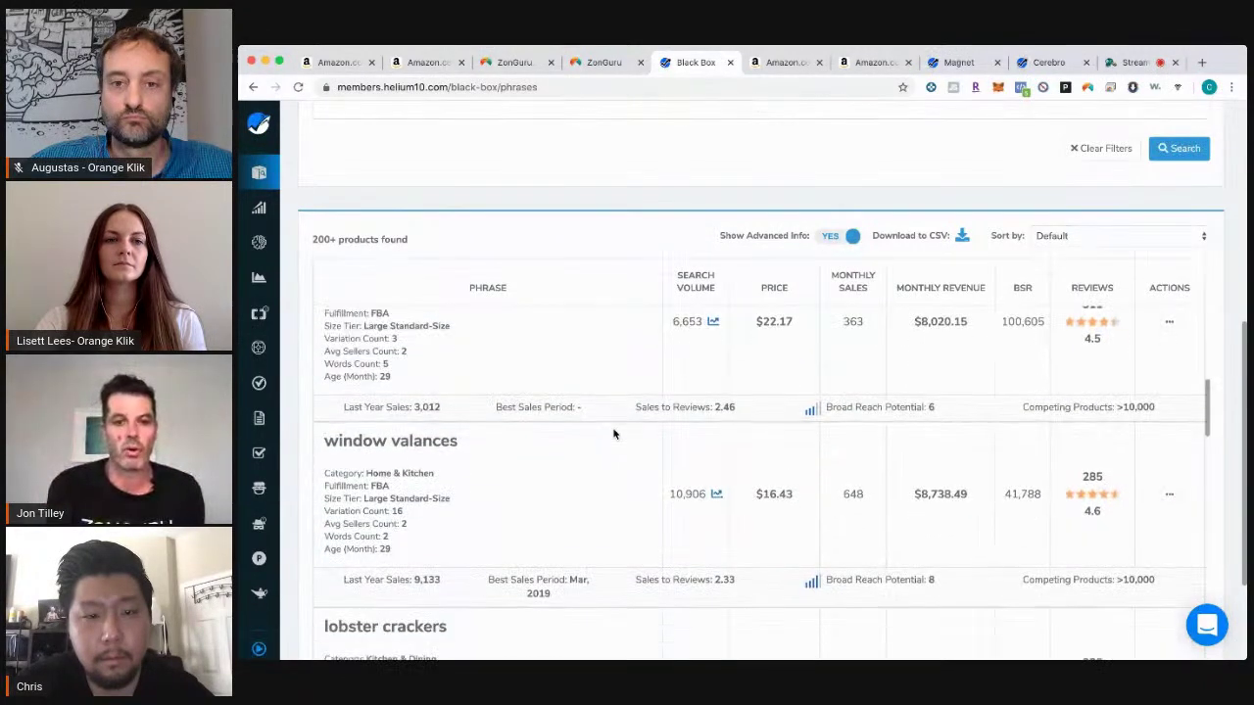
Step: Switch to ZonGuru Niche Finder and examine the iron on niche's score, metrics and product listings
click(592, 62)
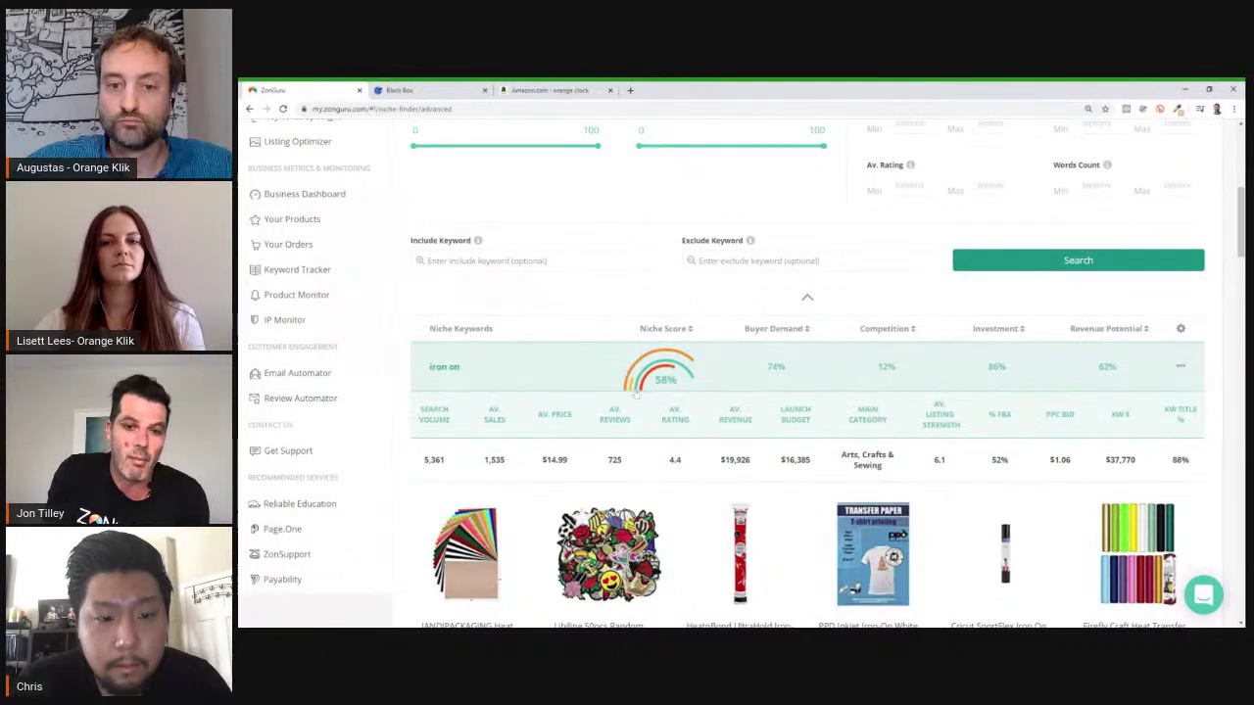
mouse_move(686, 330)
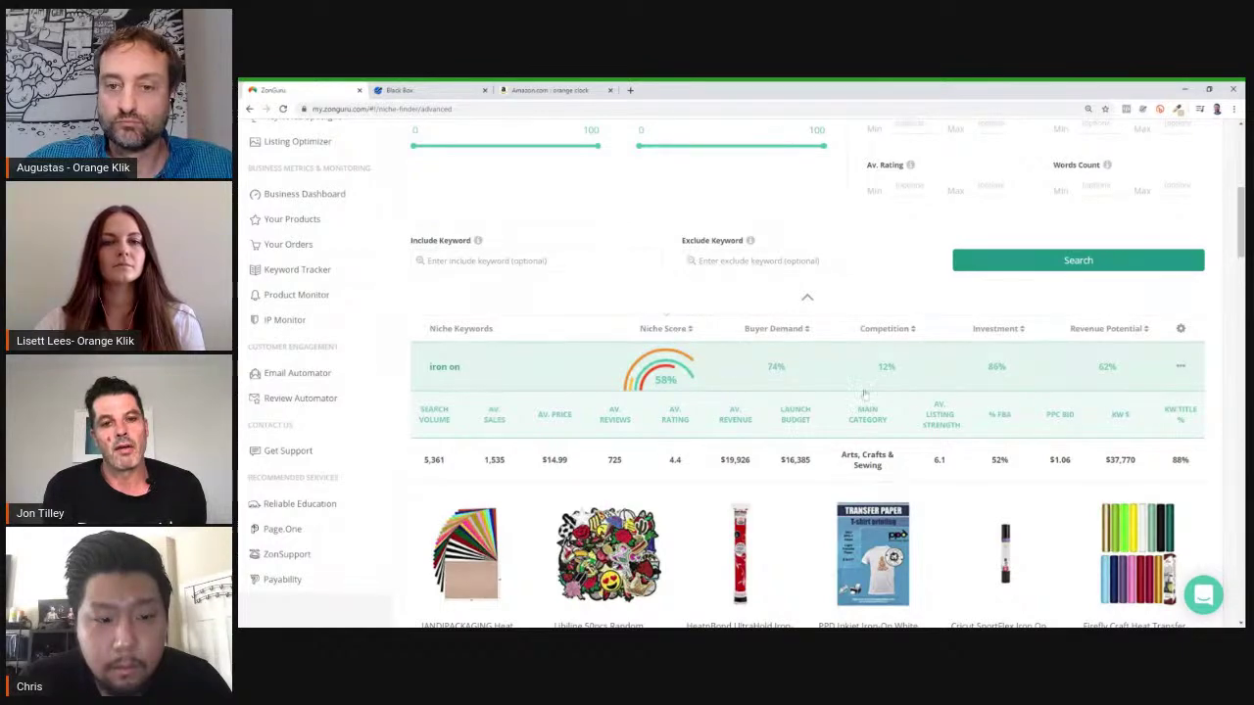
scroll(923, 408, down, 2)
scroll(932, 380, down, 3)
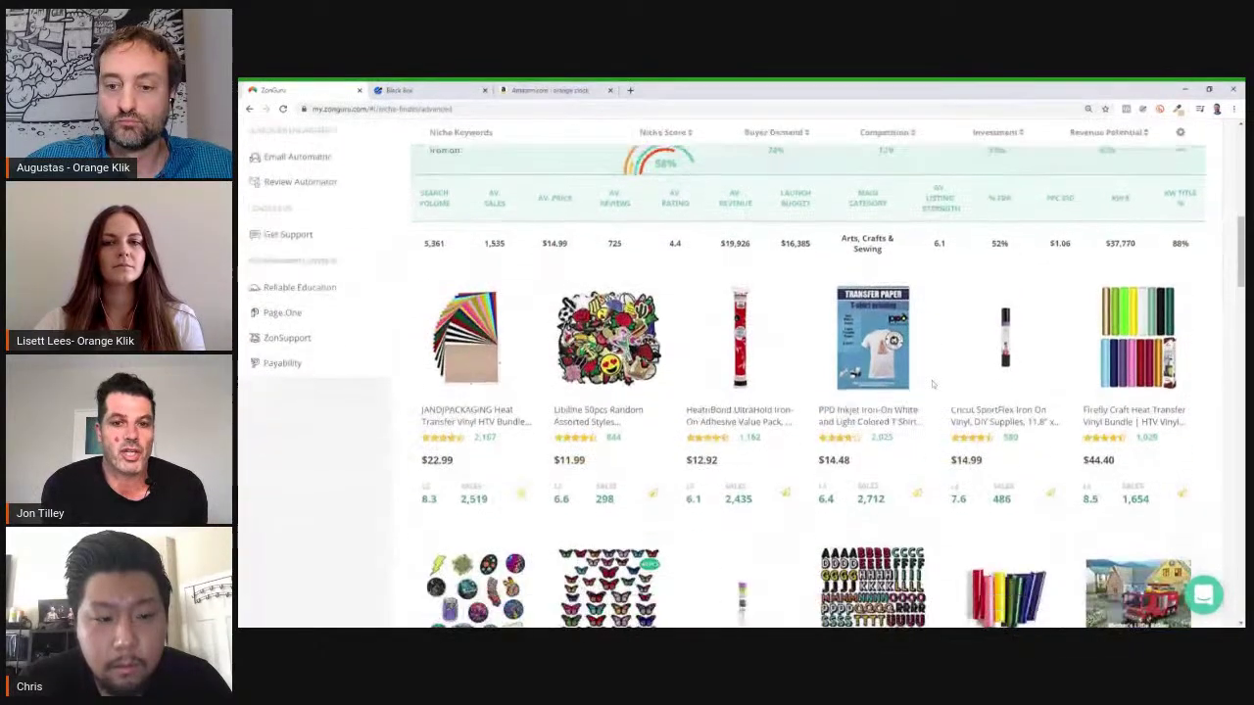
scroll(662, 377, up, 5)
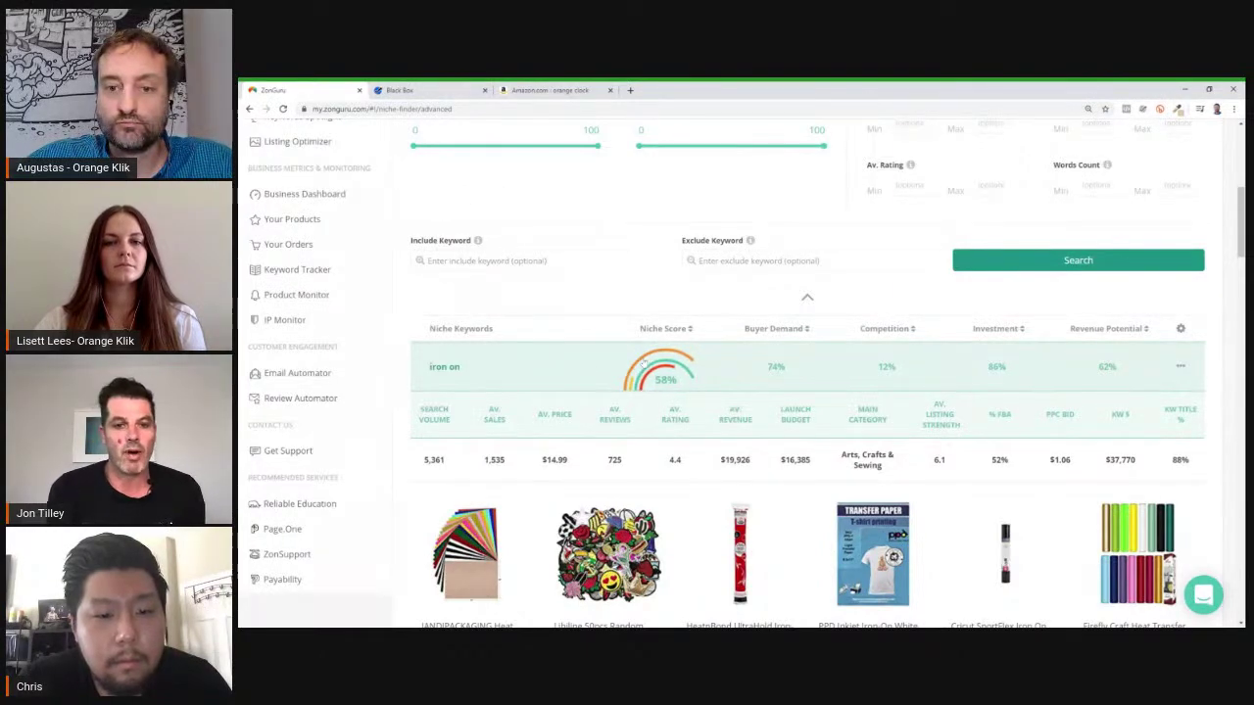
scroll(654, 377, down, 8)
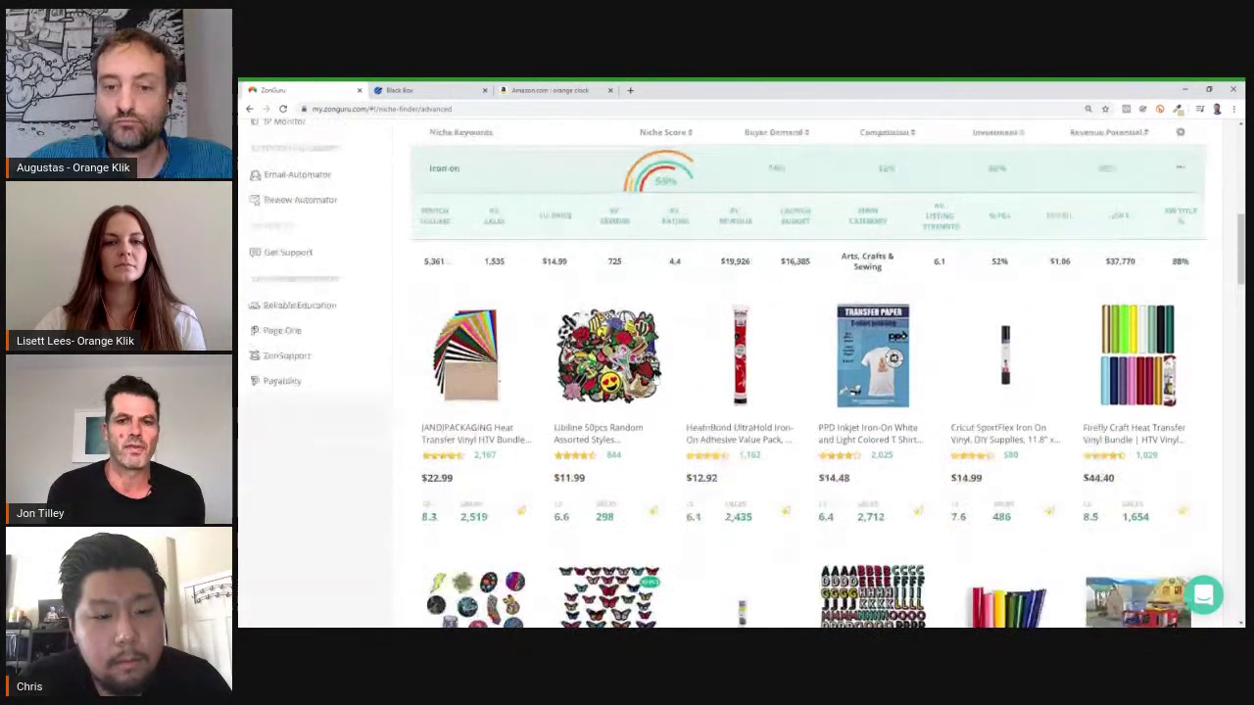
Step: Expand the beauty fridge niche in the niche results
scroll(654, 377, down, 6)
scroll(543, 307, up, 1)
click(470, 314)
Step: Check the phrase results and filters in Black Box, and highlight the Xray Success Score in the Amazon results for "orange clock"
scroll(672, 323, up, 9)
scroll(672, 323, up, 1)
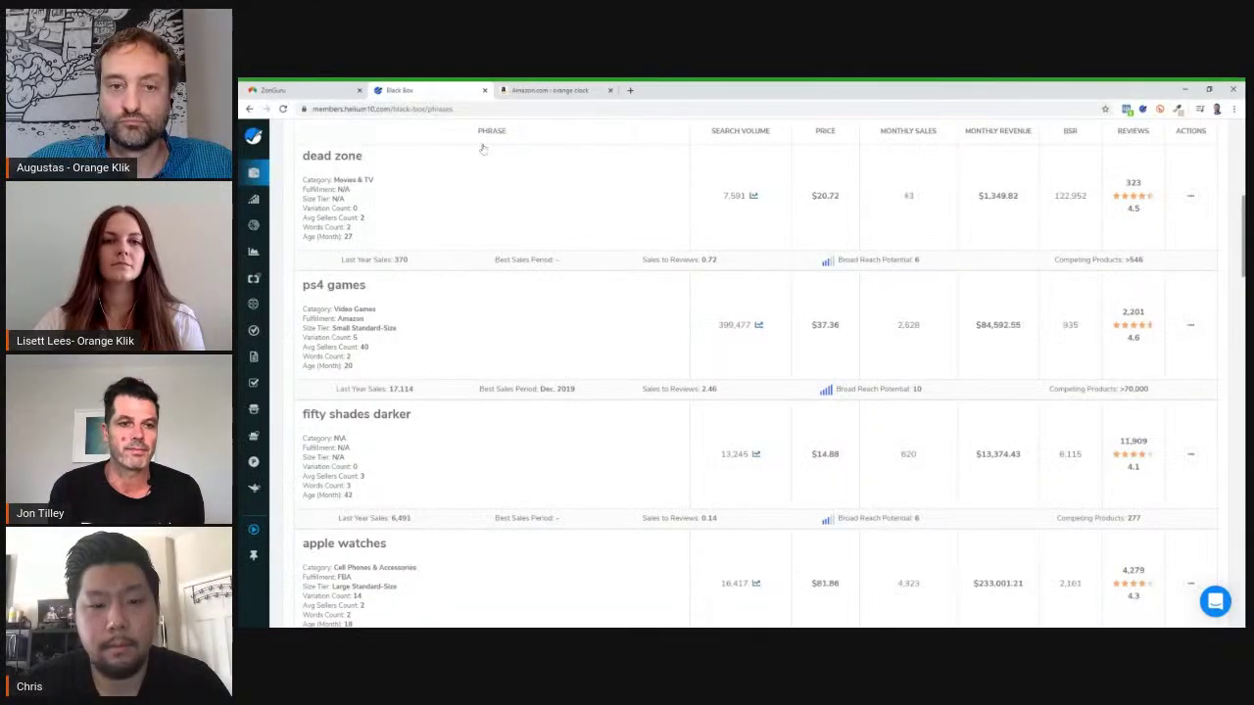
scroll(815, 245, up, 1)
scroll(817, 247, up, 2)
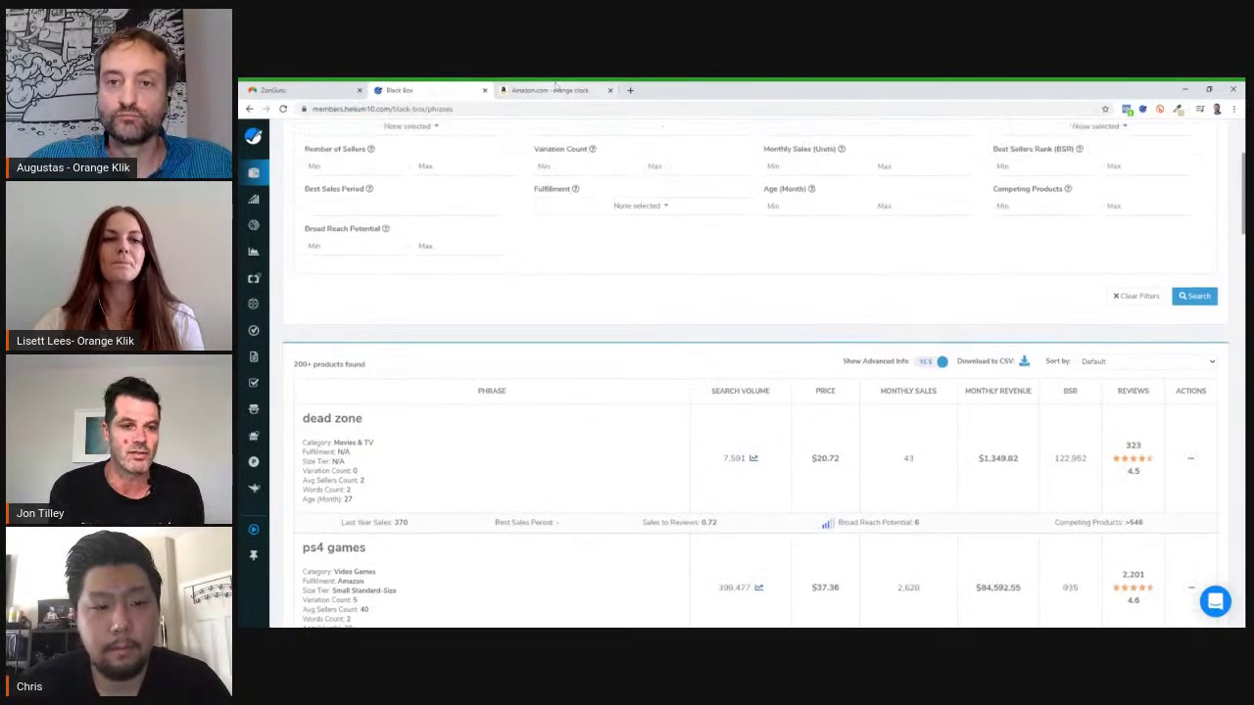
click(555, 90)
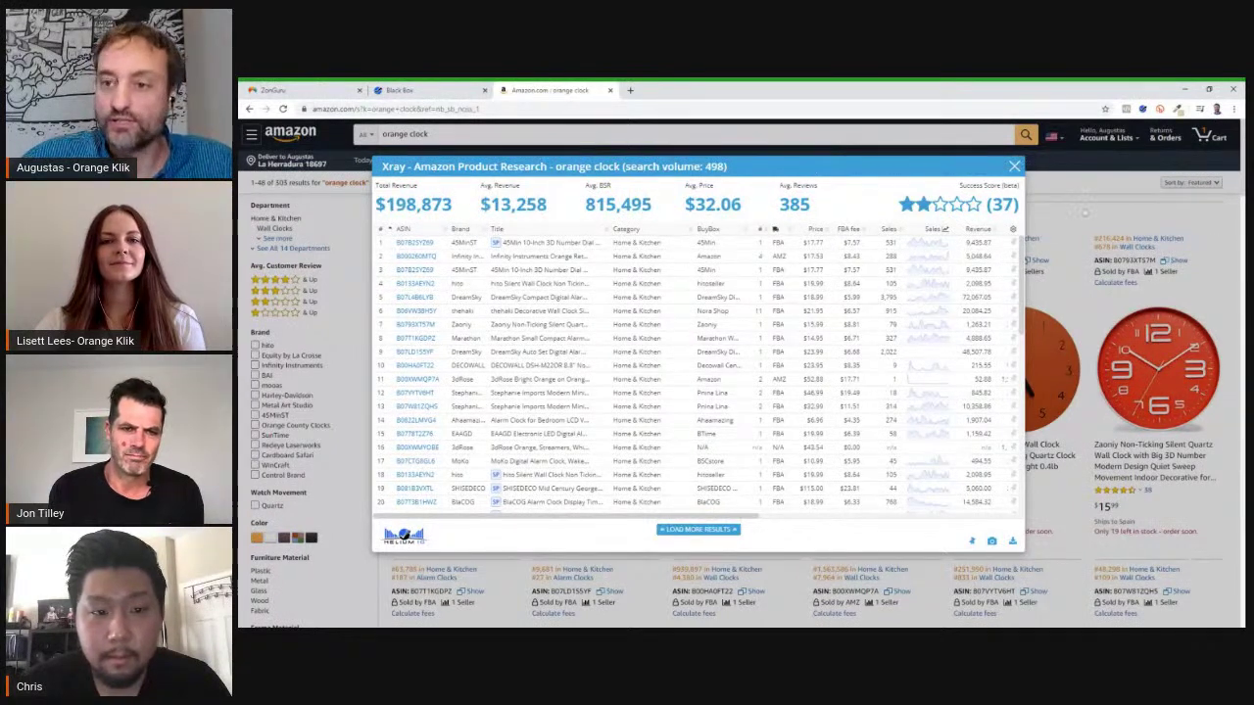
drag(1021, 213, 982, 208)
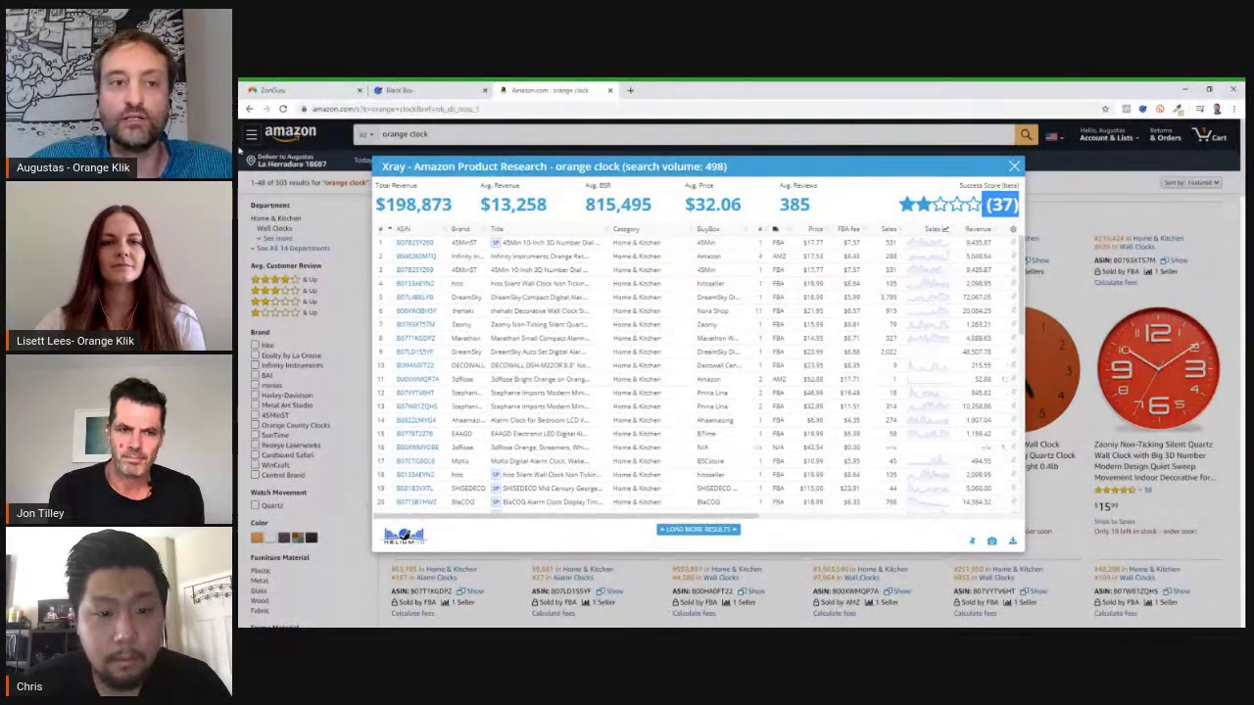
Step: Switch back to ZonGuru Niche Finder and compare the beauty fridge niche's score and metrics with the niches above it
click(322, 86)
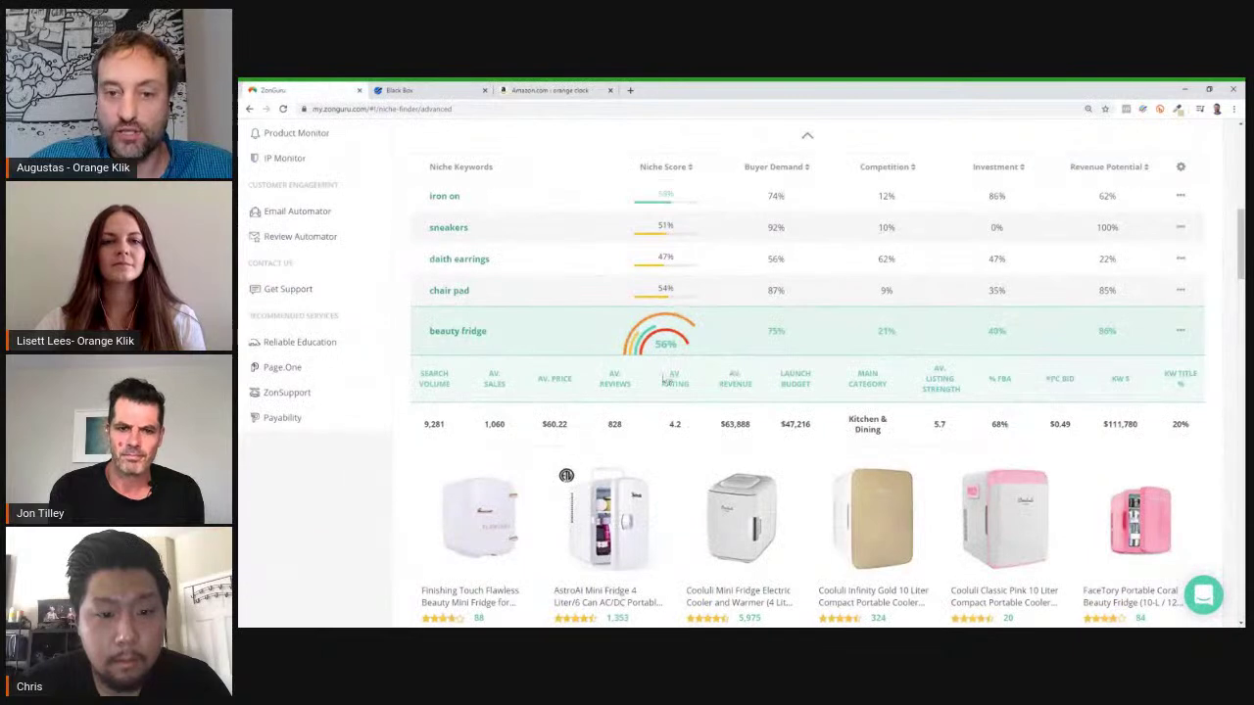
scroll(807, 392, up, 1)
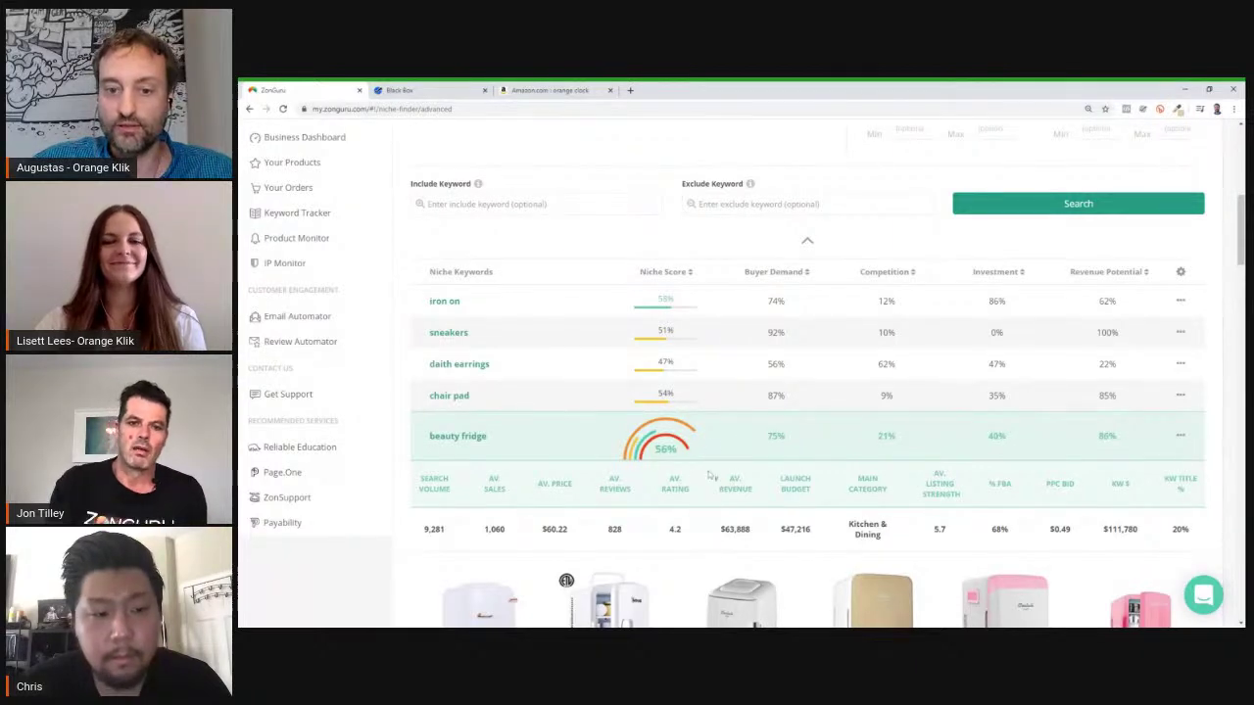
scroll(715, 470, up, 1)
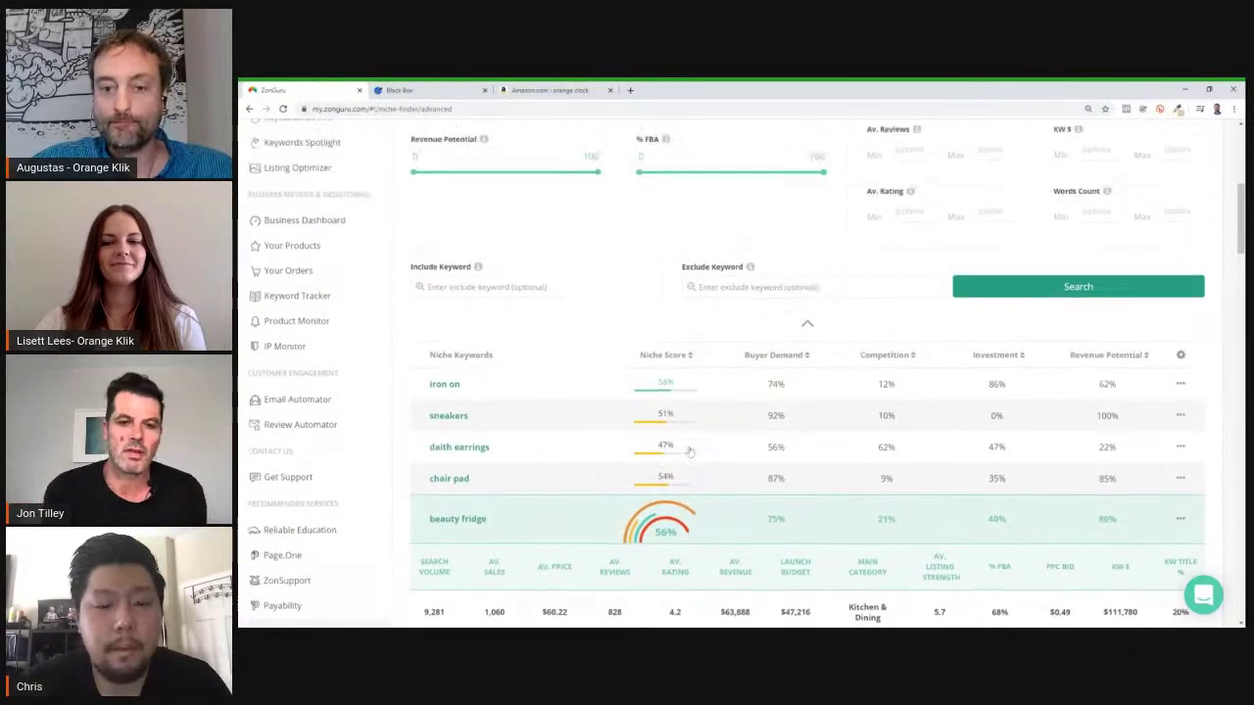
scroll(700, 411, down, 2)
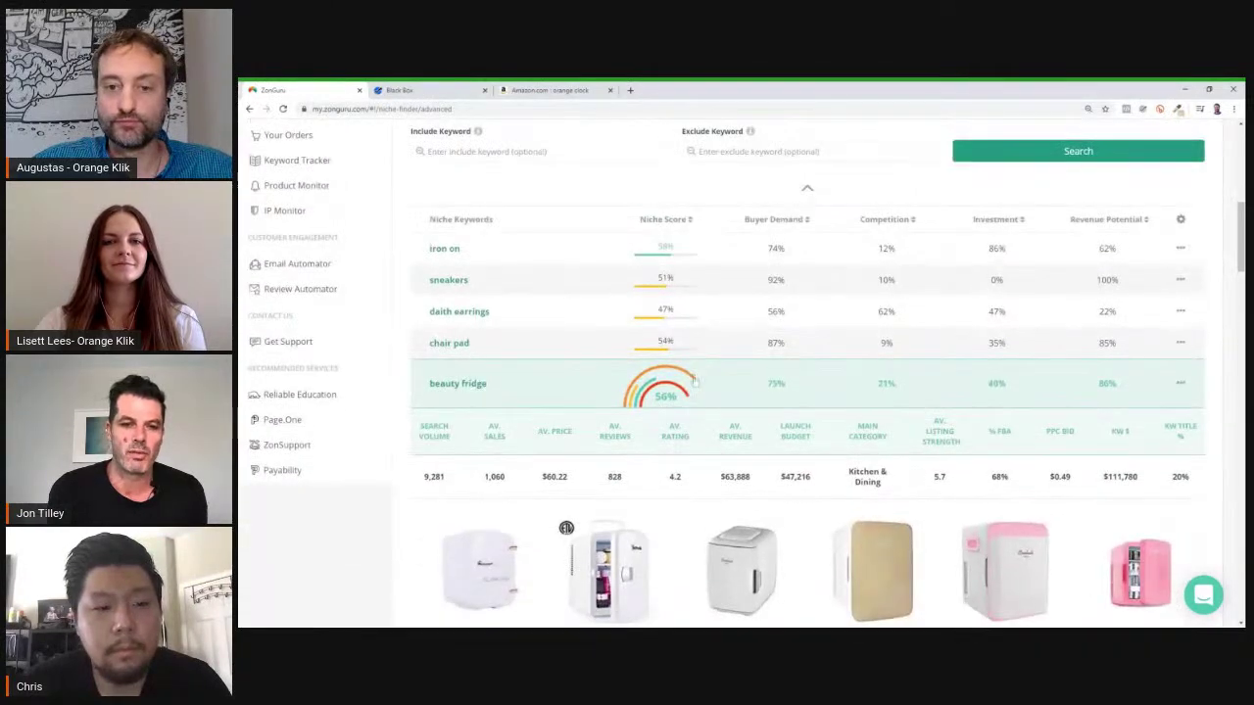
Step: Enlarge the page, expand the nurse tshirts for women niche and examine its score breakdown, metrics and products
key(ctrl+plus)
scroll(724, 415, down, 10)
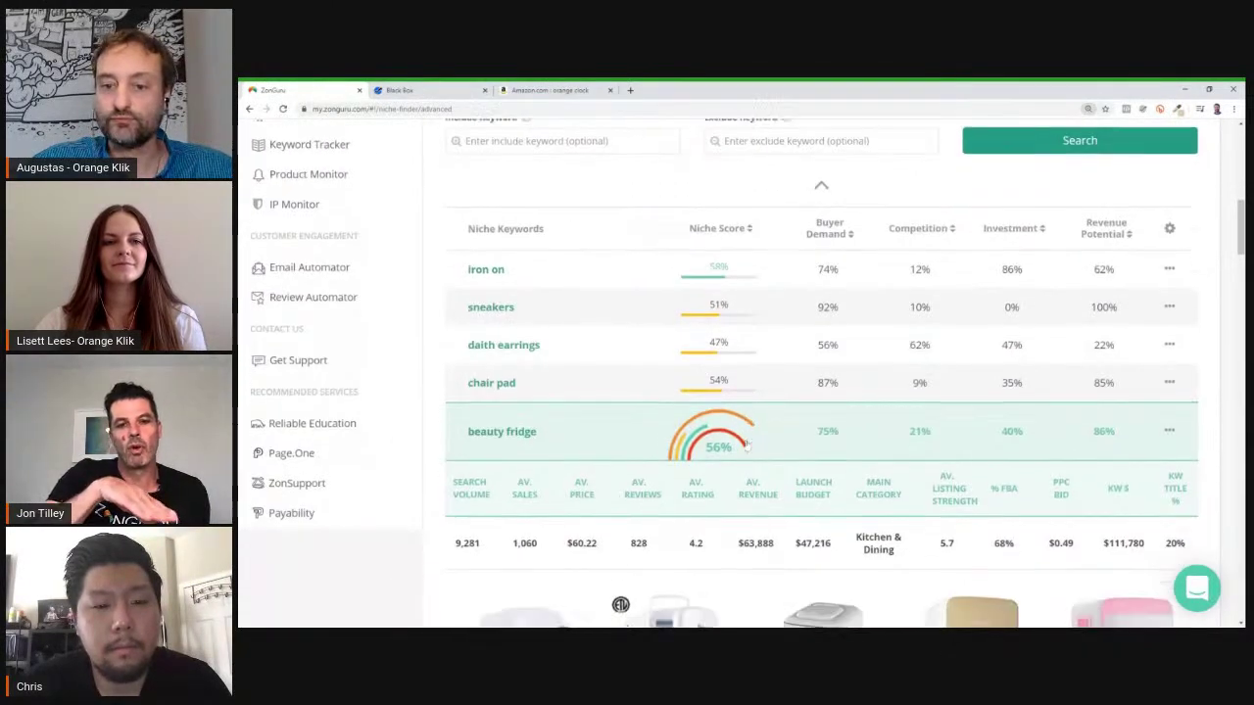
scroll(747, 438, down, 4)
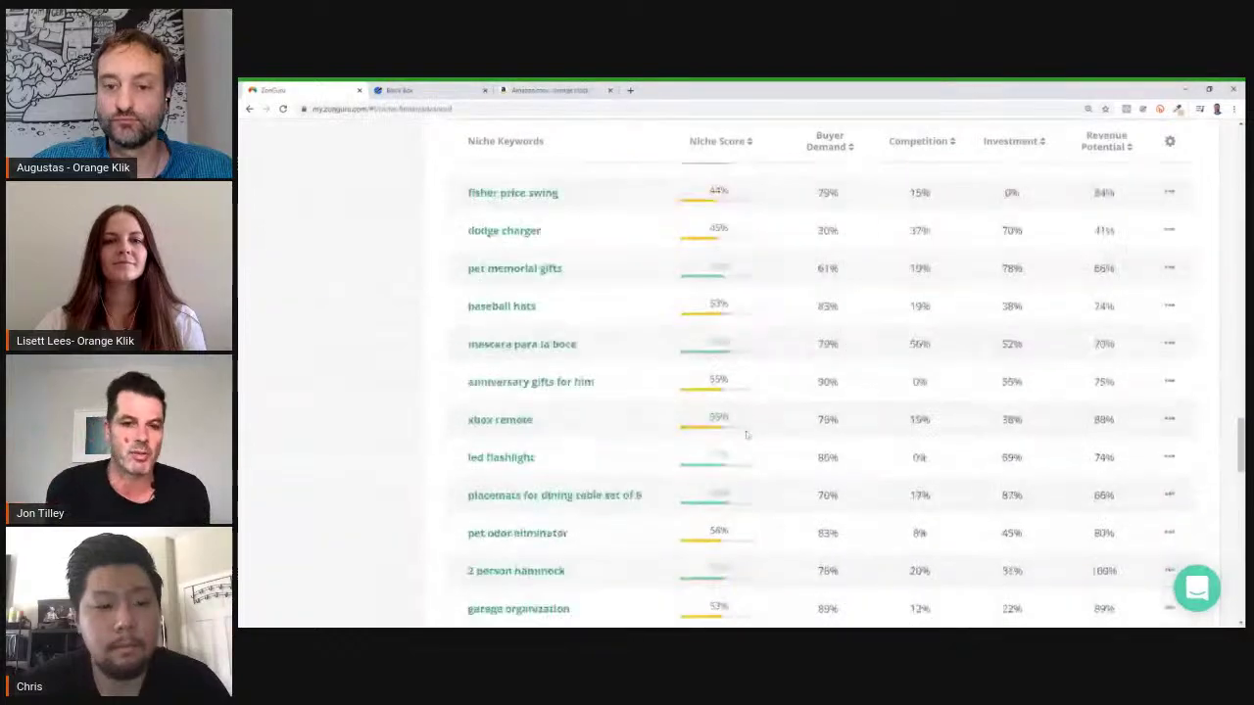
scroll(745, 433, down, 4)
scroll(745, 433, down, 1)
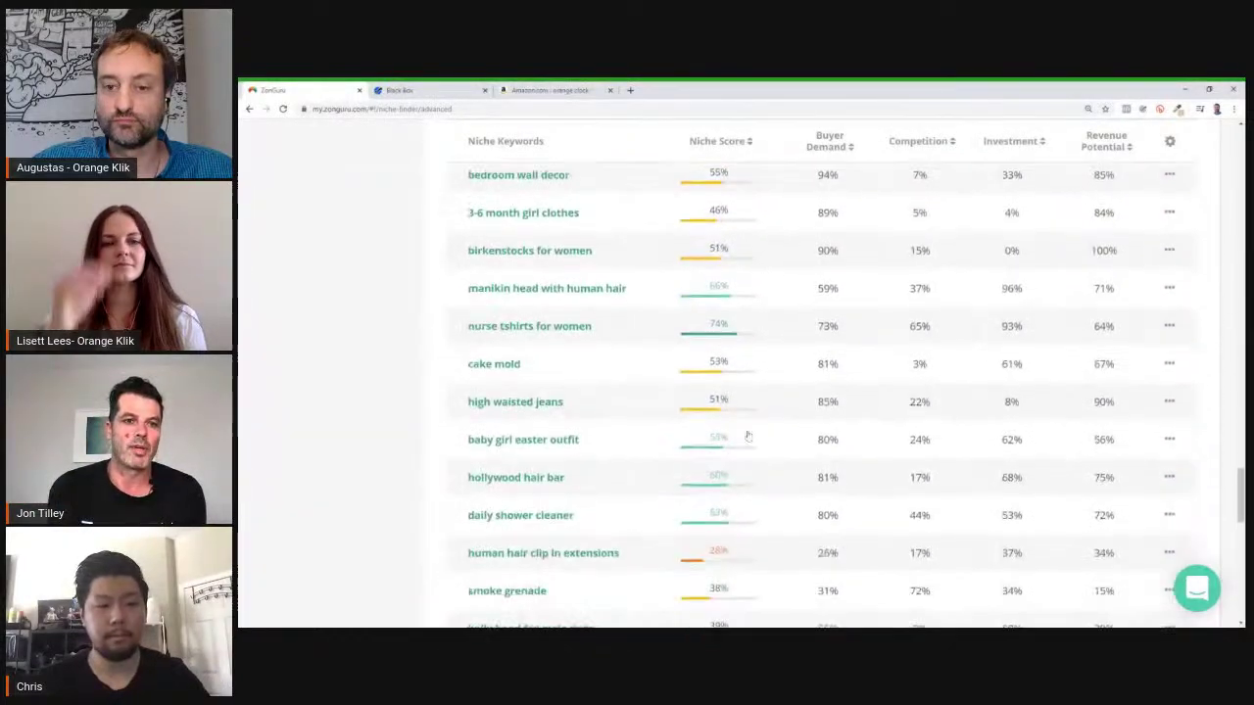
click(736, 336)
scroll(743, 369, down, 3)
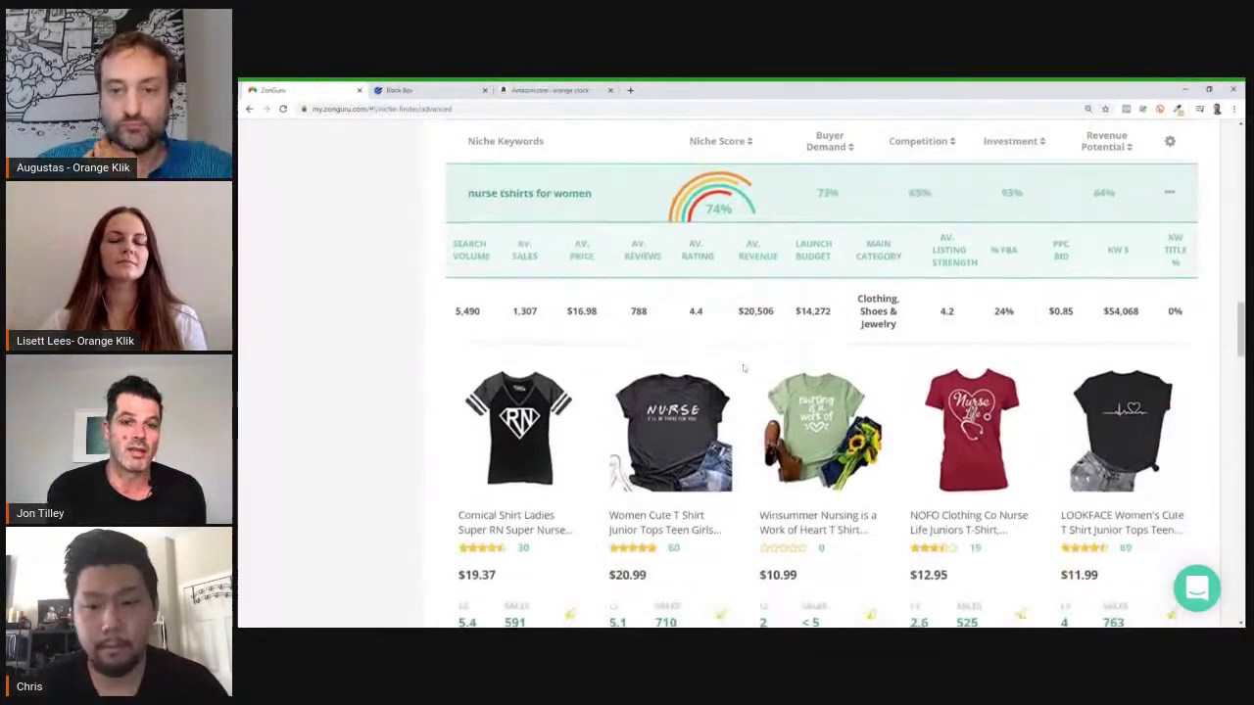
scroll(721, 300, up, 2)
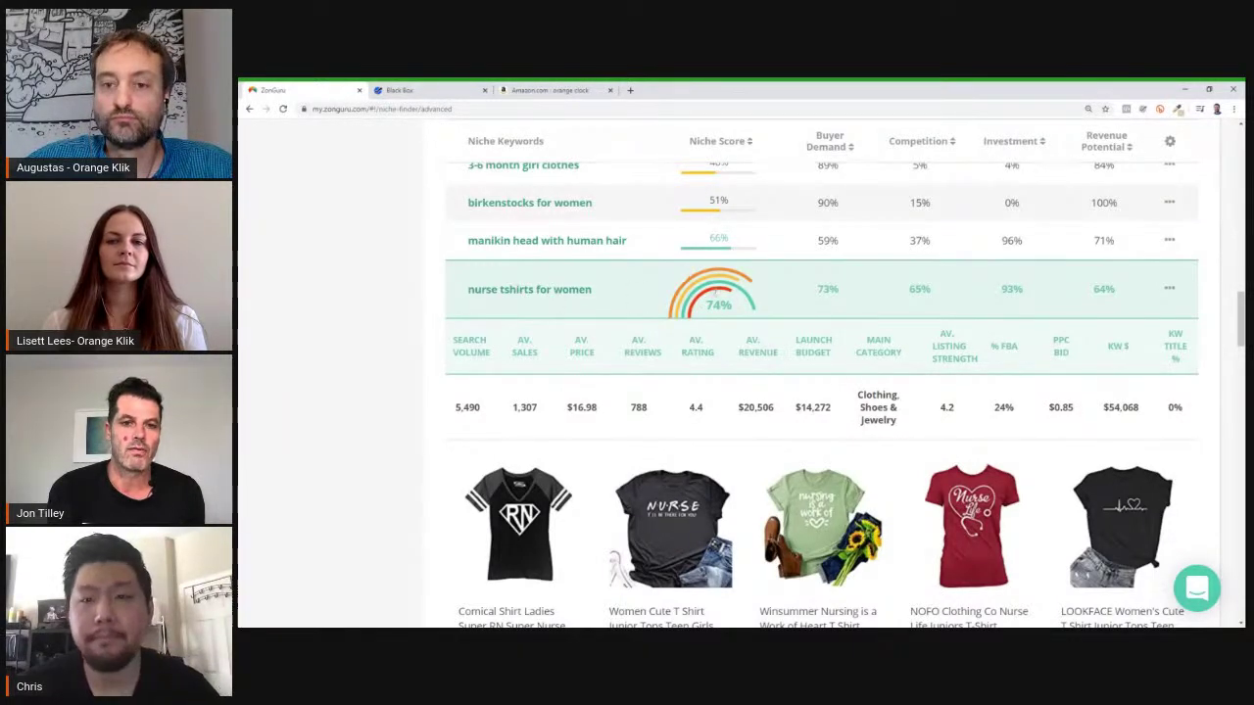
scroll(686, 314, up, 1)
Step: Expand the low-scoring small dog clothes niche and examine its score breakdown and metrics
scroll(685, 314, down, 4)
scroll(723, 382, down, 15)
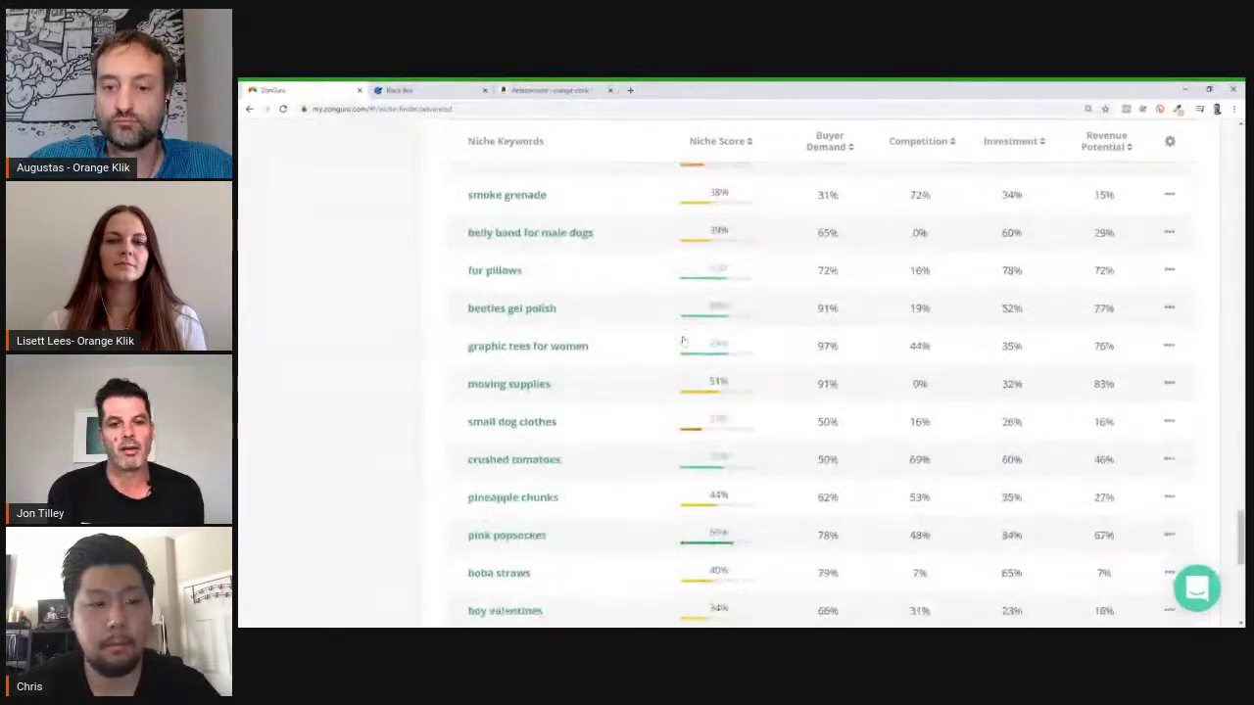
scroll(723, 382, down, 1)
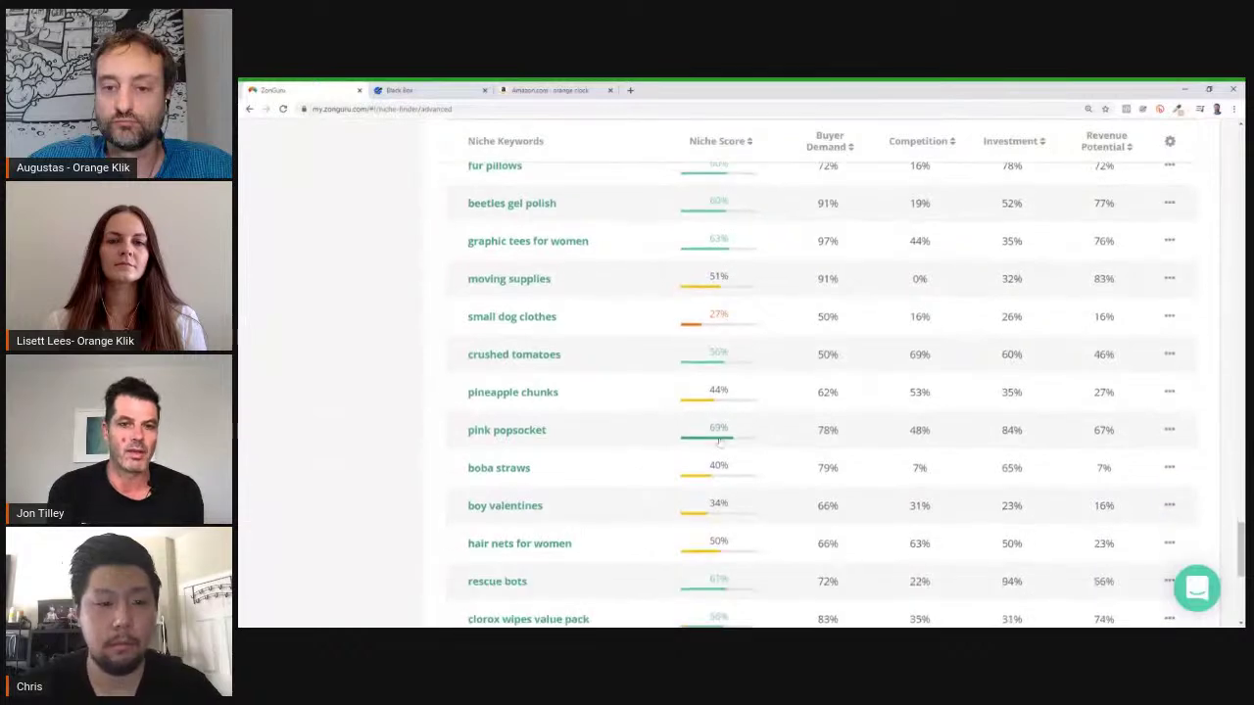
click(714, 316)
scroll(722, 339, down, 2)
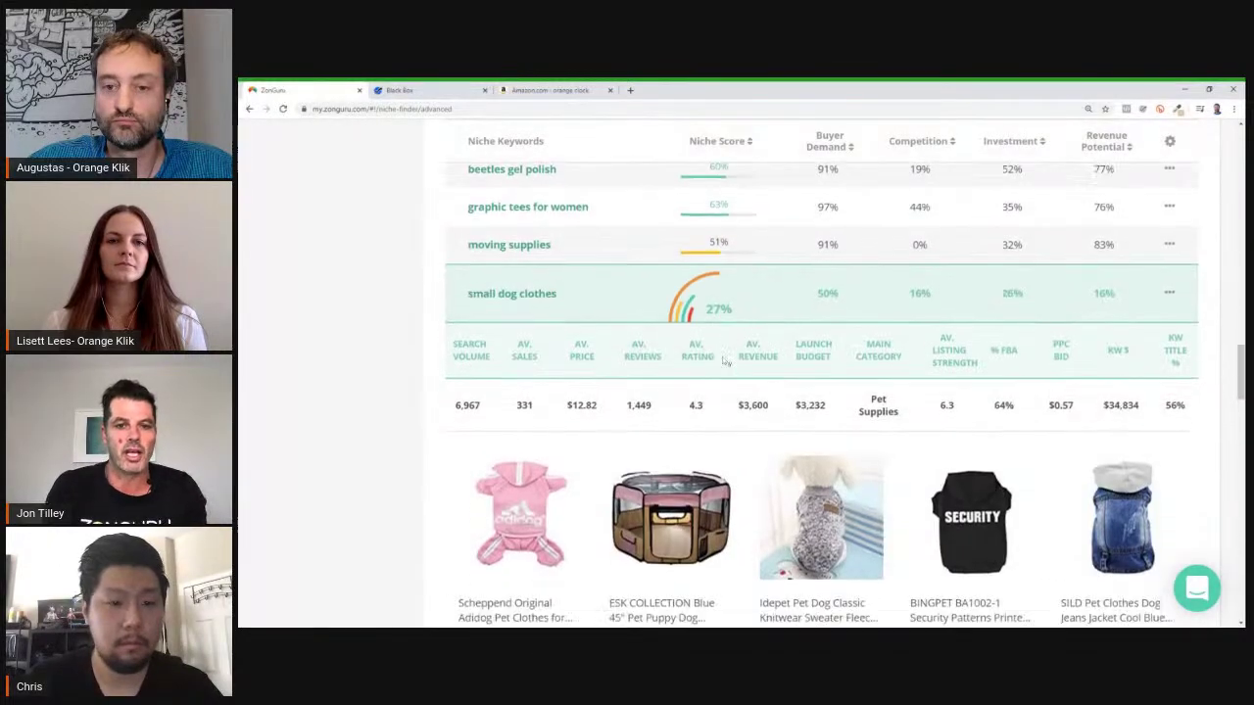
scroll(699, 249, up, 2)
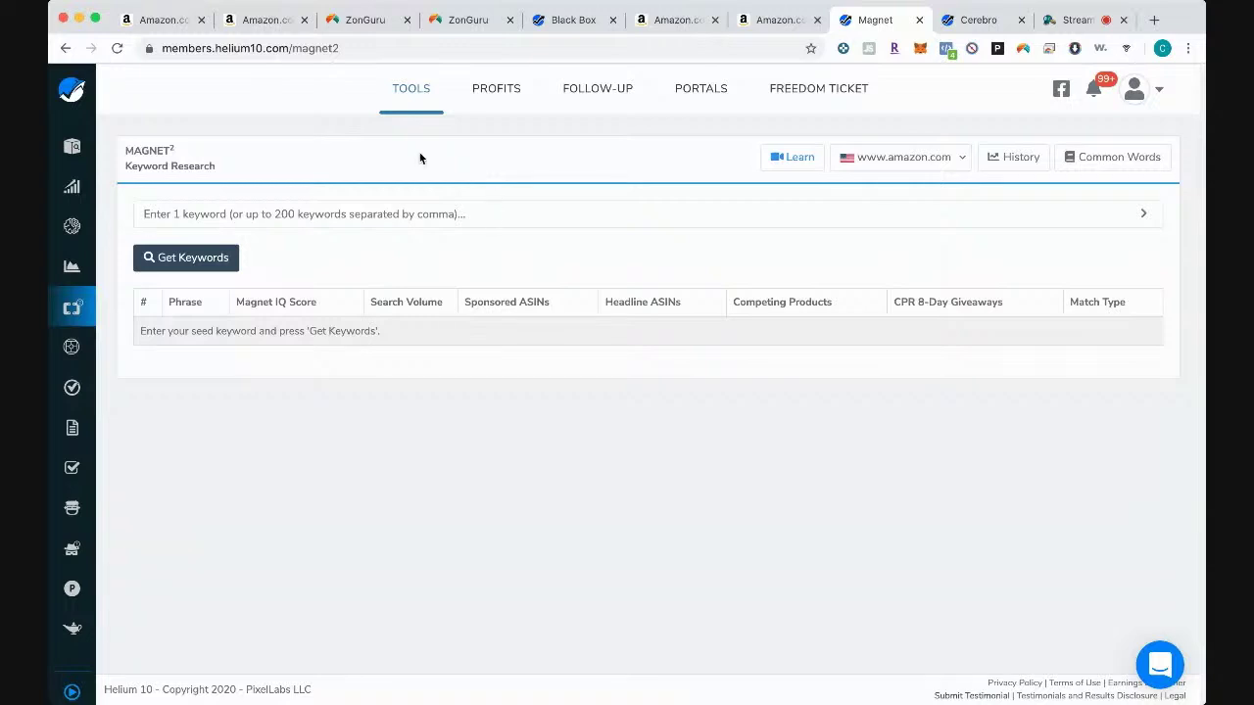
Step: Run a new Magnet keyword search for "yoga mat" instead of loading the earlier one from history
click(371, 212)
text(y)
key(Return)
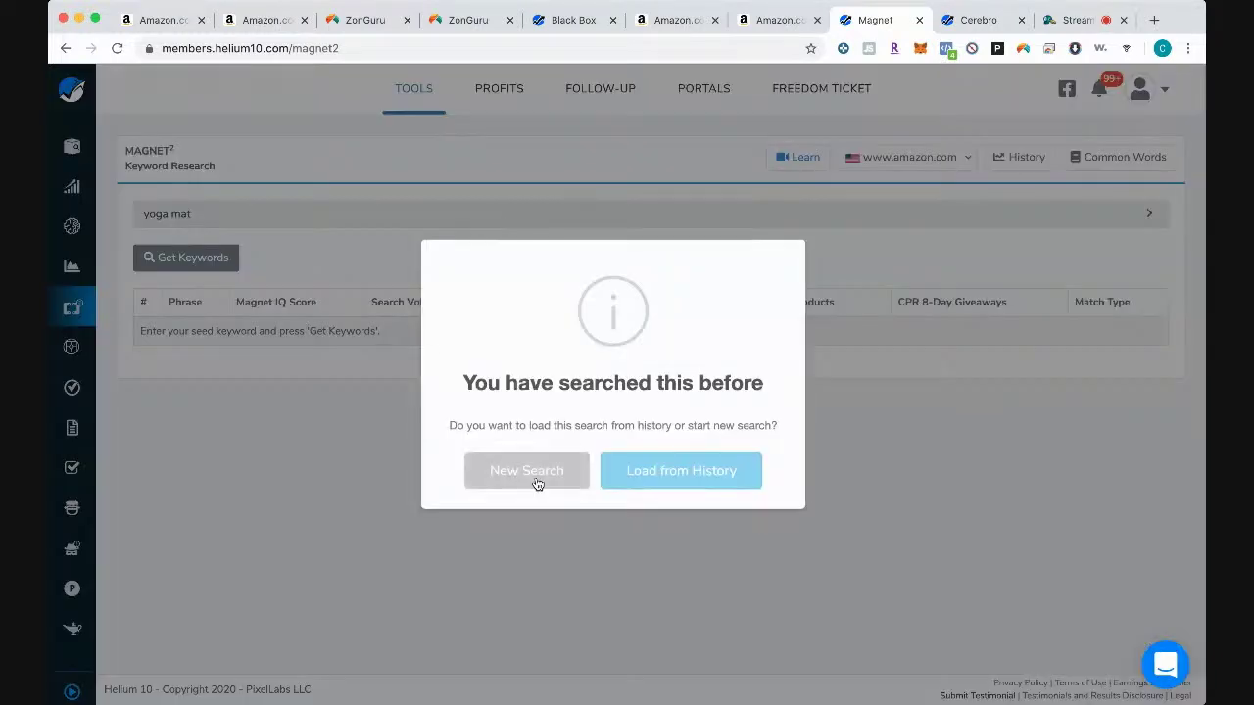
click(537, 479)
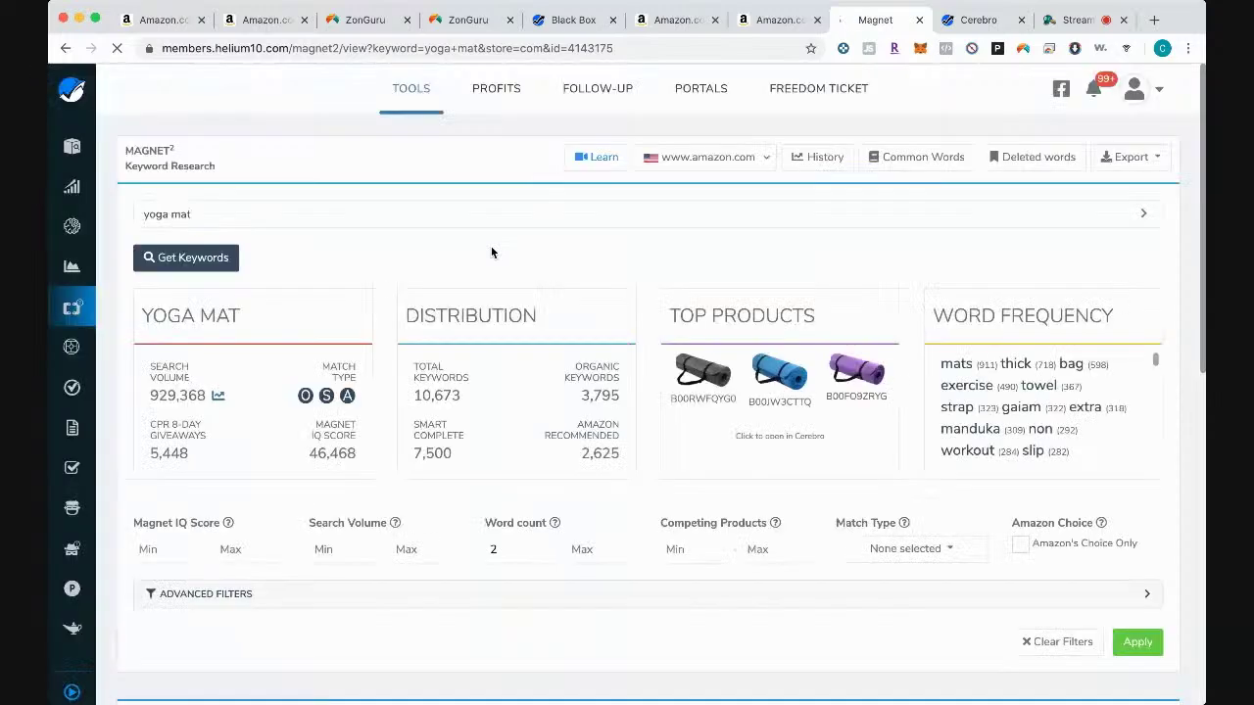
Step: Sort the yoga mat keyword results by search volume from high to low
scroll(377, 244, down, 3)
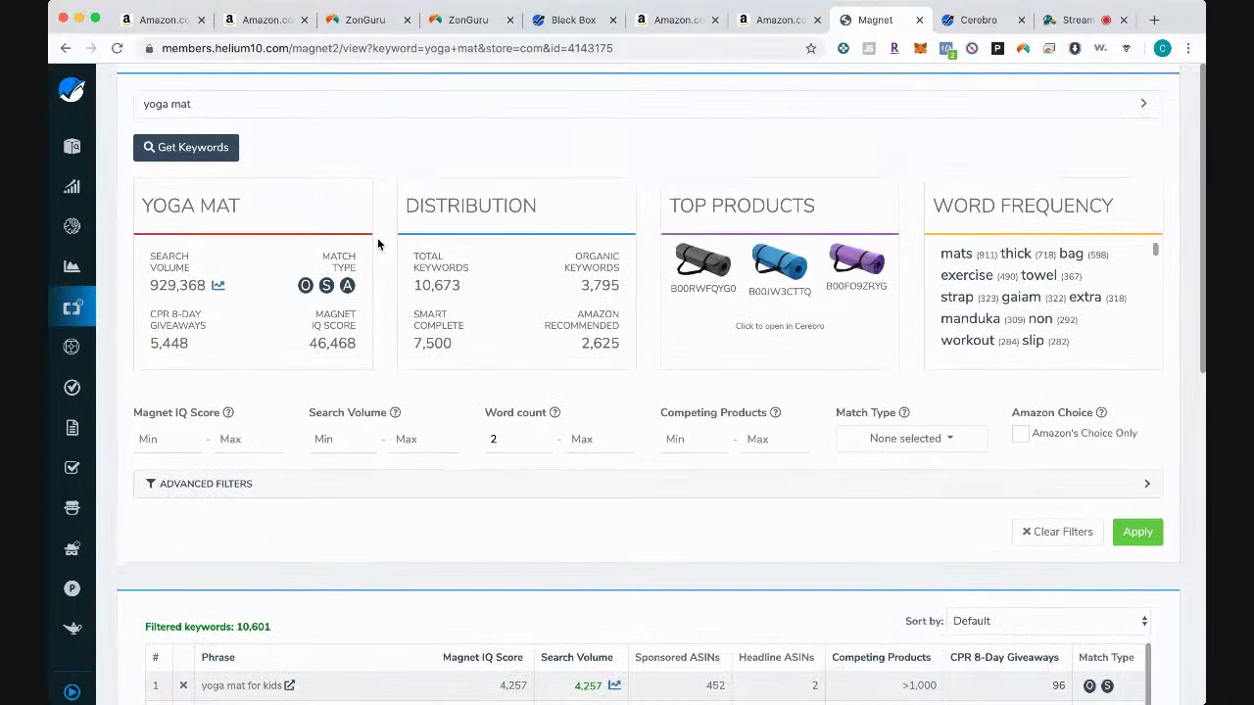
scroll(377, 244, down, 5)
scroll(378, 244, down, 1)
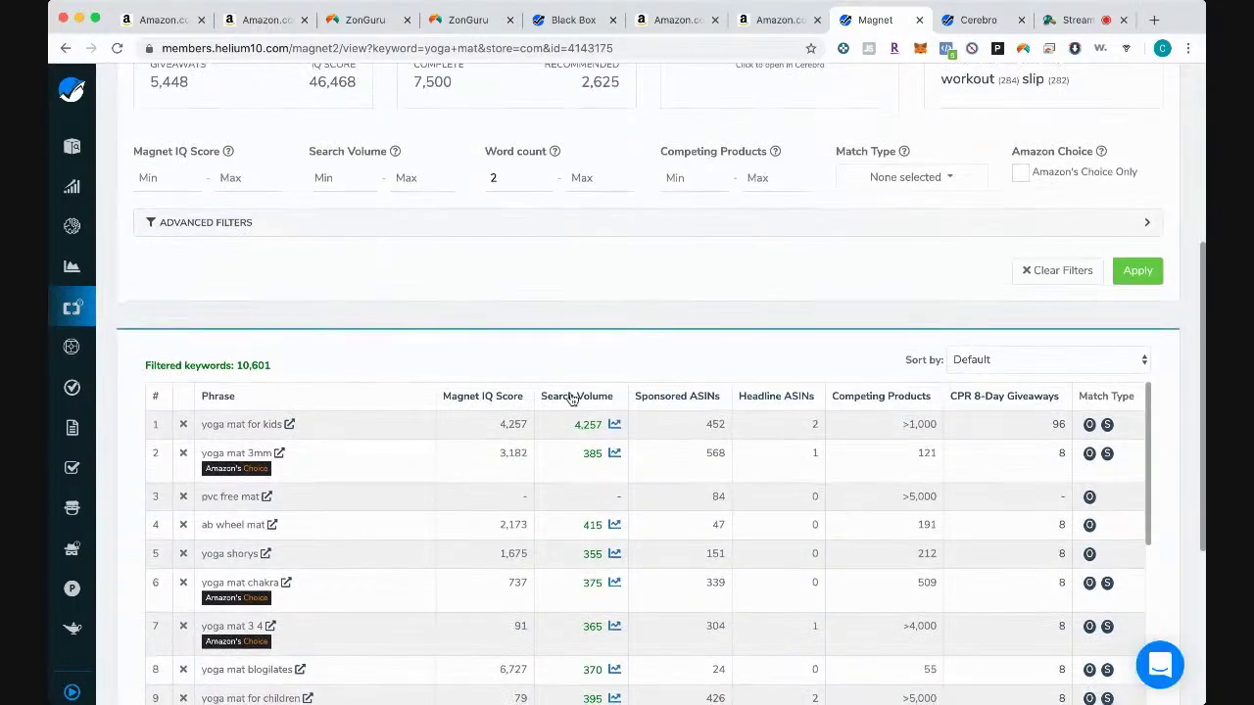
click(572, 399)
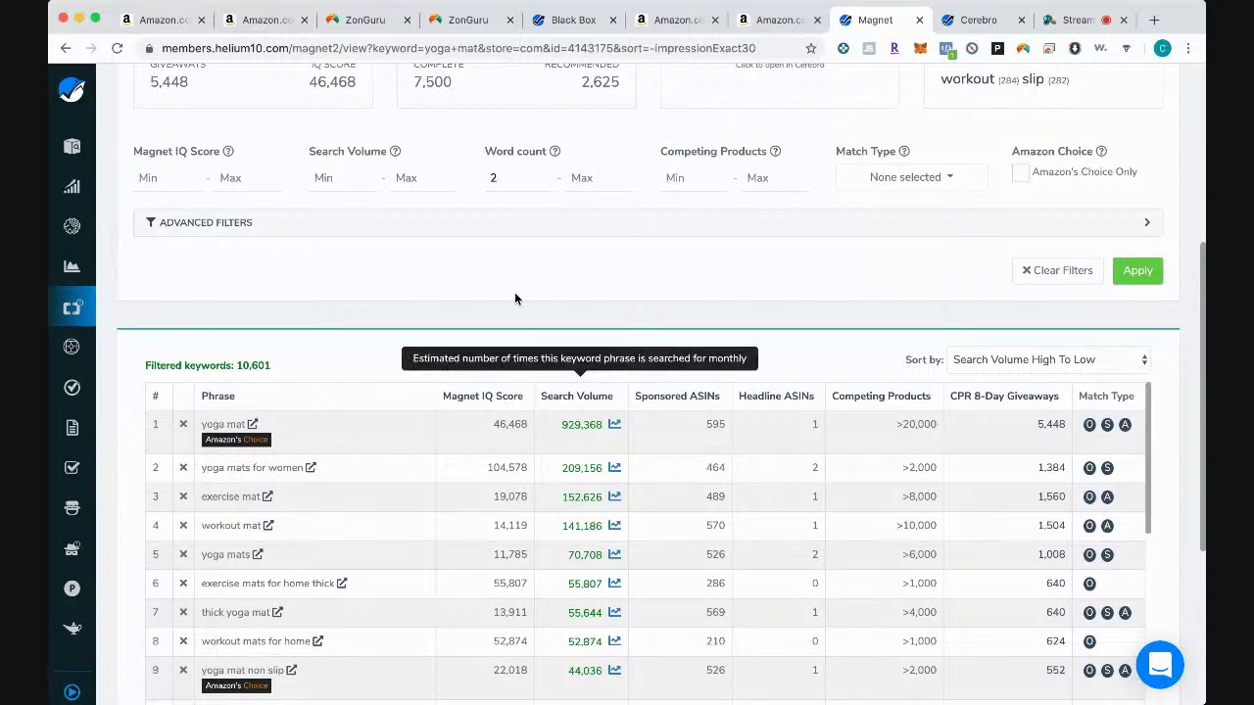
Step: Examine the sorted yoga mat keywords, comparing their Magnet IQ Score, search volume, competing products and CPR 8-Day Giveaways
scroll(485, 254, down, 3)
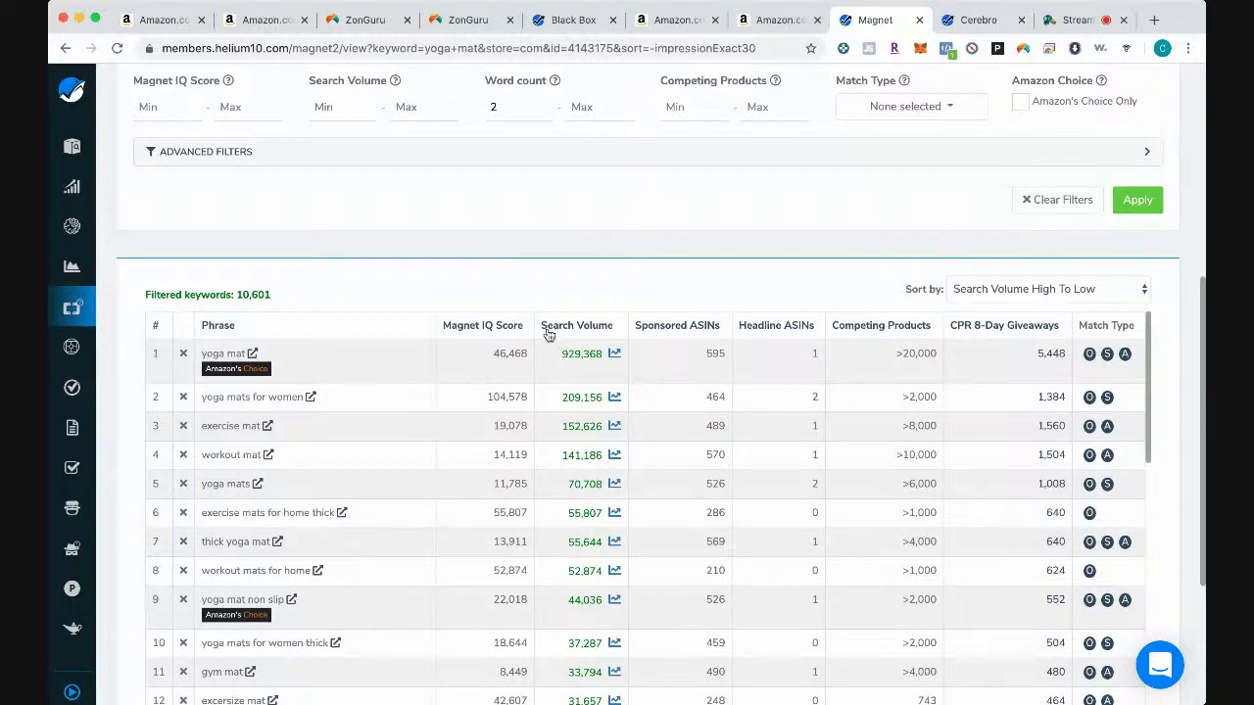
mouse_move(455, 336)
mouse_move(973, 336)
scroll(117, 320, up, 2)
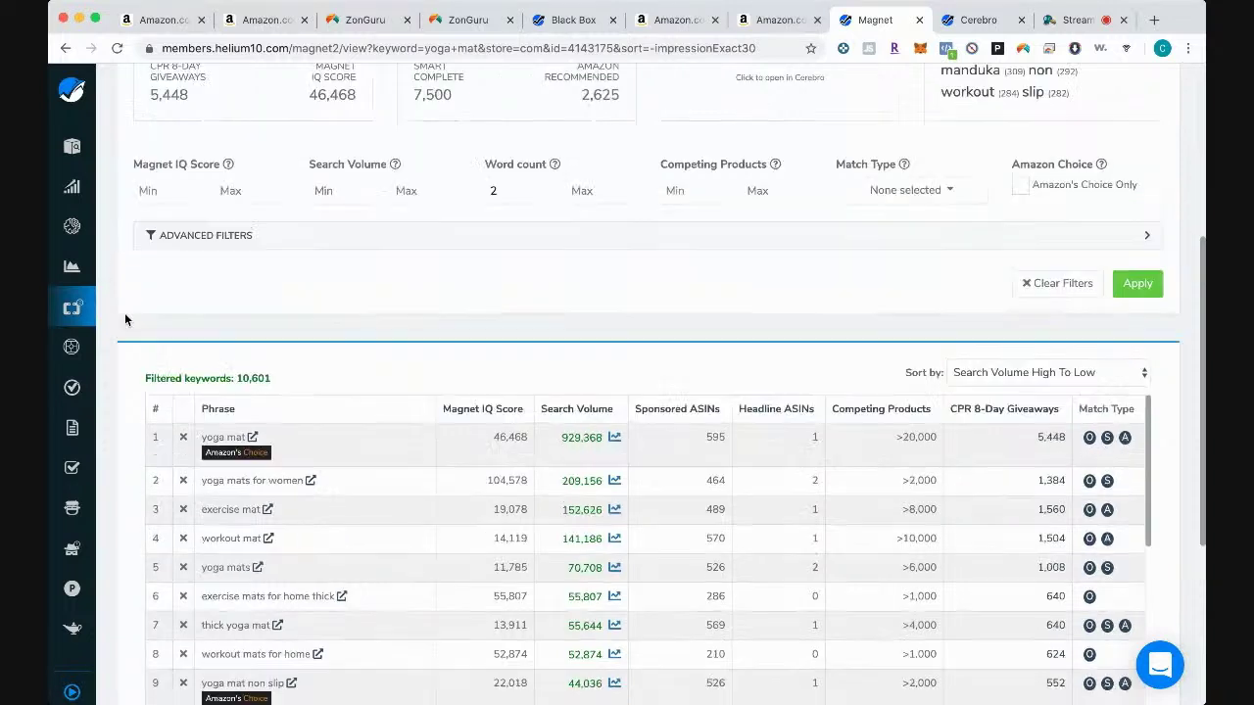
scroll(125, 318, down, 3)
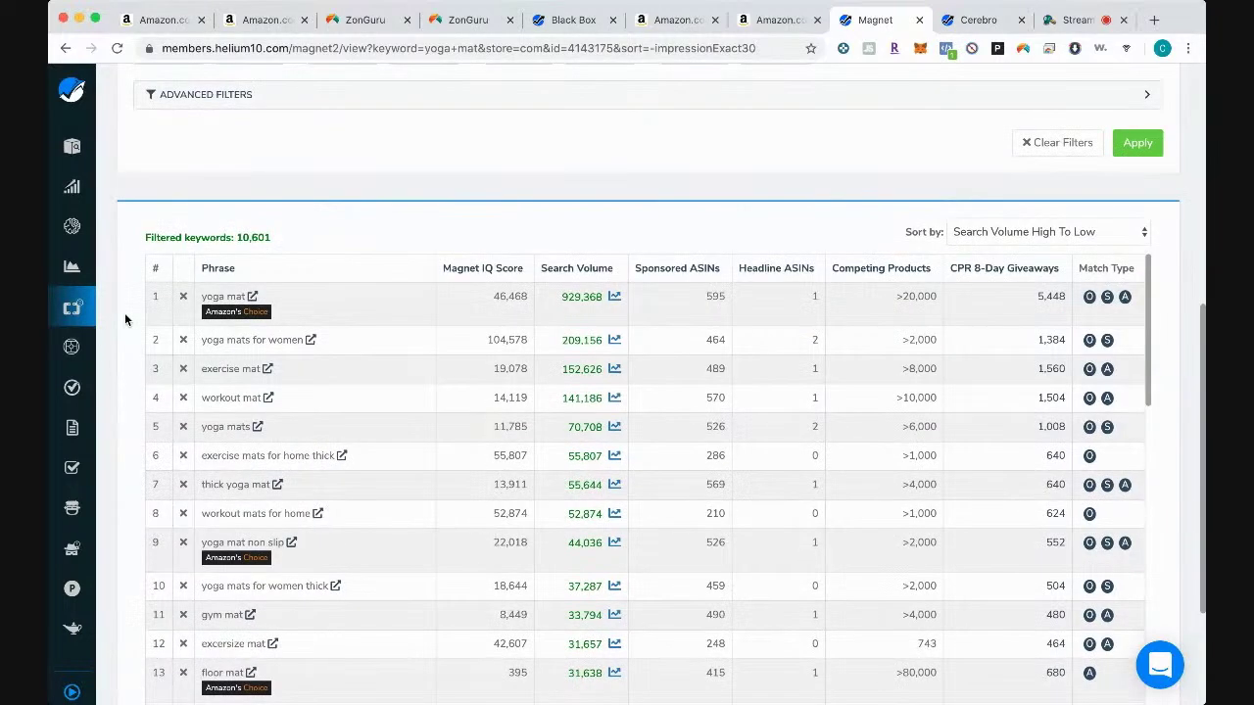
Step: Filter the yoga mat keywords to a minimum search volume of 5000, with the minimum word count cleared
scroll(124, 319, up, 4)
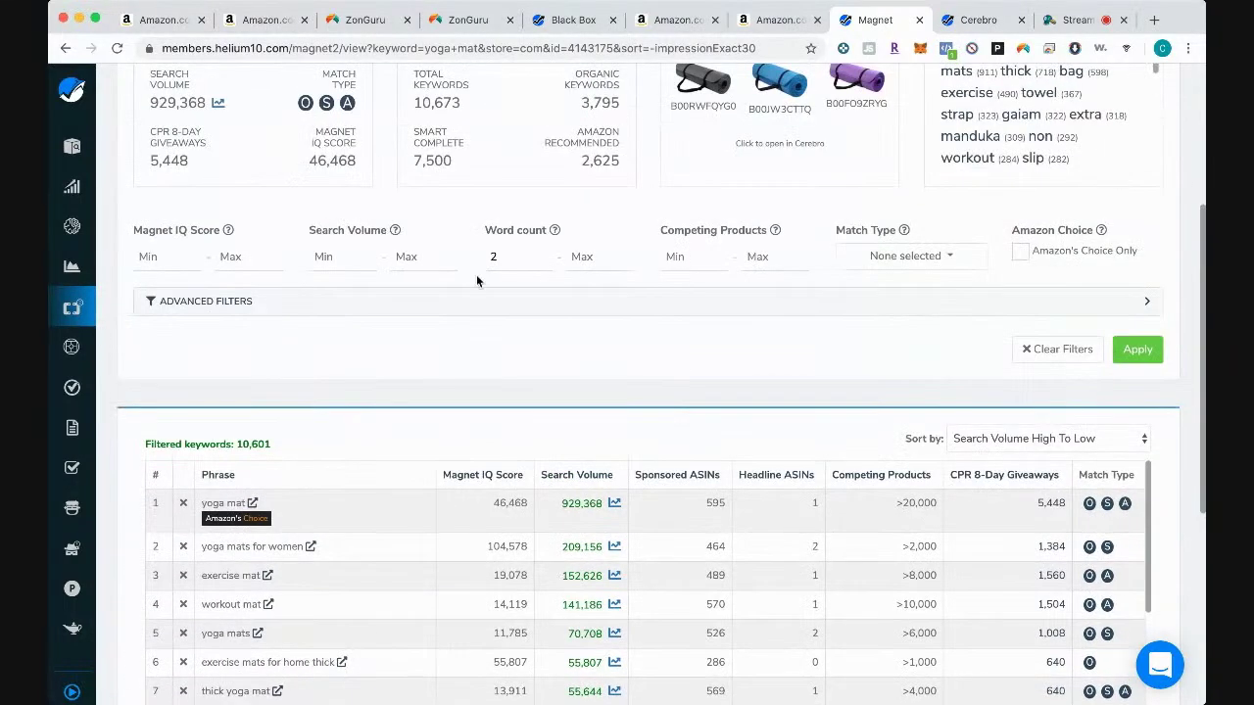
click(323, 257)
text(5000)
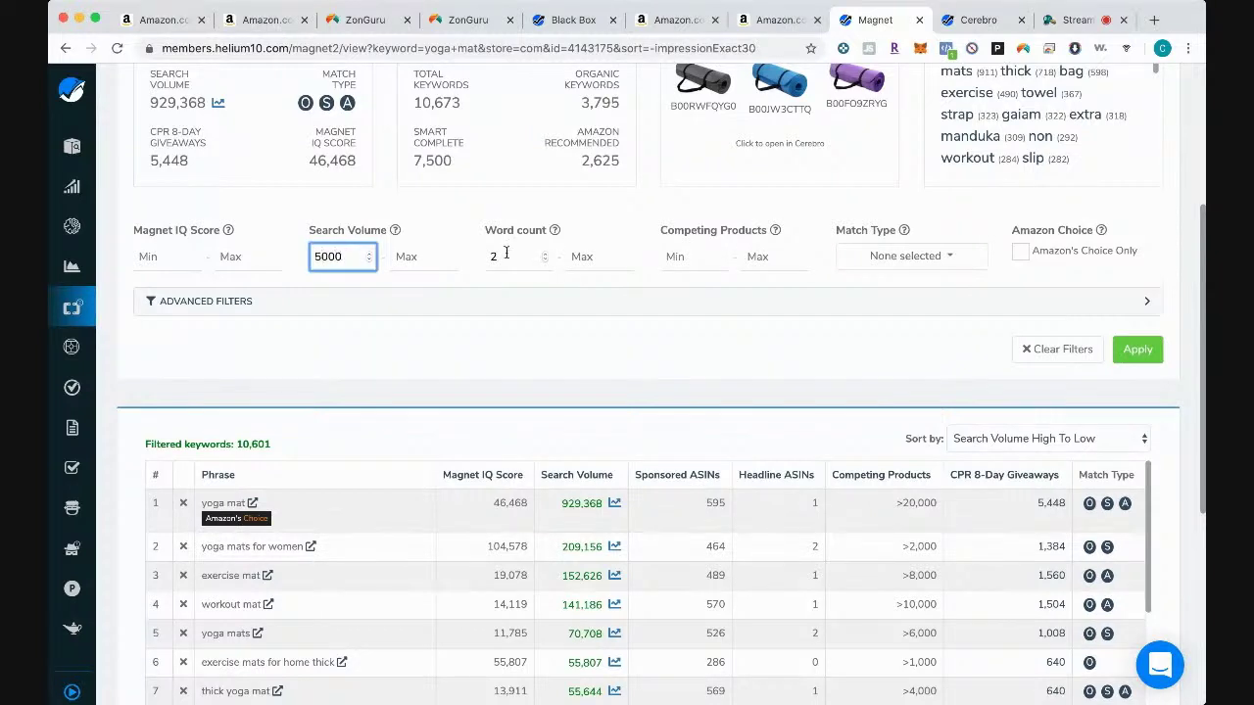
key(Tab)
key(BackSpace)
click(693, 341)
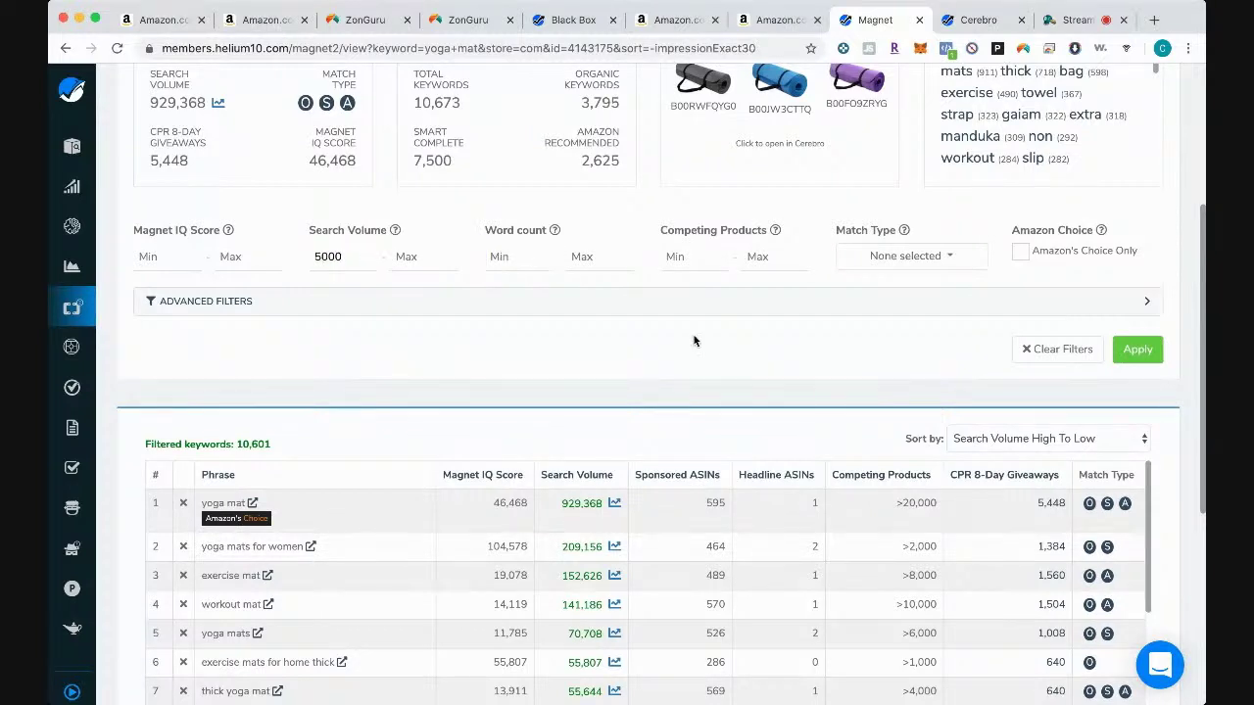
click(1147, 359)
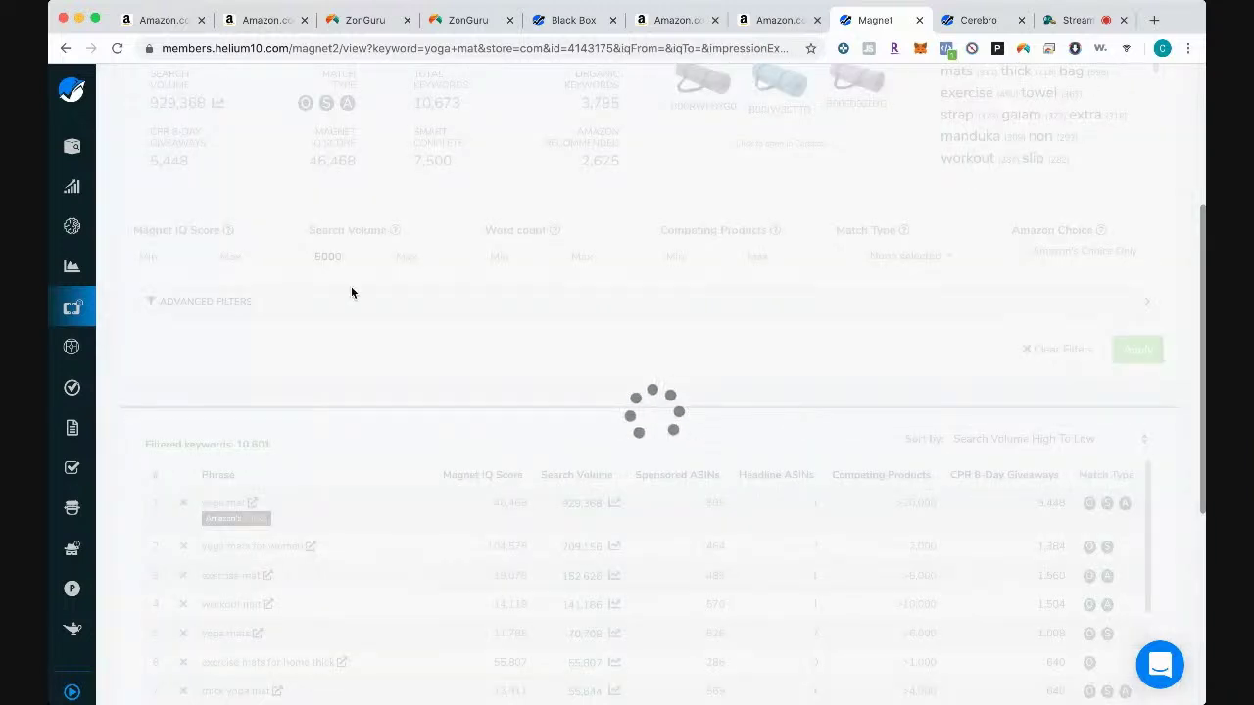
Step: Review the filtered yoga mat keywords and the keyword distribution summary
scroll(398, 388, down, 5)
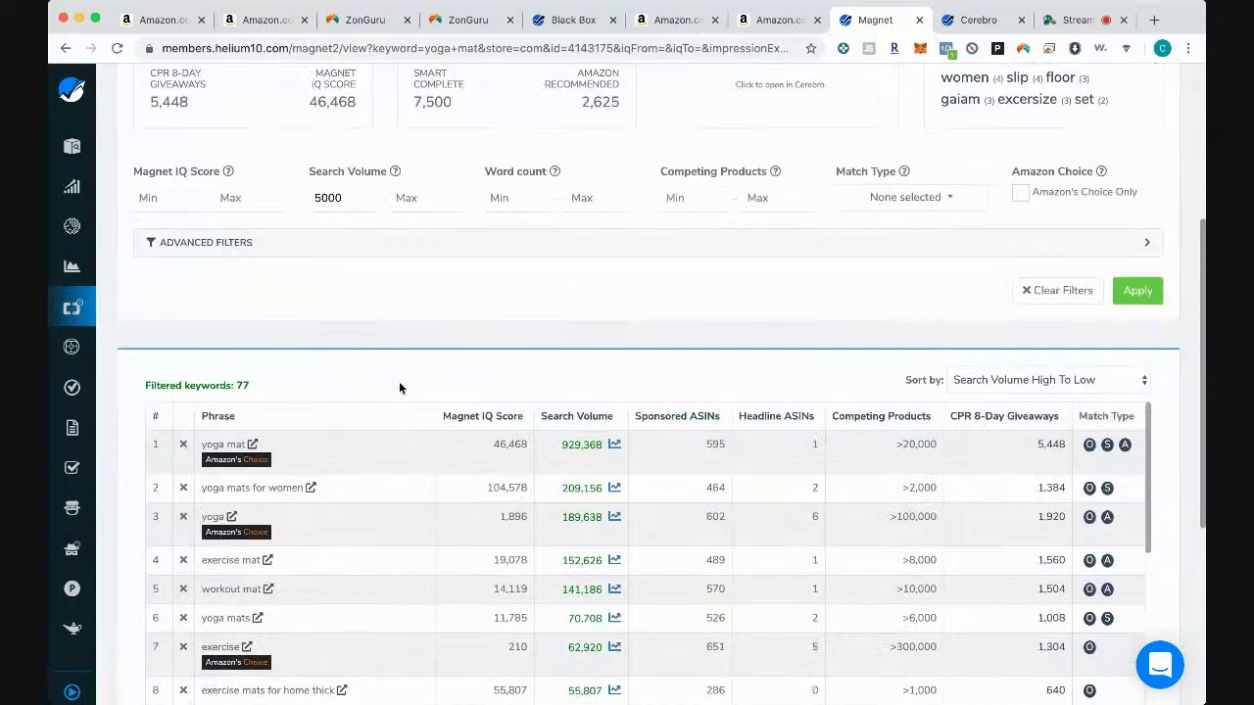
scroll(398, 381, up, 1)
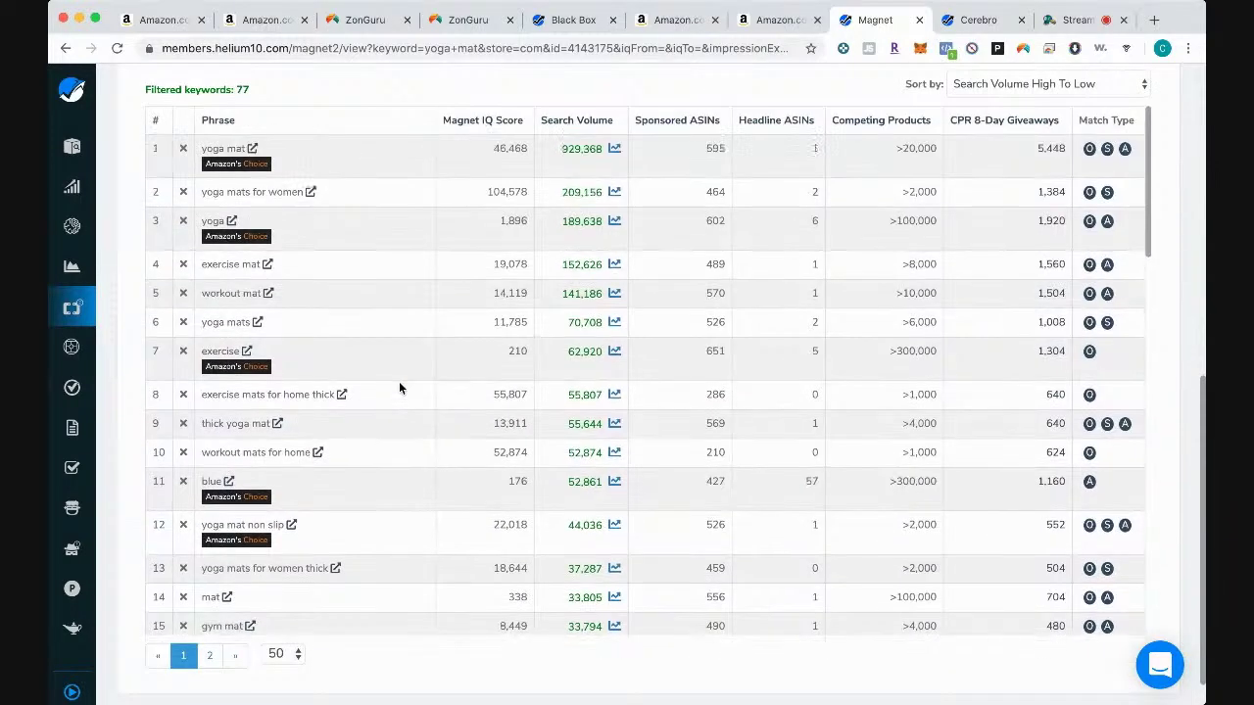
scroll(433, 196, up, 3)
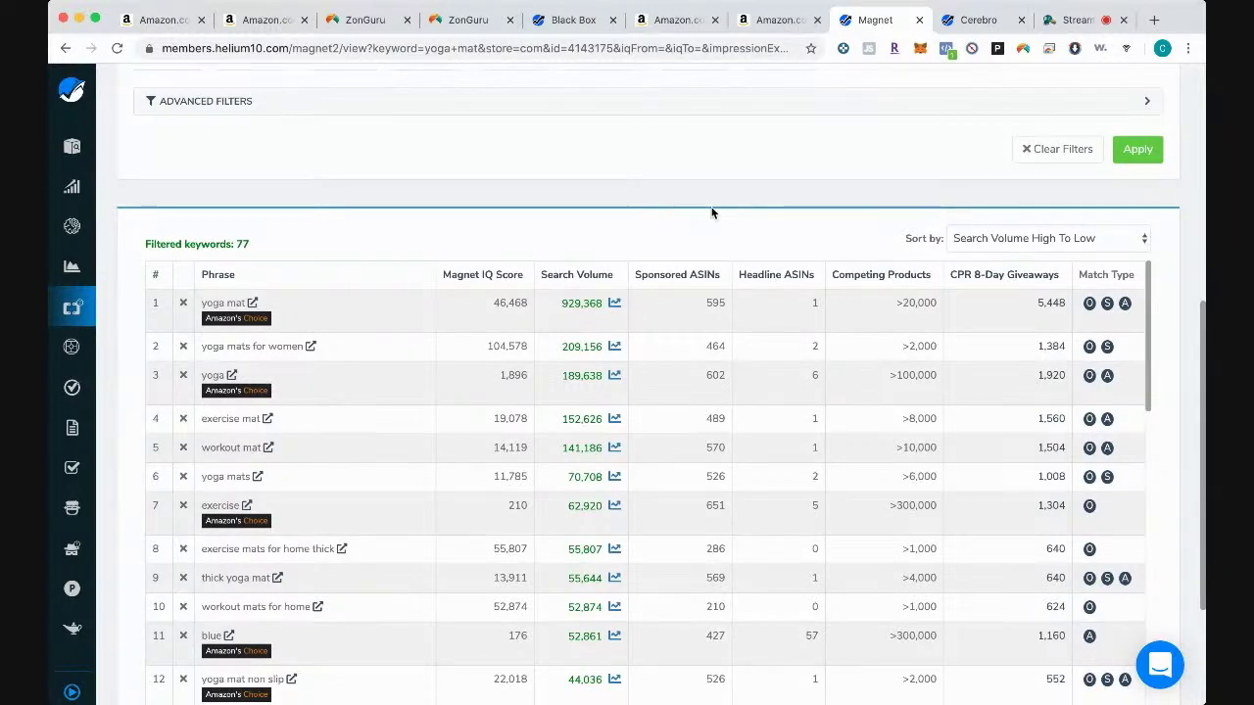
scroll(712, 212, up, 2)
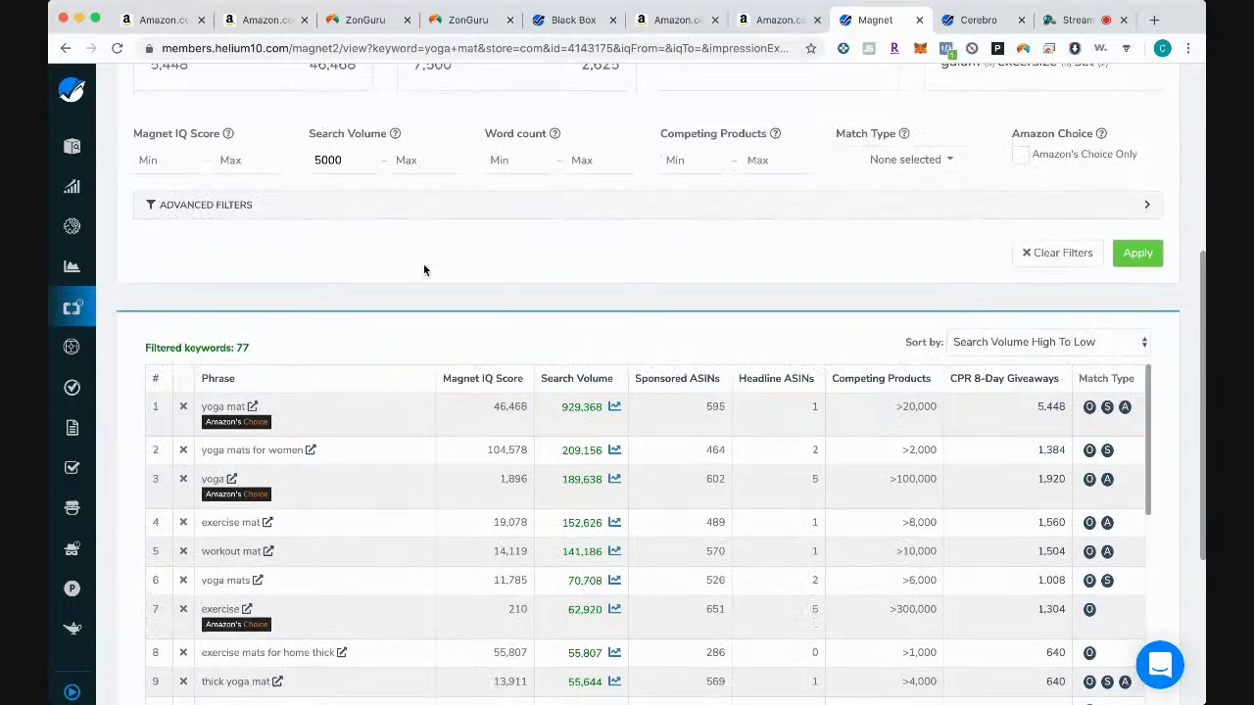
scroll(424, 270, up, 3)
scroll(434, 275, up, 1)
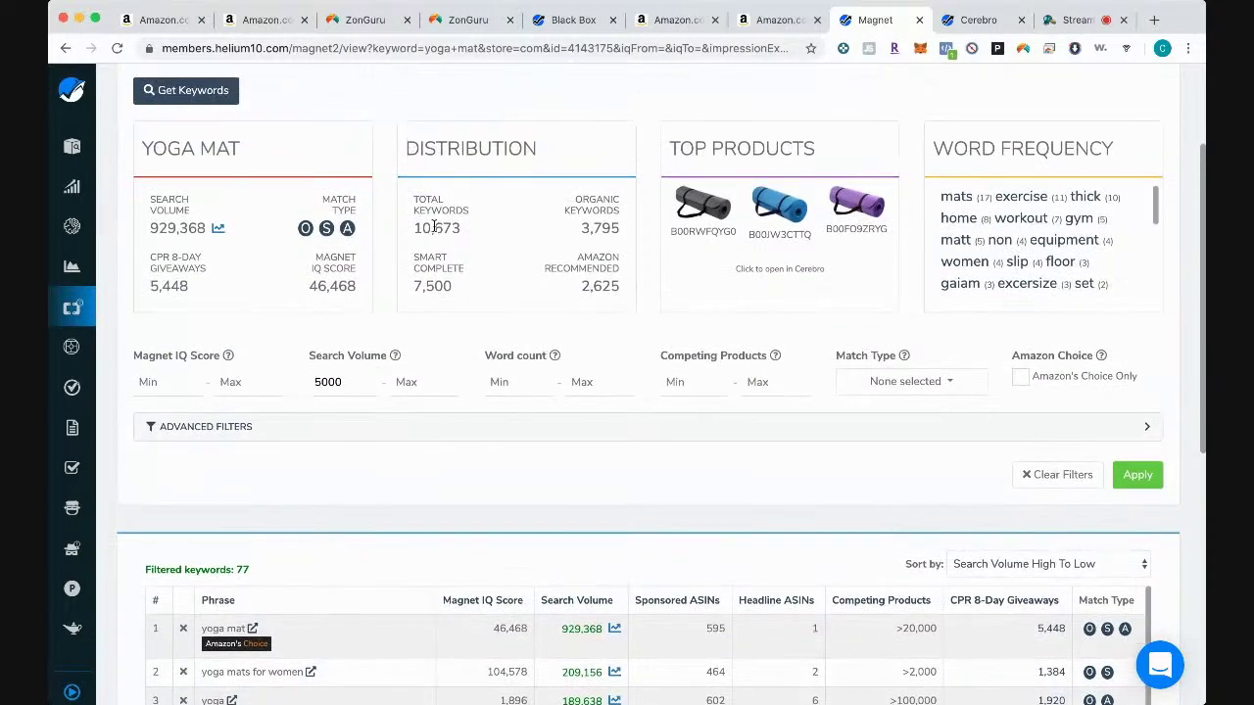
Step: Switch to ZonGuru, open Keywords on Fire and look through the existing keyword sessions
click(466, 21)
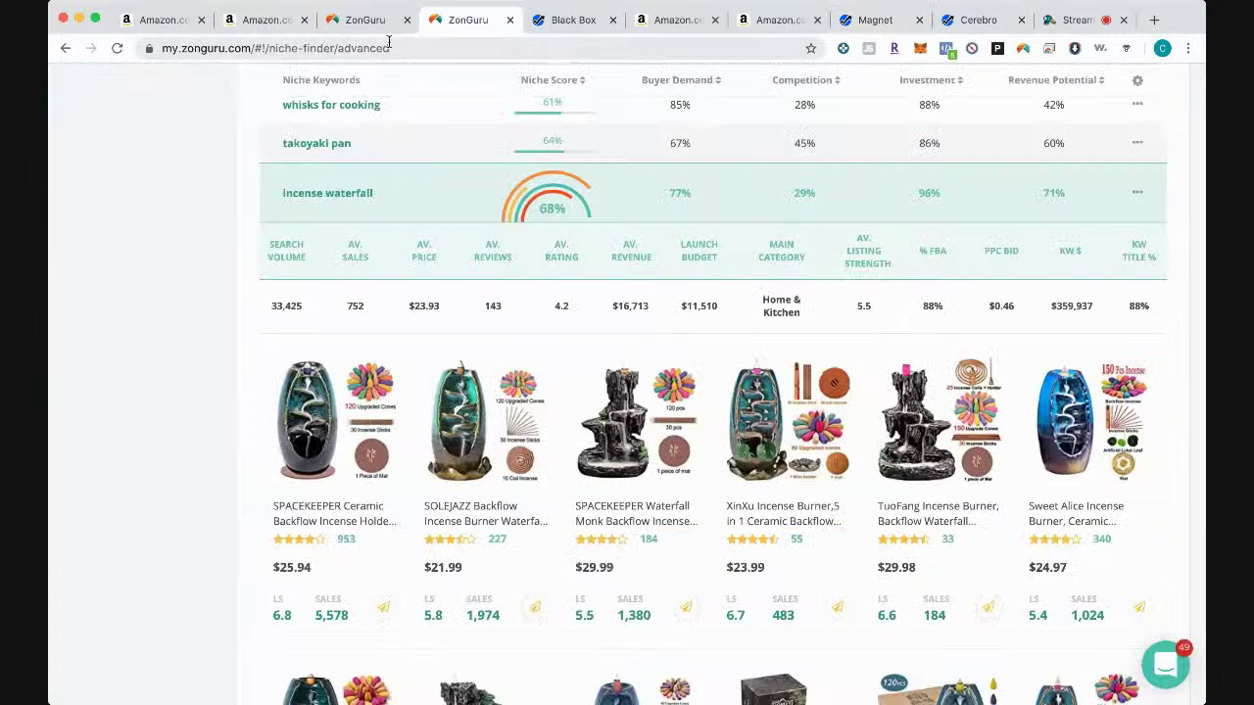
scroll(243, 189, down, 5)
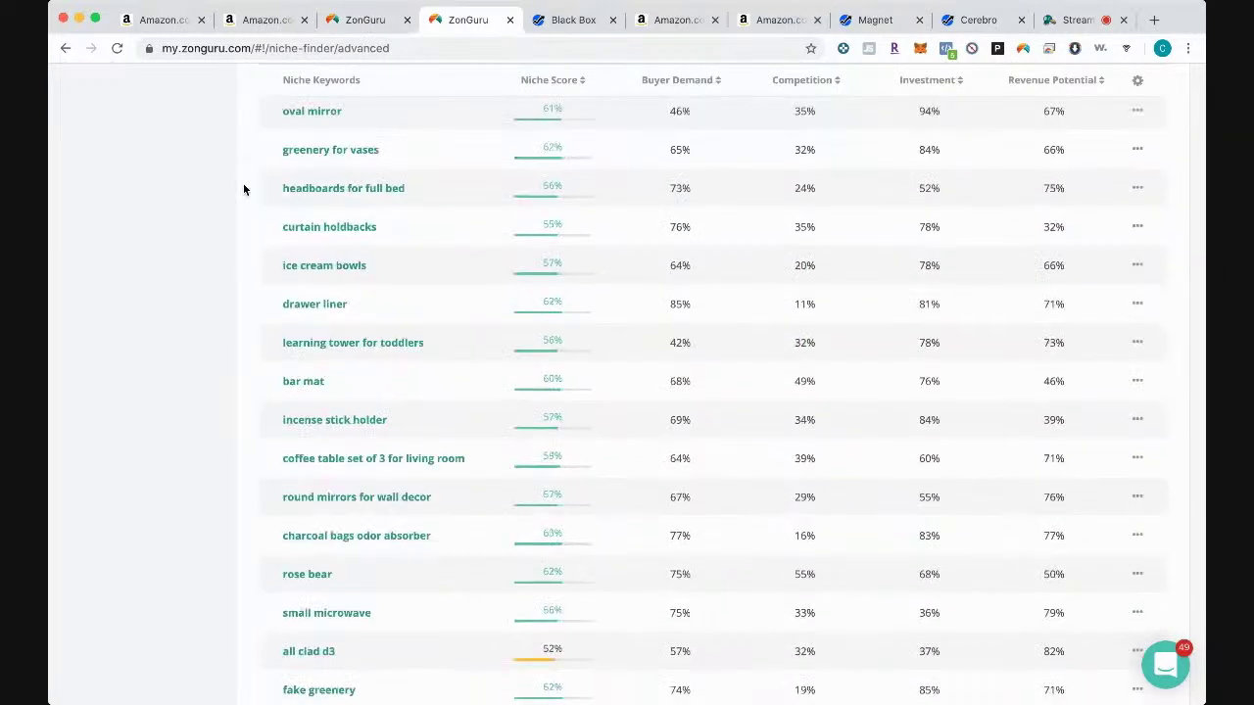
scroll(244, 189, up, 10)
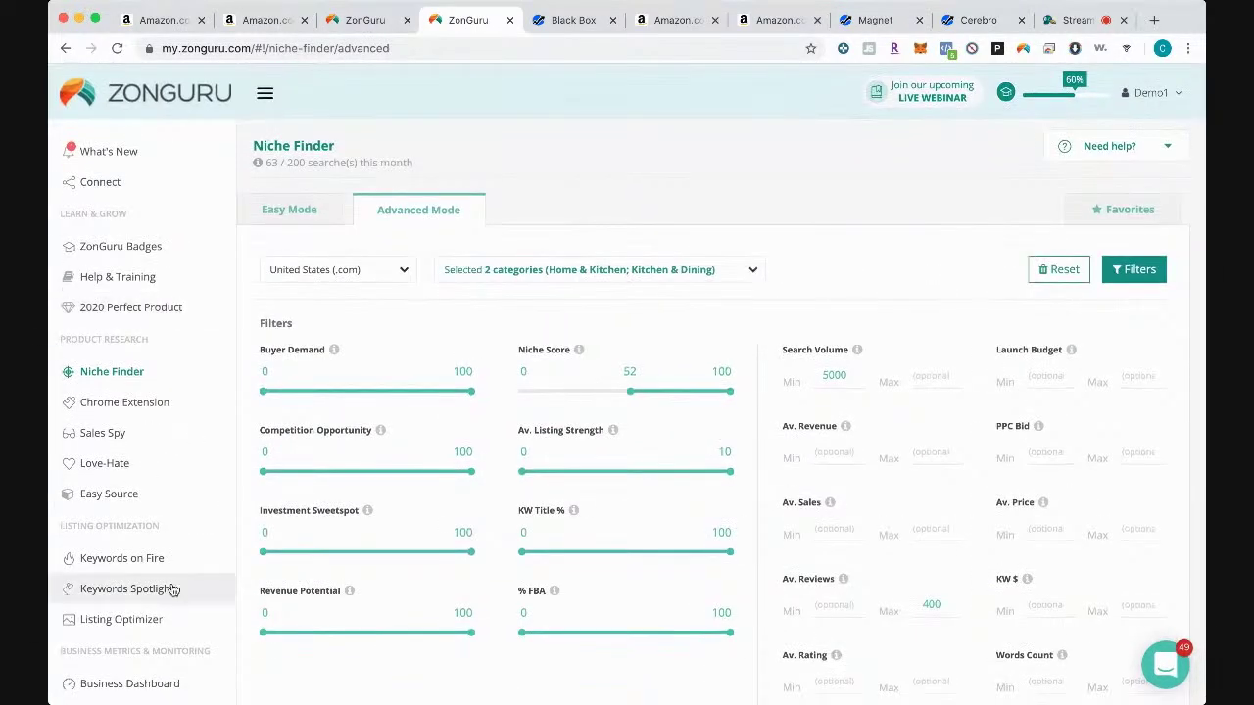
click(147, 565)
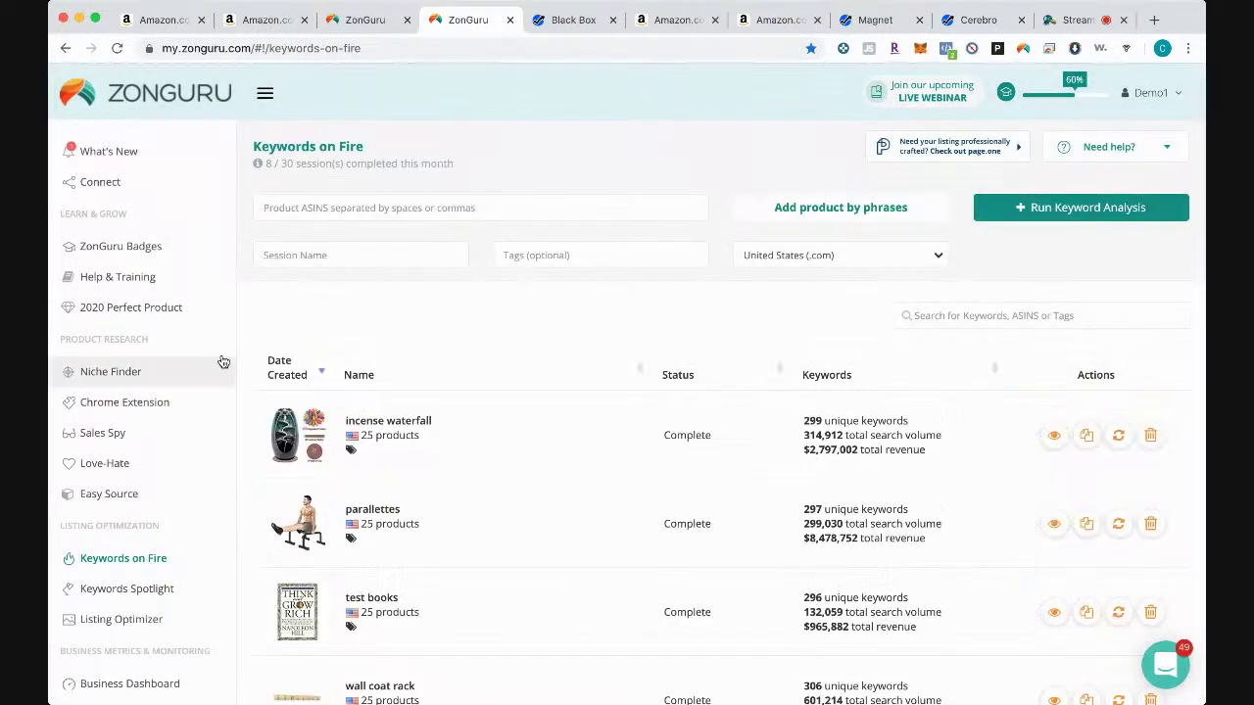
scroll(231, 333, down, 1)
scroll(235, 316, down, 3)
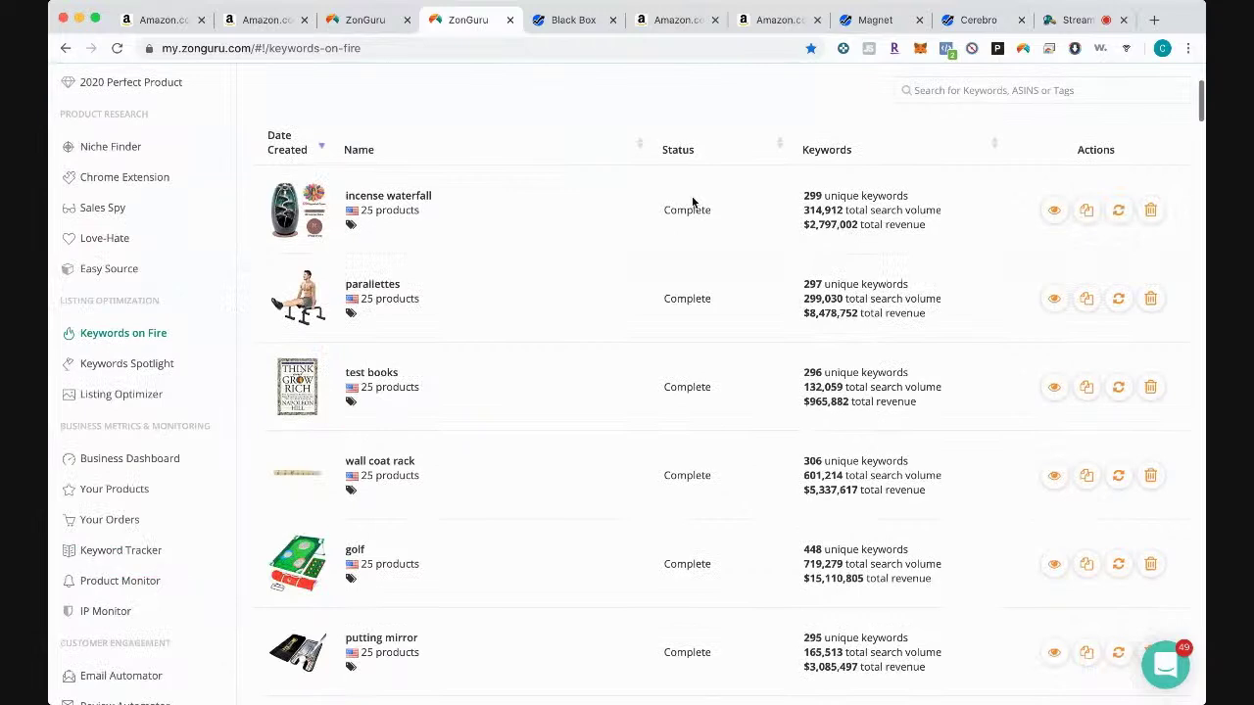
scroll(649, 437, down, 4)
scroll(649, 438, down, 3)
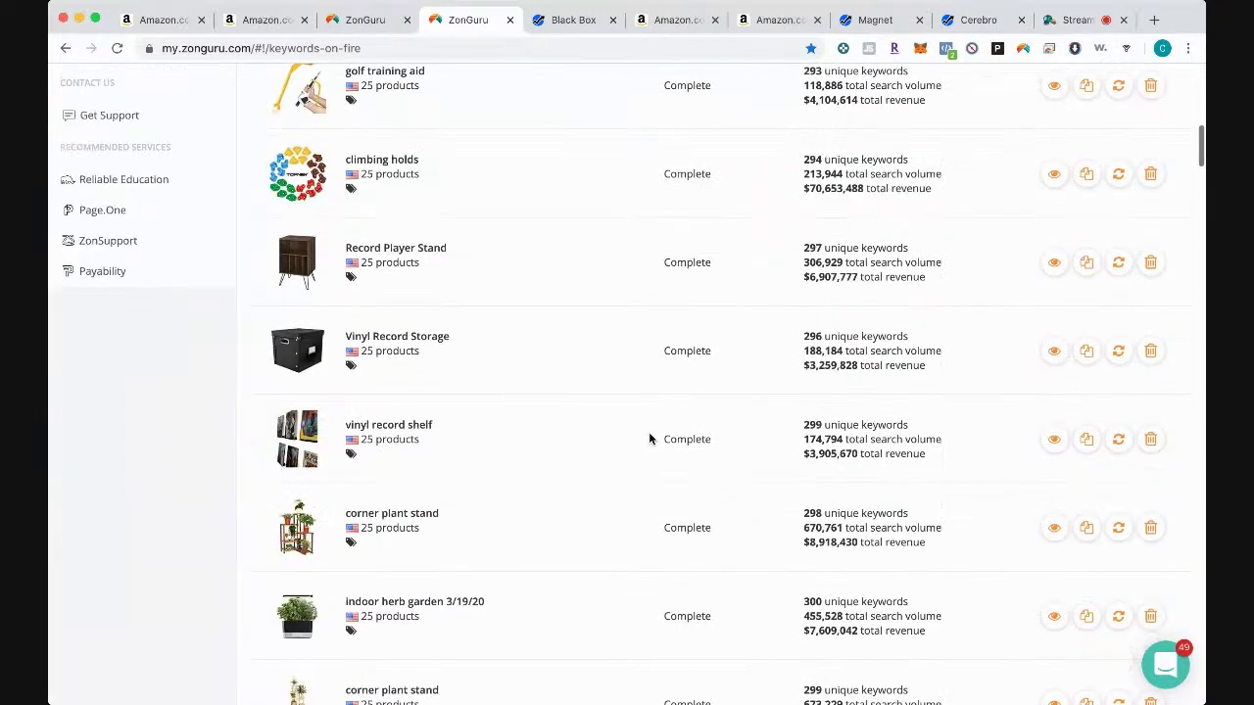
scroll(650, 437, up, 10)
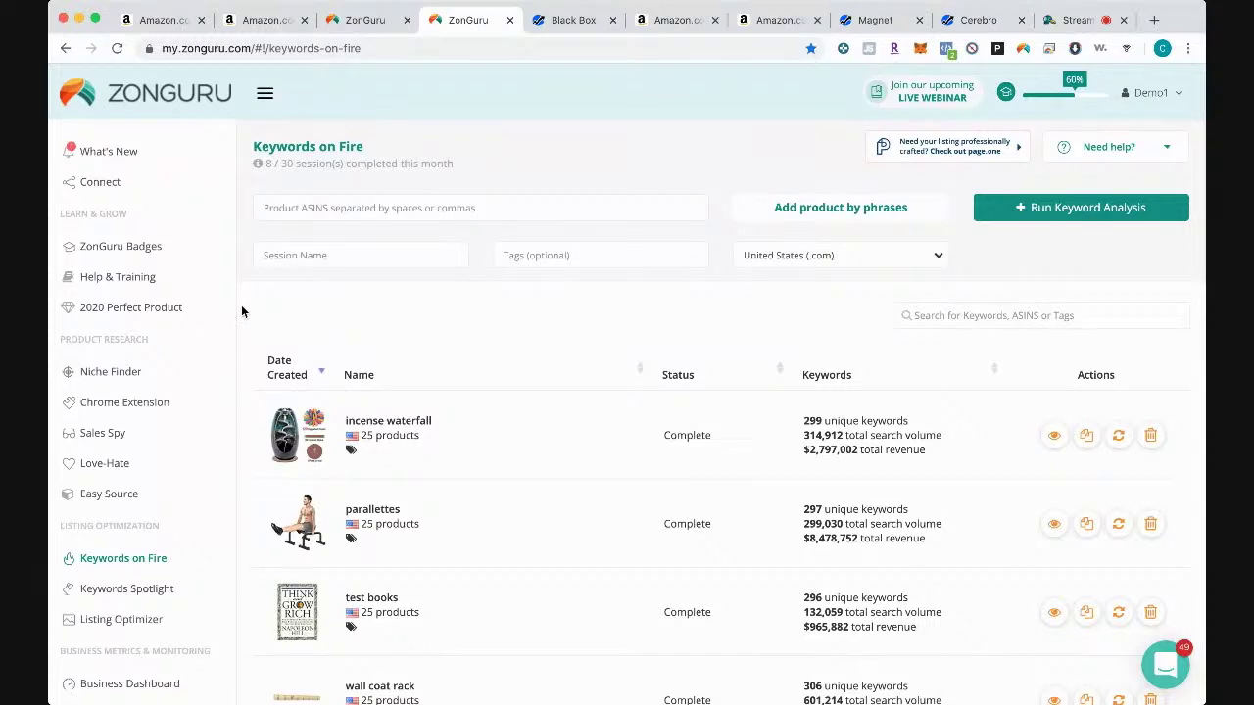
Step: Search for products to analyze by the phrase "yoga mat" in the United States (.com) marketplace
click(821, 208)
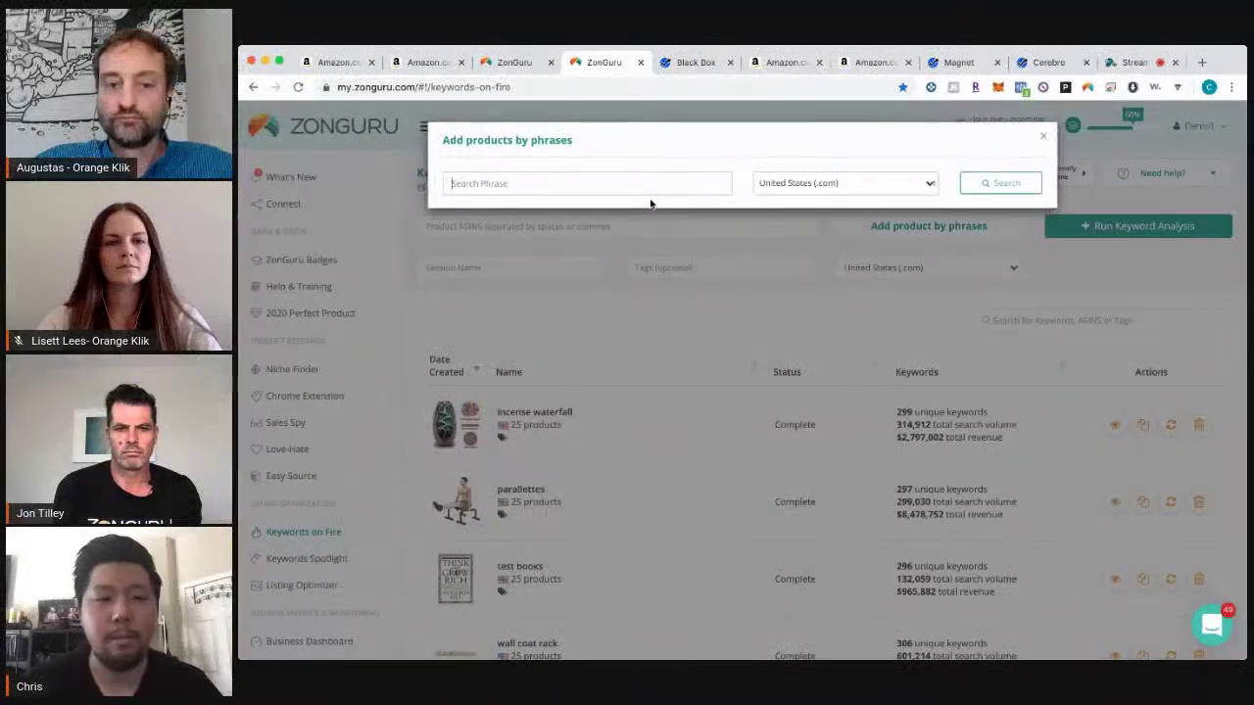
click(647, 186)
text(yoga mat)
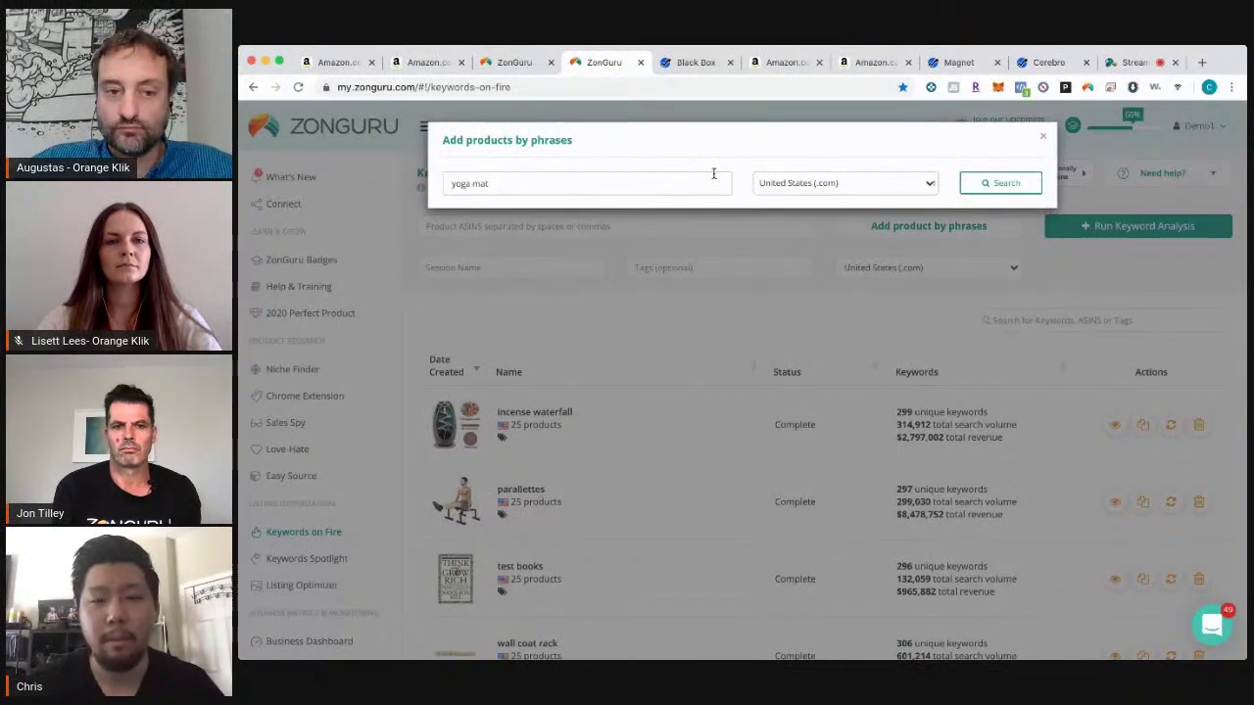
click(999, 182)
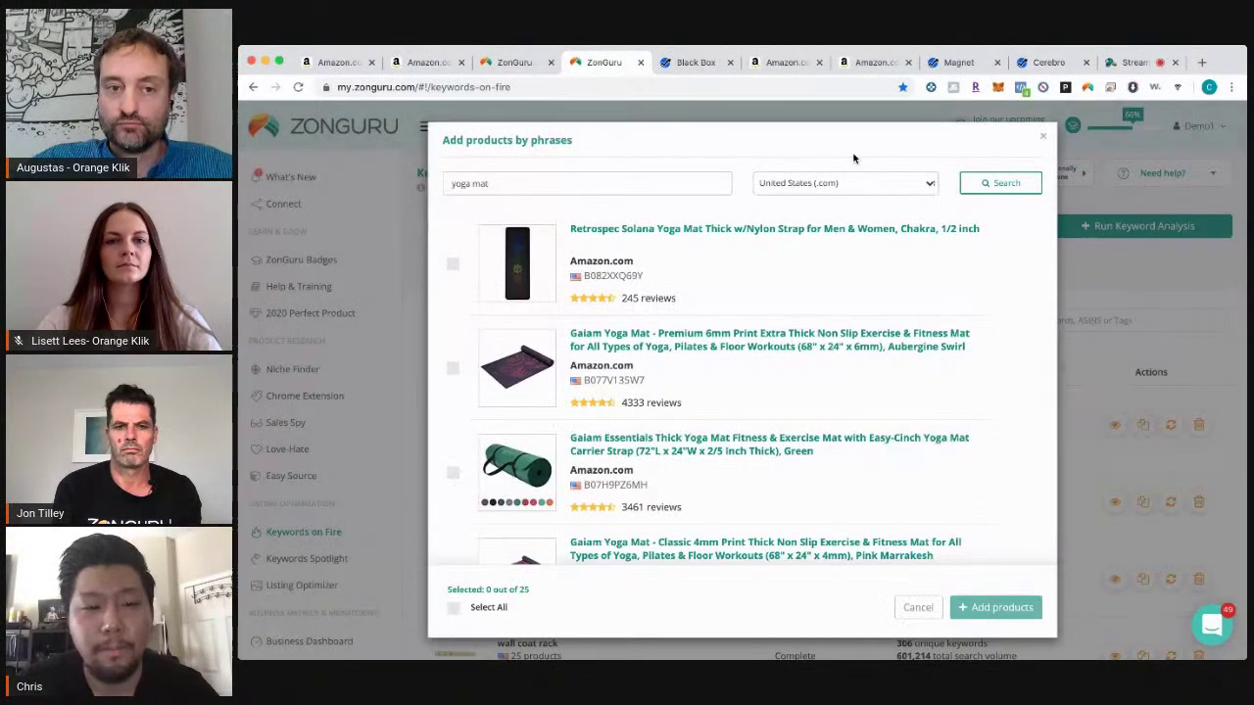
Step: Look through the found yoga mat products, select all of them and add them to the keyword analysis
scroll(674, 461, down, 9)
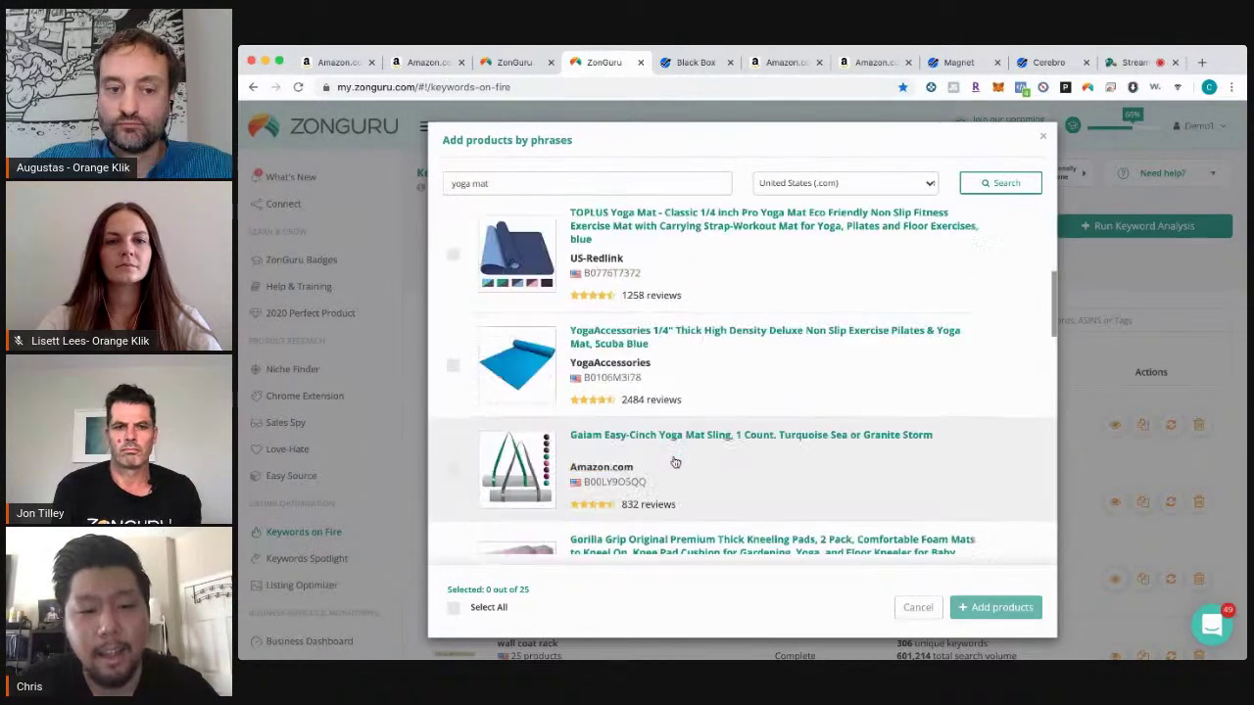
scroll(673, 462, down, 10)
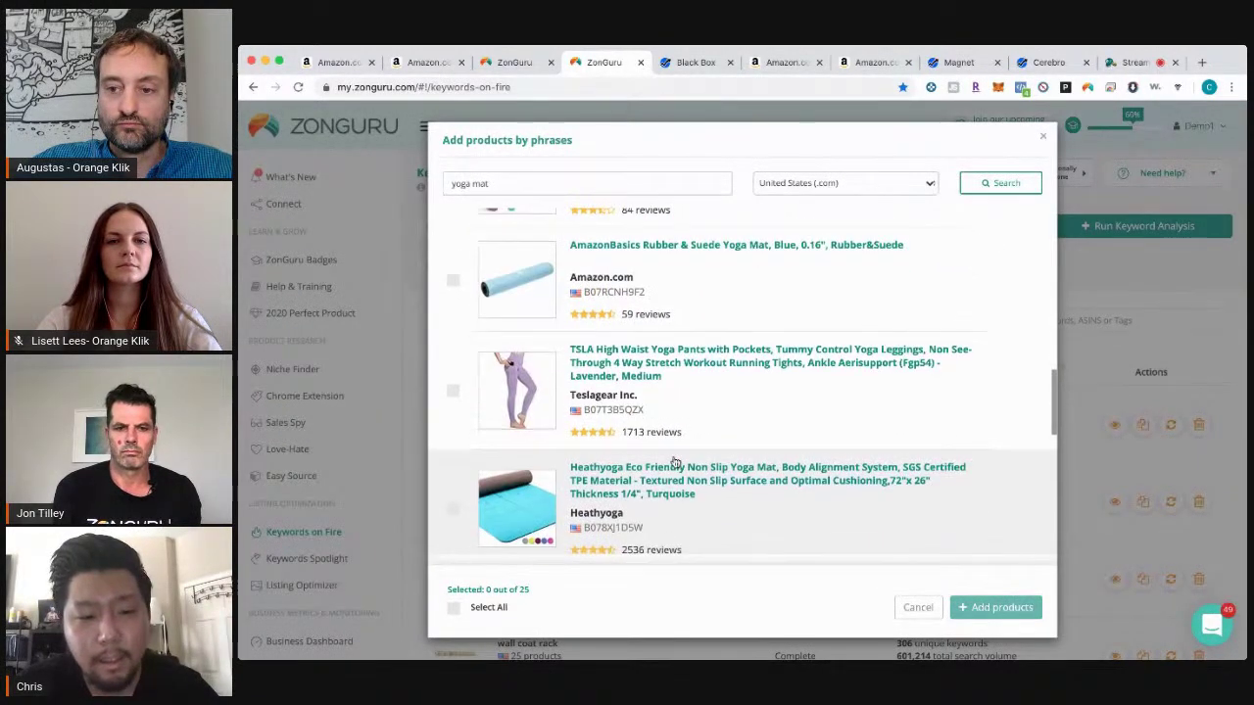
scroll(666, 468, up, 20)
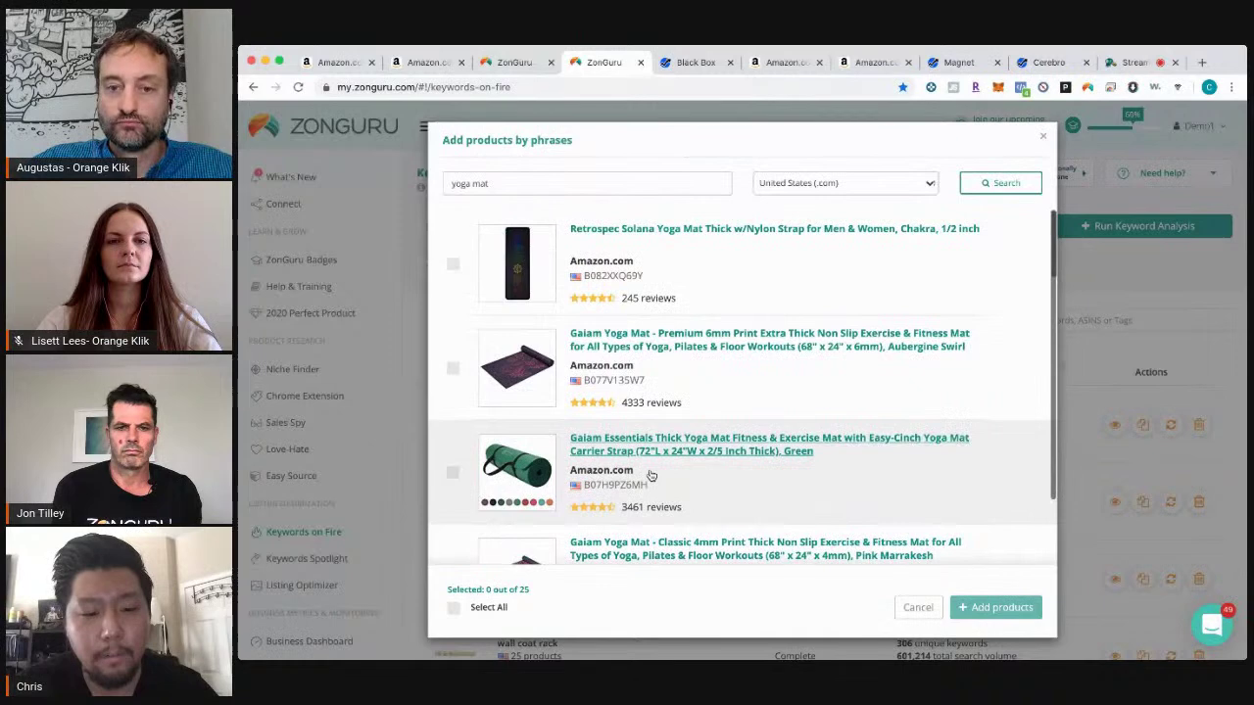
click(454, 607)
click(984, 607)
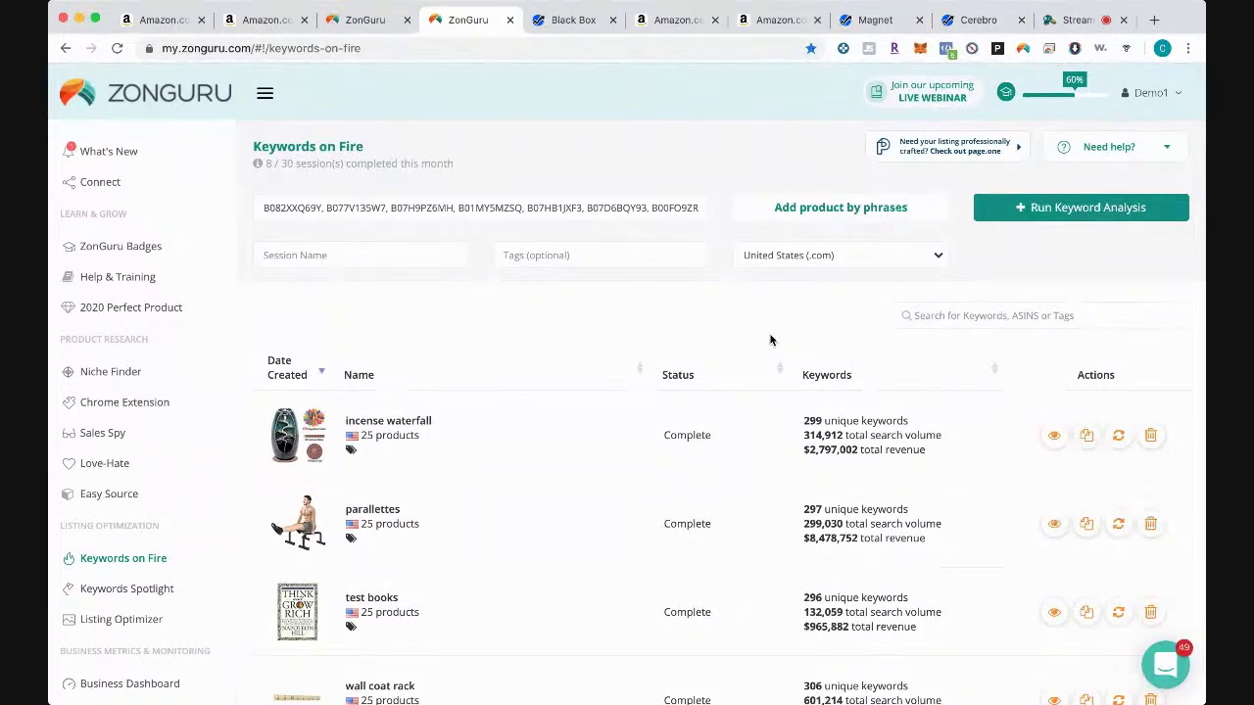
scroll(770, 340, down, 2)
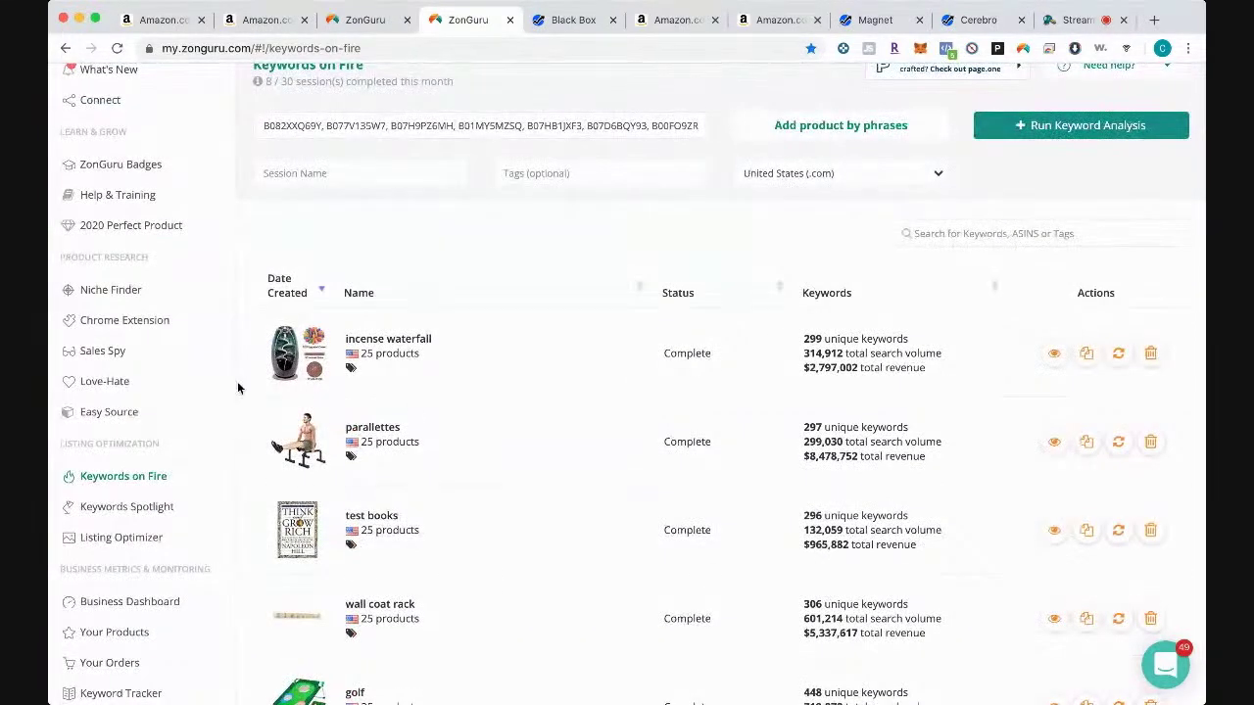
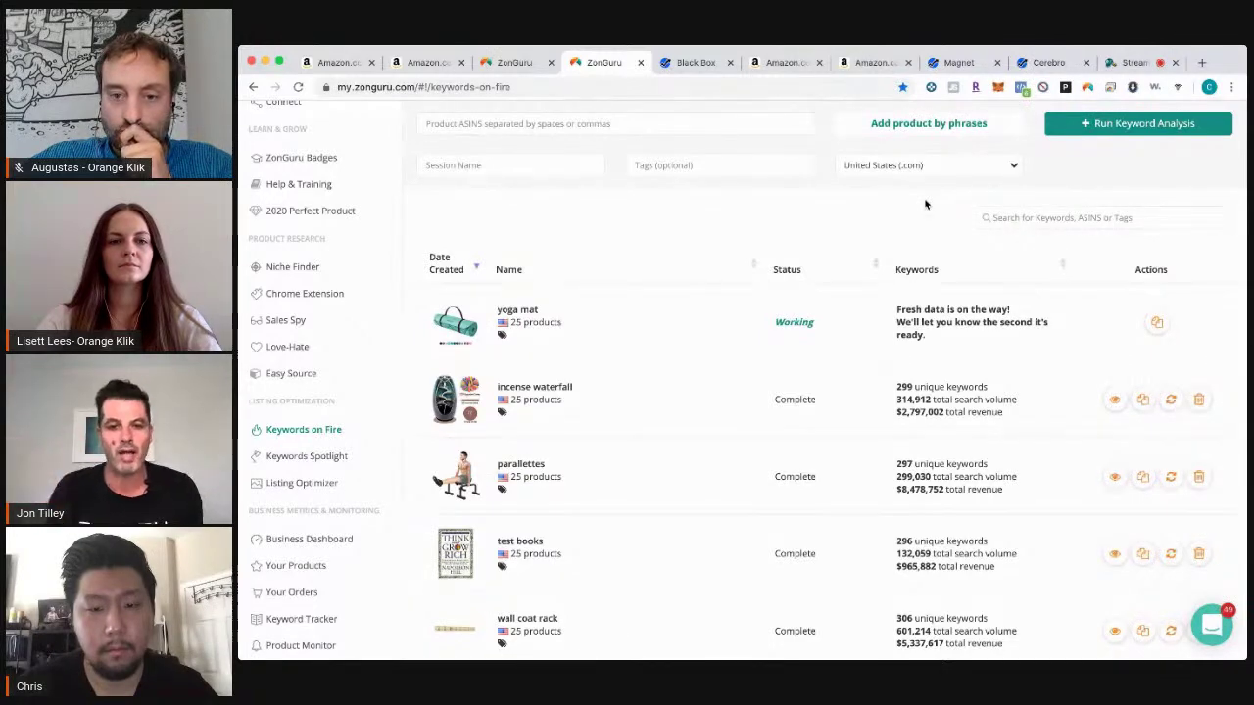
Step: Move the Magnet browser tab beside the ZonGuru tabs and return to its keyword search form
drag(955, 63, 703, 63)
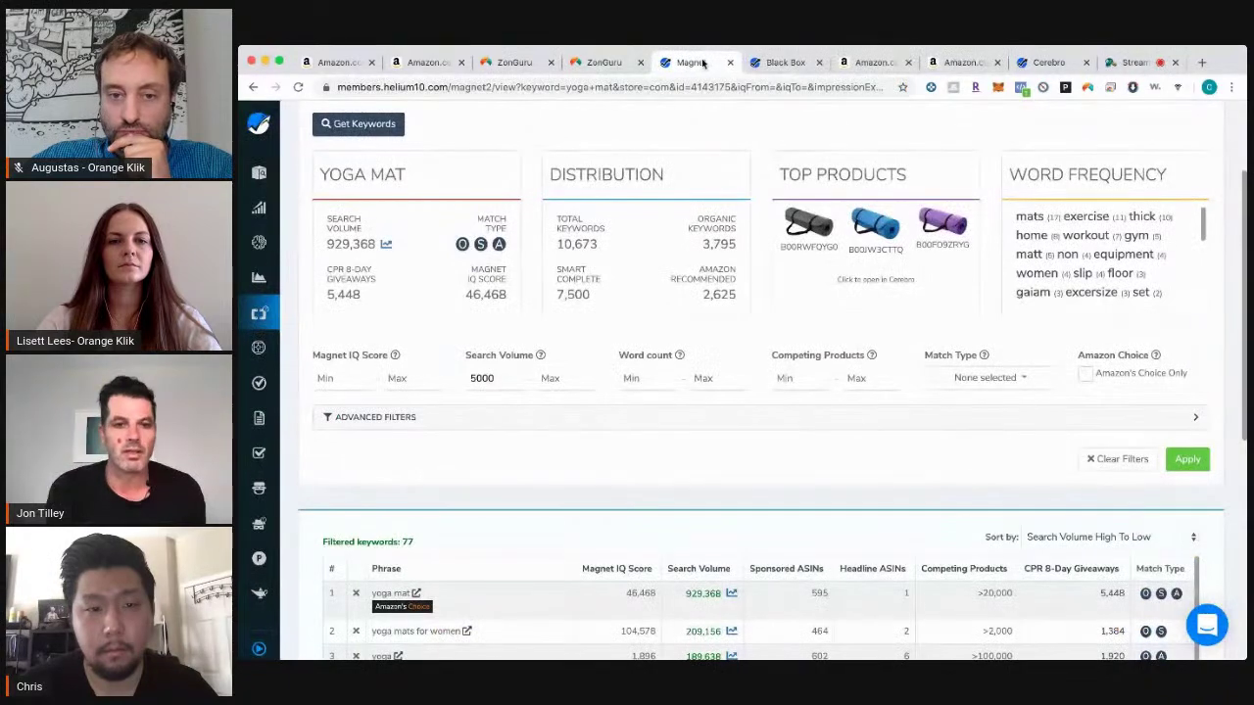
click(588, 62)
click(691, 62)
scroll(569, 244, up, 1)
scroll(569, 244, up, 2)
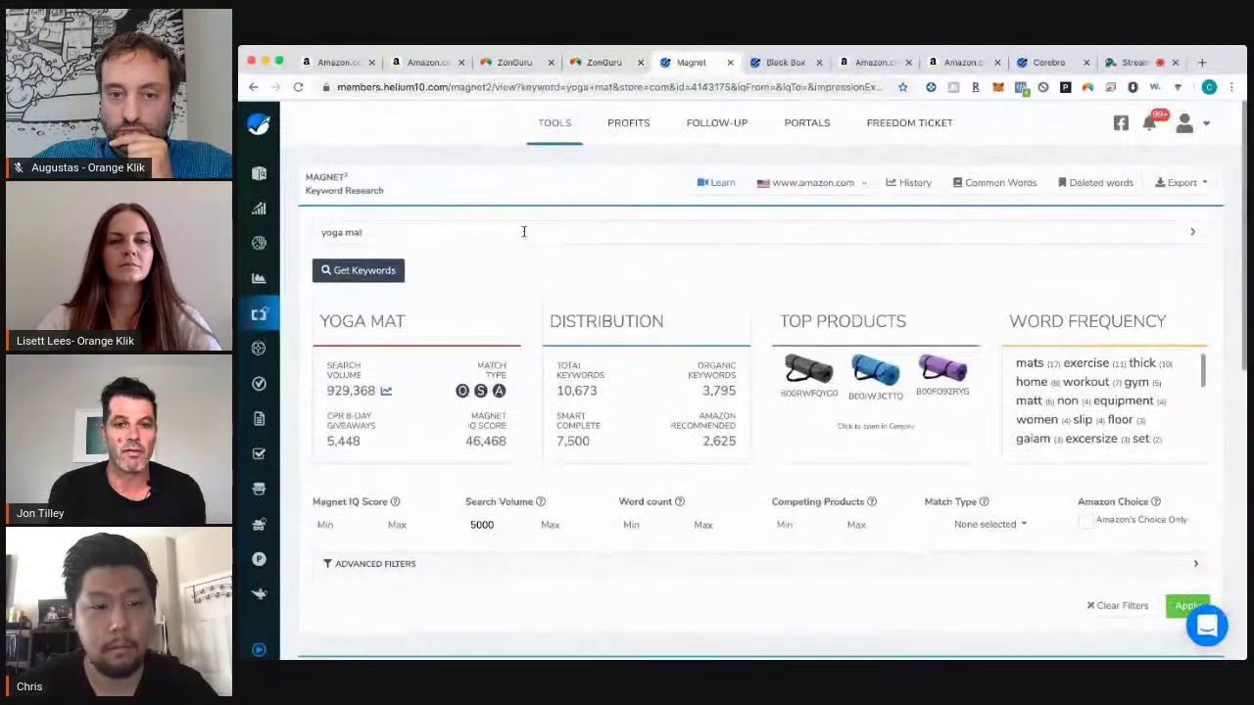
Step: Run a new Magnet keyword search for "incense waterfall" instead of loading the earlier one from history
triple_click(523, 235)
key(BackSpace)
text(incense waterfall)
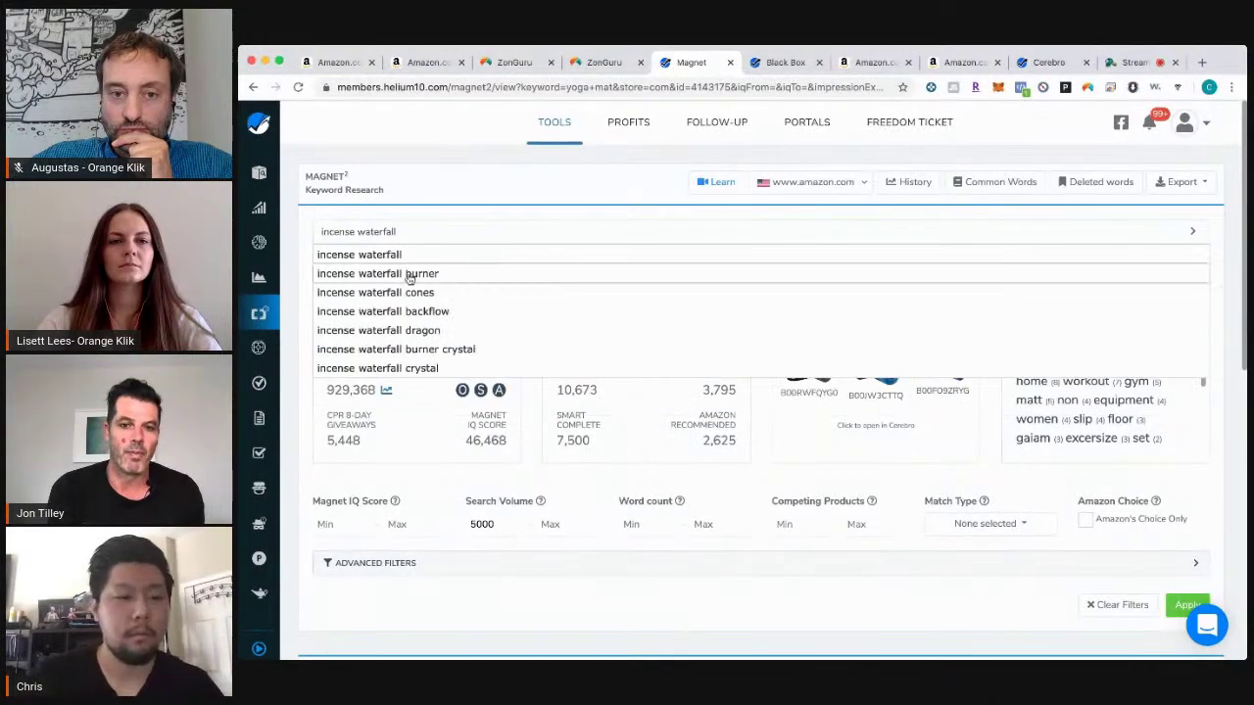
click(385, 255)
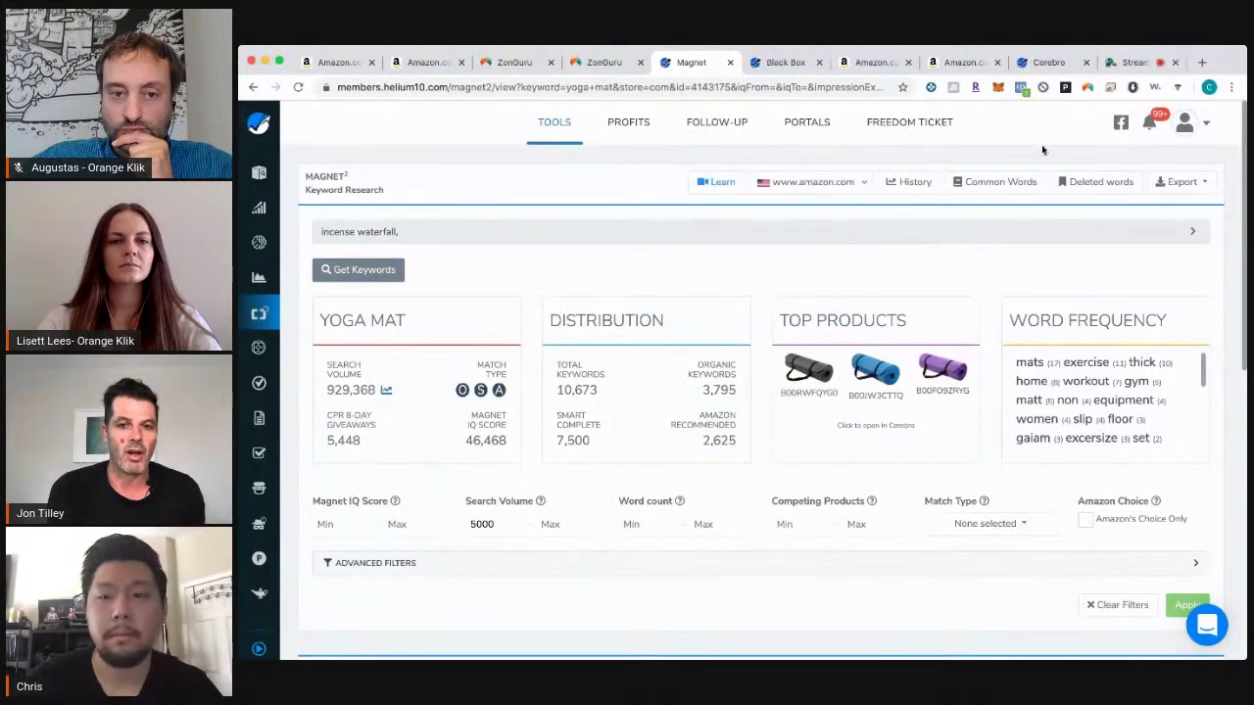
key(Return)
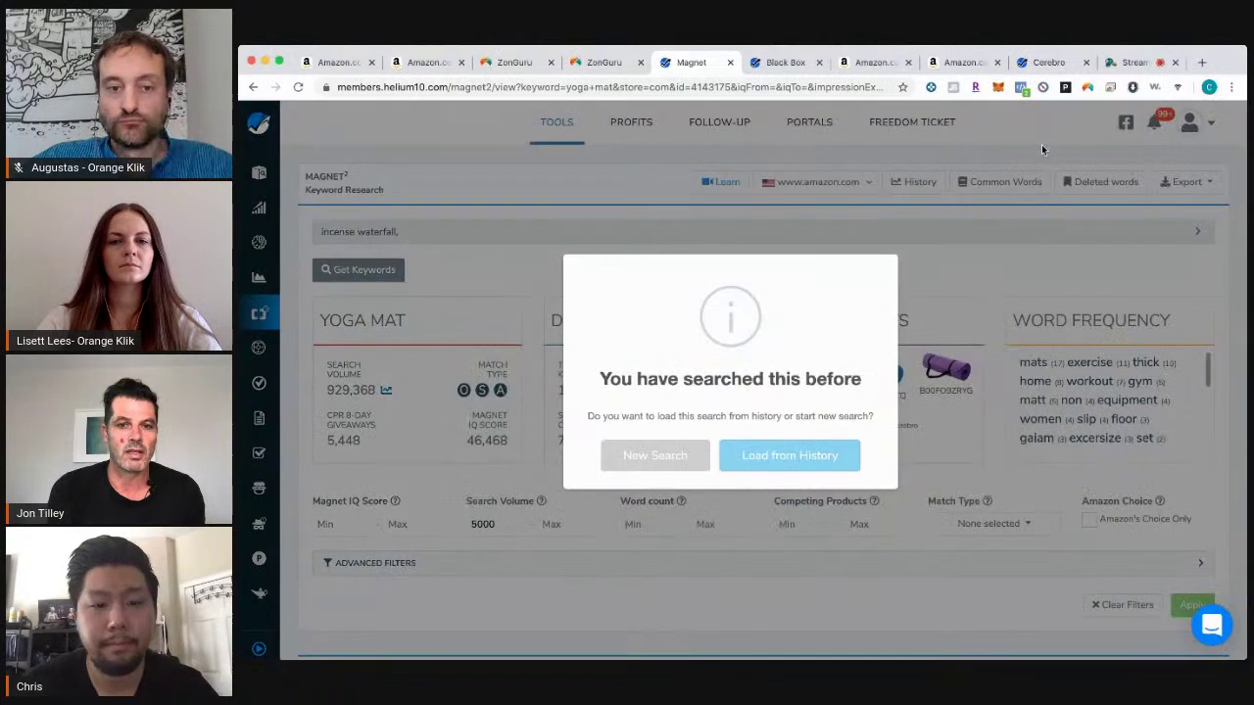
click(638, 468)
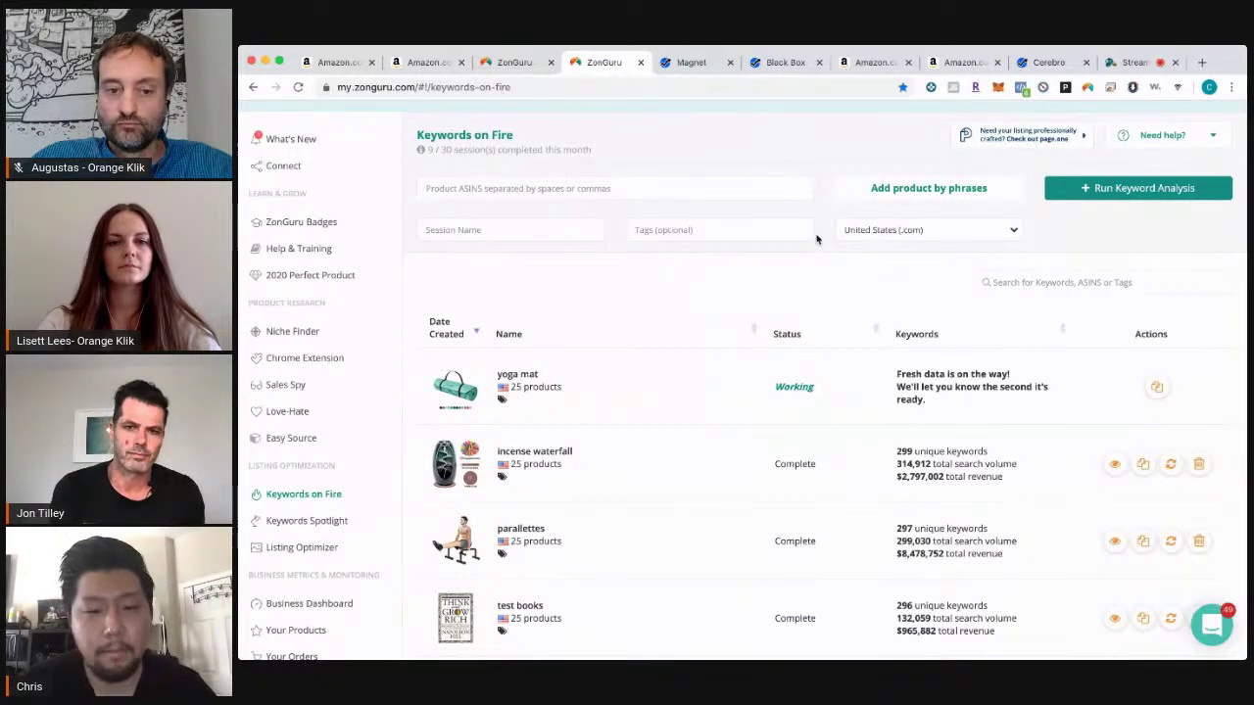
Step: Open the completed incense waterfall session in ZonGuru's Keywords on Fire and examine its keyword metrics
scroll(896, 244, down, 3)
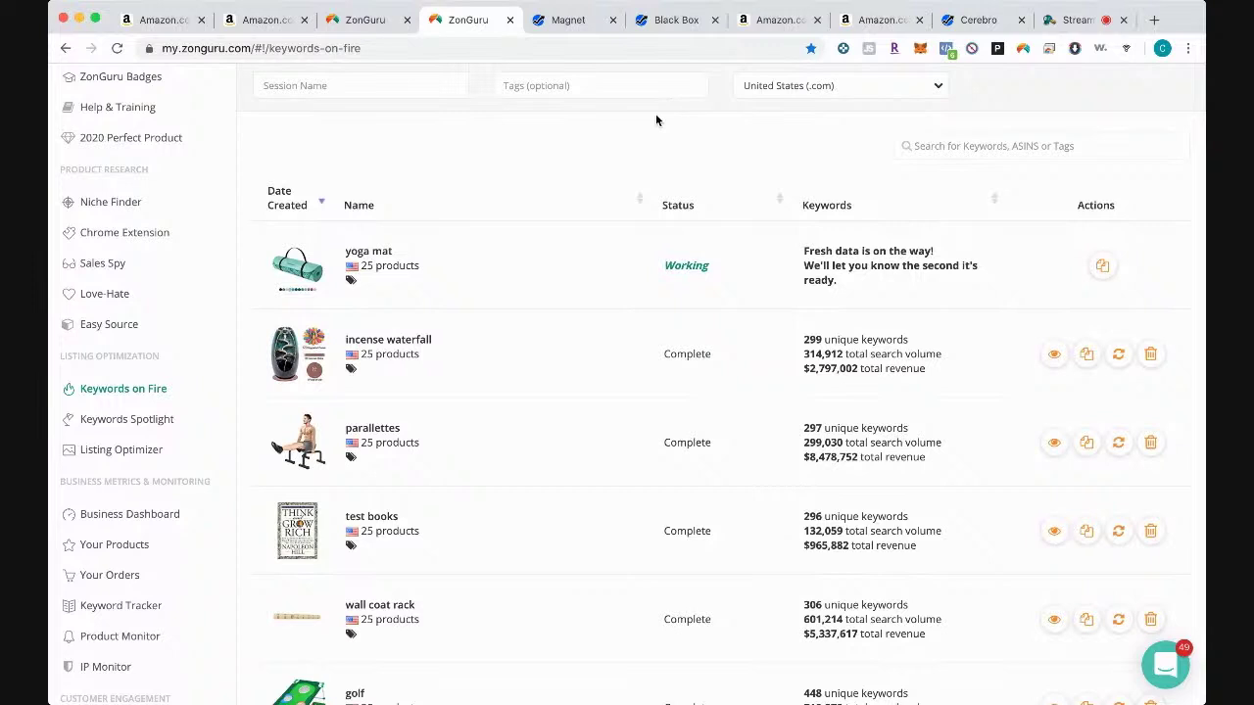
click(1053, 357)
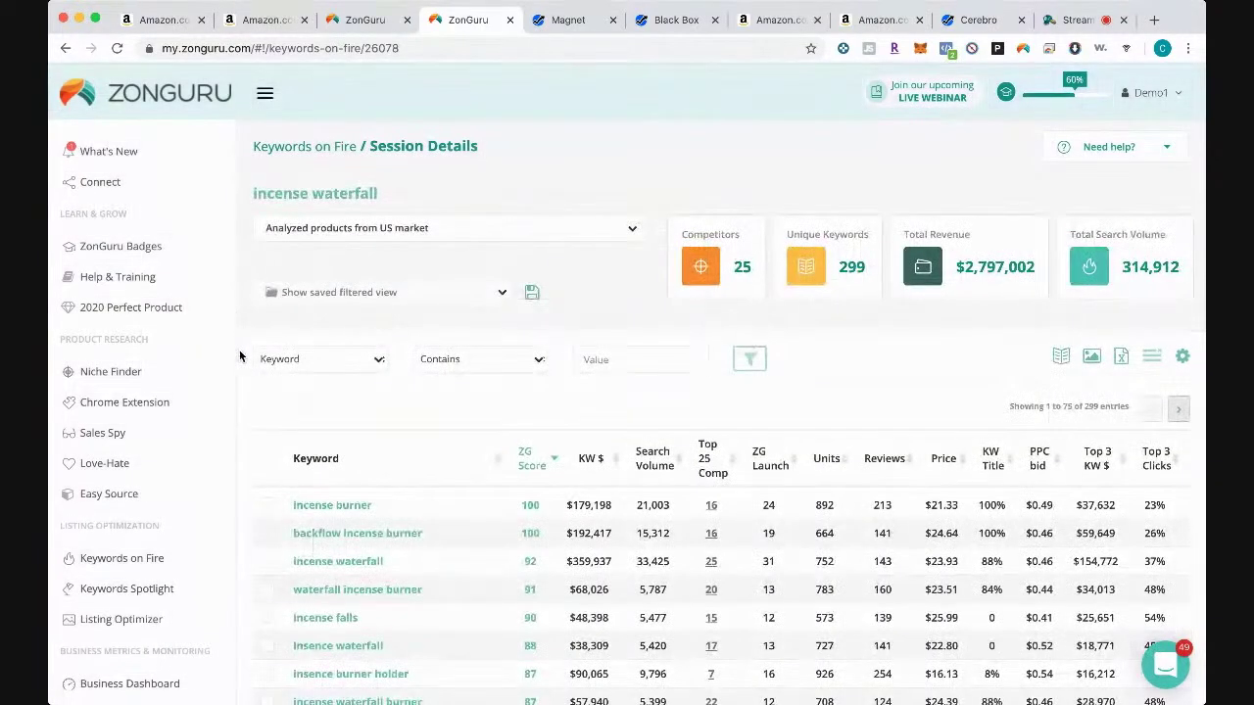
scroll(240, 356, down, 3)
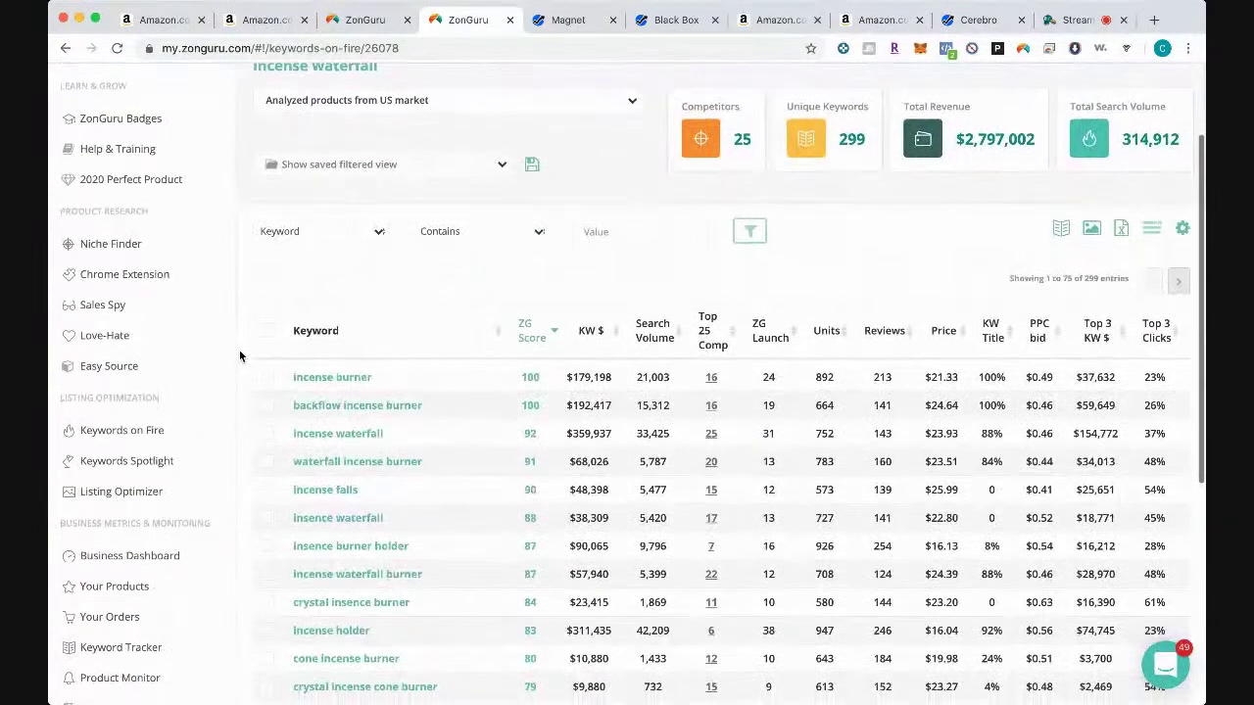
scroll(240, 357, up, 1)
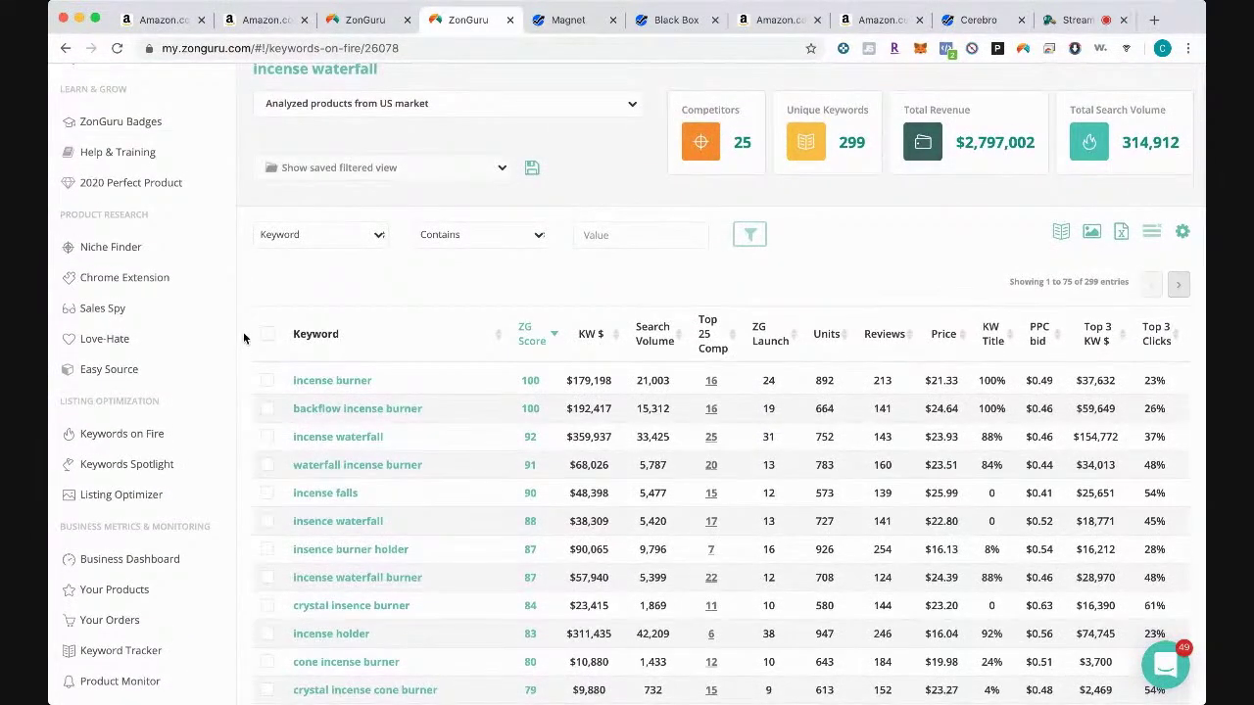
Step: Look over the incense waterfall session's summary figures and keyword metrics in Keywords on Fire
scroll(243, 338, up, 2)
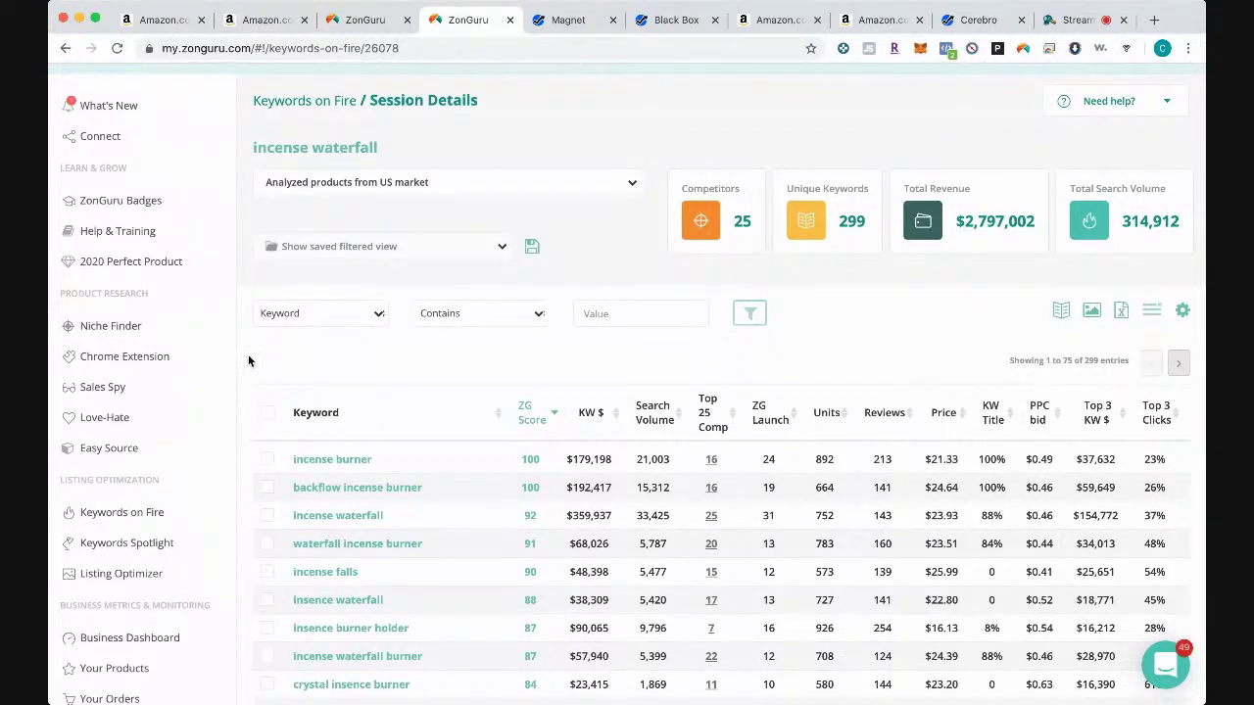
scroll(249, 361, down, 1)
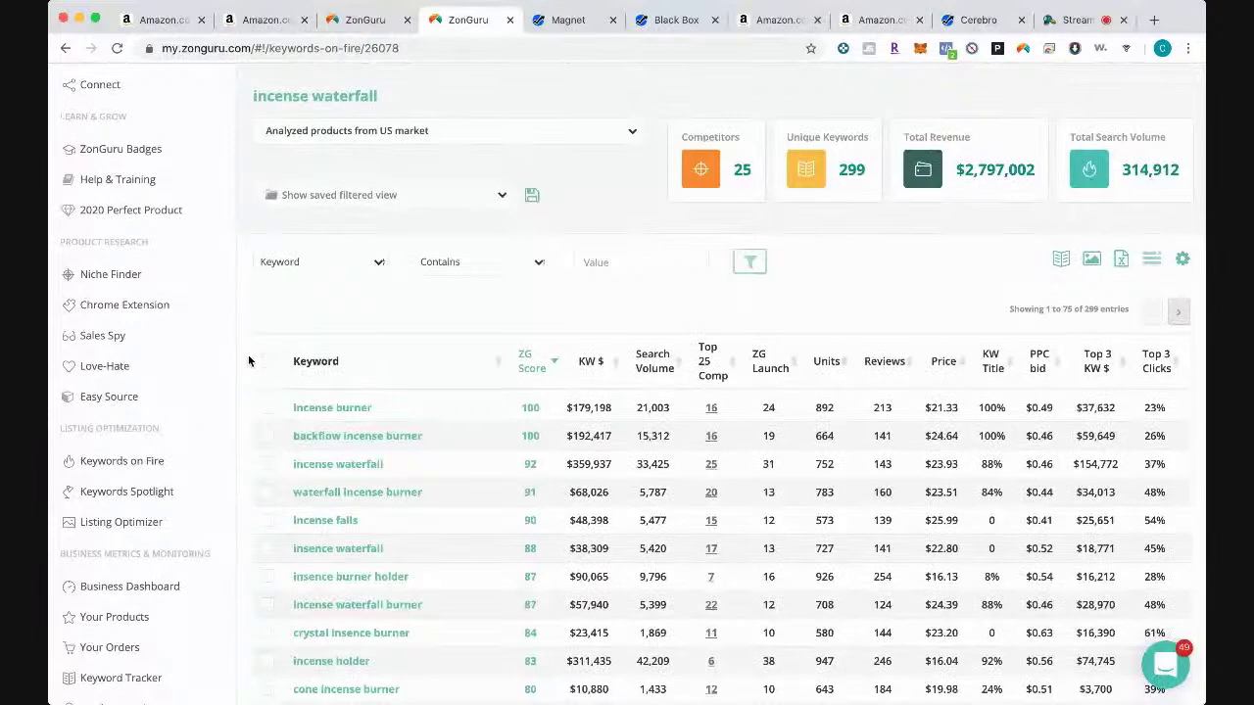
scroll(249, 362, up, 1)
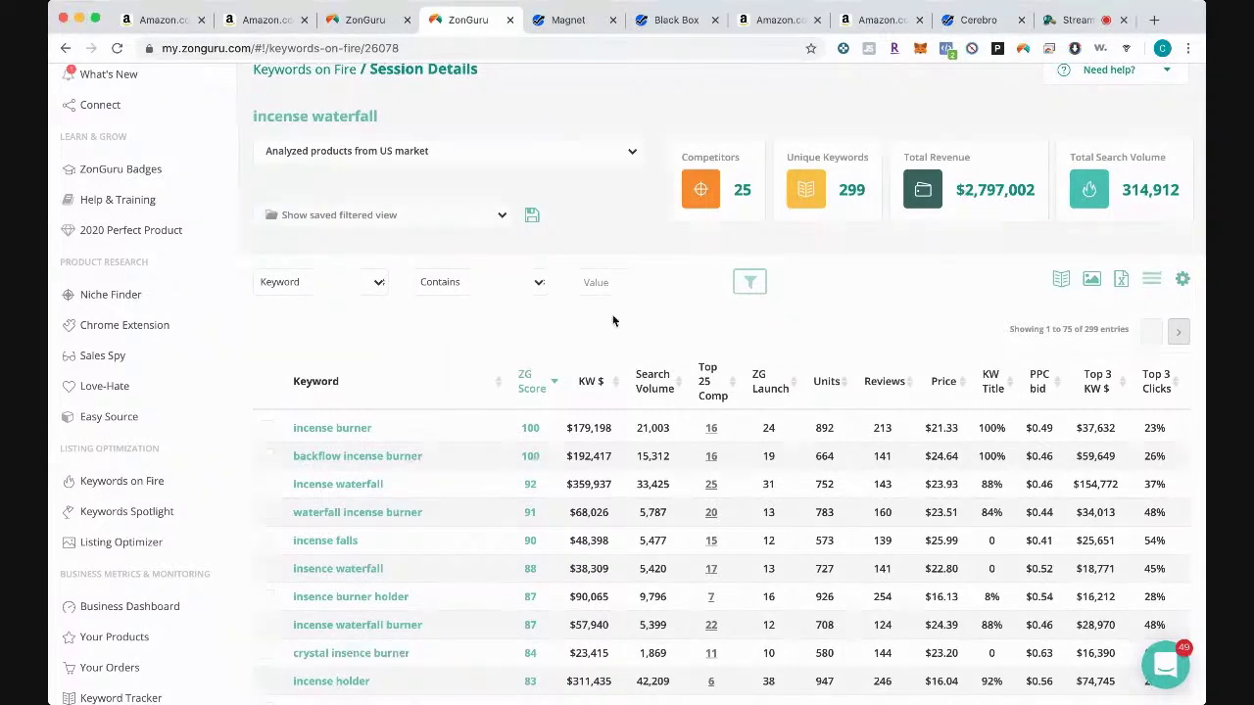
scroll(753, 254, down, 2)
scroll(752, 253, down, 2)
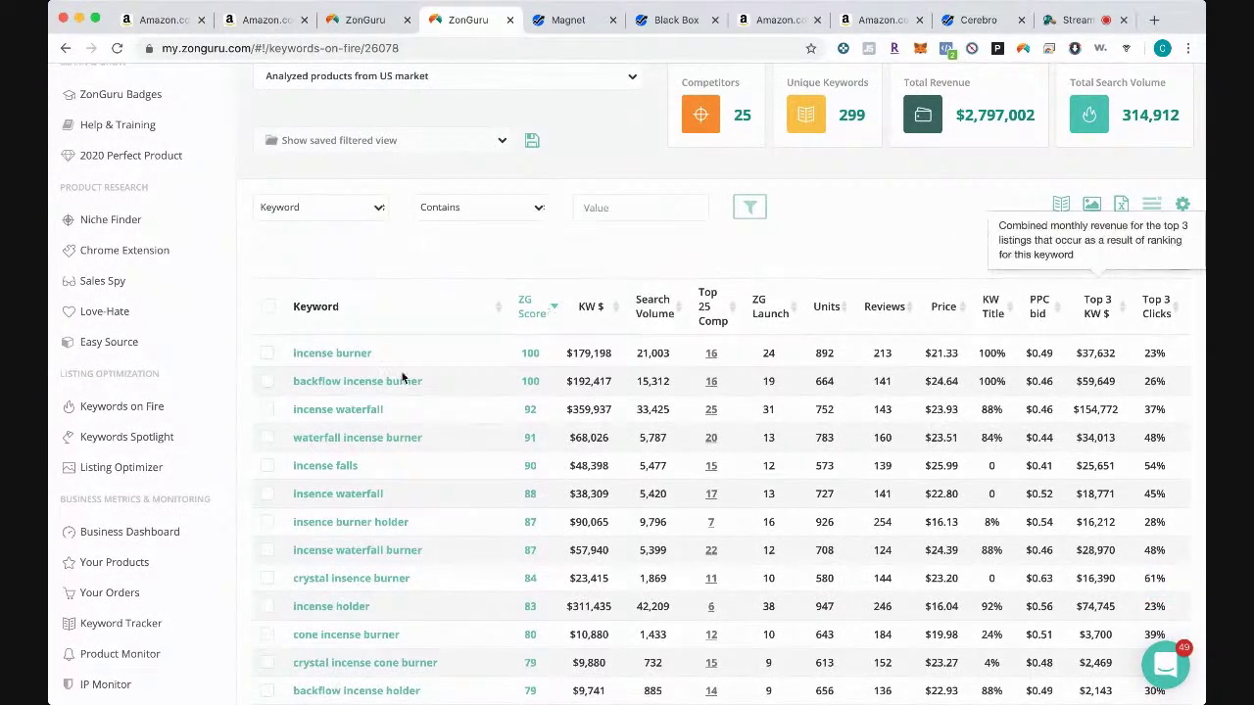
Step: Switch to Helium 10 Magnet and sort the incense waterfall keywords by search volume, high to low
click(568, 19)
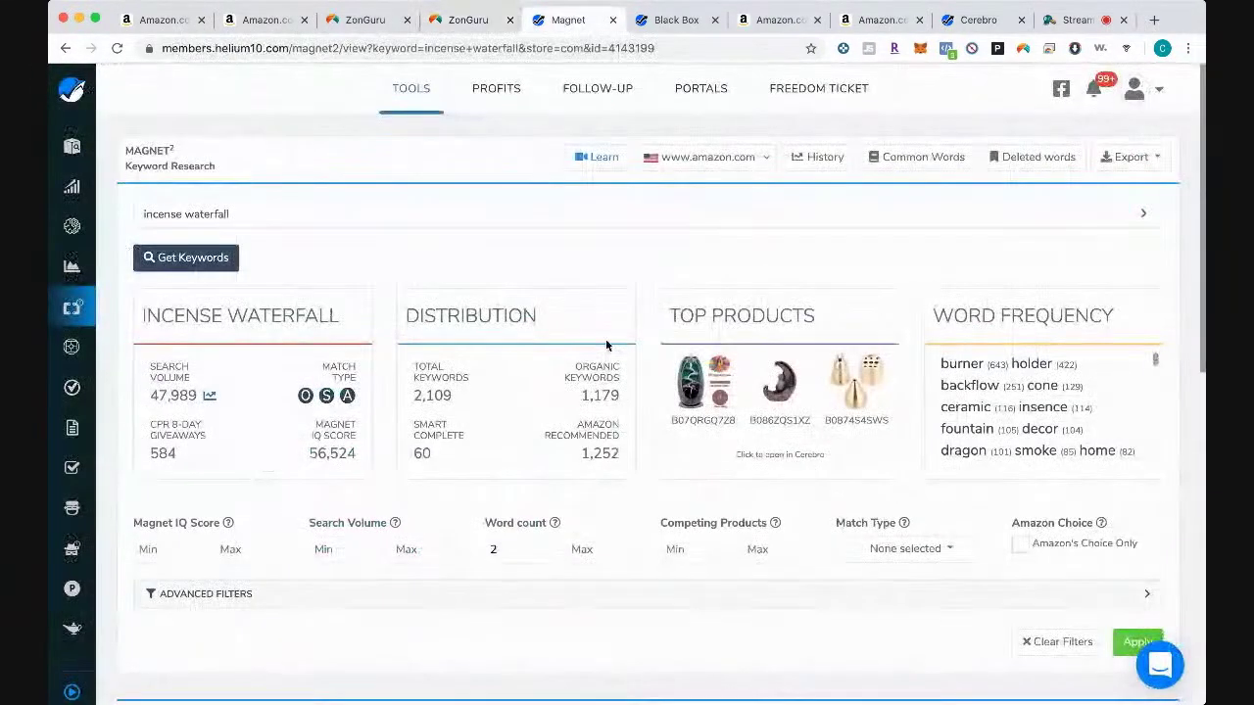
scroll(605, 345, down, 3)
scroll(605, 345, down, 5)
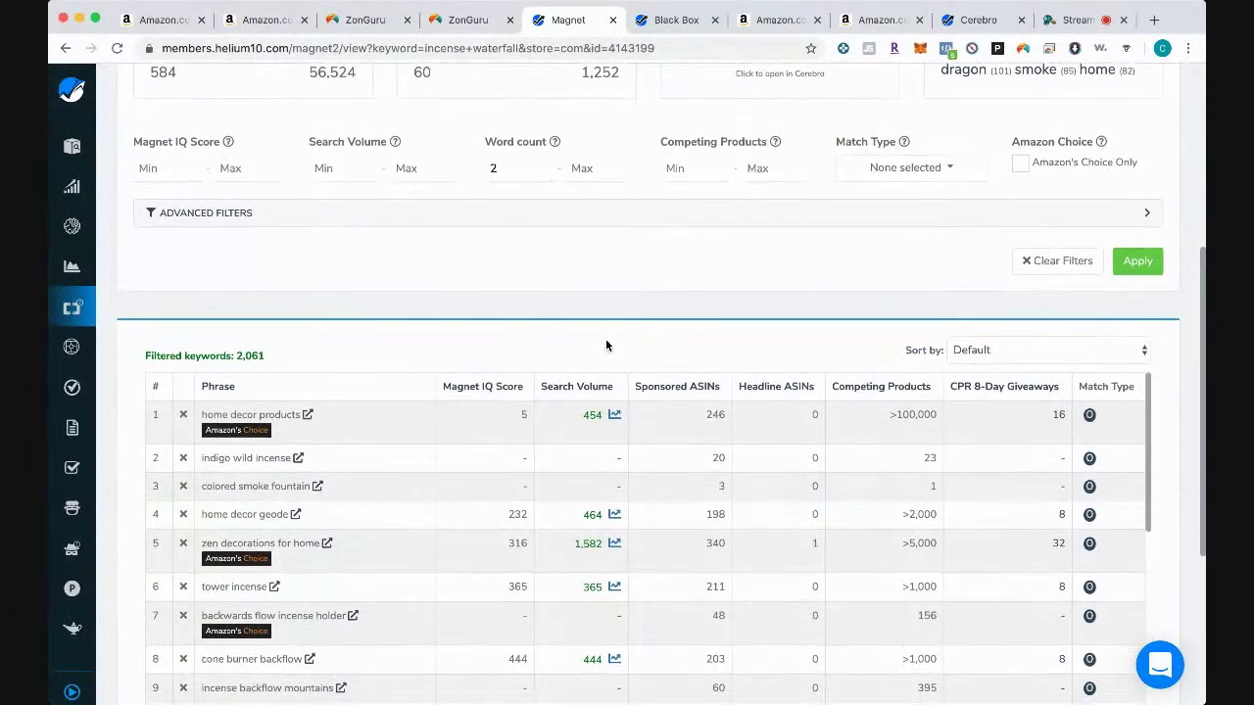
scroll(605, 345, down, 3)
scroll(605, 344, up, 5)
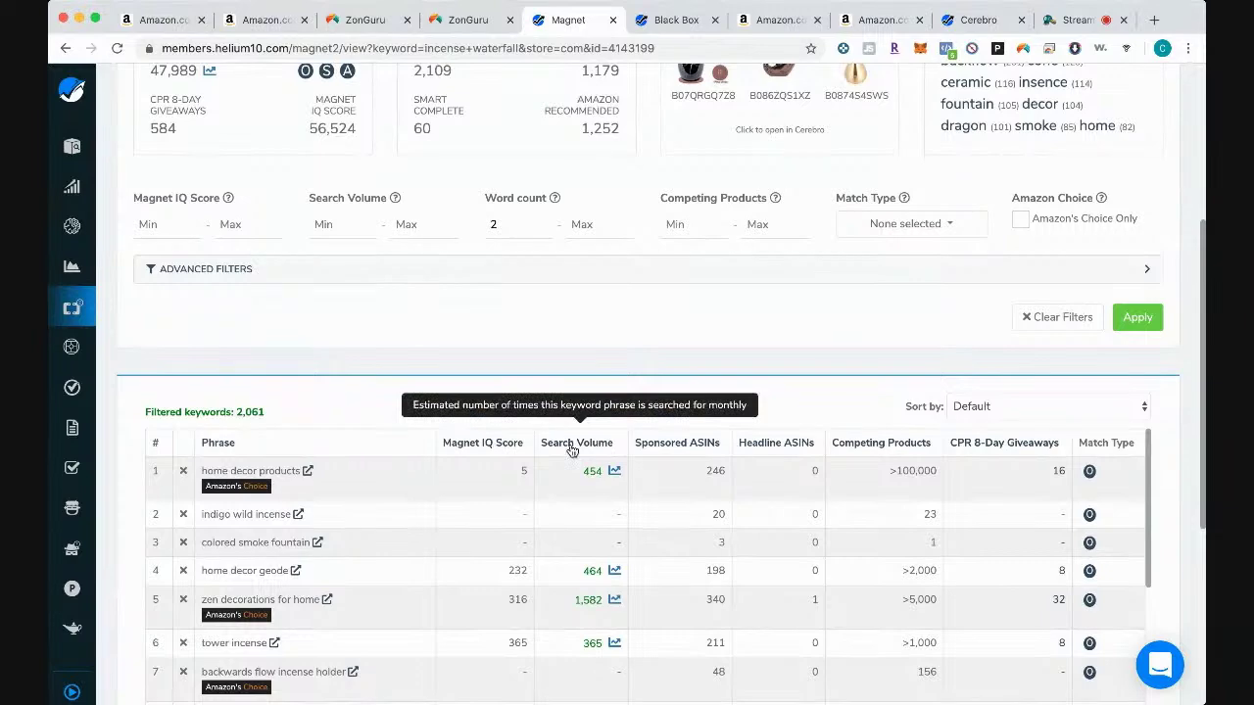
click(572, 446)
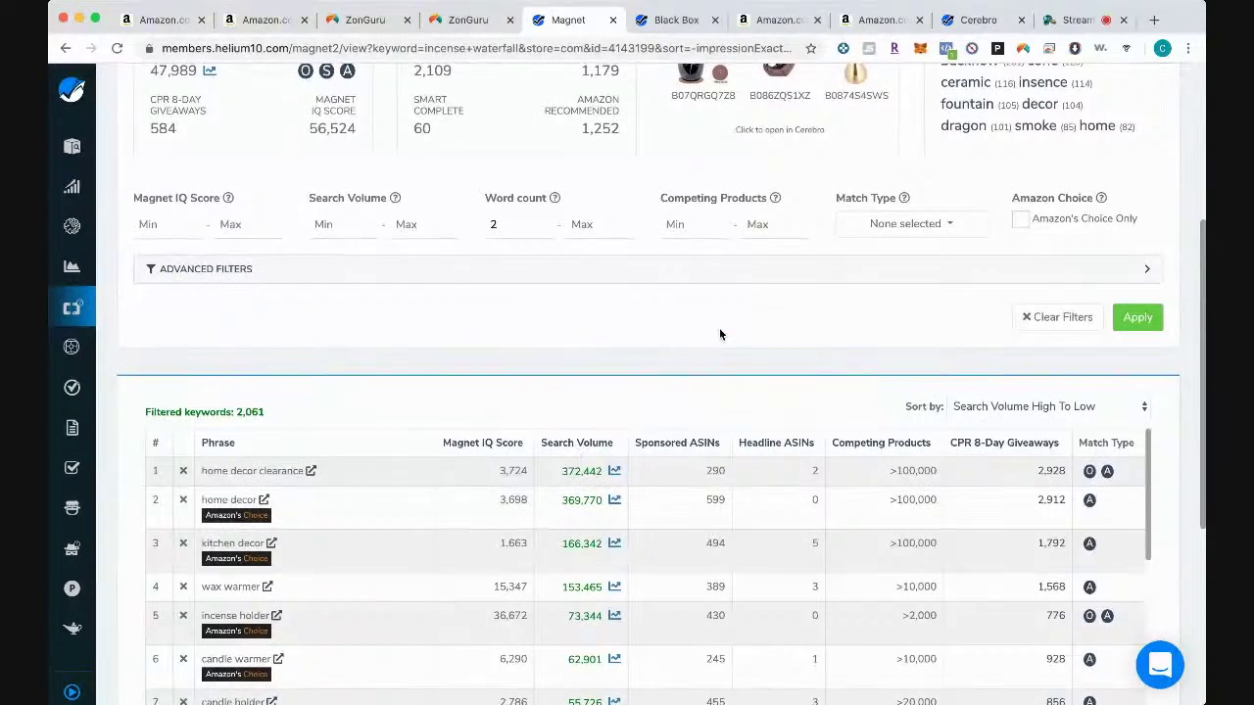
scroll(719, 330, down, 3)
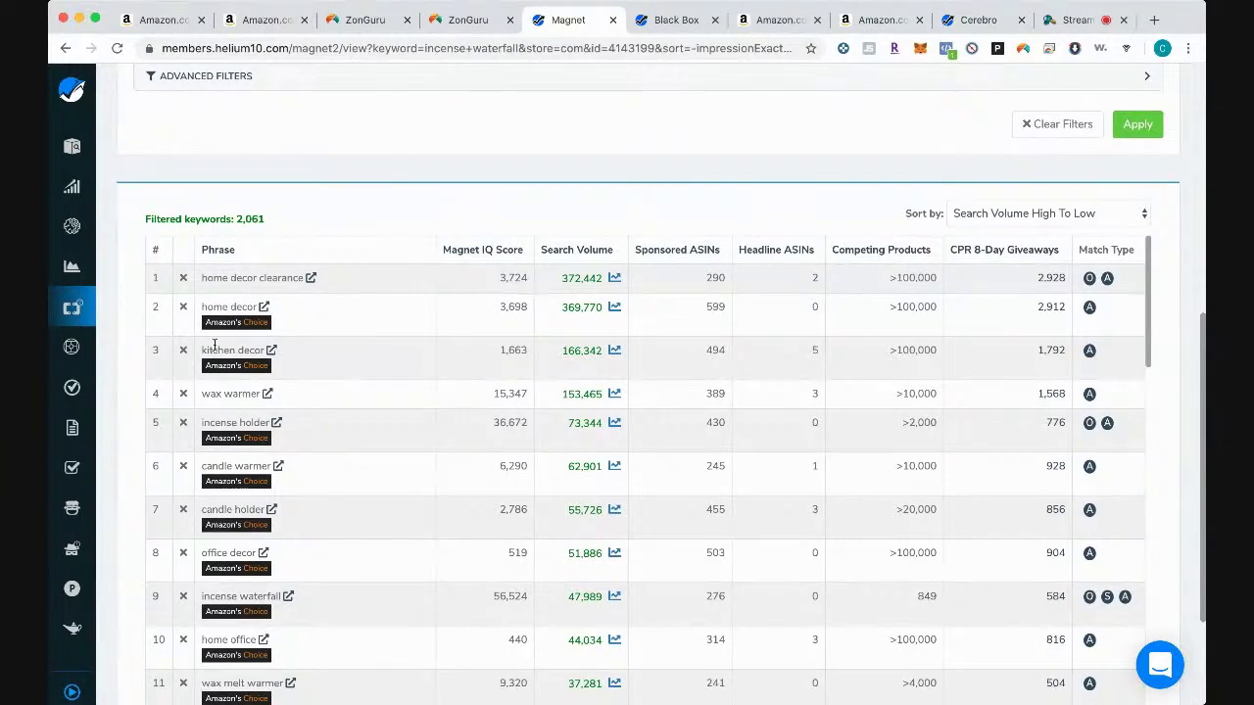
Step: Compare the relevance of ZonGuru's incense waterfall keywords with the phrases in Magnet's sorted list
click(467, 22)
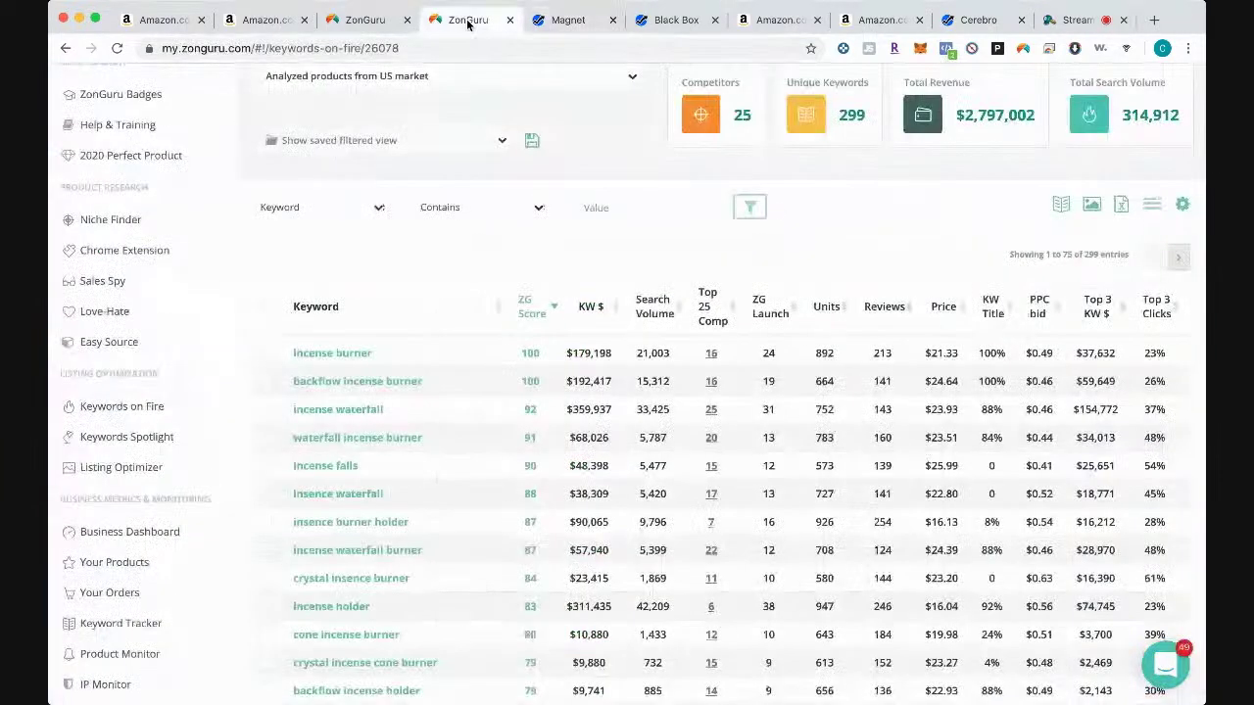
scroll(405, 211, down, 1)
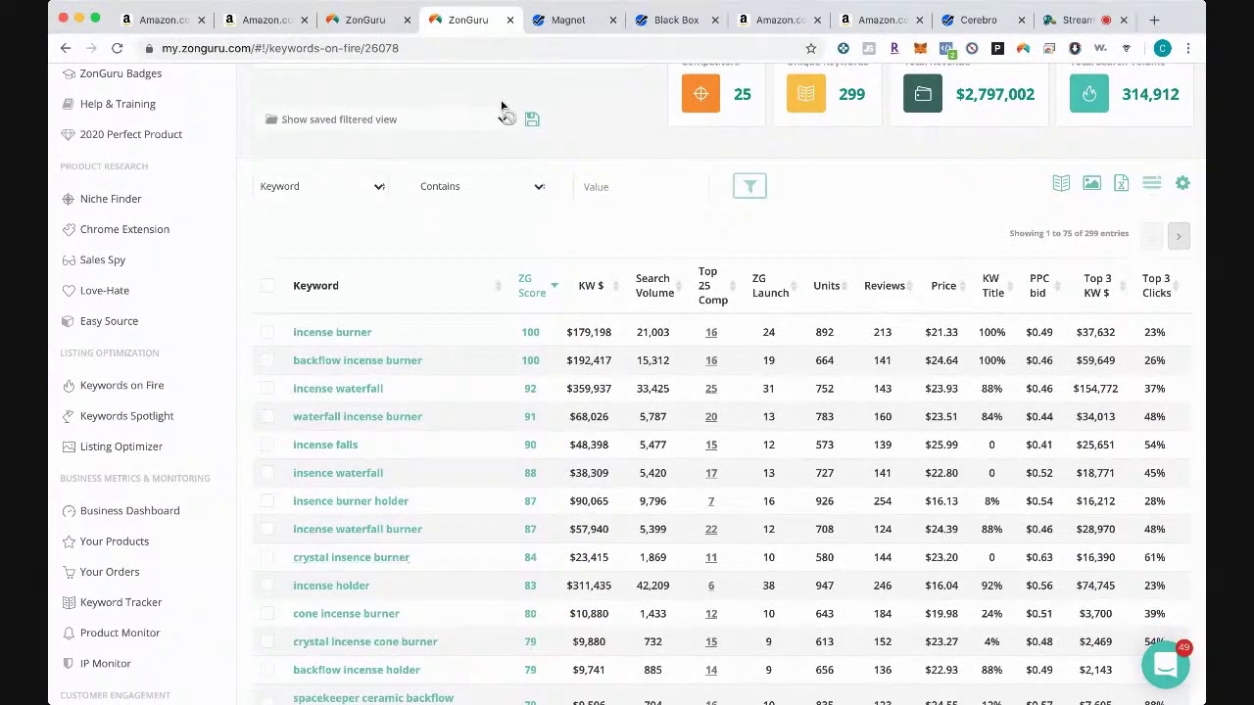
scroll(474, 186, down, 2)
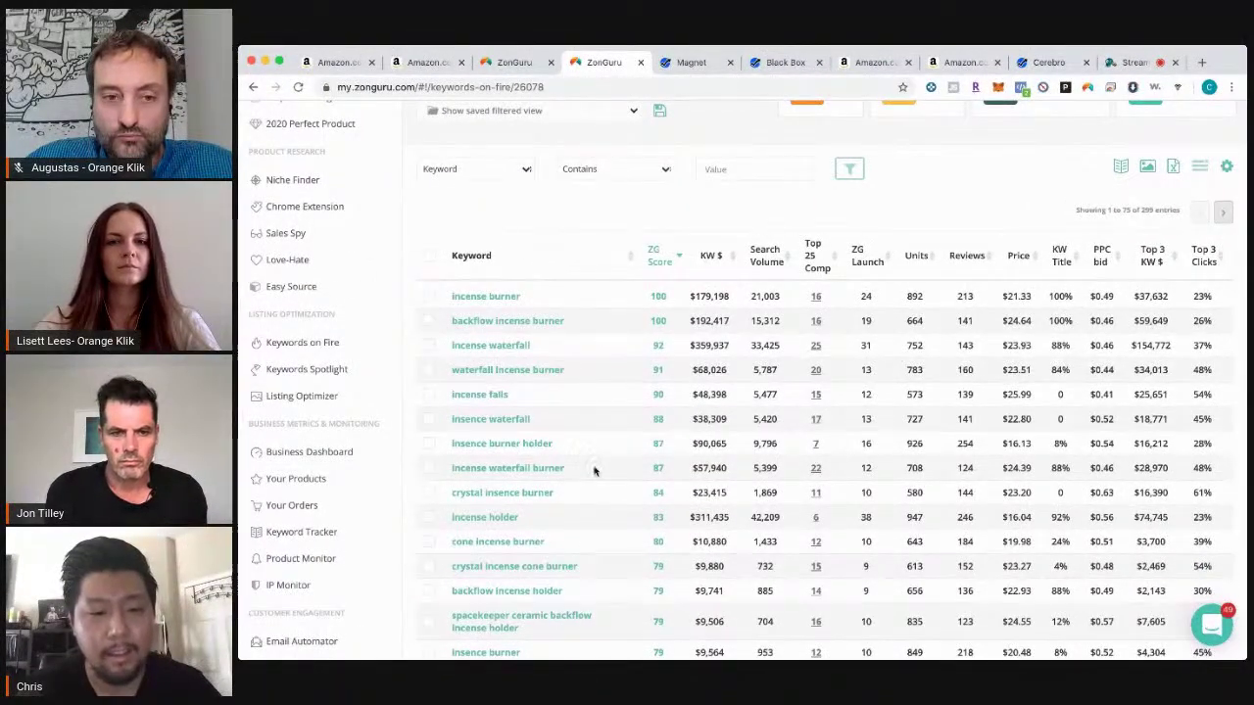
click(691, 63)
scroll(554, 412, down, 2)
scroll(546, 412, down, 3)
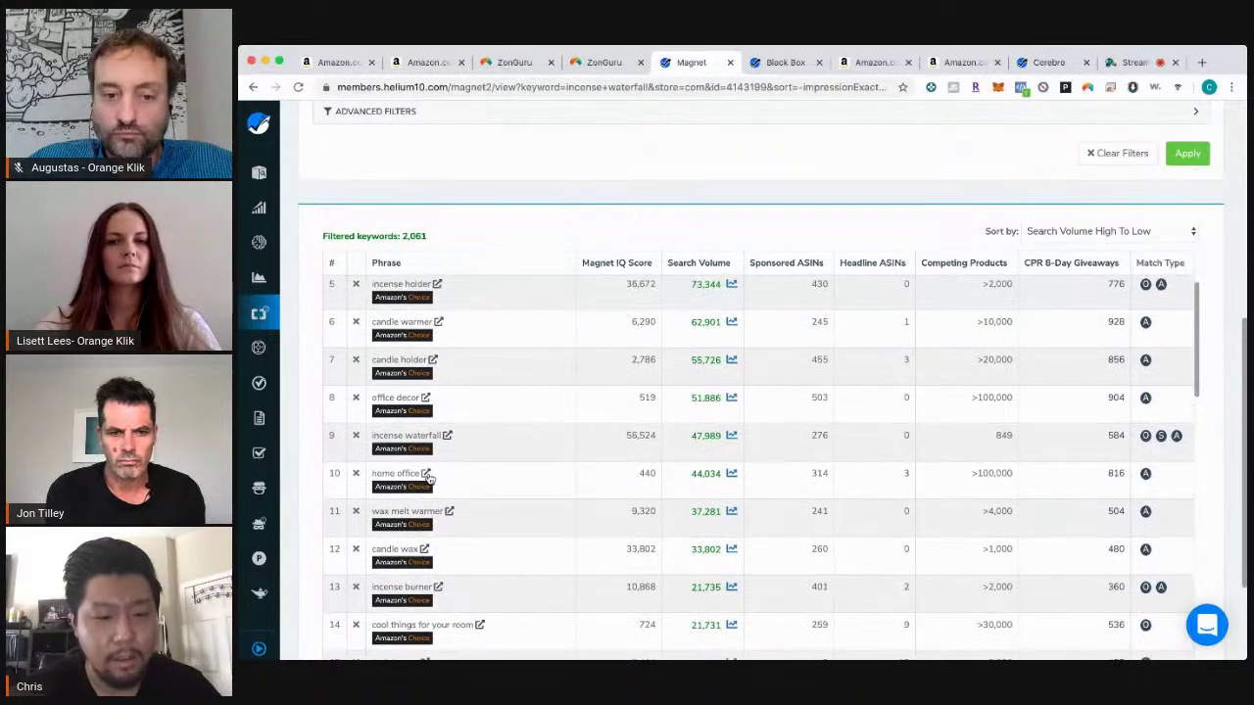
scroll(490, 476, down, 5)
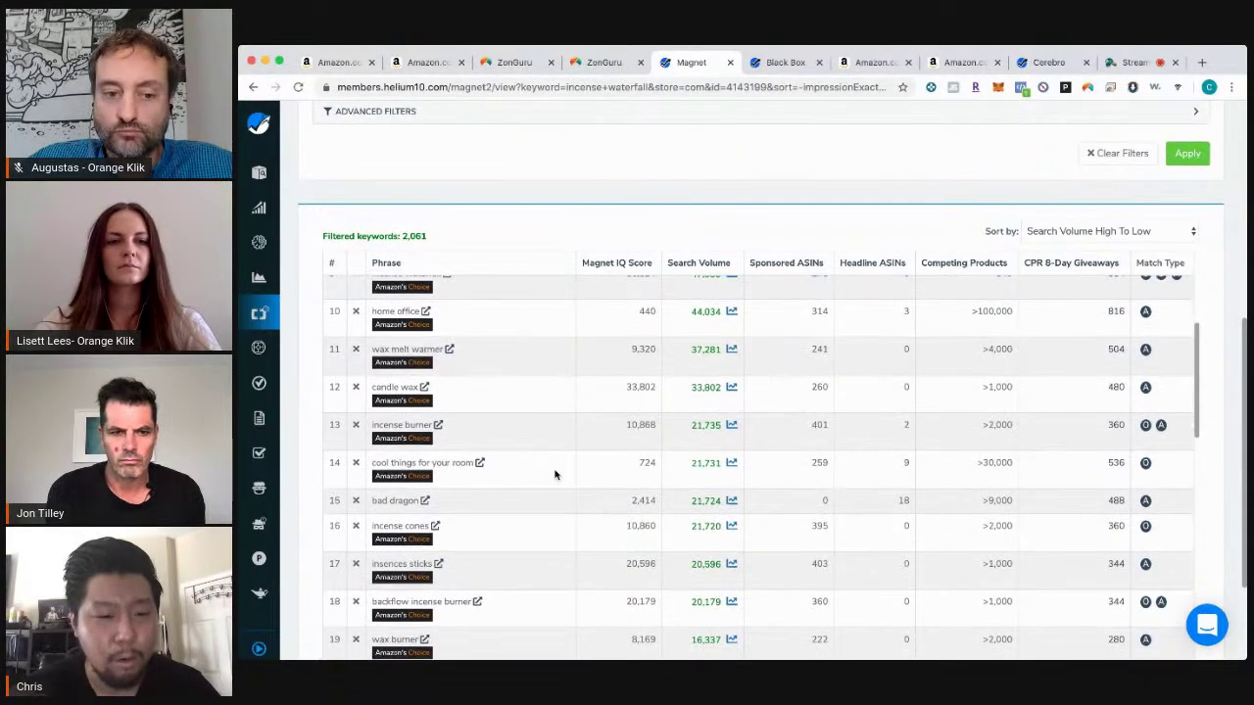
scroll(490, 470, down, 1)
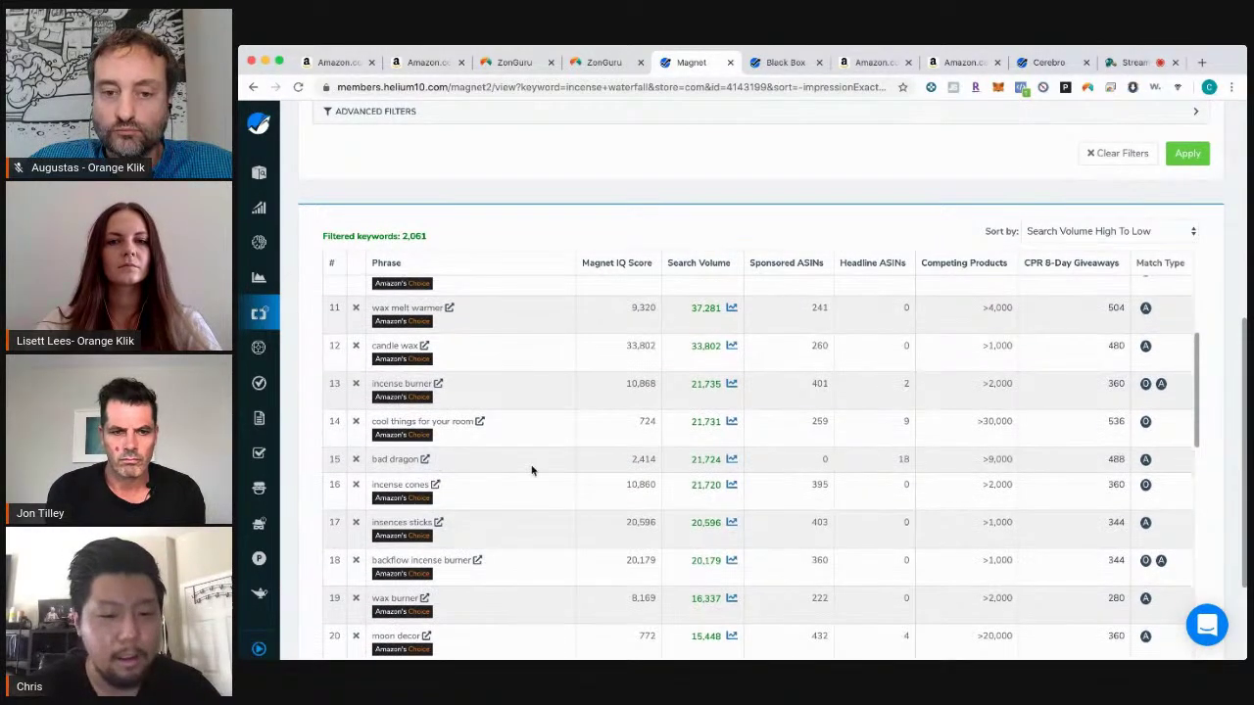
scroll(532, 471, down, 1)
scroll(588, 475, up, 5)
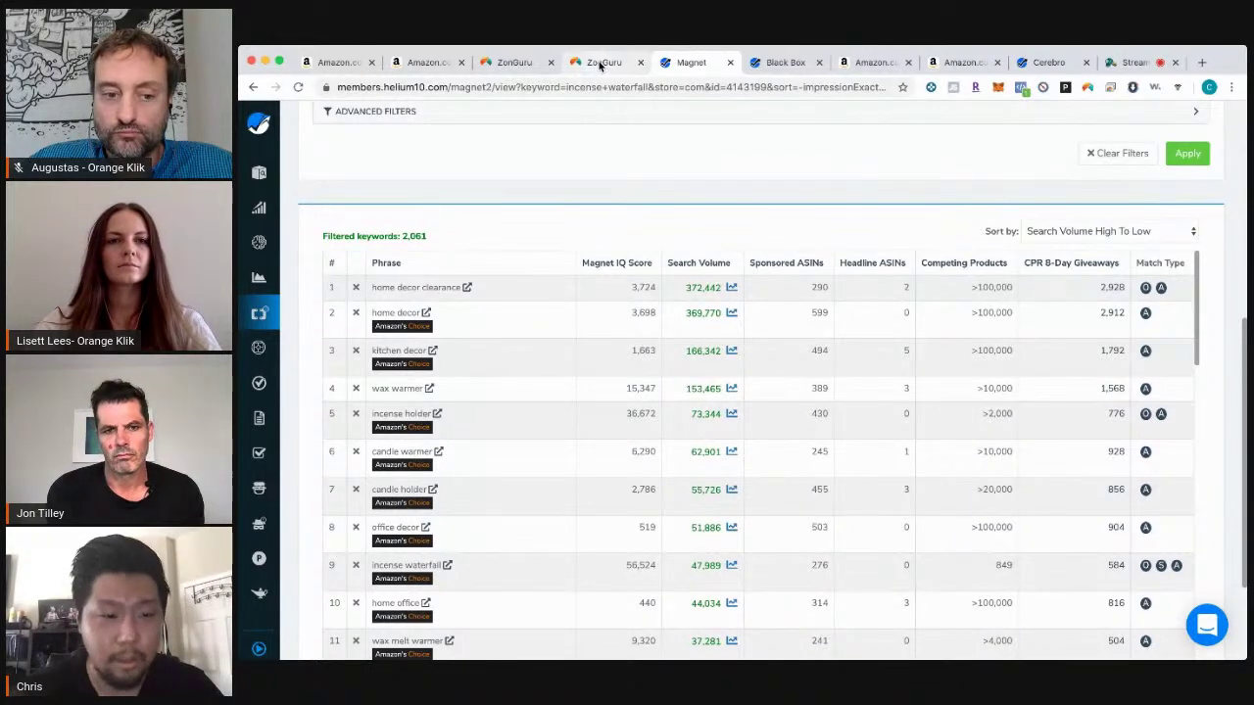
Step: Return to the ZonGuru session and review its summary totals and keyword table columns
click(600, 65)
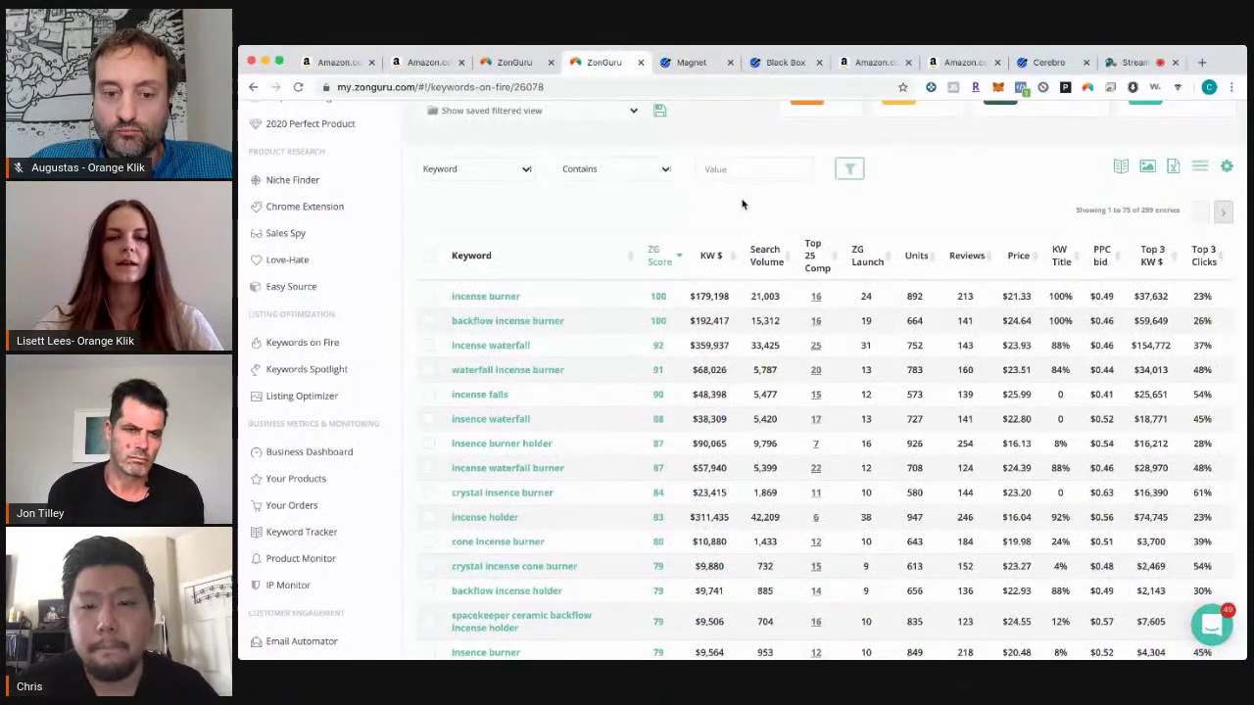
scroll(1008, 244, up, 1)
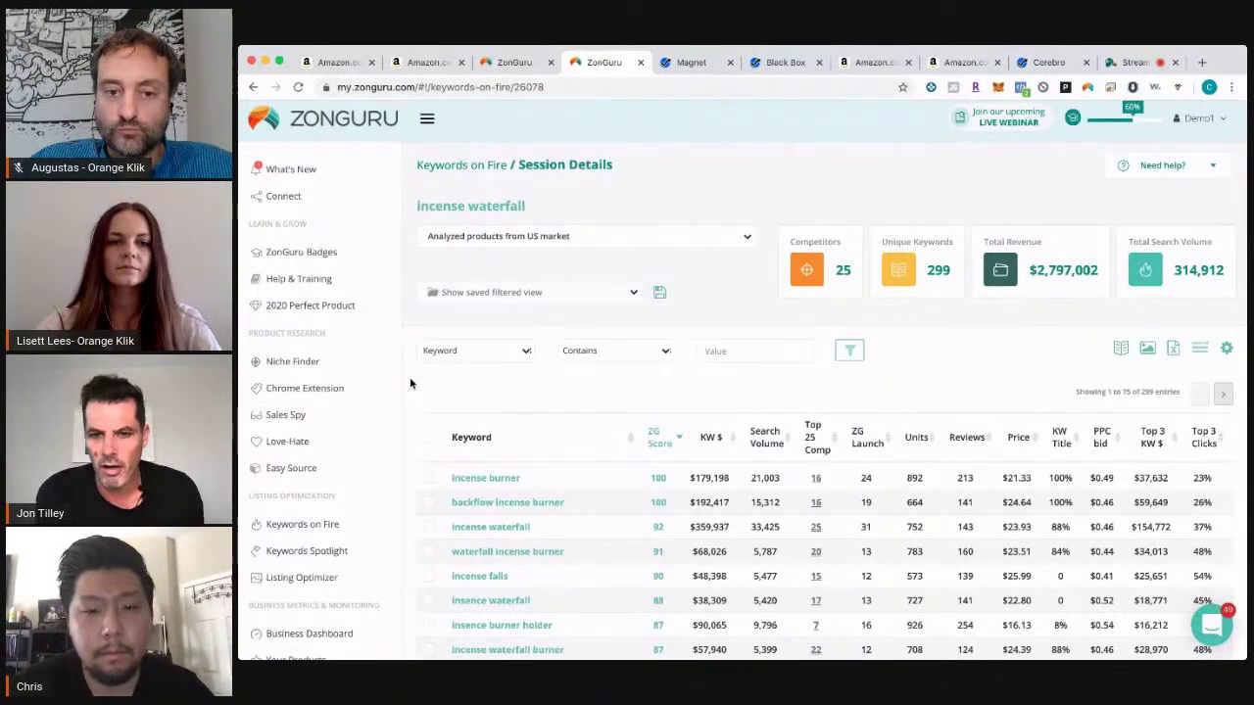
scroll(410, 383, down, 1)
scroll(411, 383, down, 1)
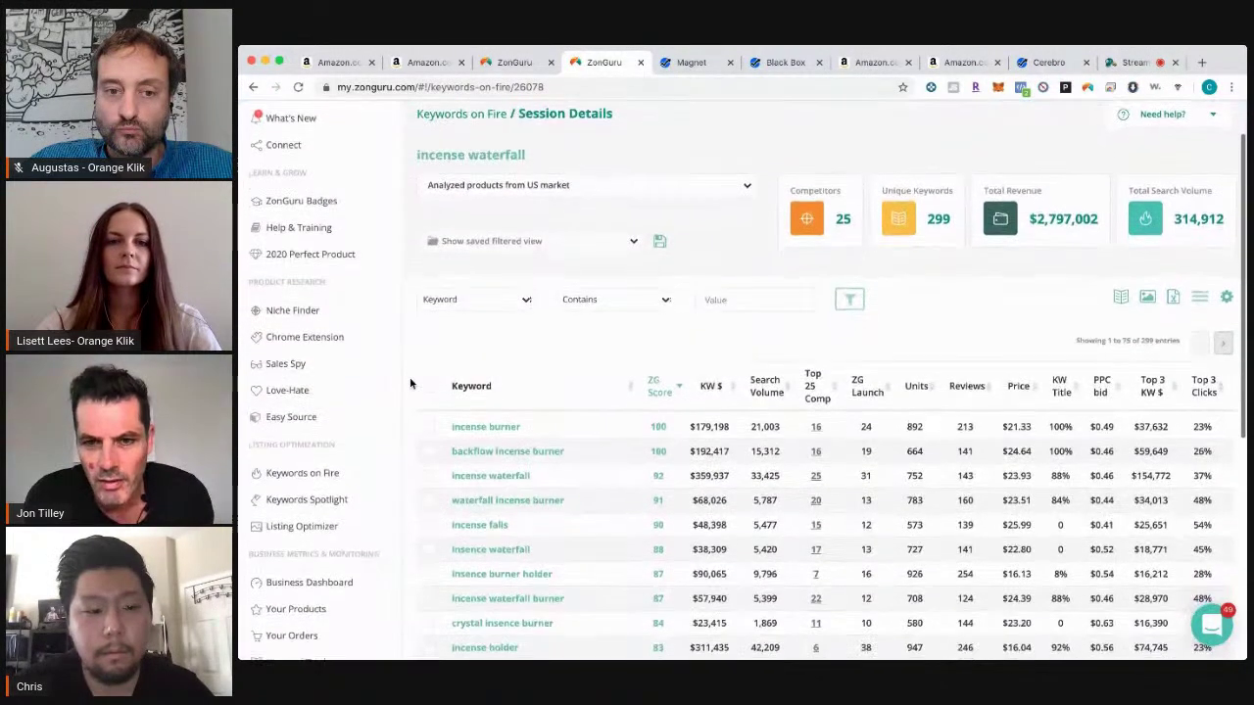
scroll(410, 383, down, 1)
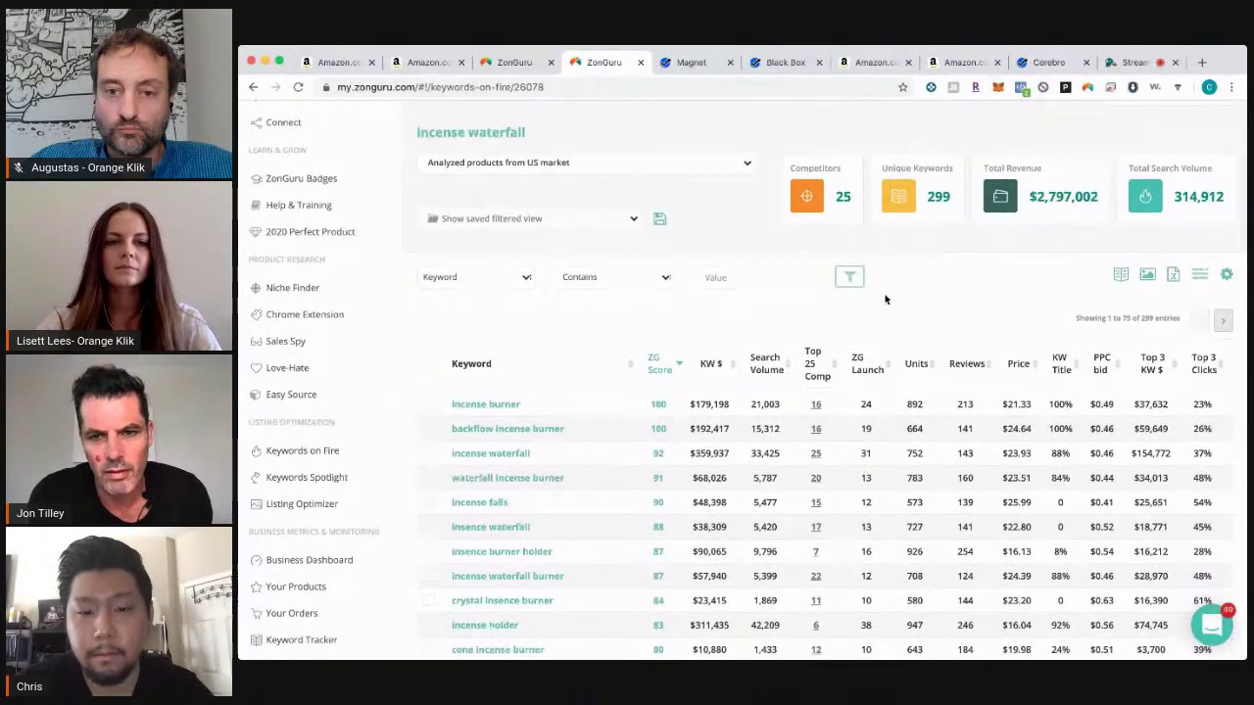
scroll(954, 285, down, 1)
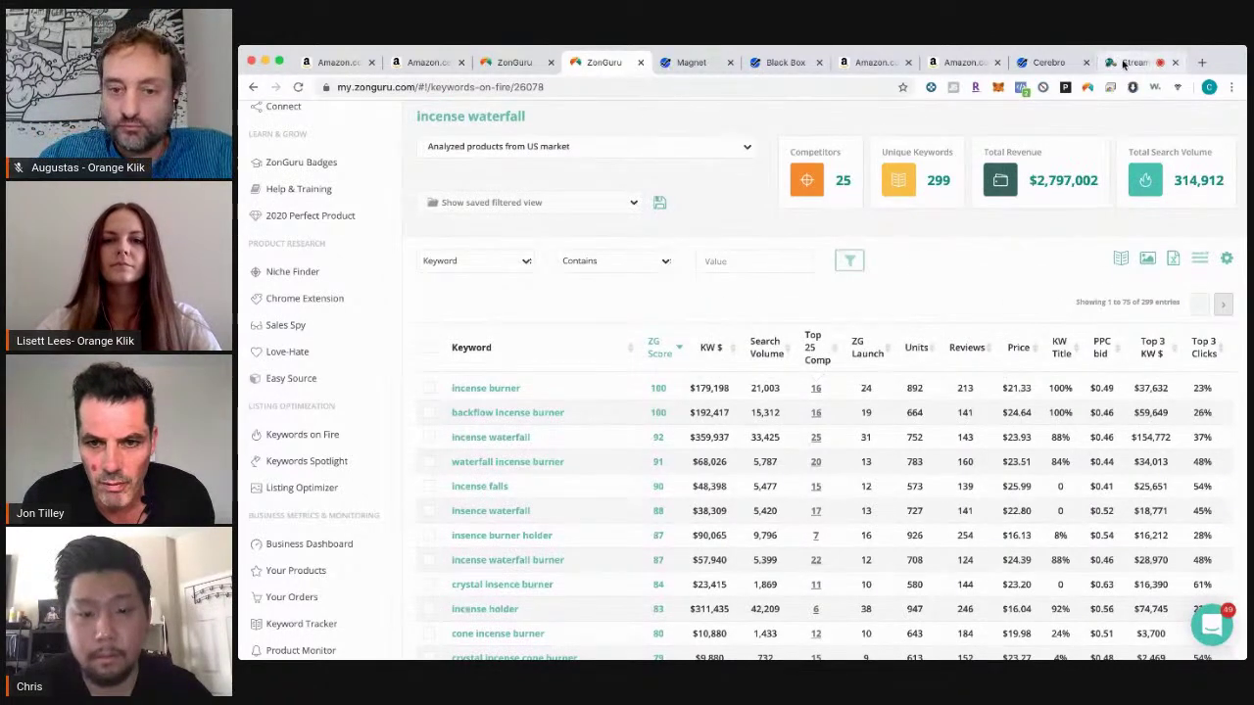
Step: Check the StreamYard live comments and return to ZonGuru to examine the broad and exact keyword-in-title matches of several incense keywords
click(1124, 63)
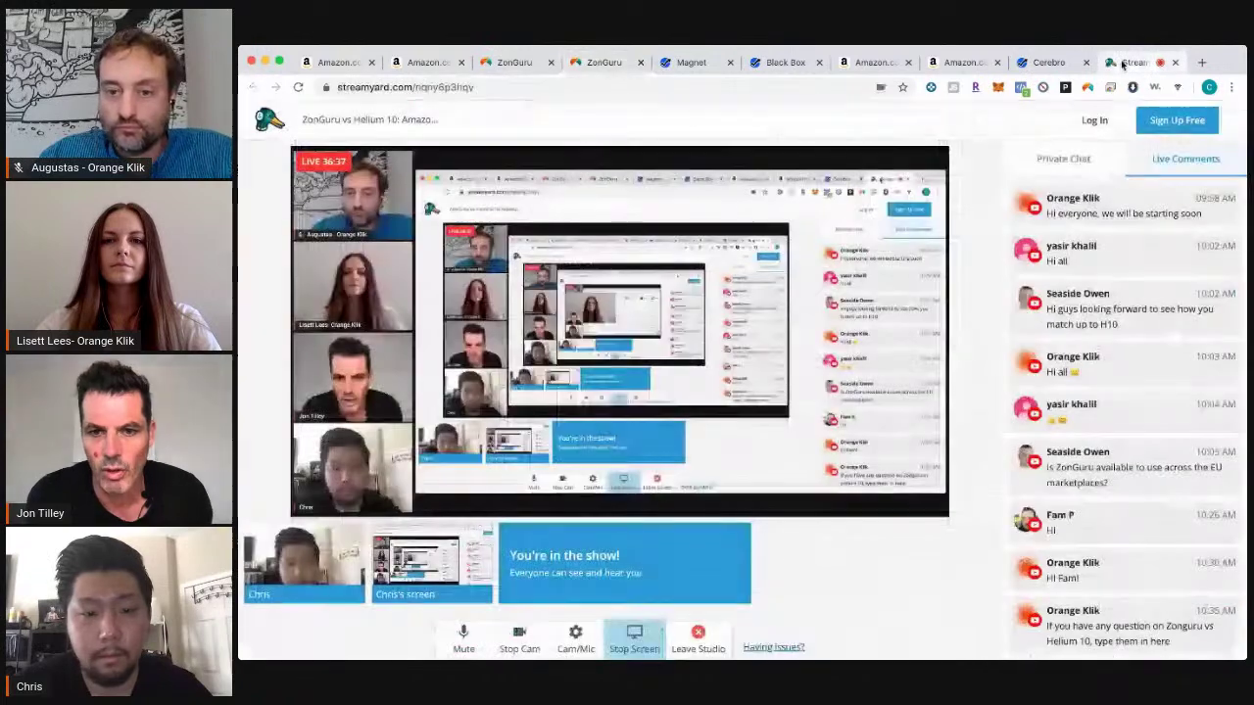
click(600, 64)
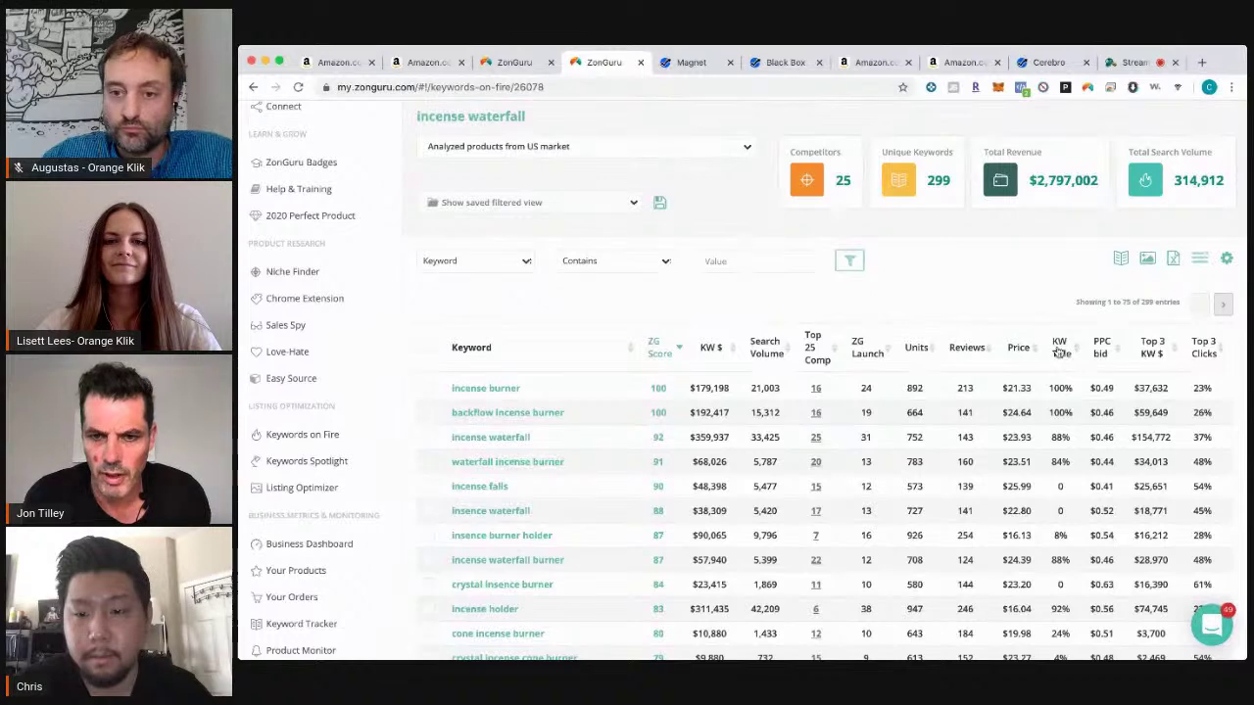
scroll(1063, 391, down, 3)
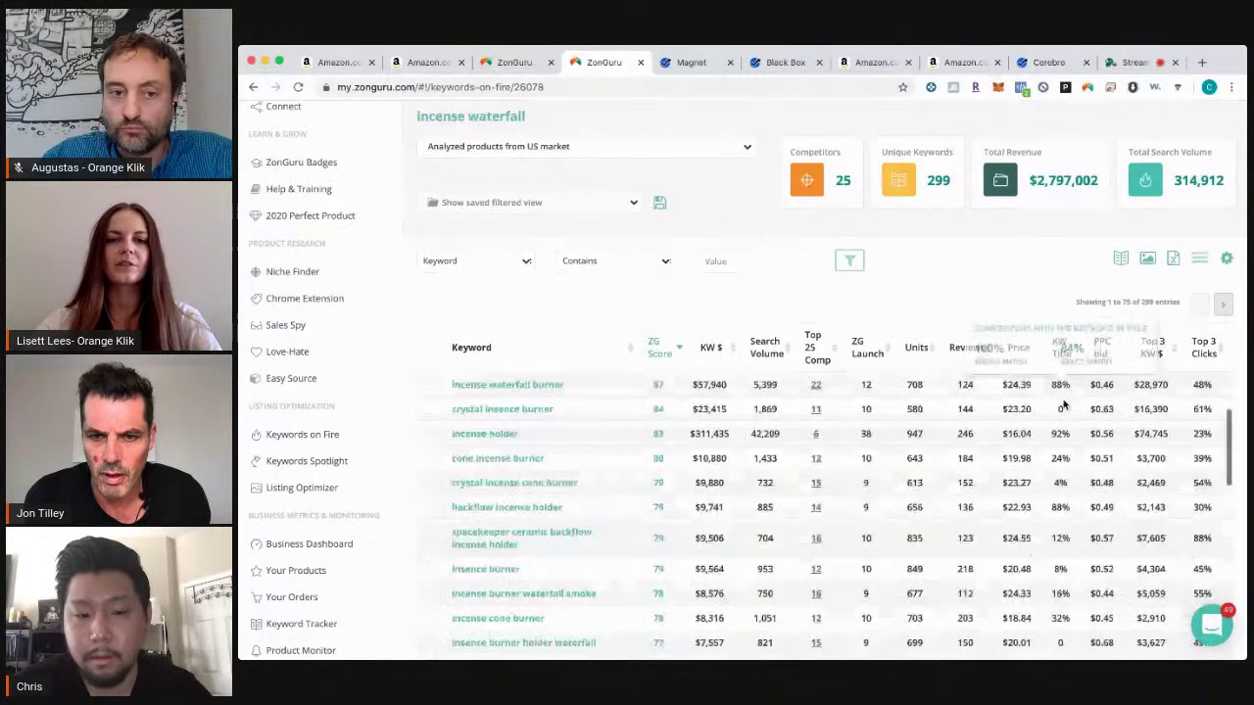
scroll(1063, 402, down, 2)
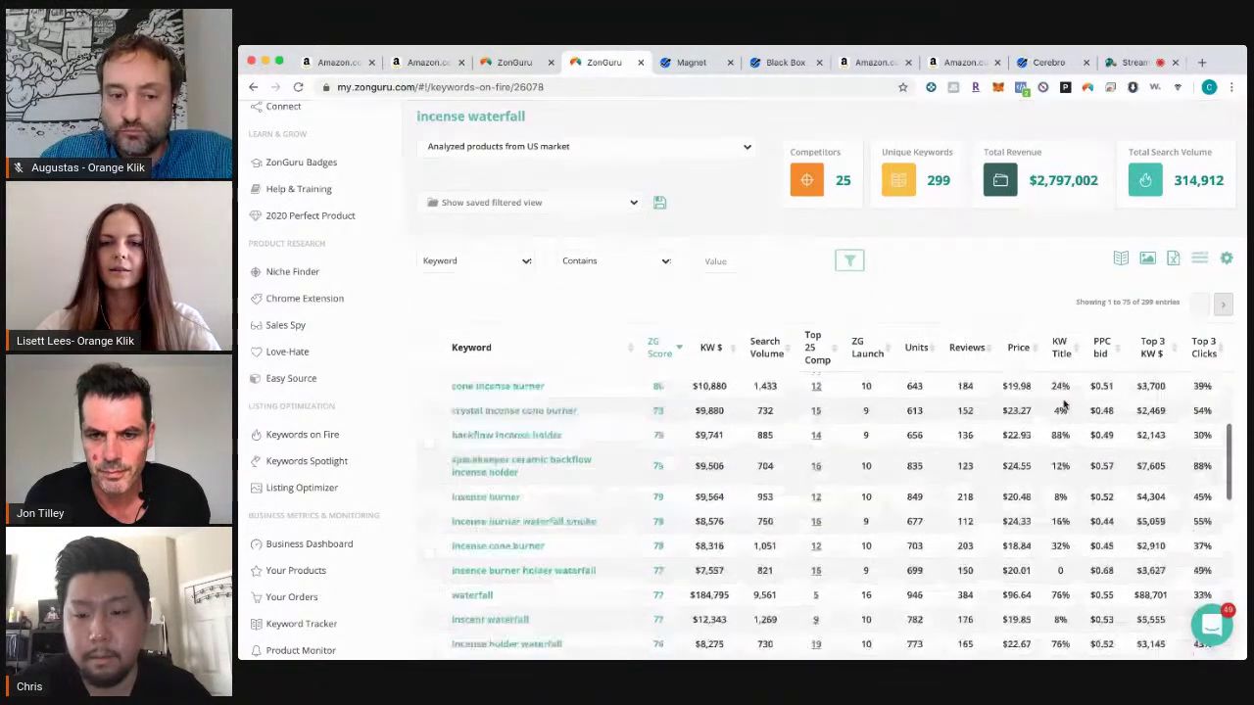
scroll(1062, 401, up, 1)
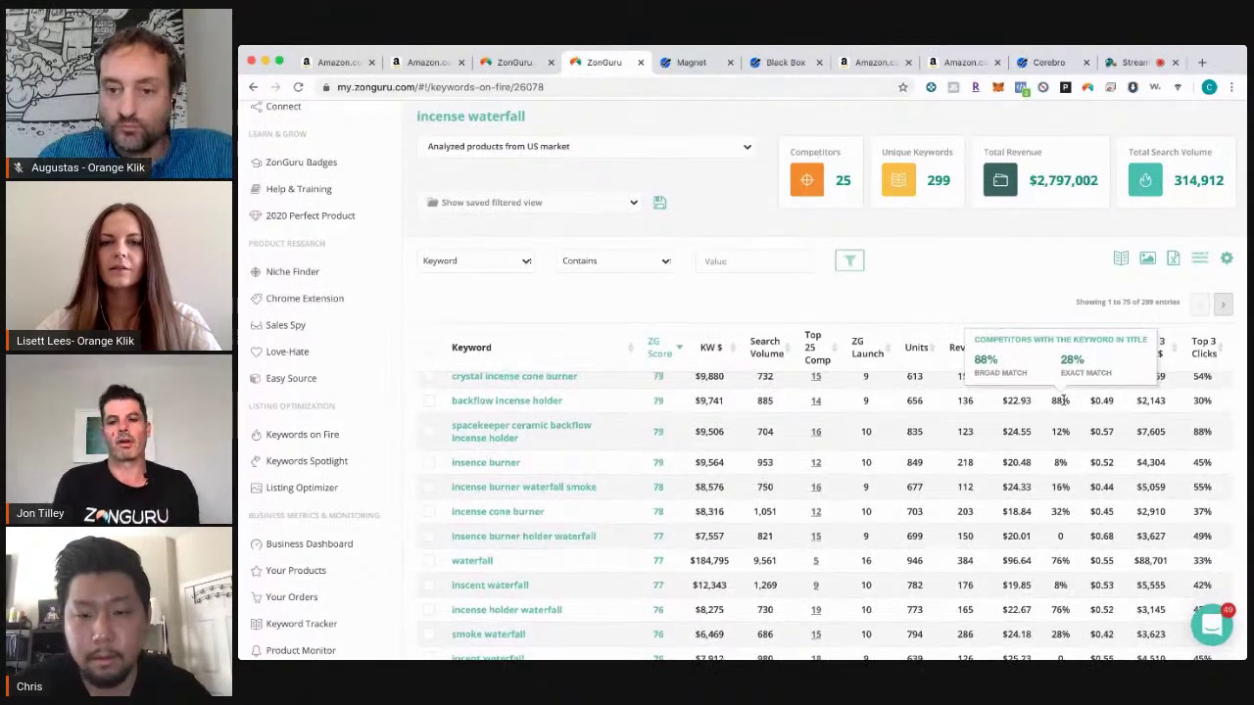
scroll(1063, 399, up, 3)
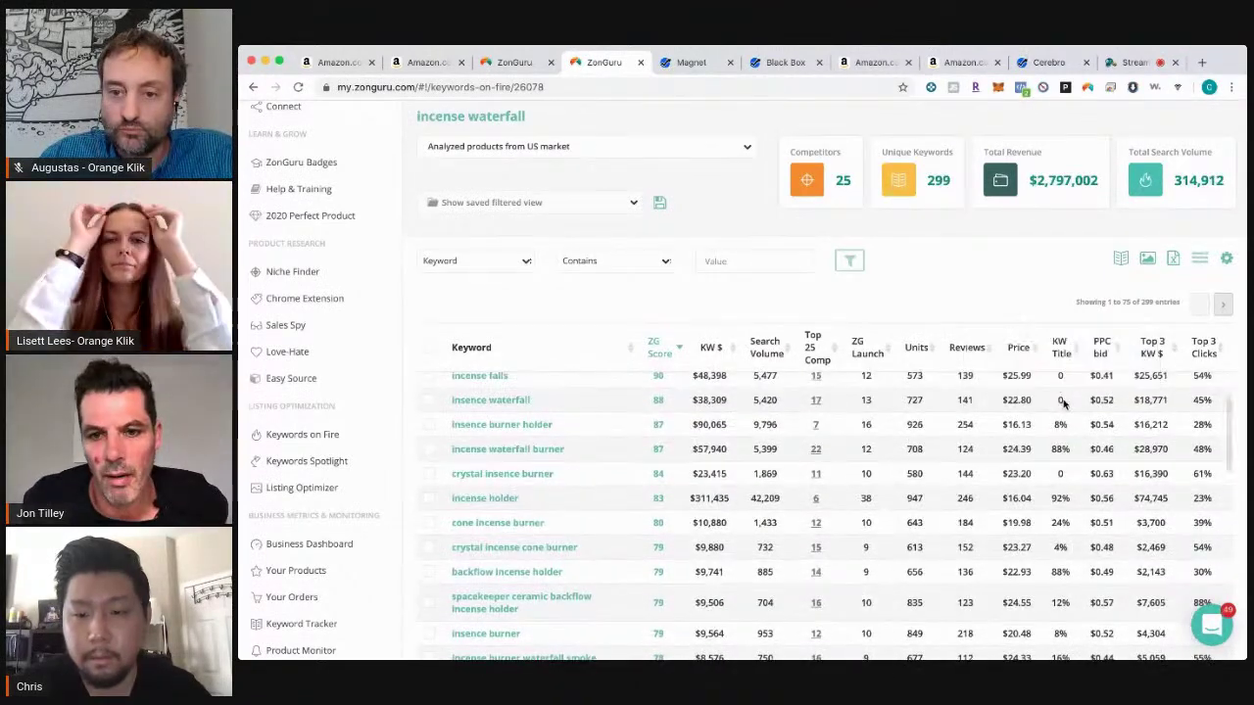
mouse_move(1059, 424)
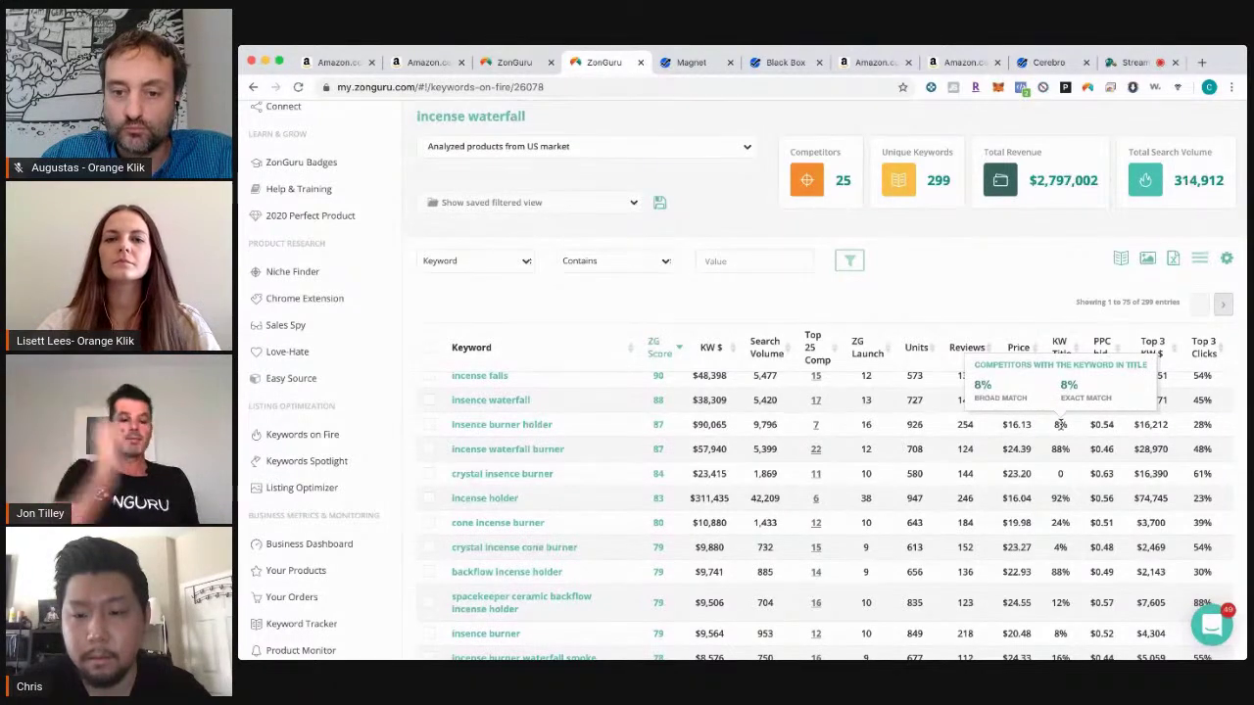
mouse_move(1057, 449)
mouse_move(992, 516)
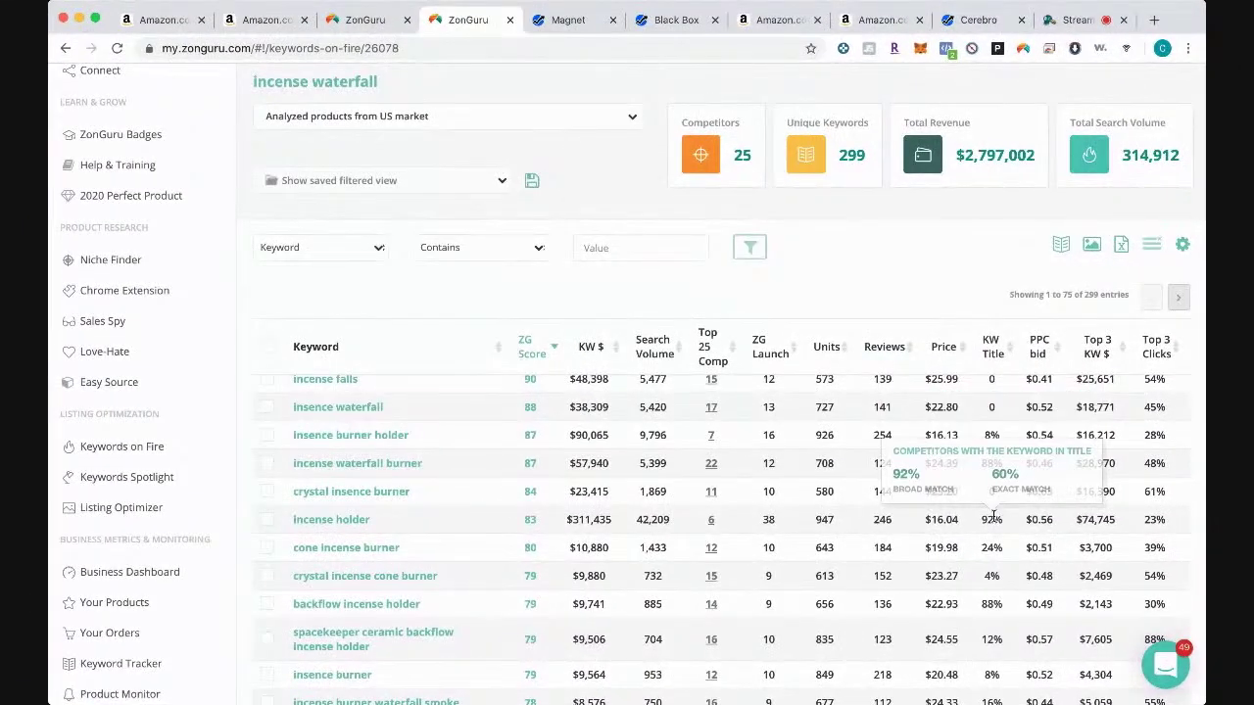
scroll(986, 516, up, 3)
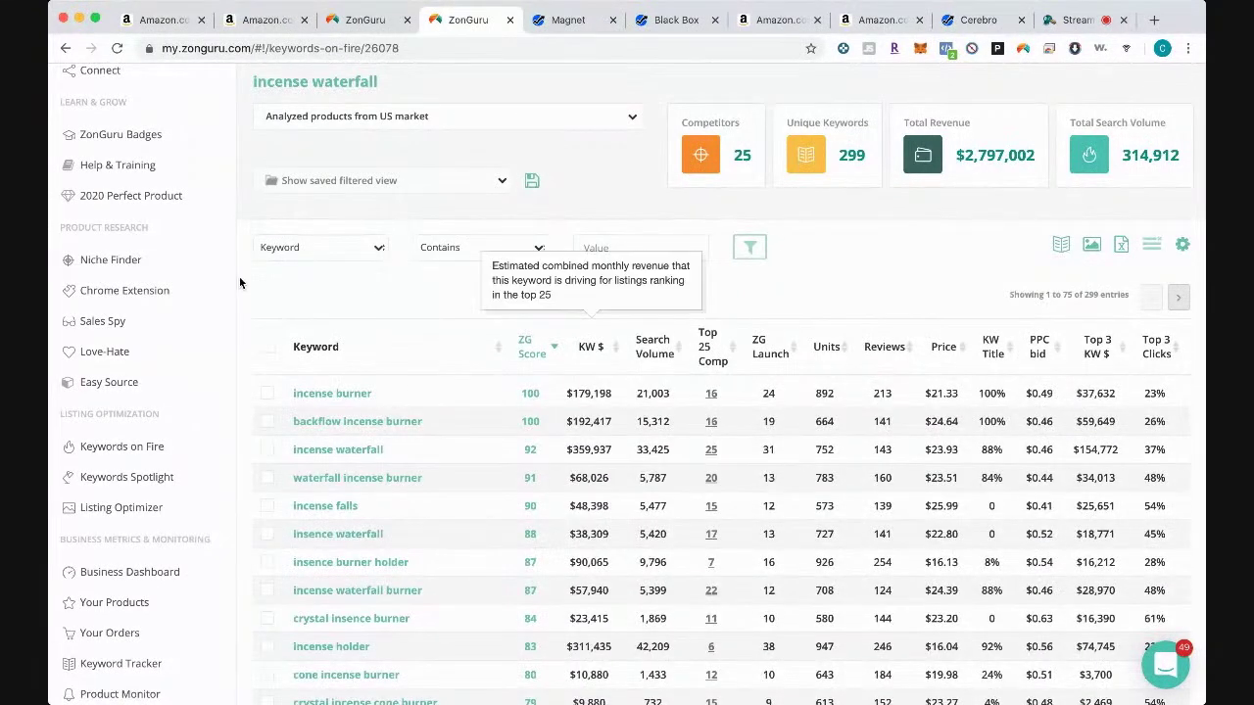
Step: Sort the incense waterfall keyword table in ZonGuru by search volume, highest first
scroll(239, 260, down, 1)
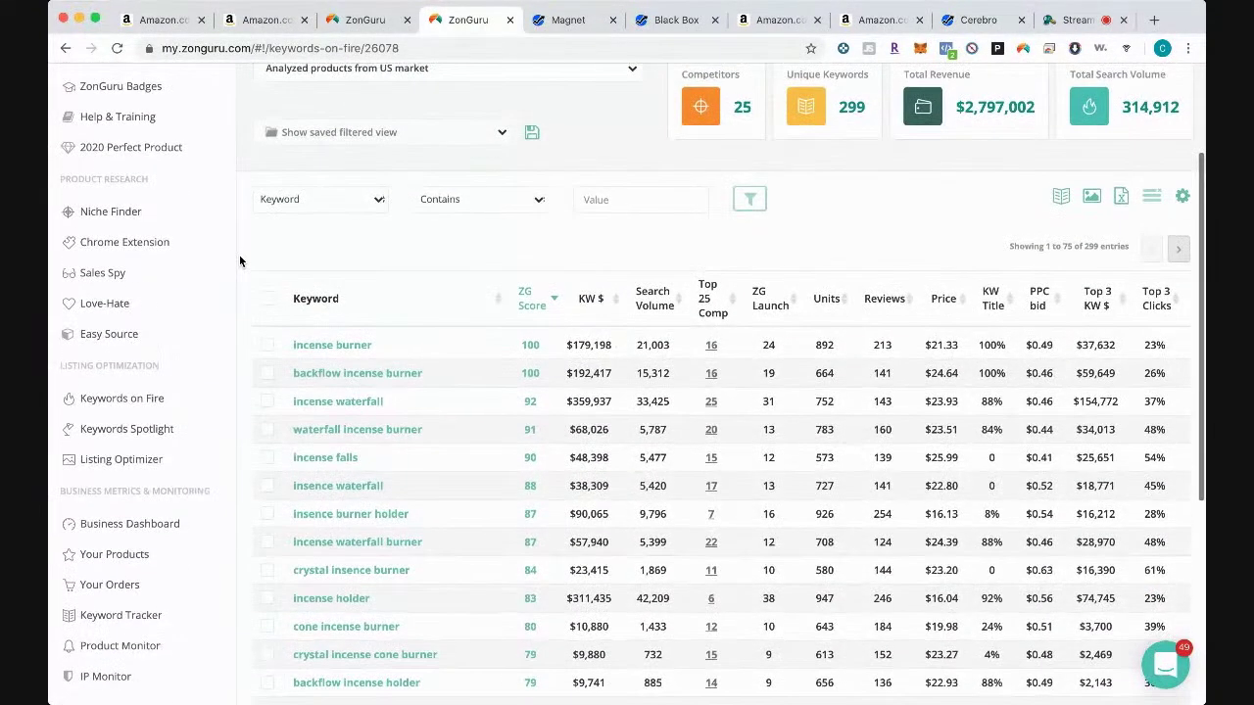
scroll(239, 260, up, 2)
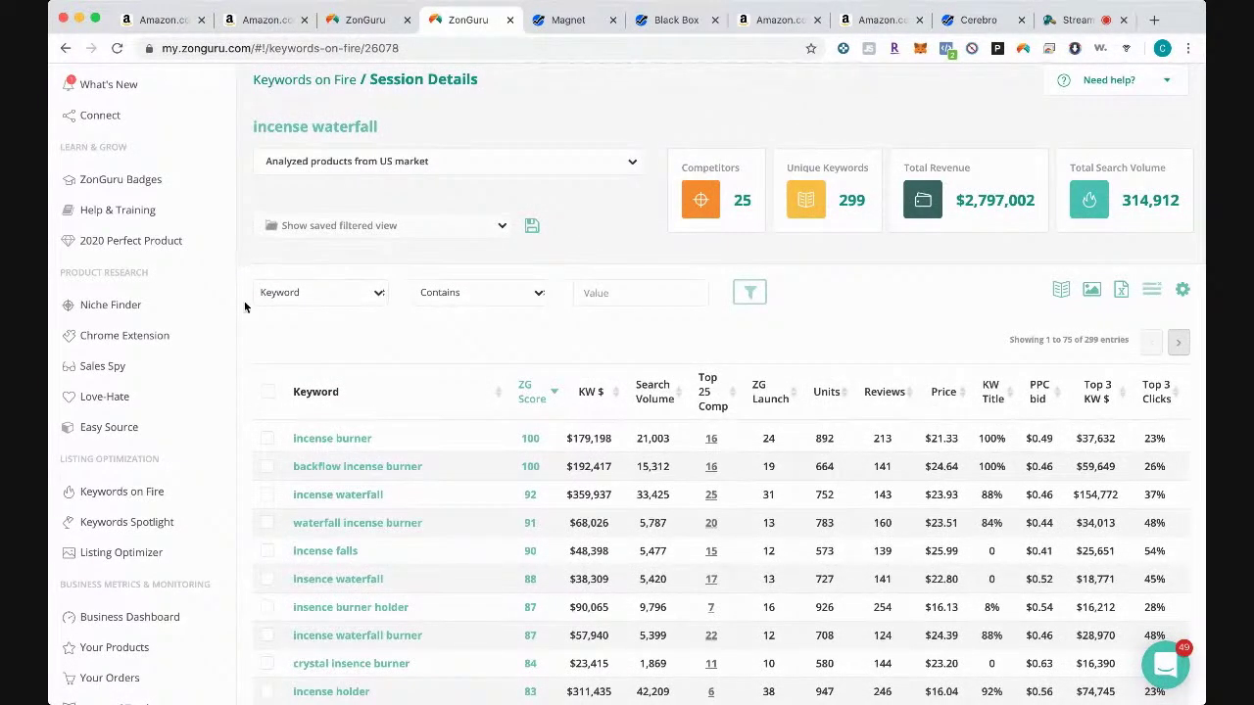
scroll(265, 301, down, 1)
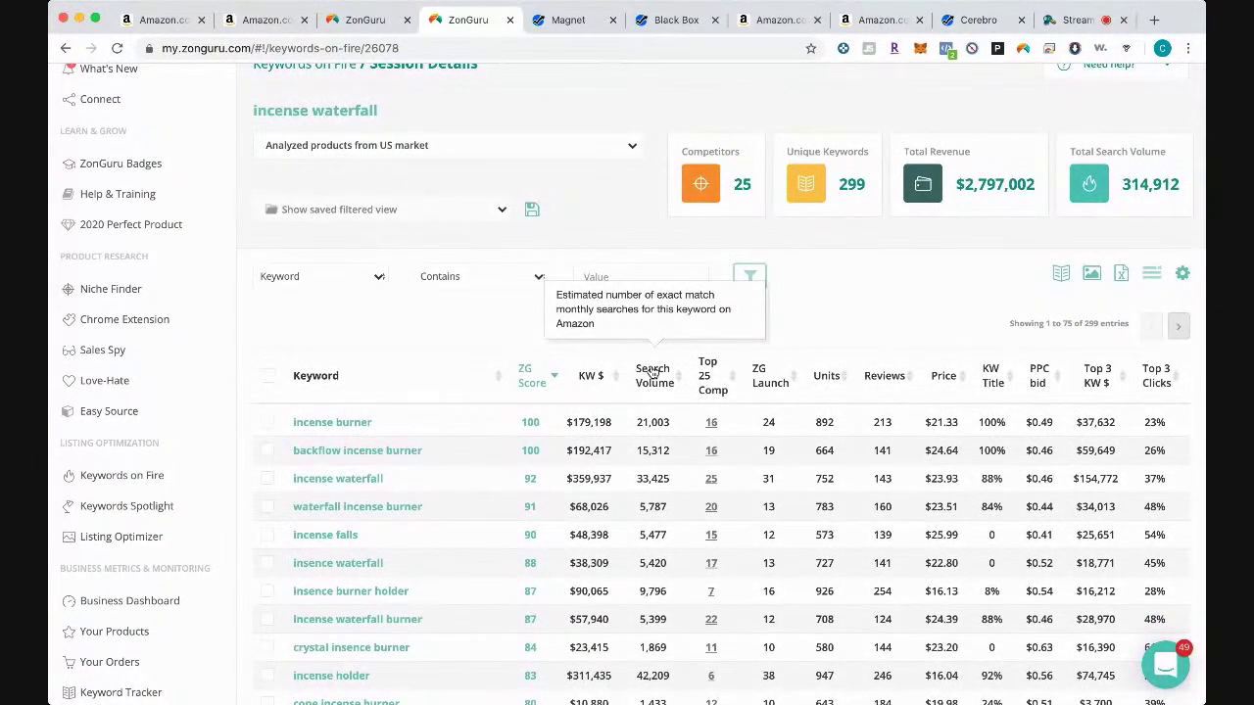
click(651, 373)
click(648, 376)
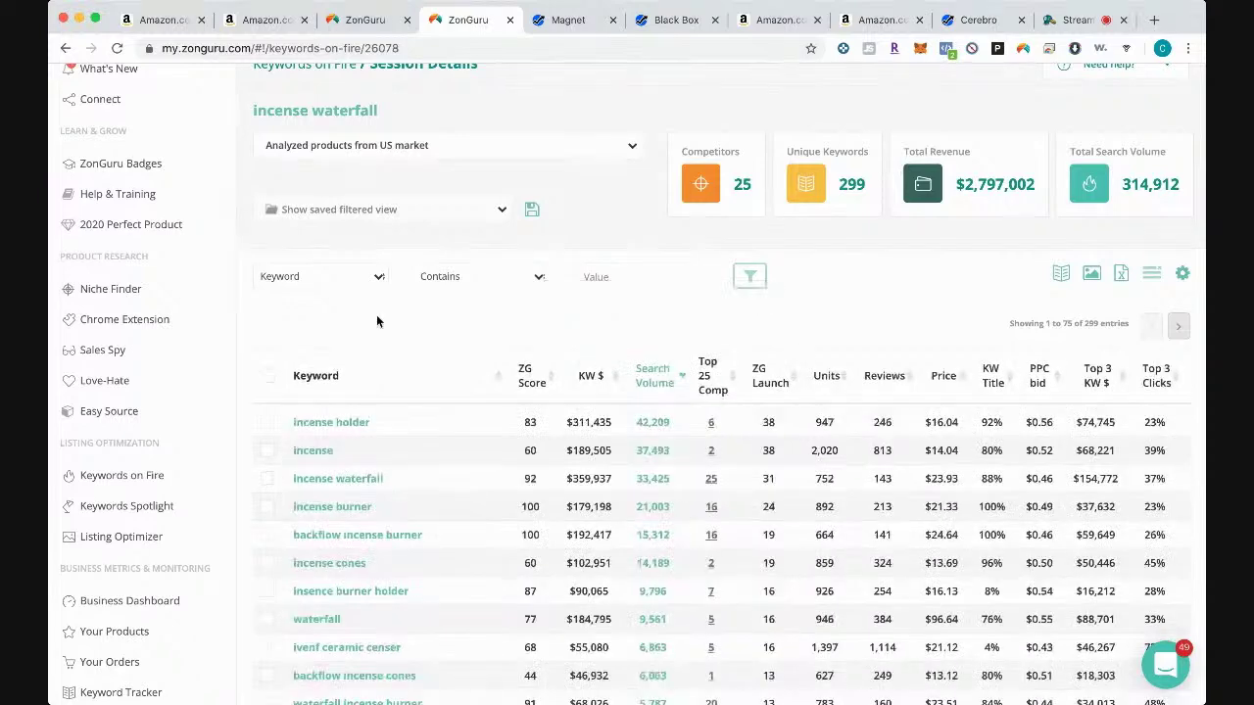
scroll(244, 318, down, 2)
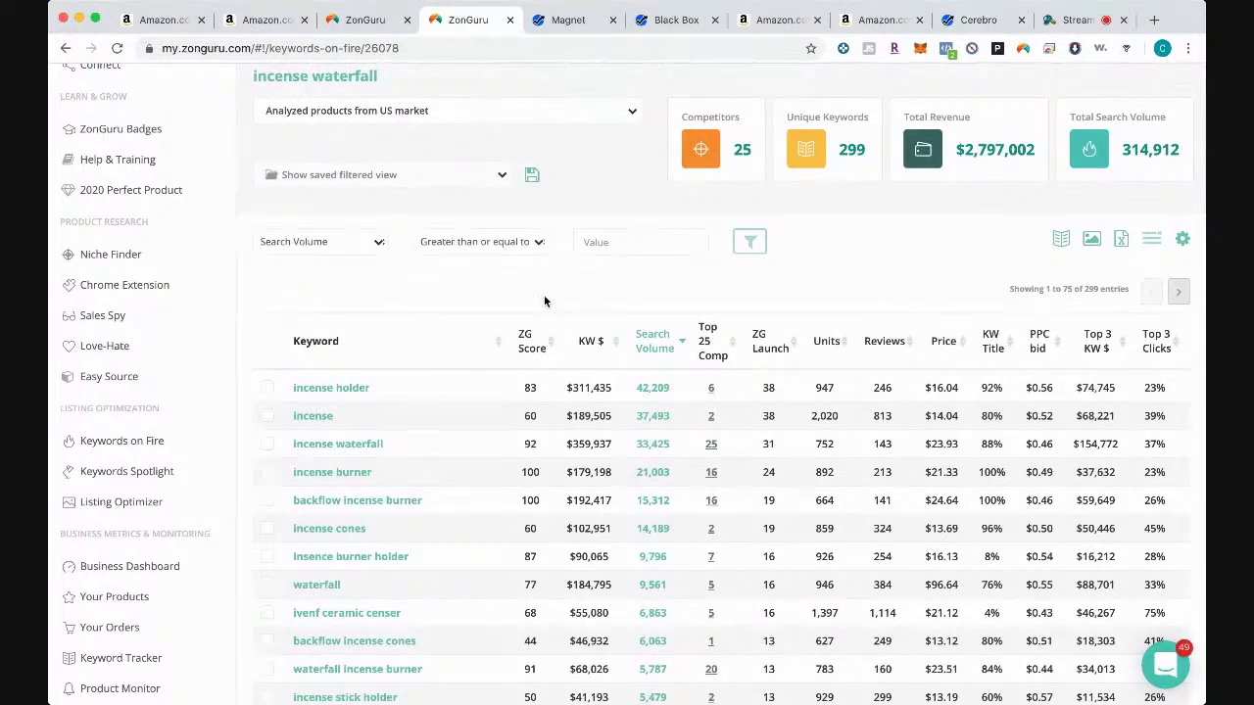
Step: Filter the incense waterfall keyword table to search volumes greater than or equal to 5000
click(606, 245)
text(5000)
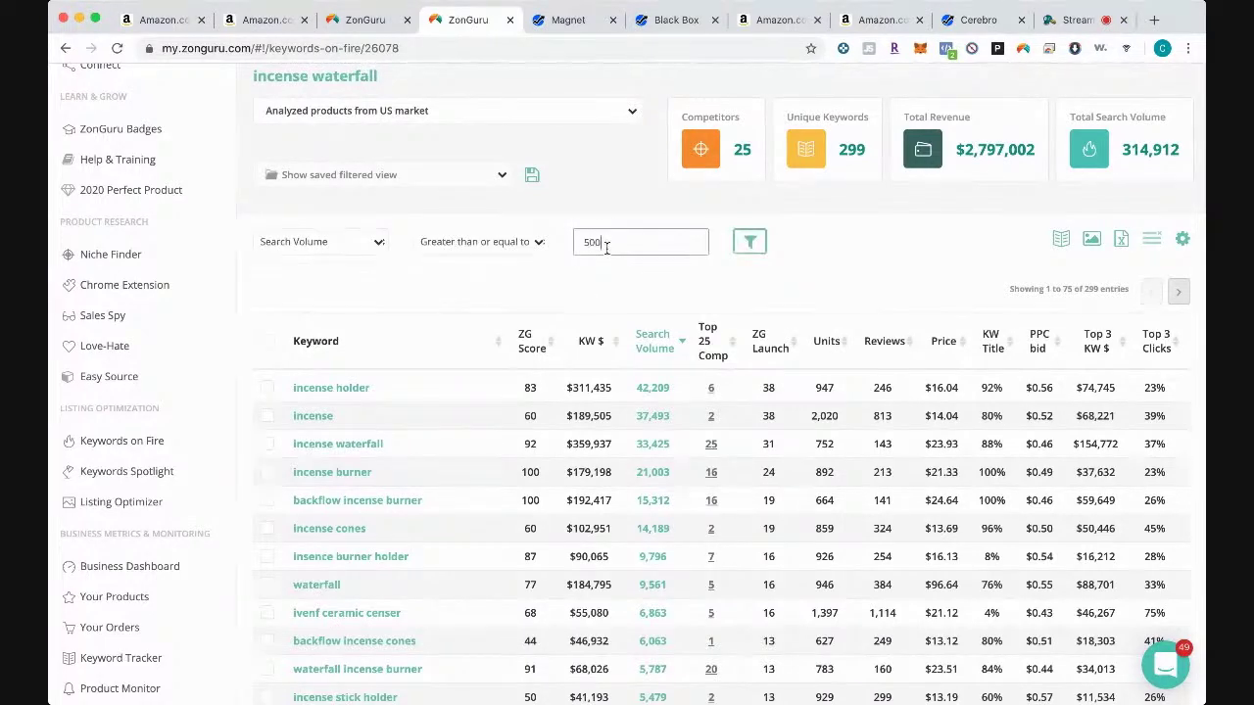
click(749, 242)
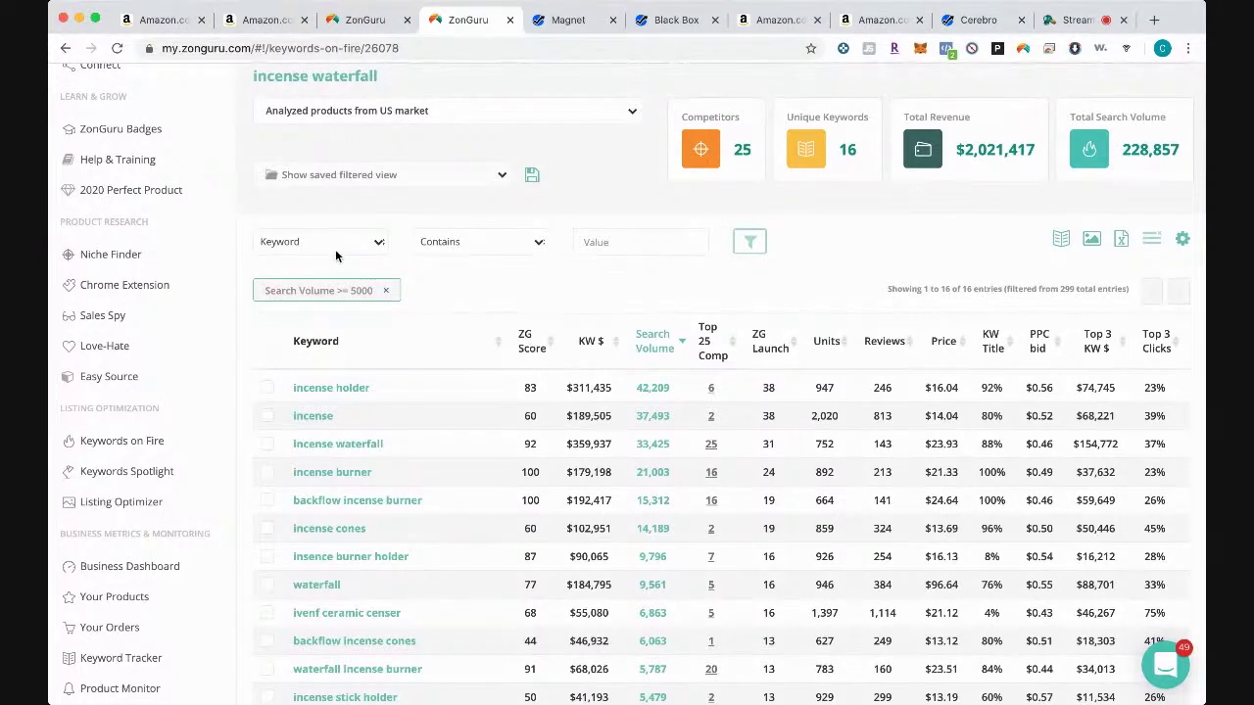
Step: Add a second filter that keeps only keywords with reviews less than or equal to 400
click(341, 338)
click(510, 266)
click(626, 244)
text(400)
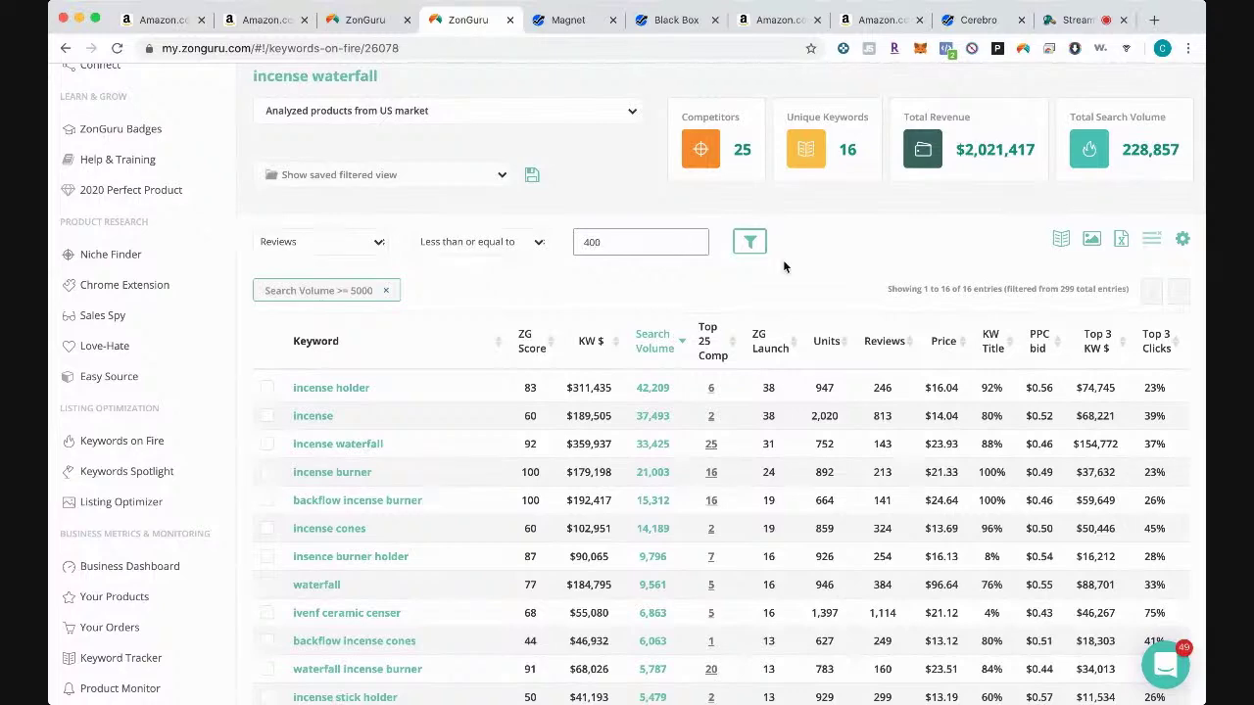
click(748, 243)
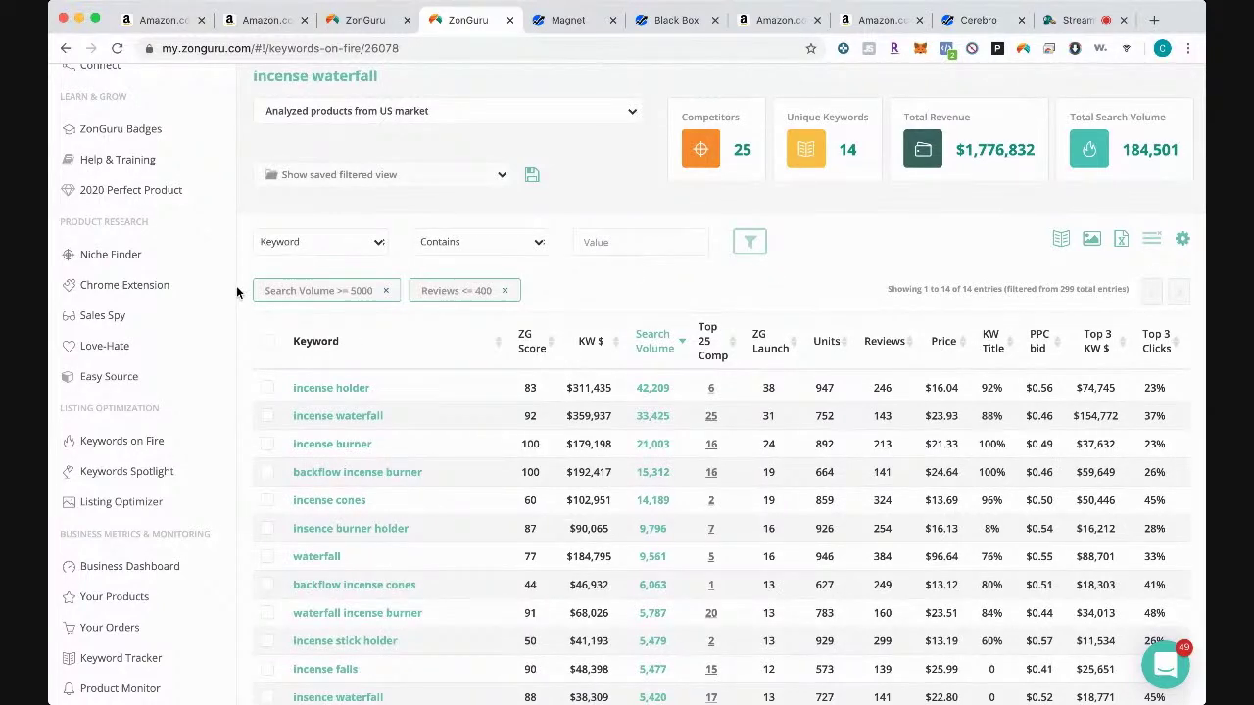
Step: Review the filtered keyword list and read the explanation of the ZG Launch metric
scroll(236, 291, down, 4)
scroll(236, 291, up, 1)
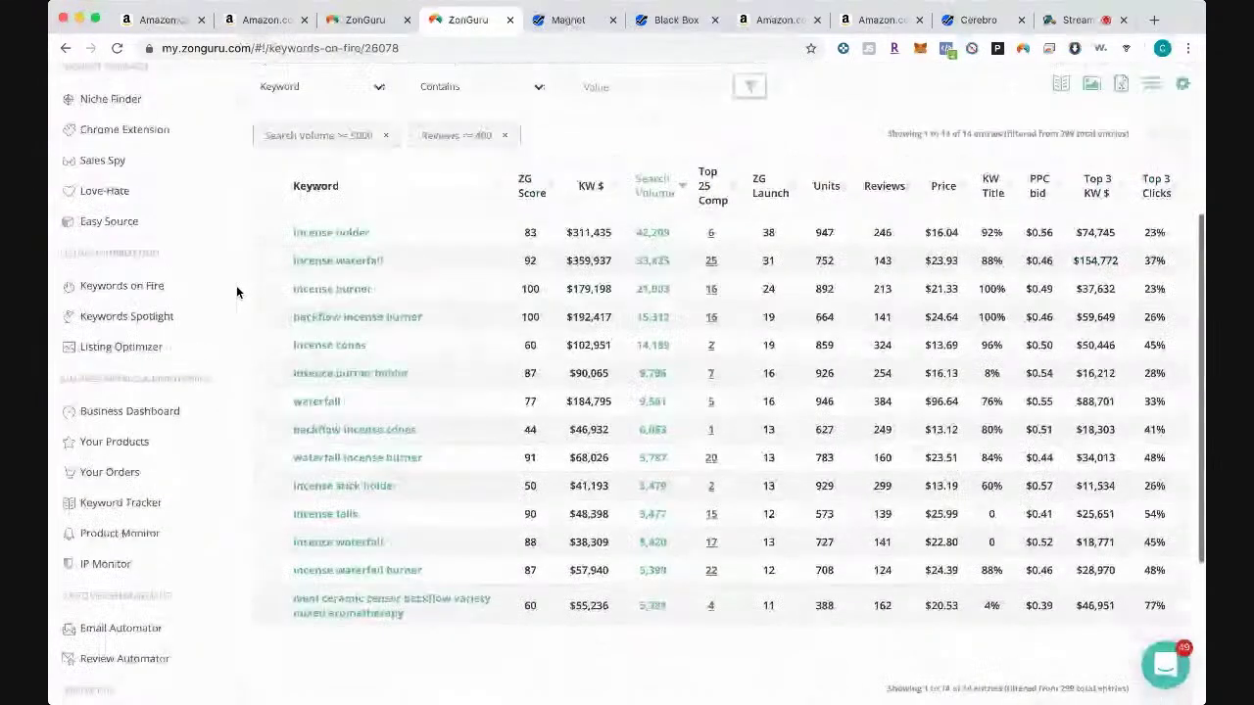
scroll(236, 291, up, 2)
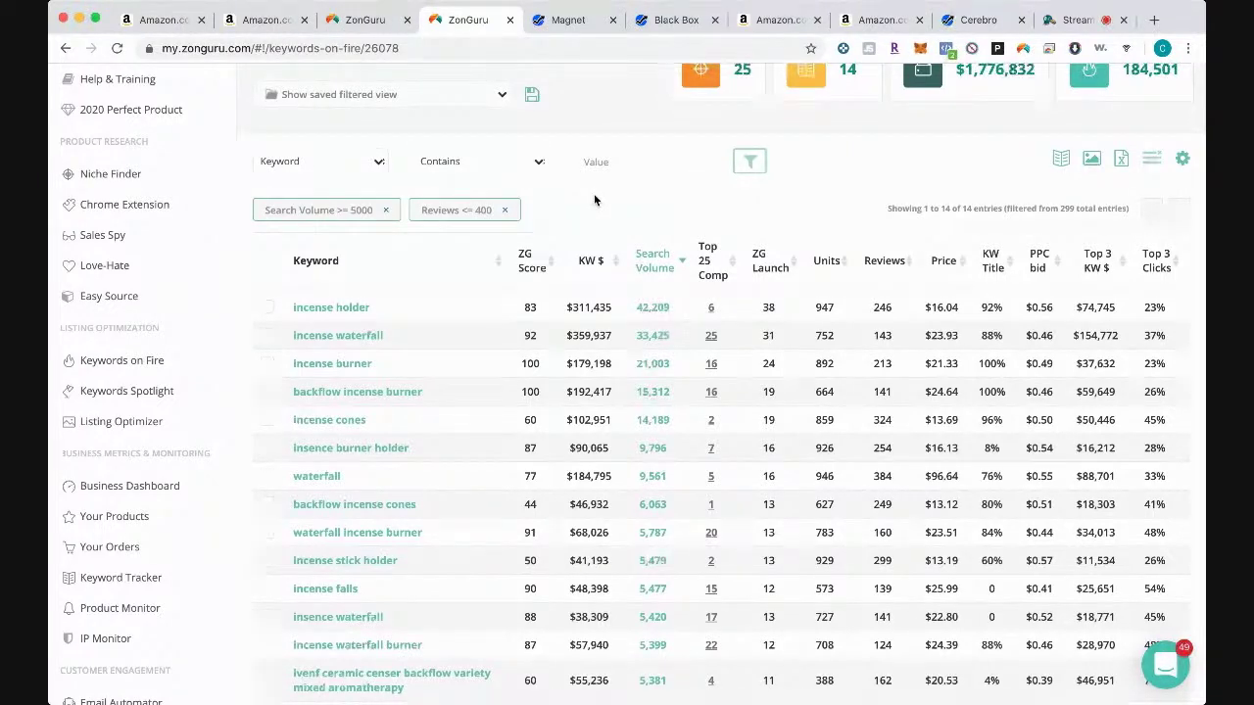
mouse_move(590, 262)
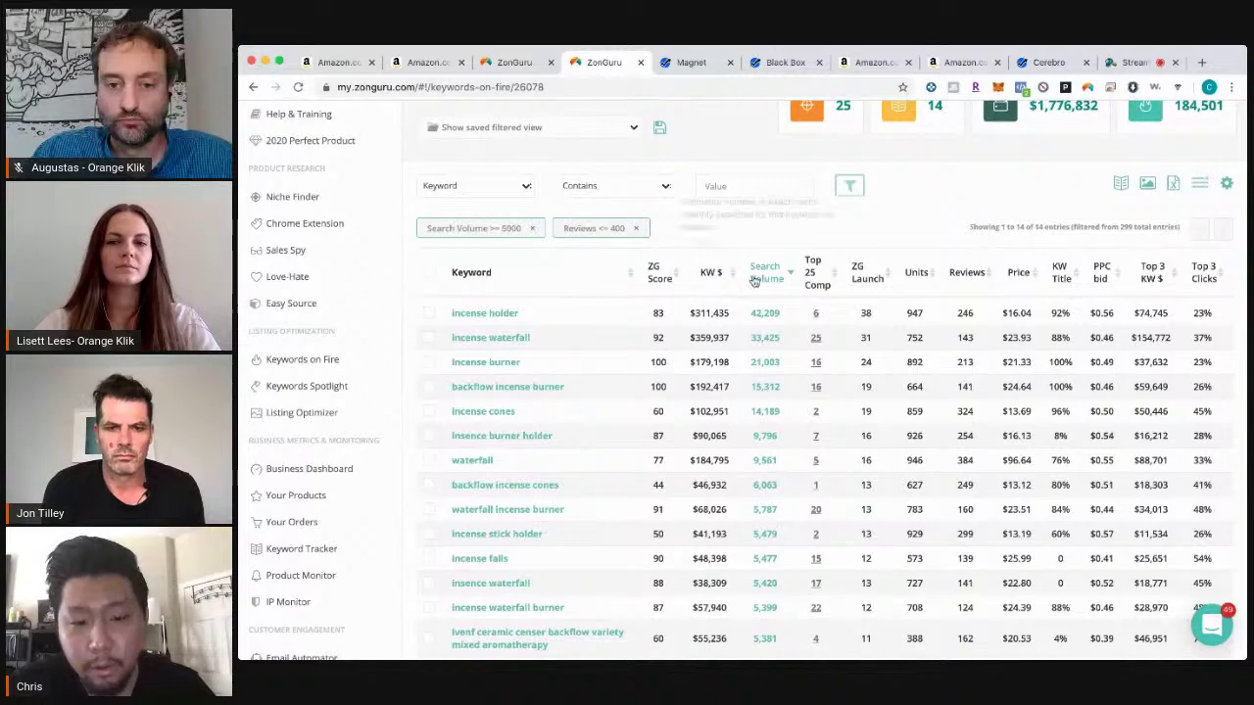
scroll(718, 599, down, 3)
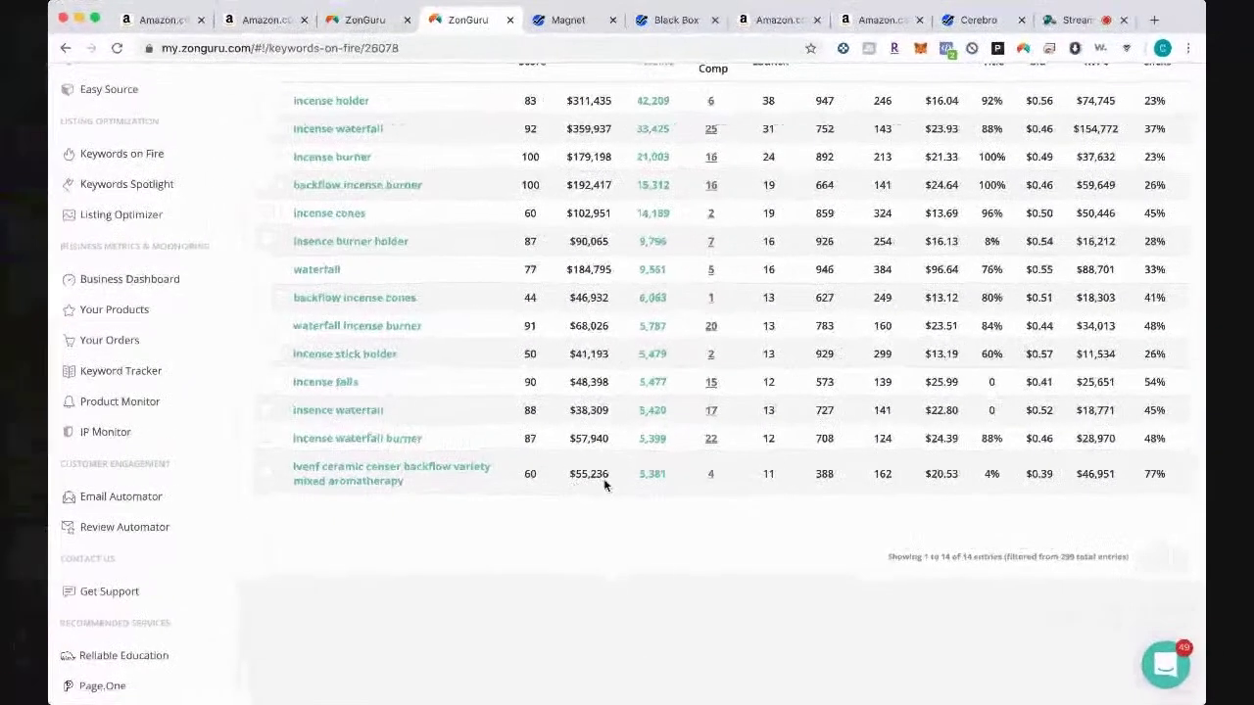
scroll(723, 460, up, 3)
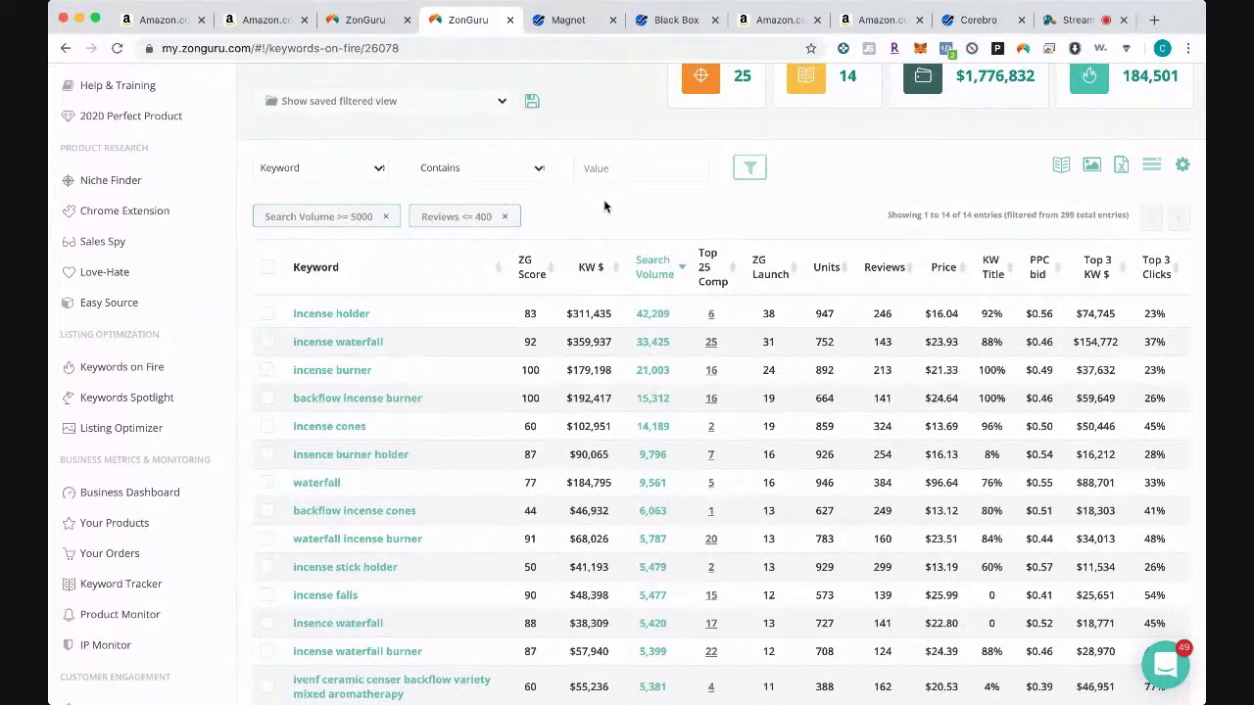
mouse_move(760, 263)
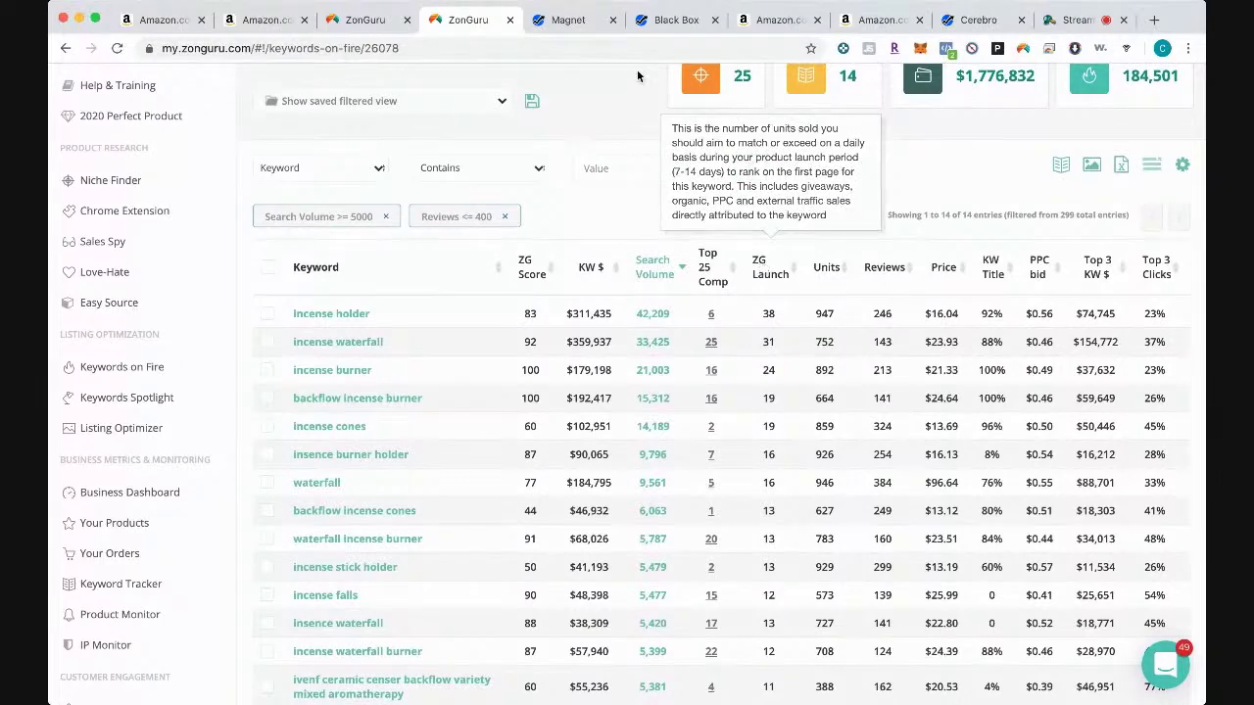
Step: Compare the CPR 8-Day Giveaways figures in Magnet with the ZG Launch values in ZonGuru
click(568, 19)
mouse_move(992, 255)
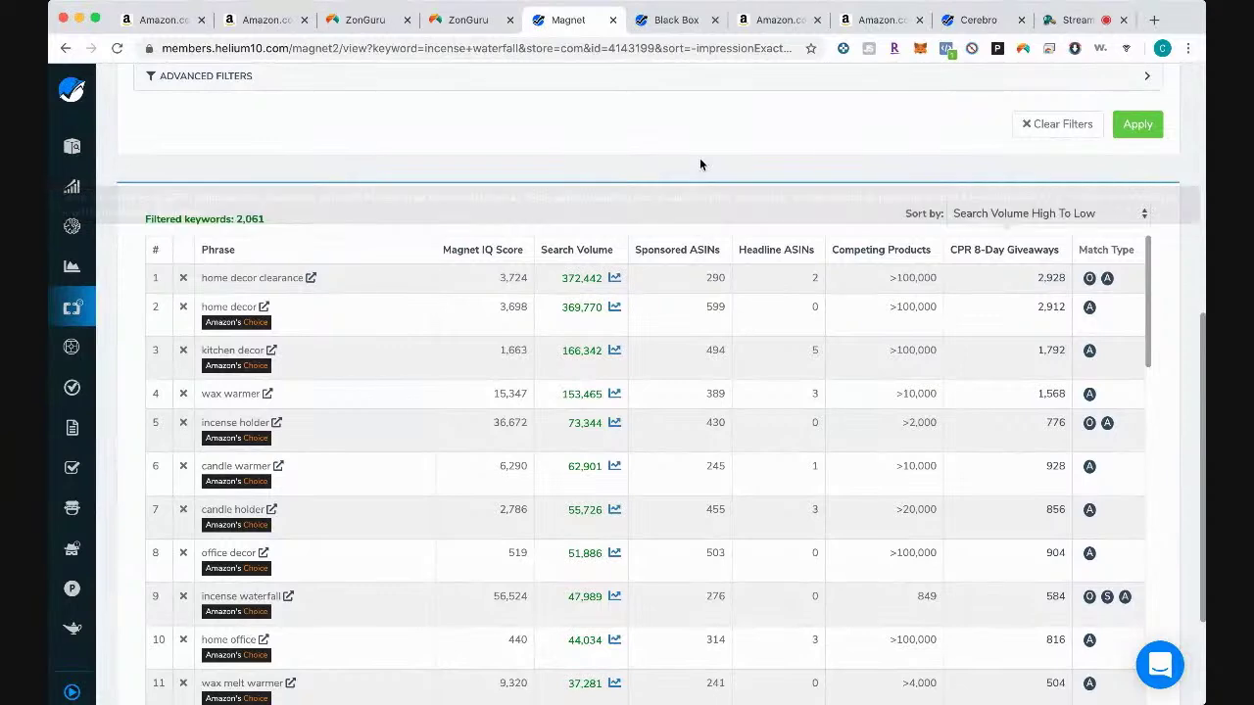
click(467, 20)
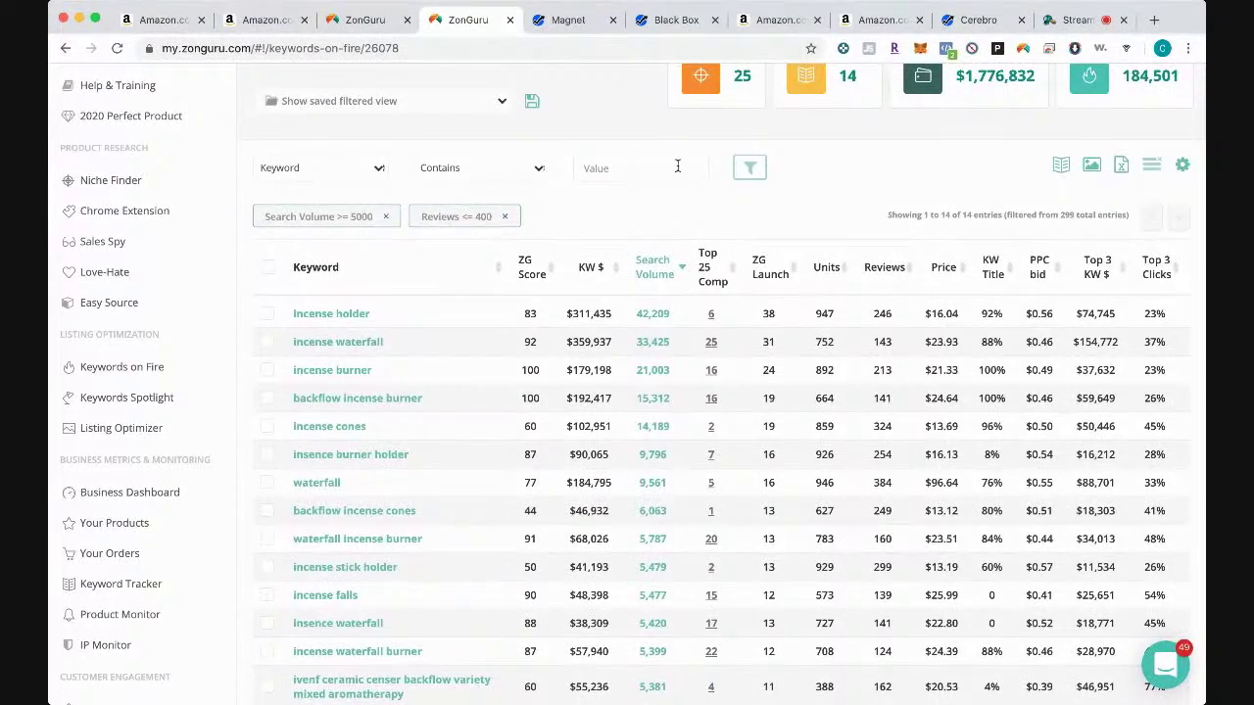
click(558, 19)
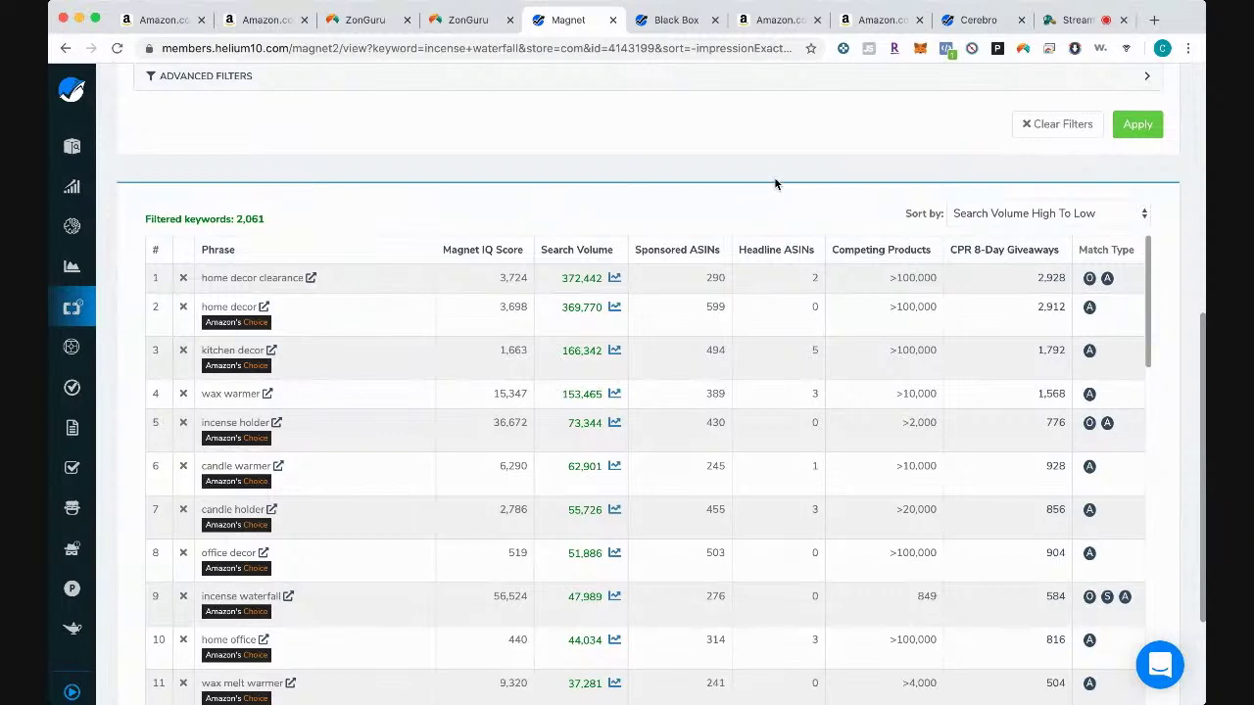
mouse_move(975, 257)
click(477, 24)
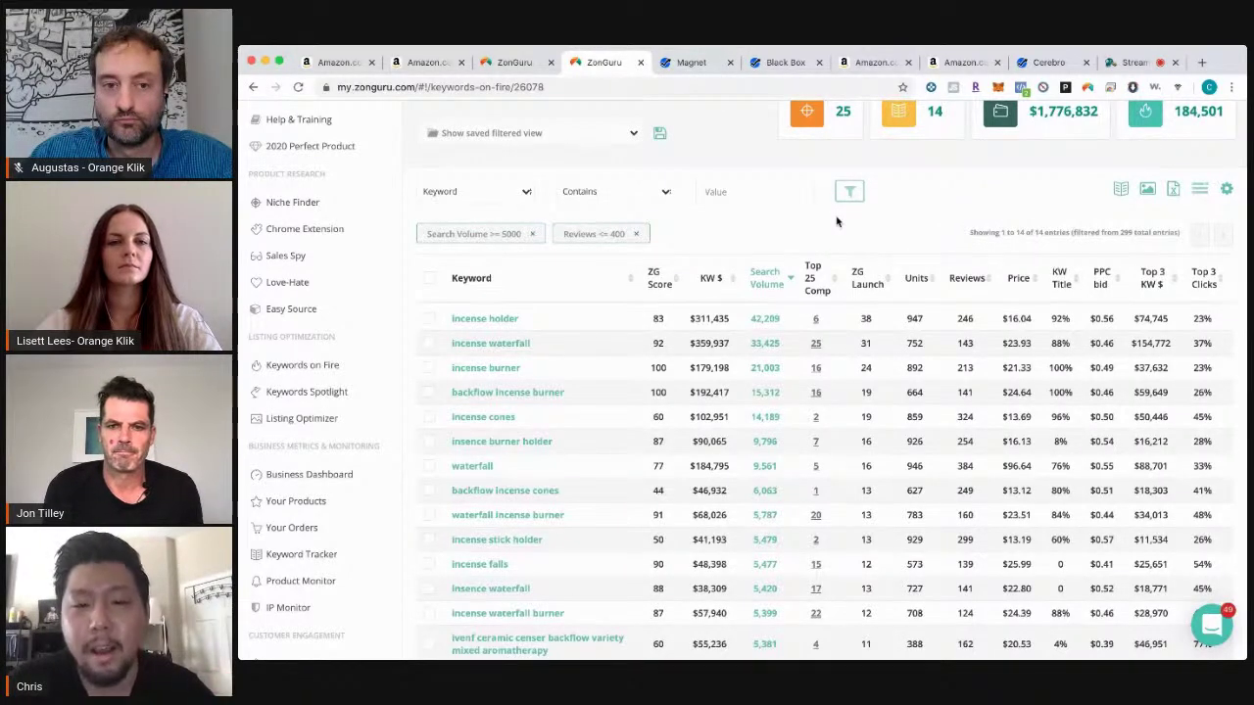
mouse_move(857, 278)
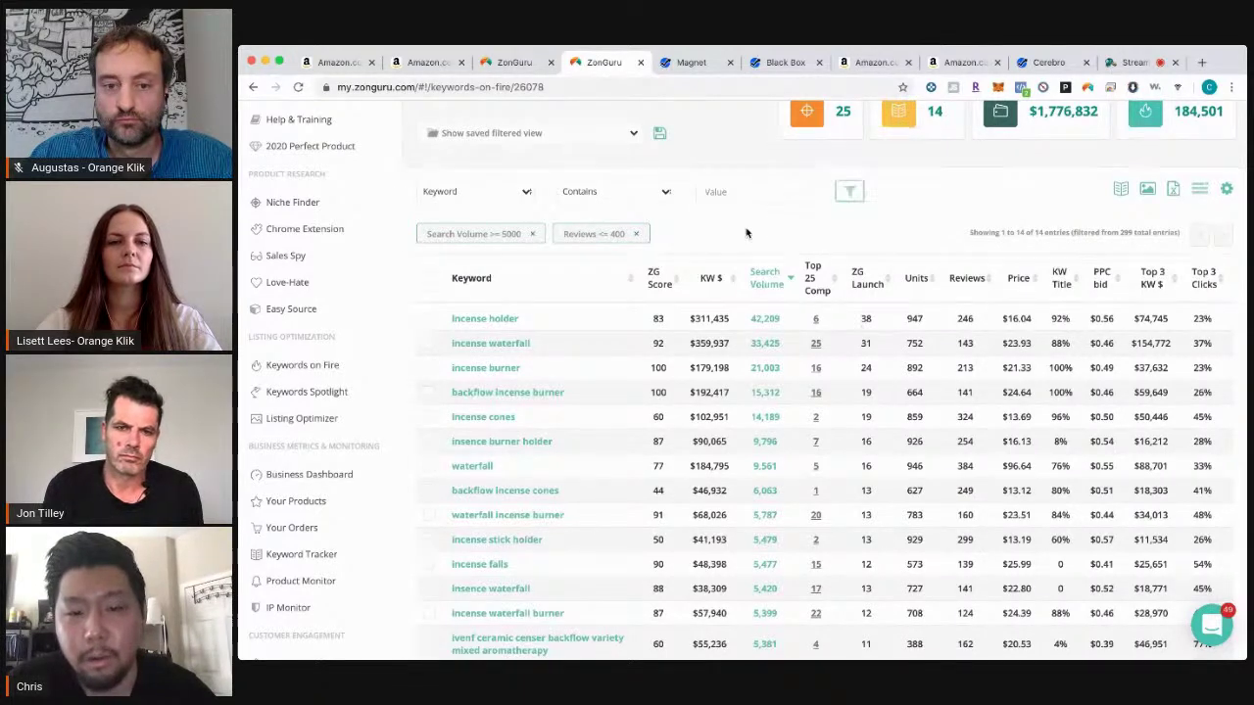
click(688, 64)
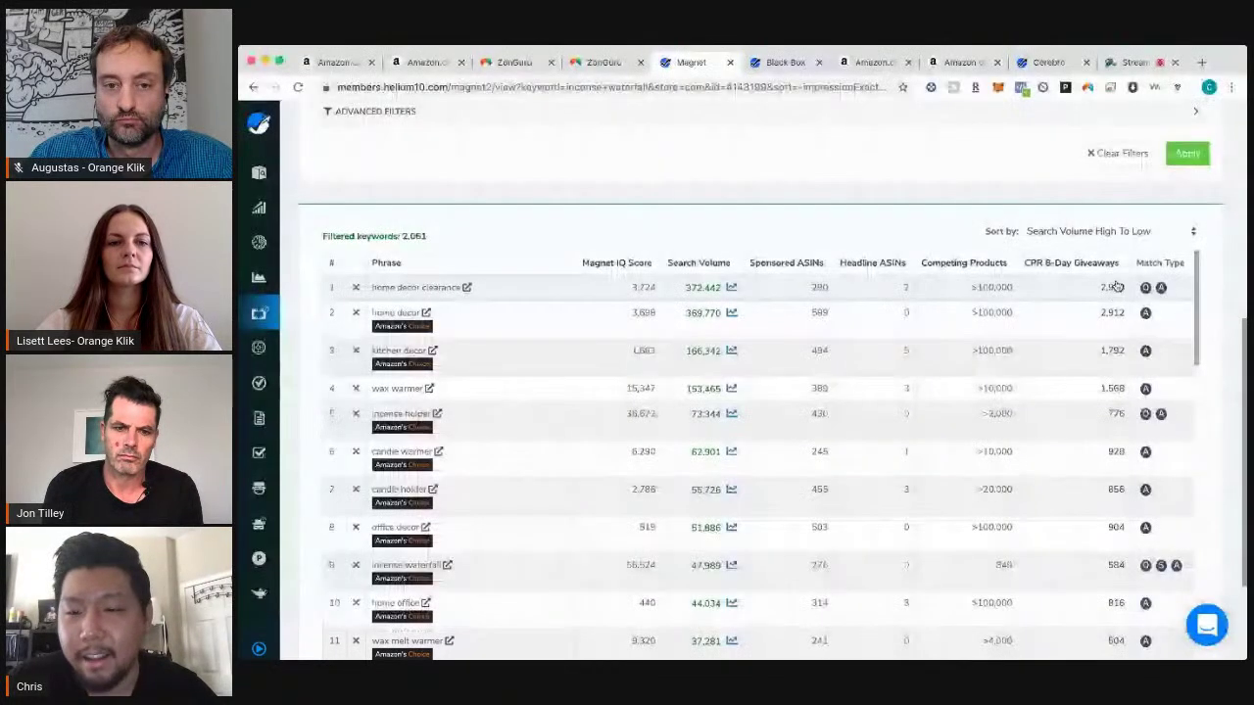
mouse_move(1082, 269)
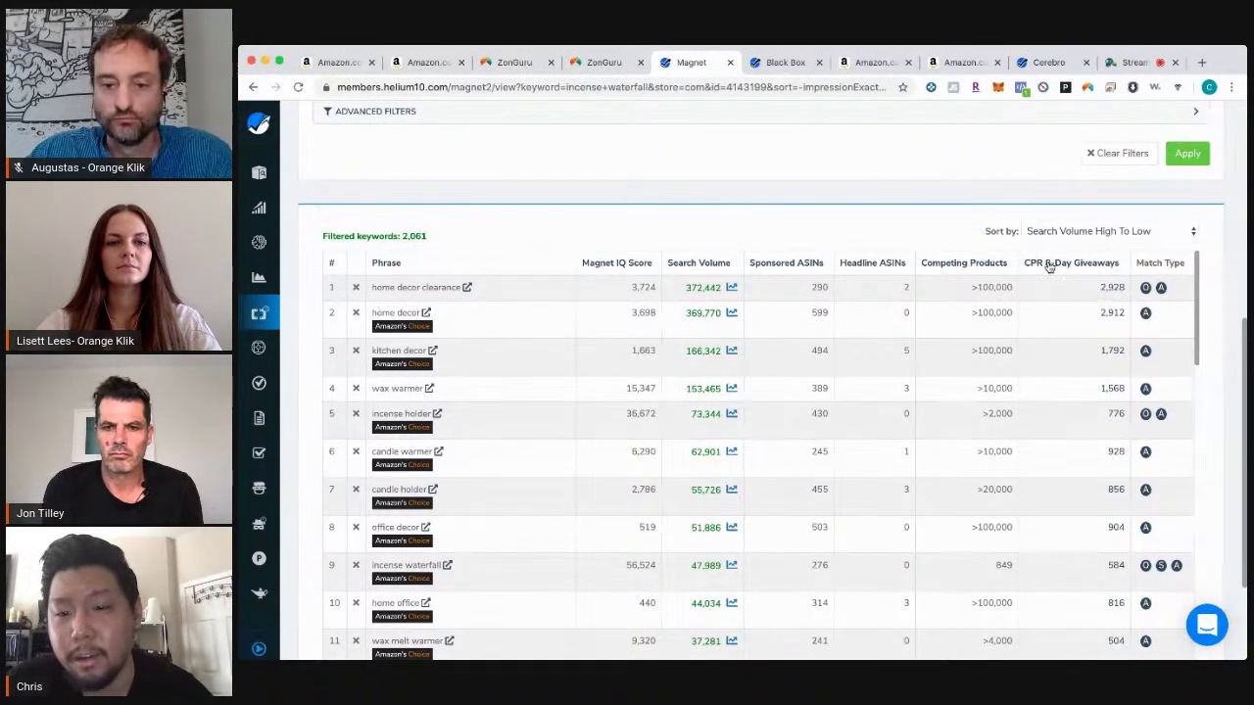
mouse_move(1030, 256)
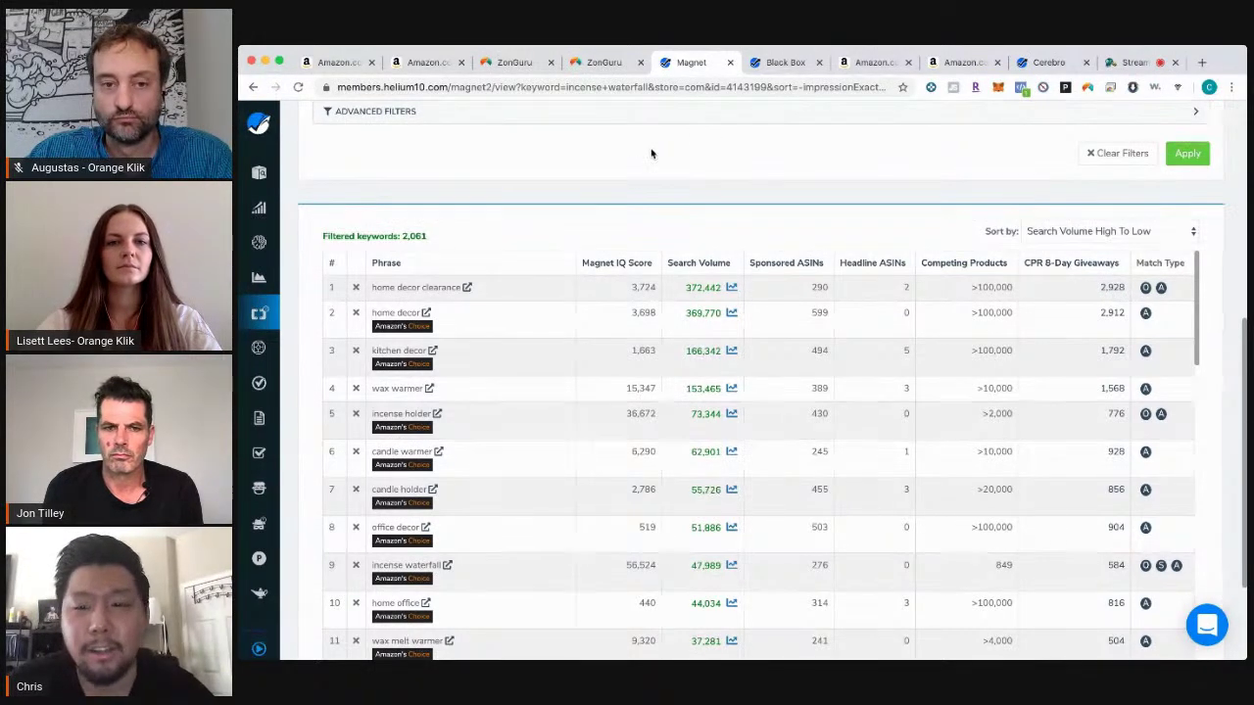
Step: Return to ZonGuru and examine the keyword-in-title matches and the top 3 revenue, click and conversion columns
click(604, 61)
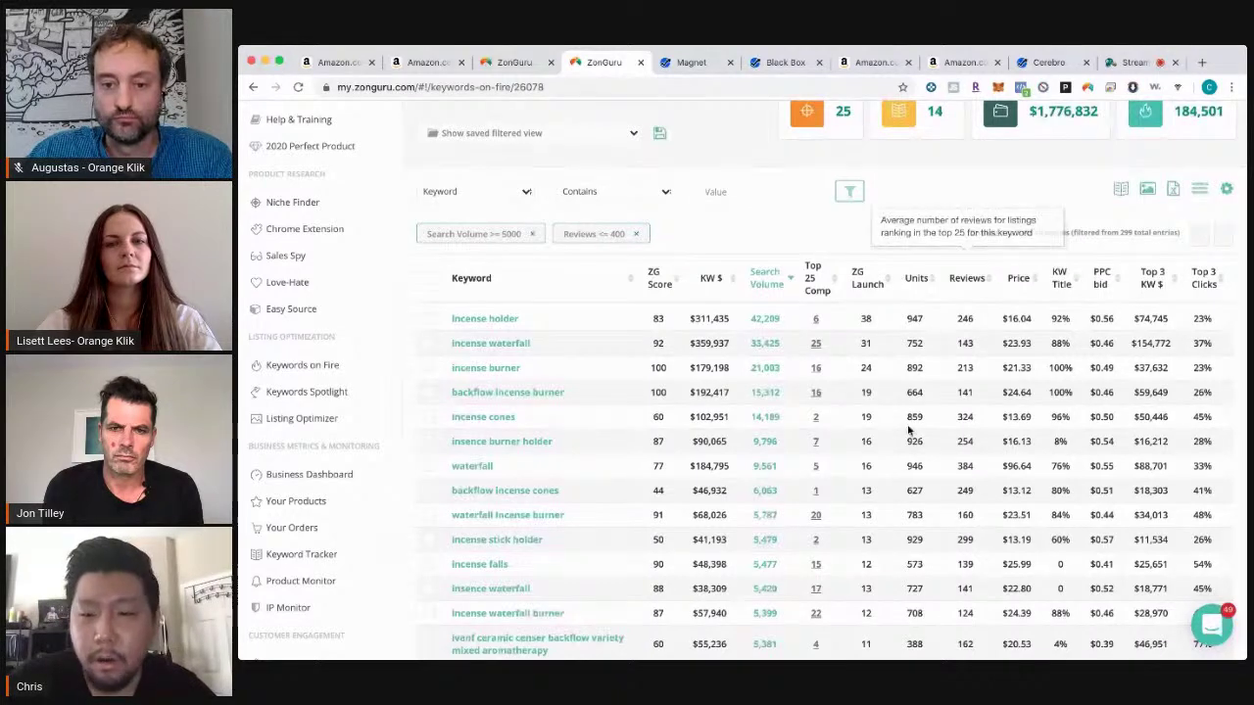
mouse_move(1051, 370)
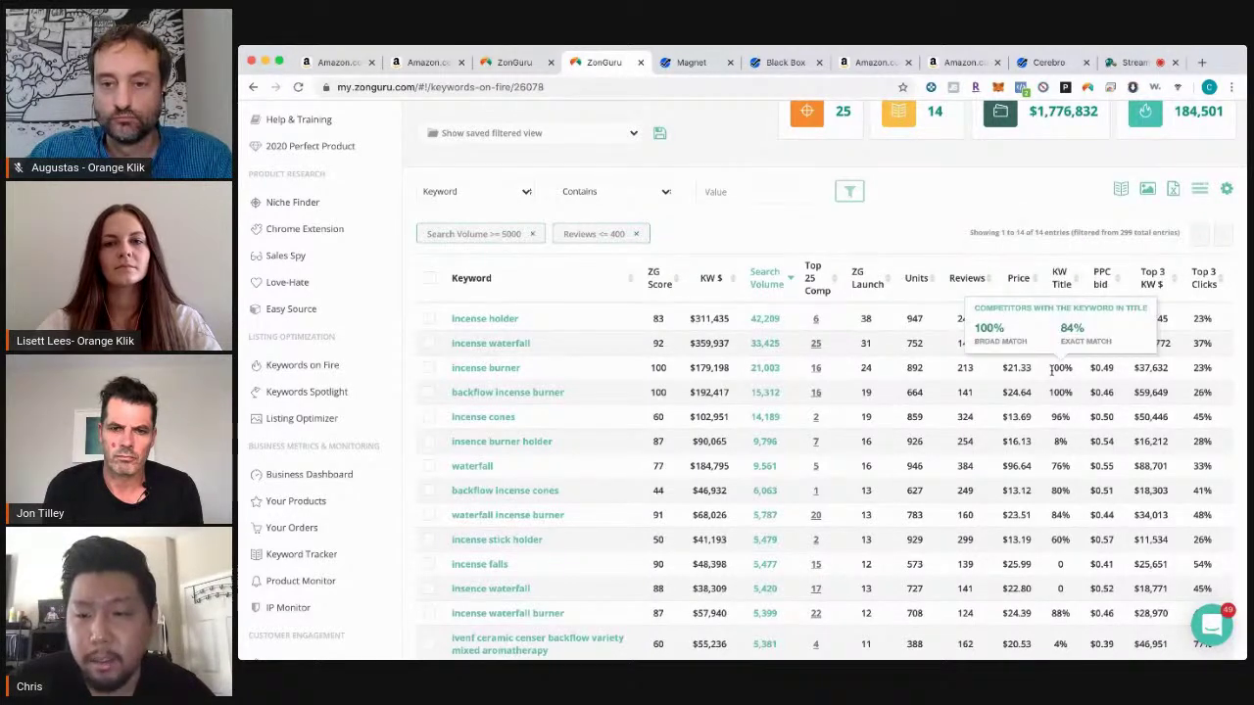
scroll(1106, 324, right, 2)
mouse_move(1165, 284)
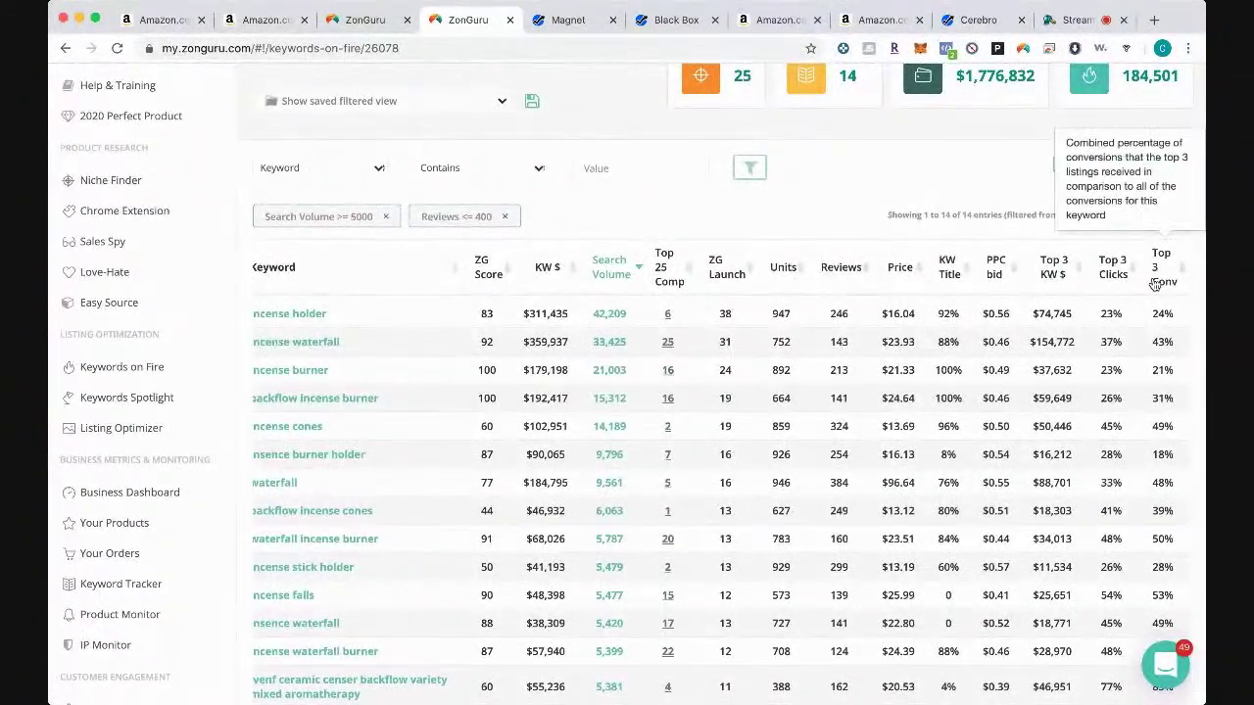
mouse_move(1052, 267)
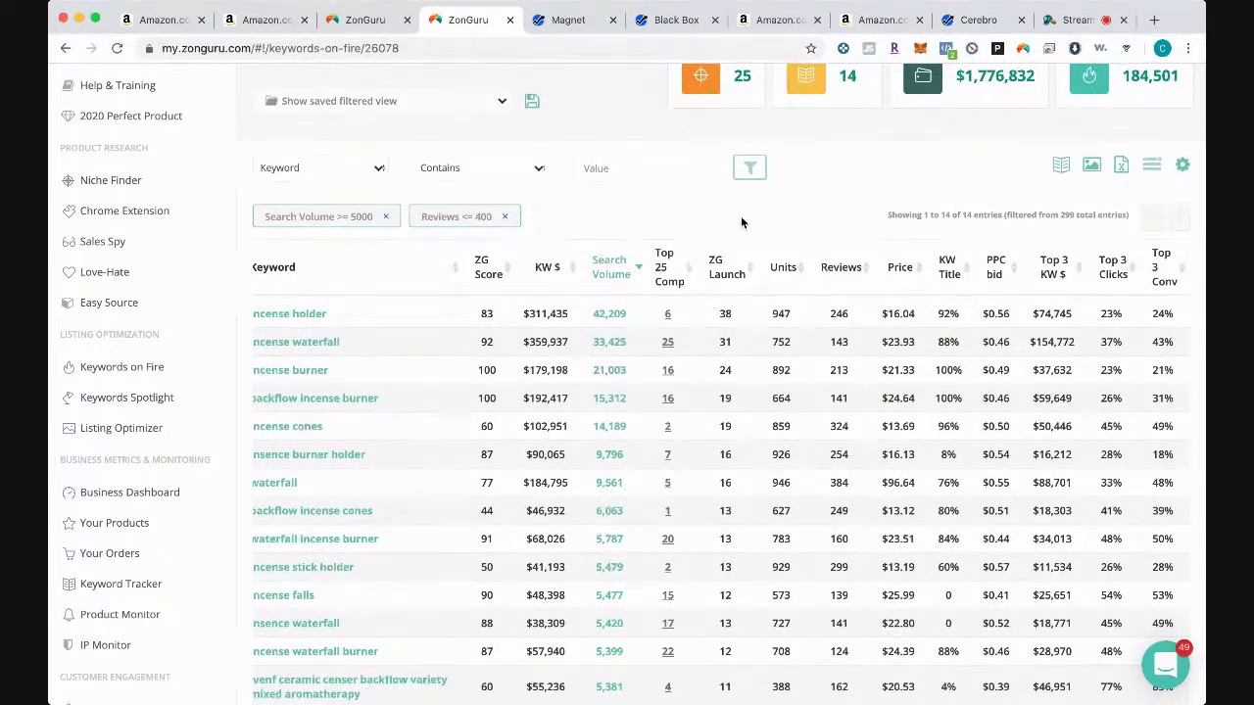
Step: Add the Competitors Positions columns to the ZonGuru keyword table and bring them into view
click(1182, 164)
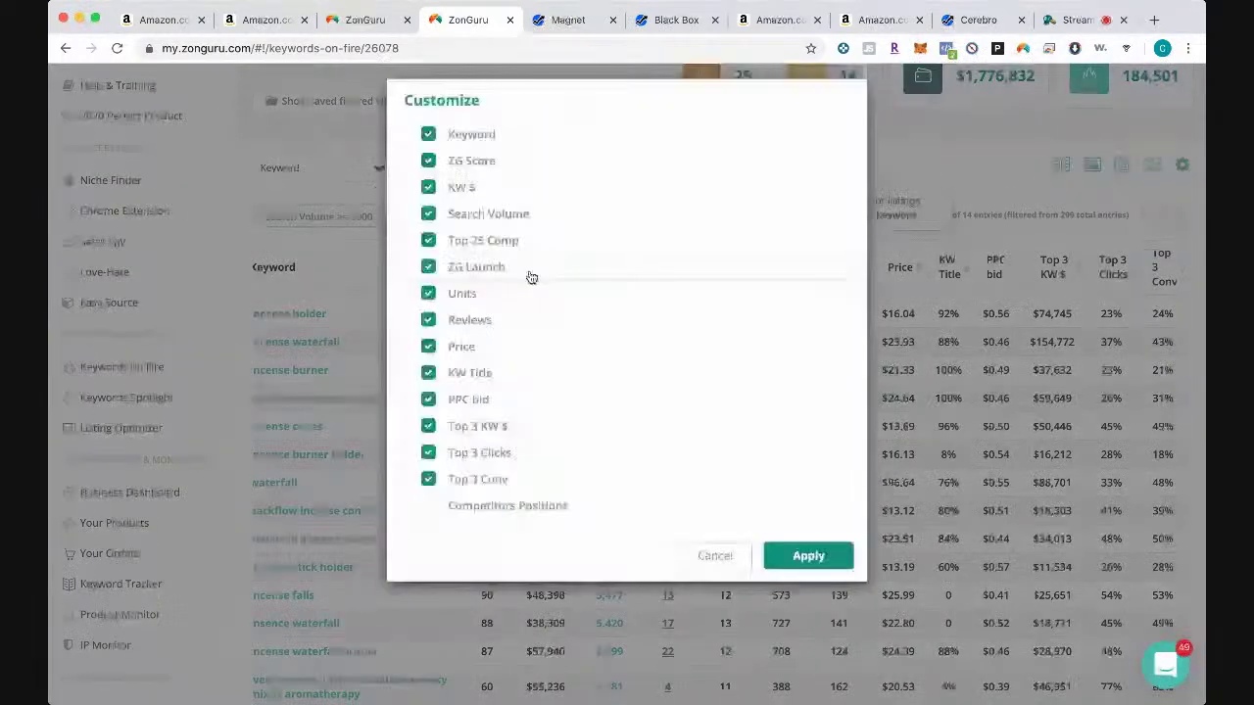
click(429, 516)
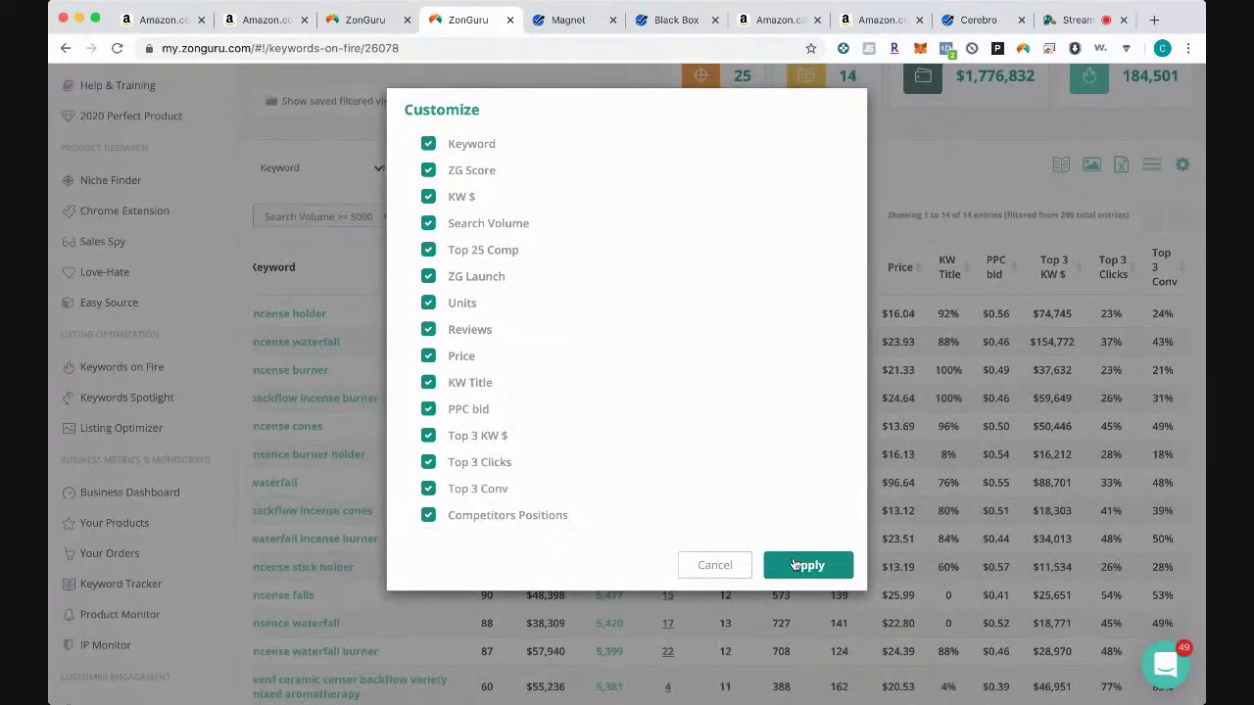
click(806, 566)
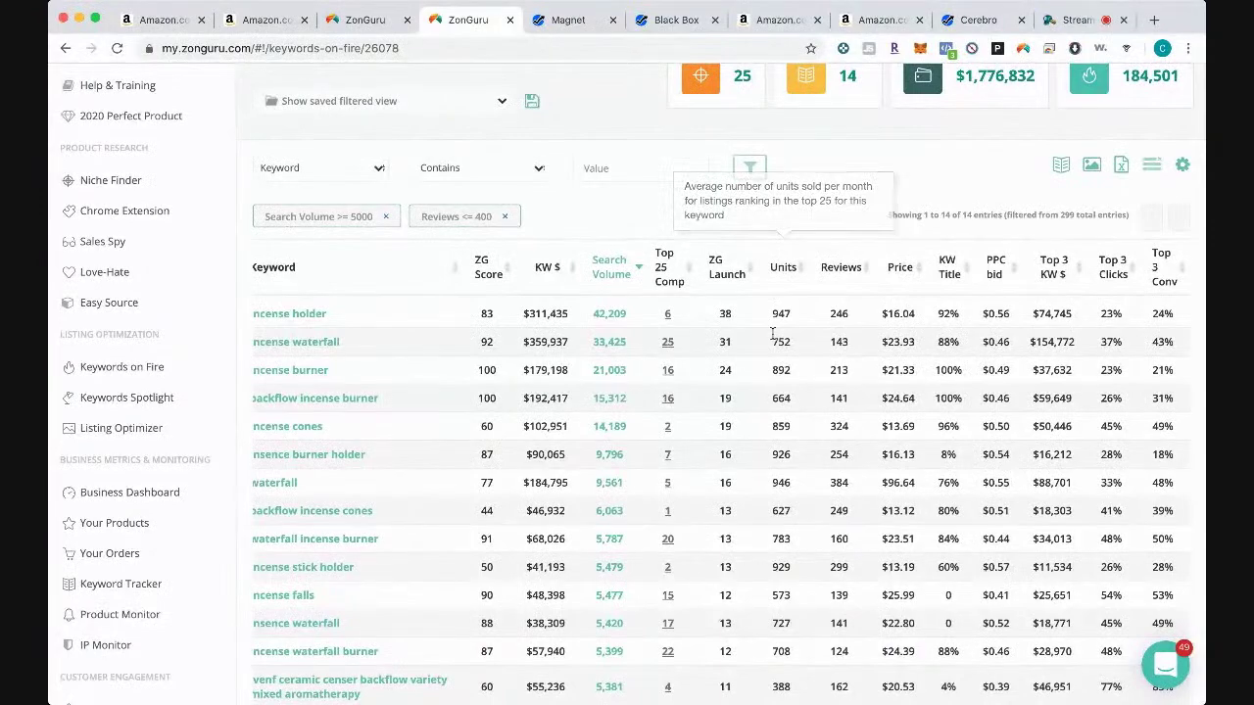
scroll(772, 334, right, 10)
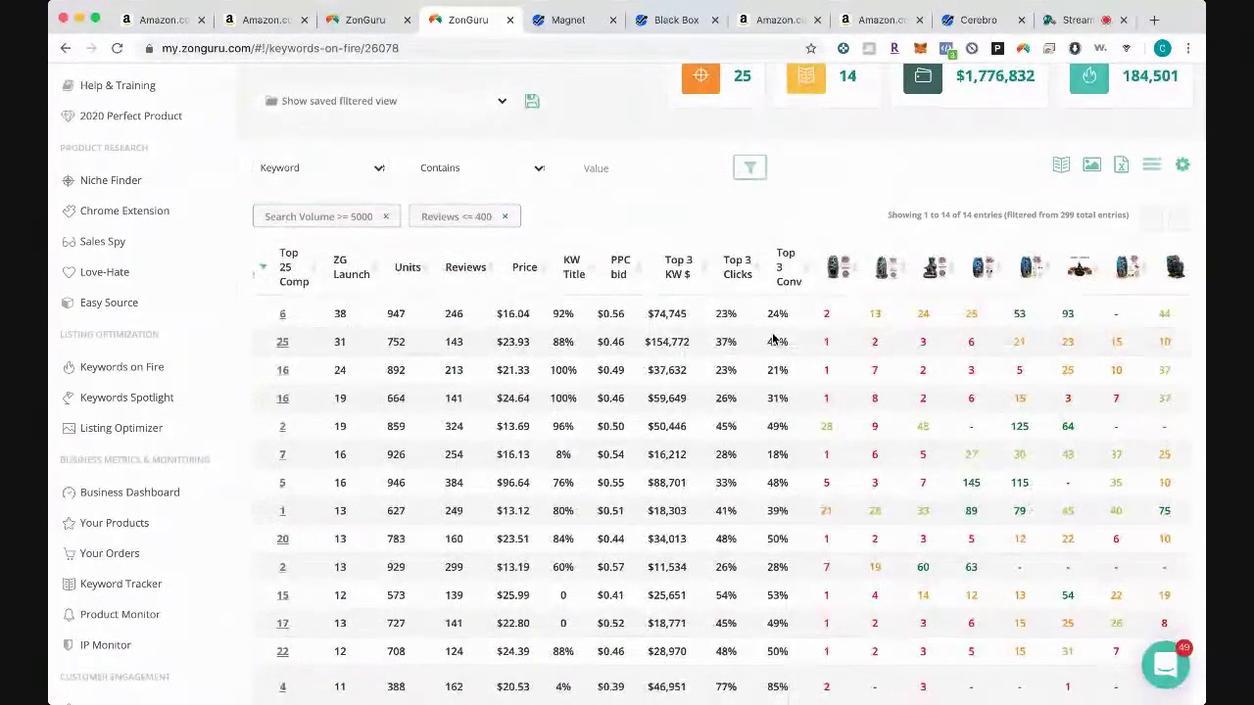
scroll(771, 338, right, 3)
Step: View the list of analyzed products from the US market and close it again
scroll(653, 212, up, 2)
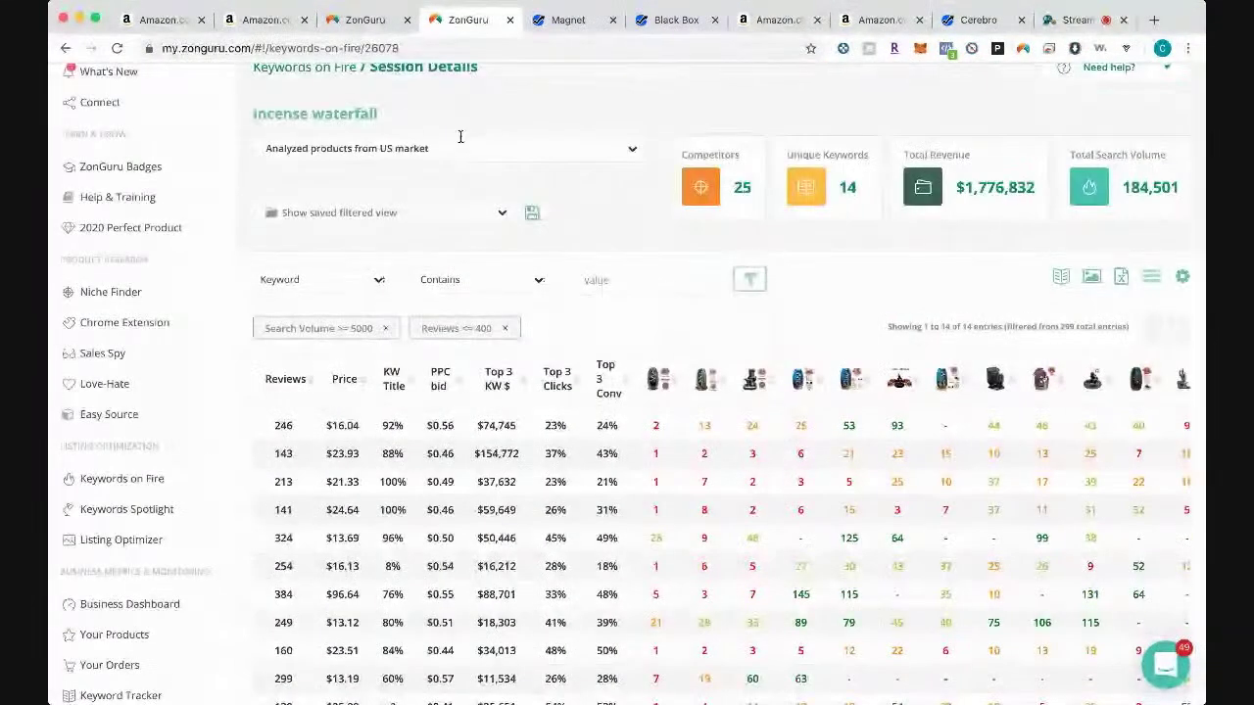
scroll(460, 133, up, 1)
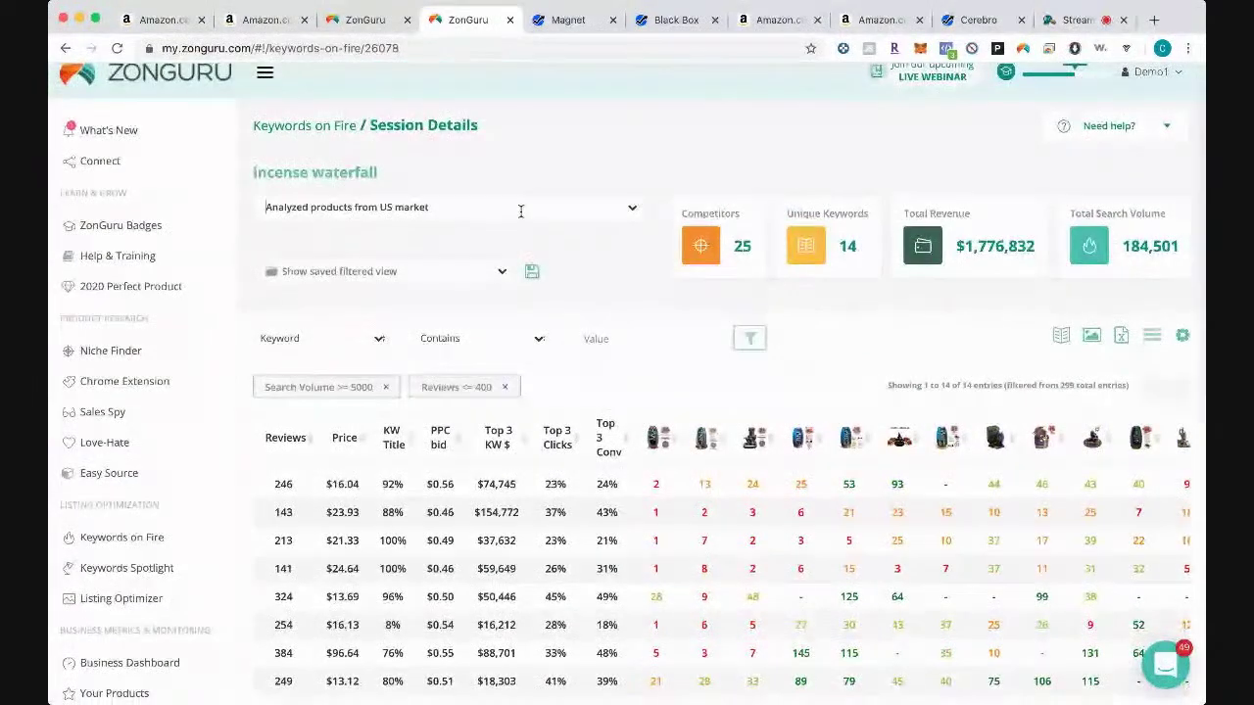
click(518, 207)
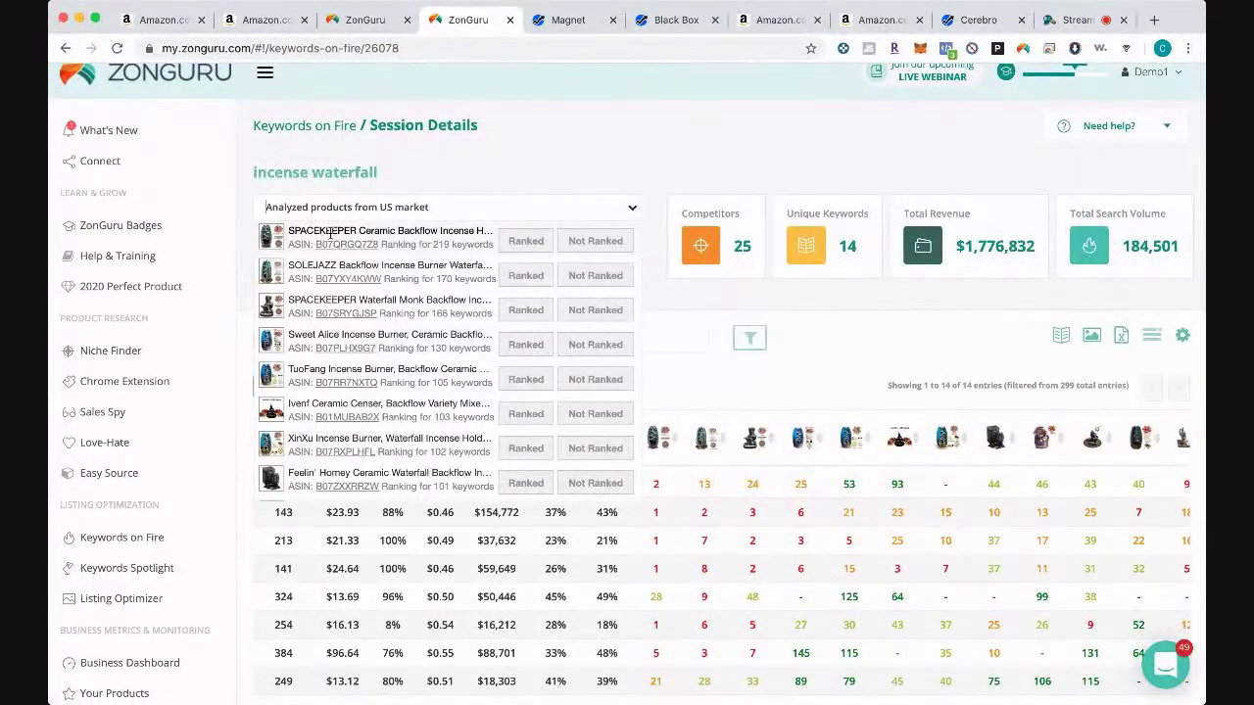
click(859, 335)
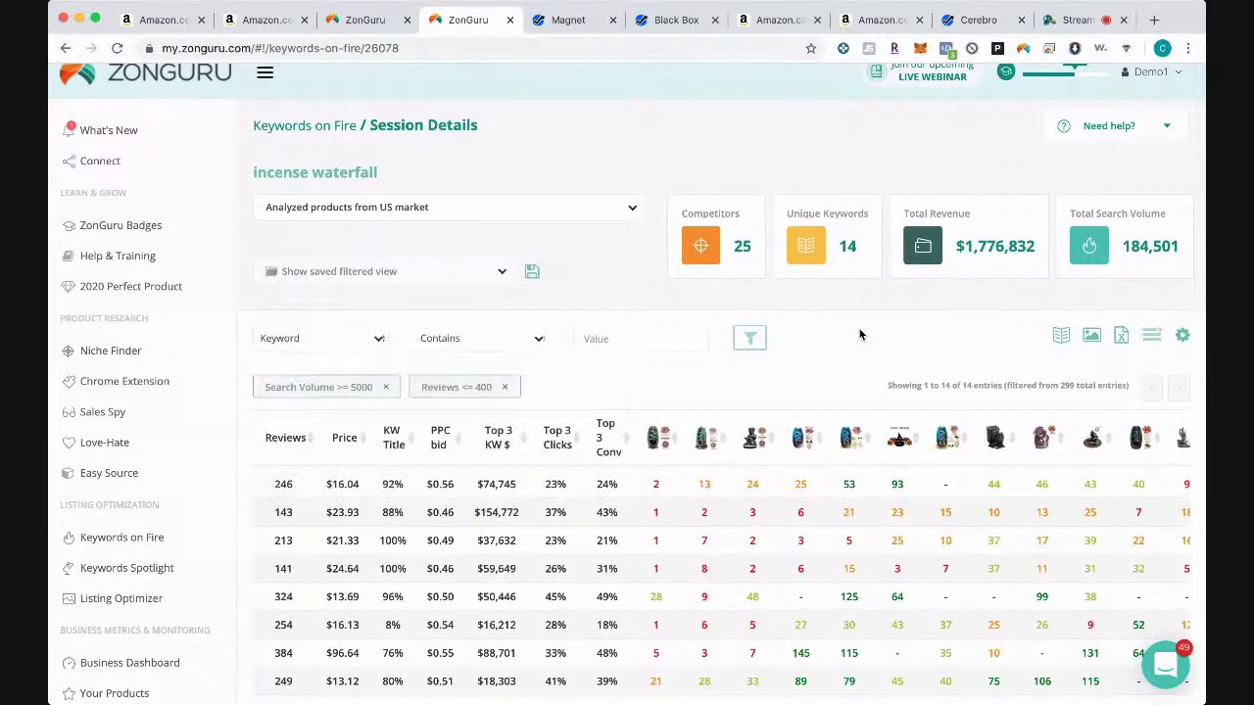
Step: Examine each competitor's ranking position for the filtered keywords against their search volume and top 3 figures
scroll(859, 335, down, 2)
scroll(598, 377, down, 1)
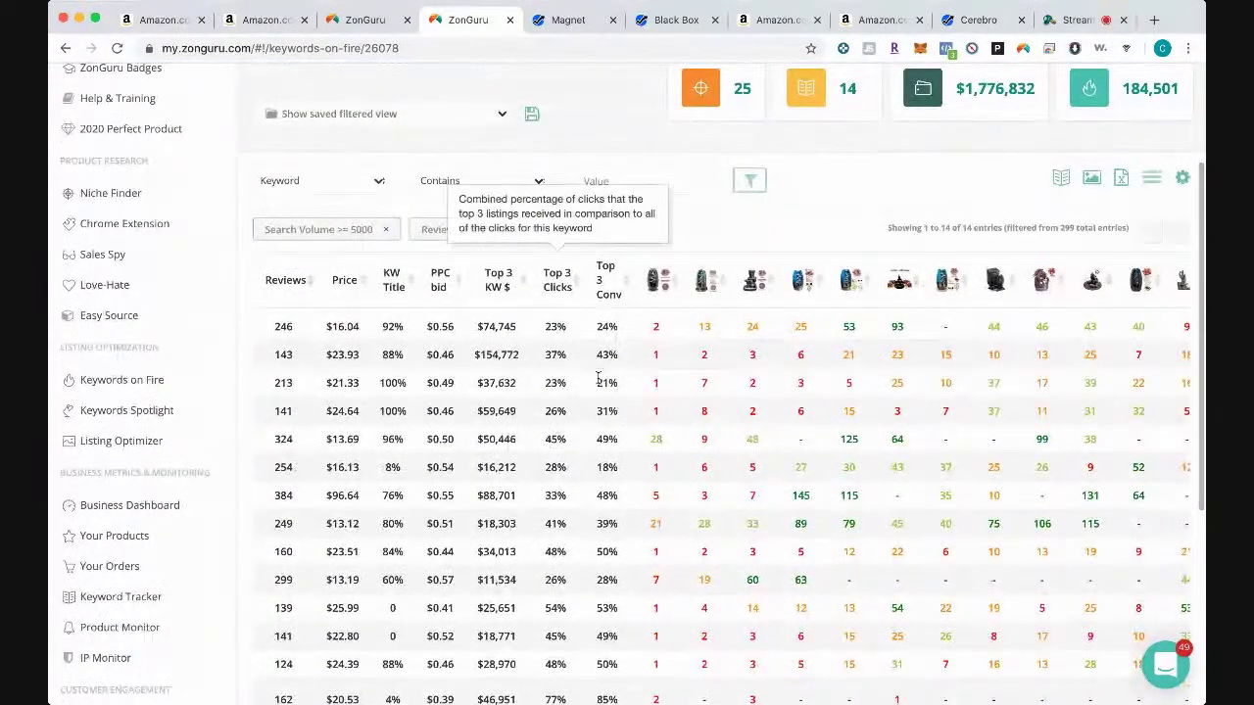
scroll(597, 377, left, 3)
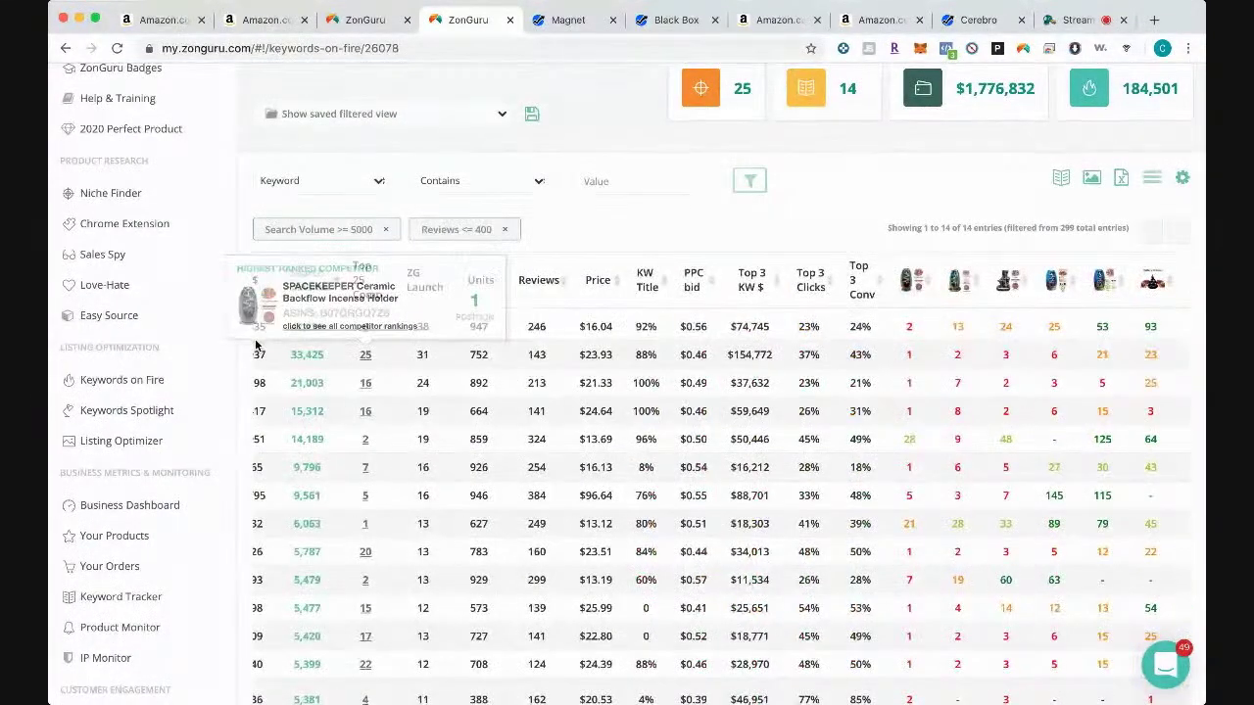
scroll(842, 380, right, 3)
scroll(843, 380, right, 2)
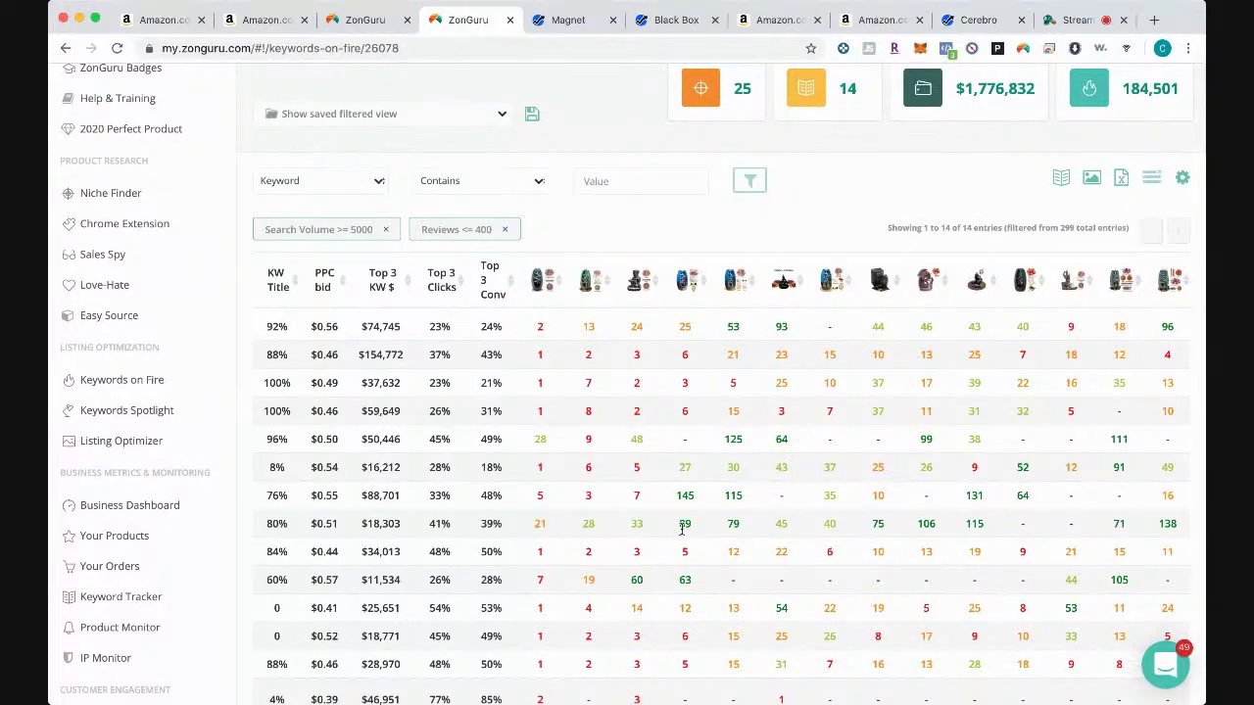
scroll(681, 530, down, 3)
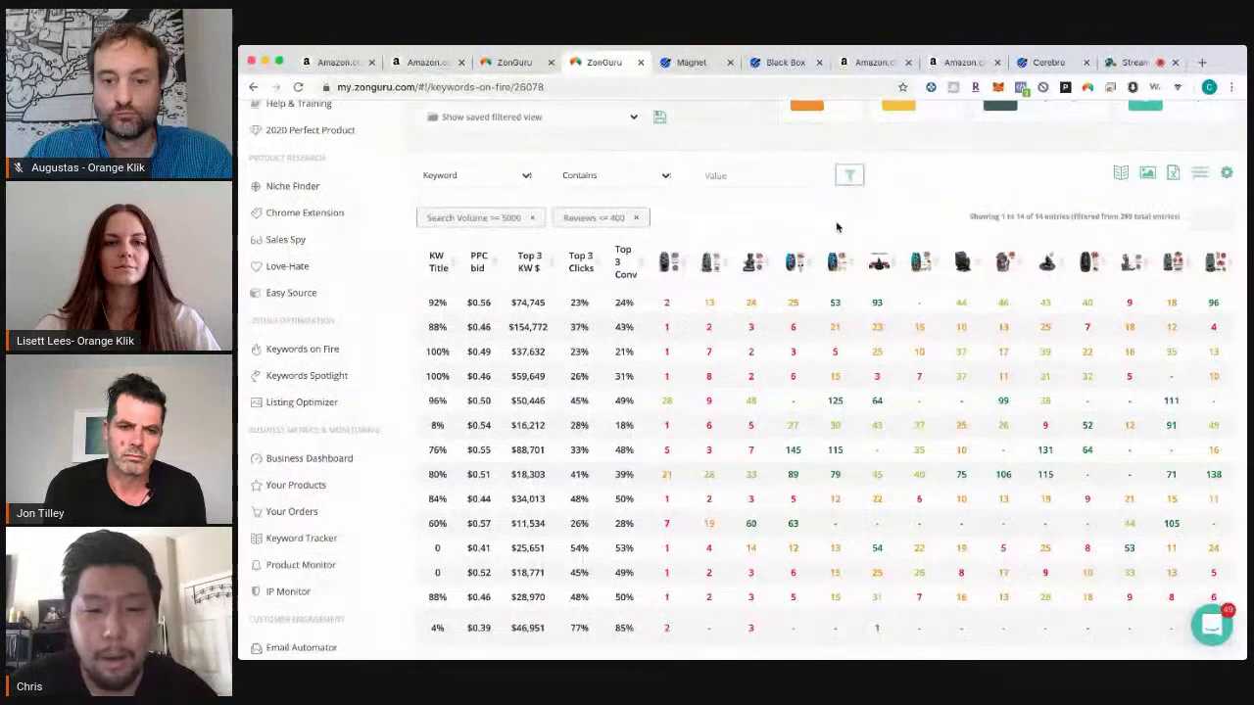
scroll(660, 400, left, 10)
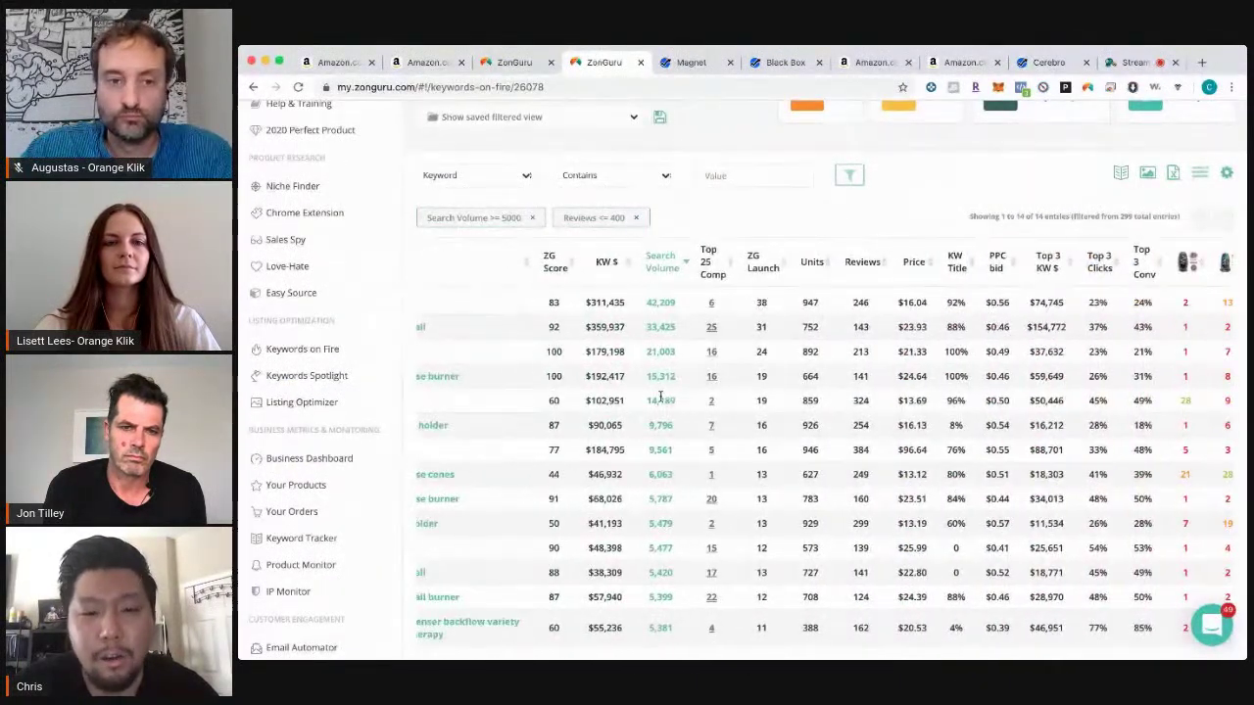
Step: Compare the keyword rankings across all competitor products in the ZonGuru table with the keywords' launch, review and price figures
scroll(660, 396, left, 3)
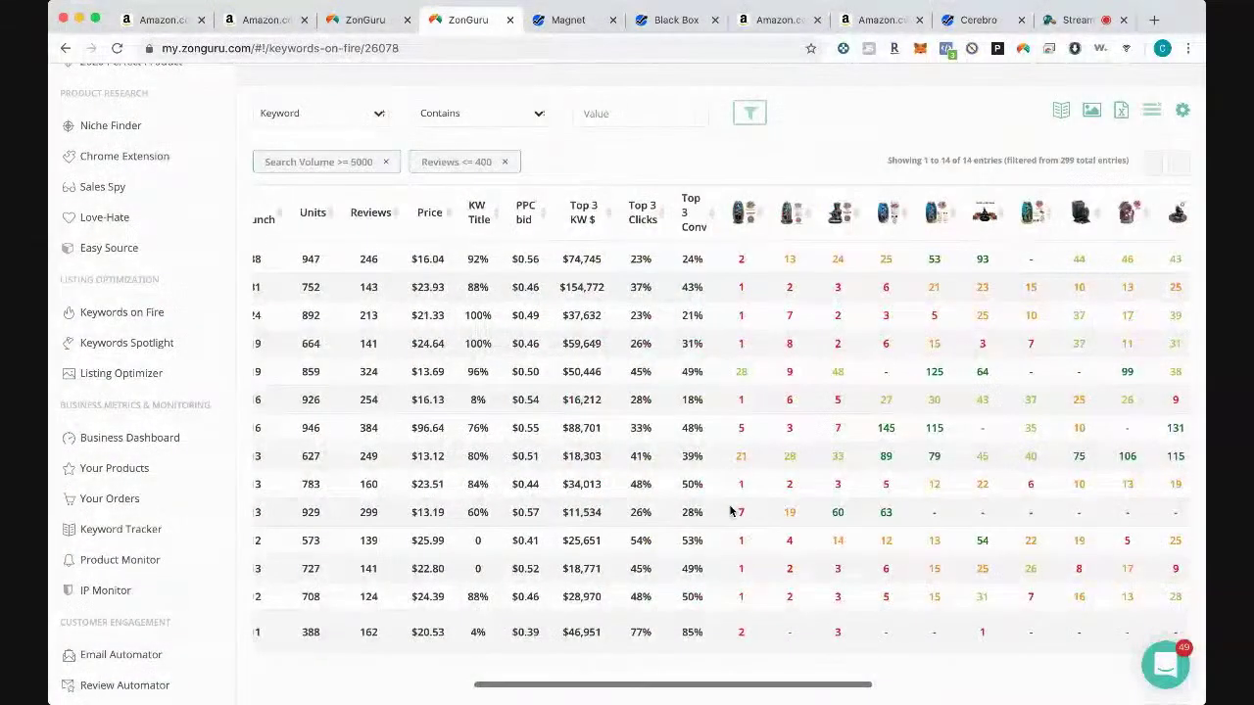
scroll(930, 500, right, 3)
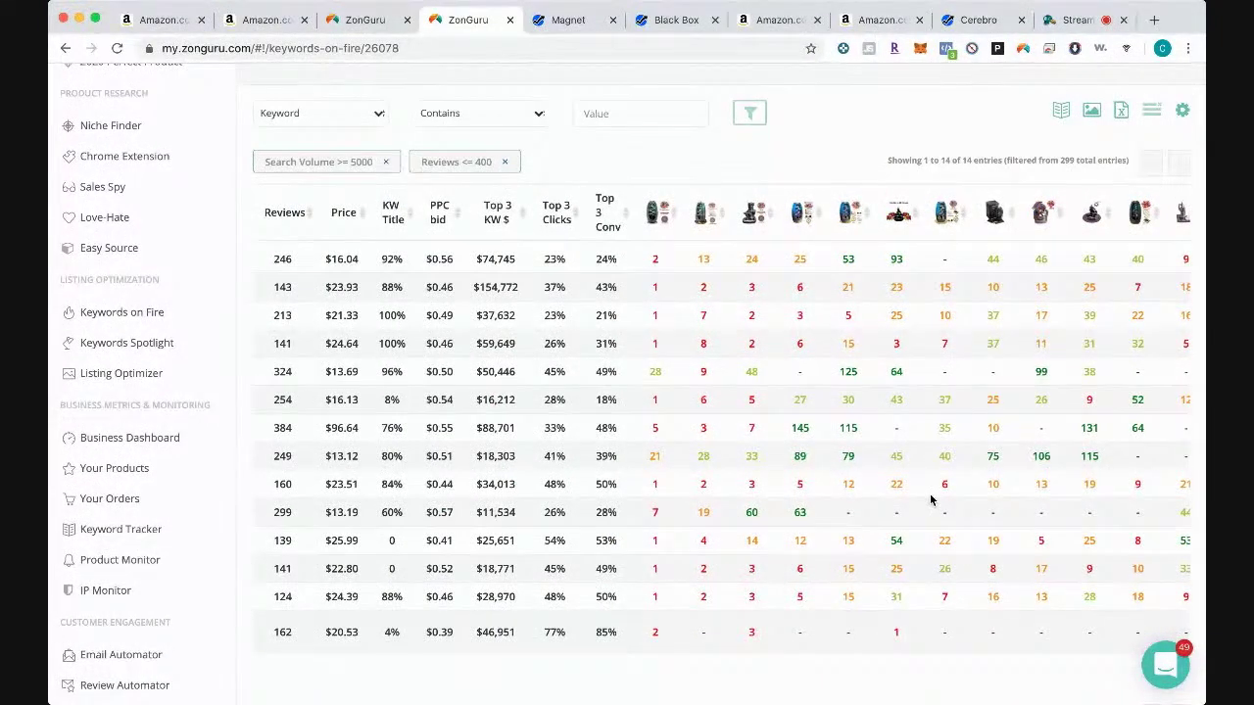
scroll(930, 500, right, 10)
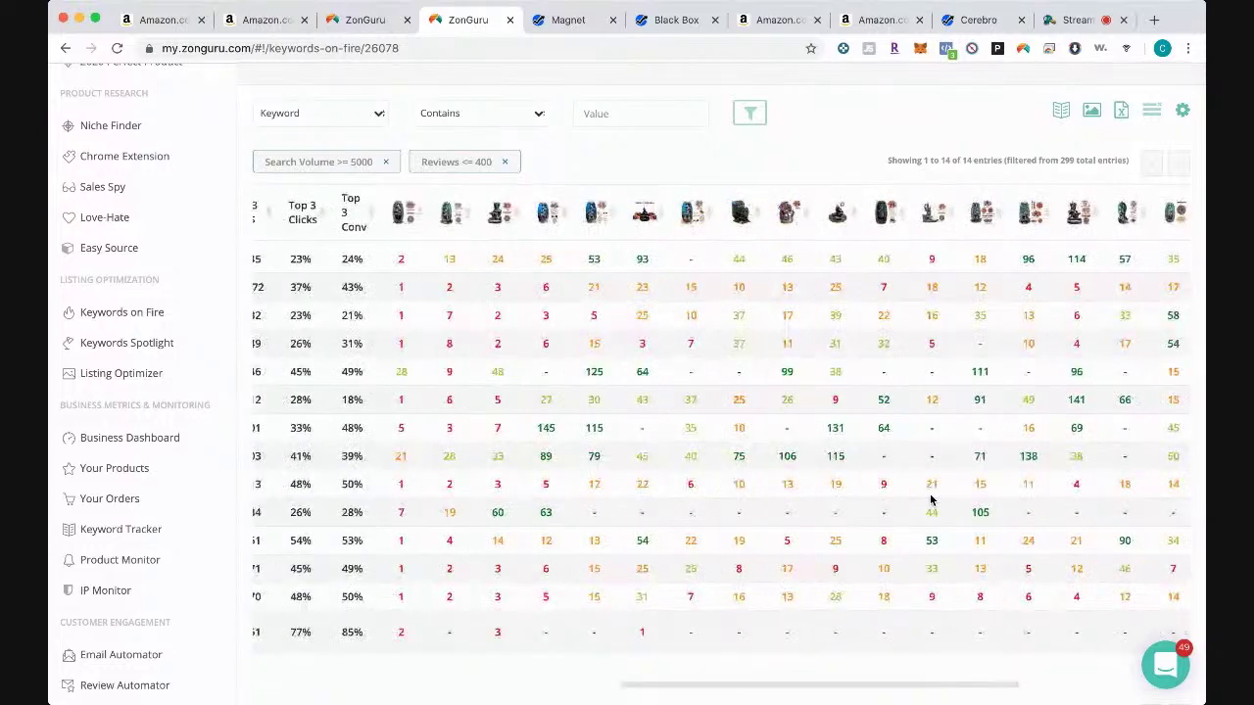
scroll(931, 499, right, 1)
scroll(930, 500, left, 2)
scroll(930, 499, left, 20)
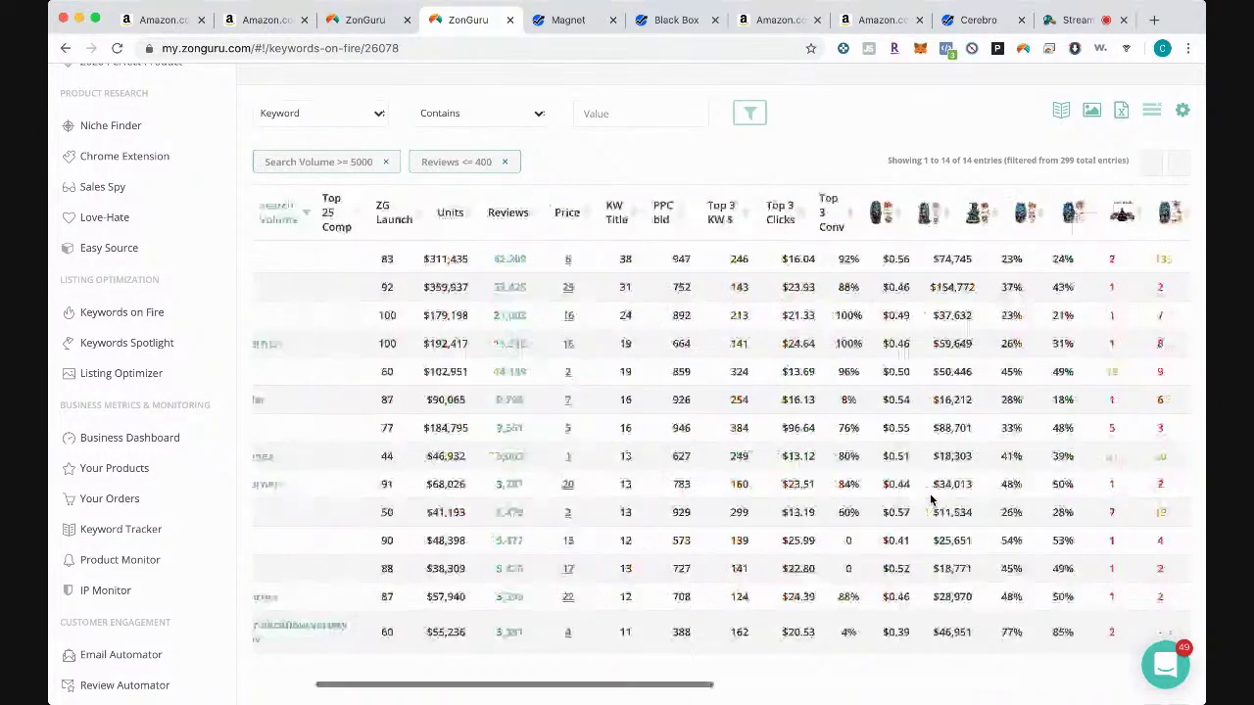
scroll(930, 499, left, 6)
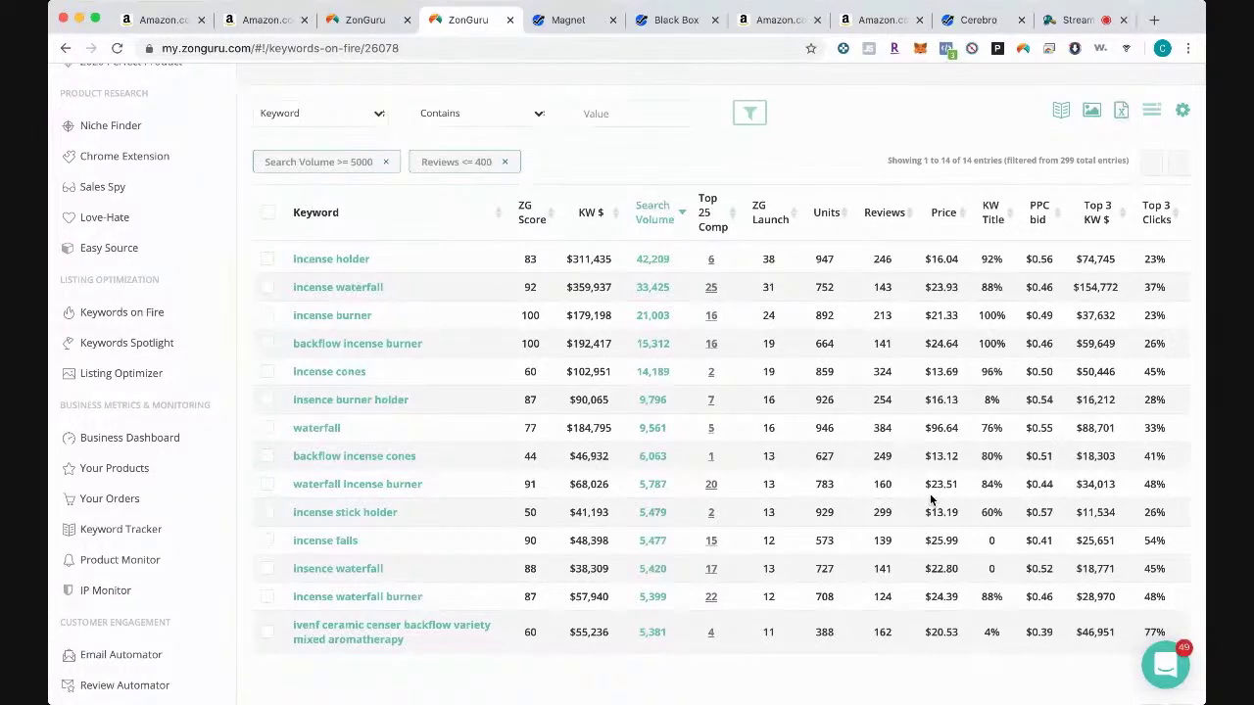
scroll(930, 500, right, 15)
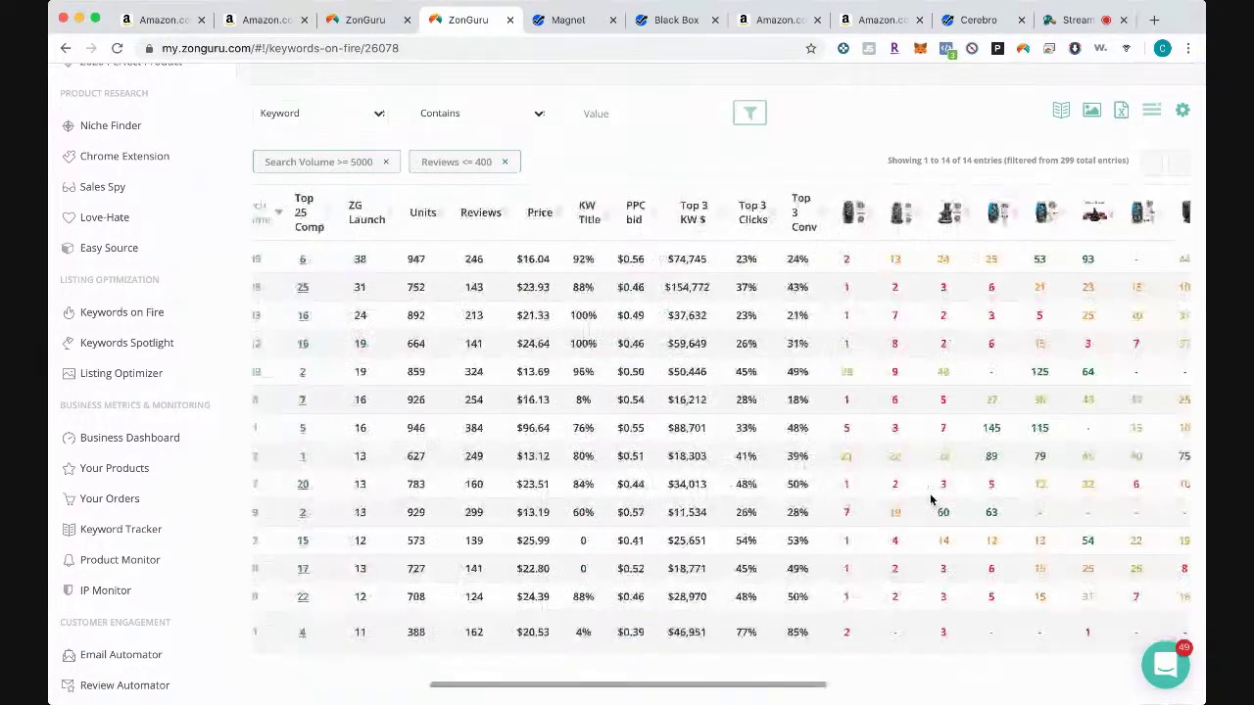
scroll(931, 499, right, 2)
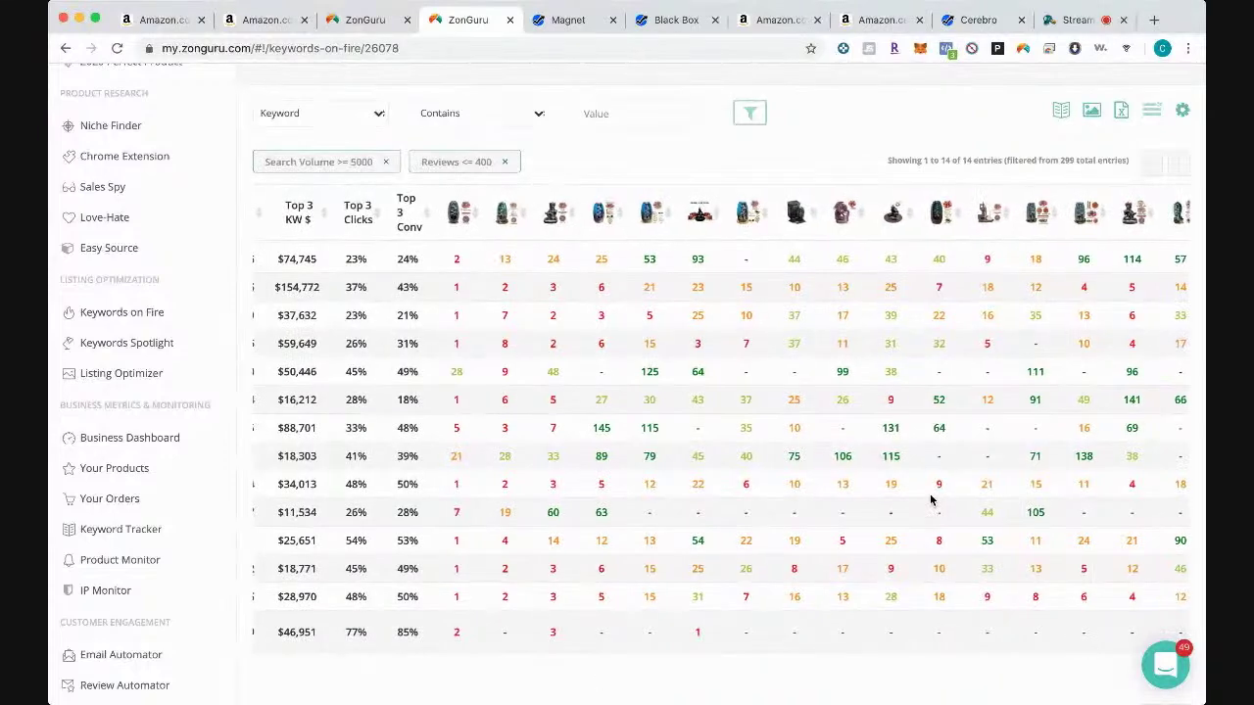
scroll(930, 500, right, 4)
scroll(931, 499, left, 12)
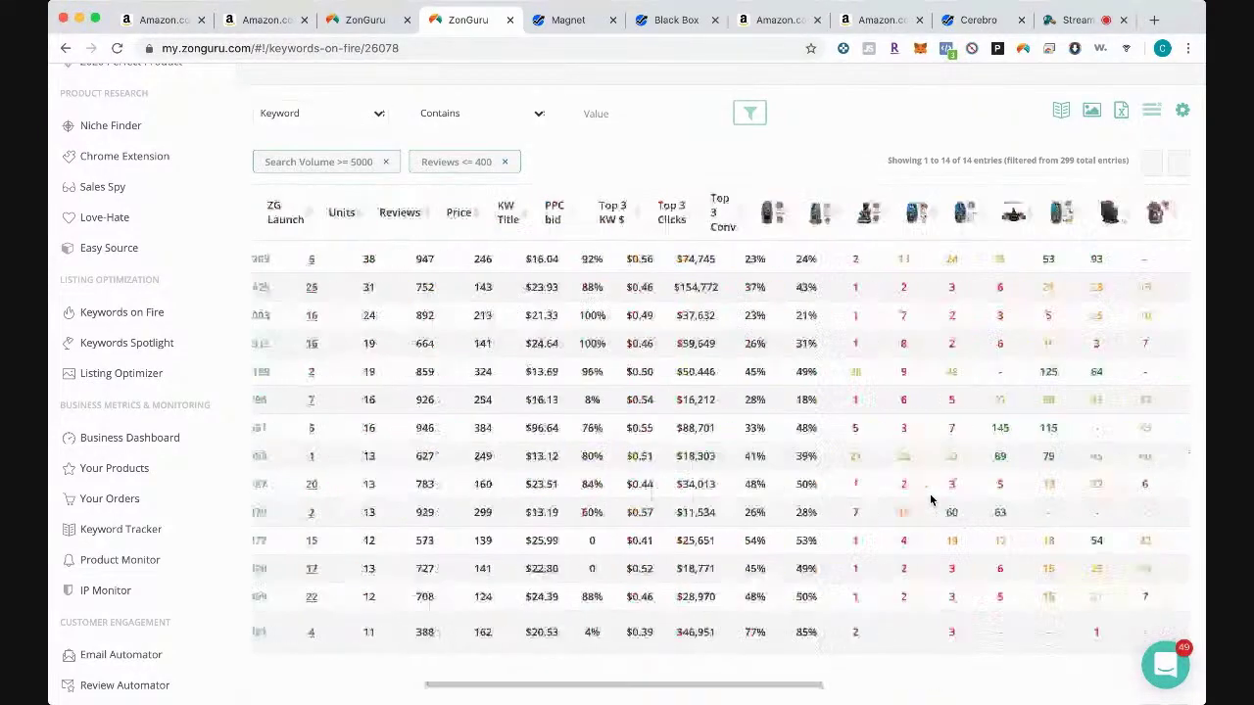
scroll(930, 500, left, 8)
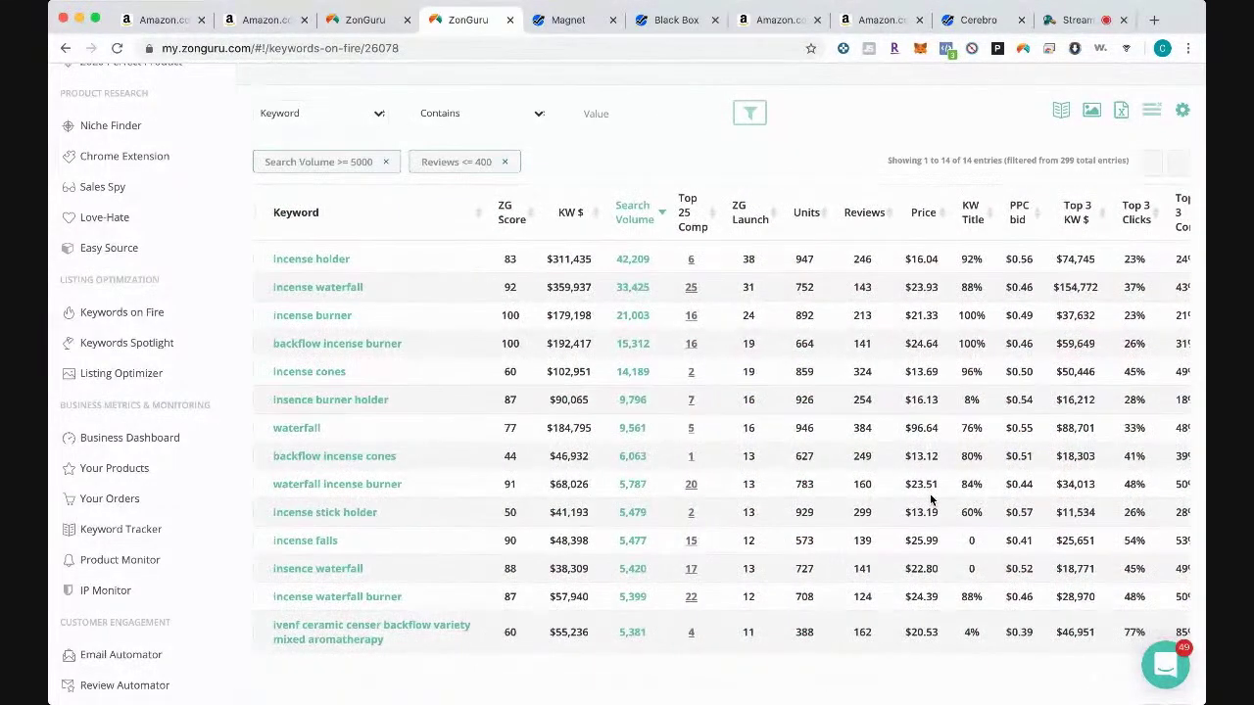
scroll(931, 500, left, 1)
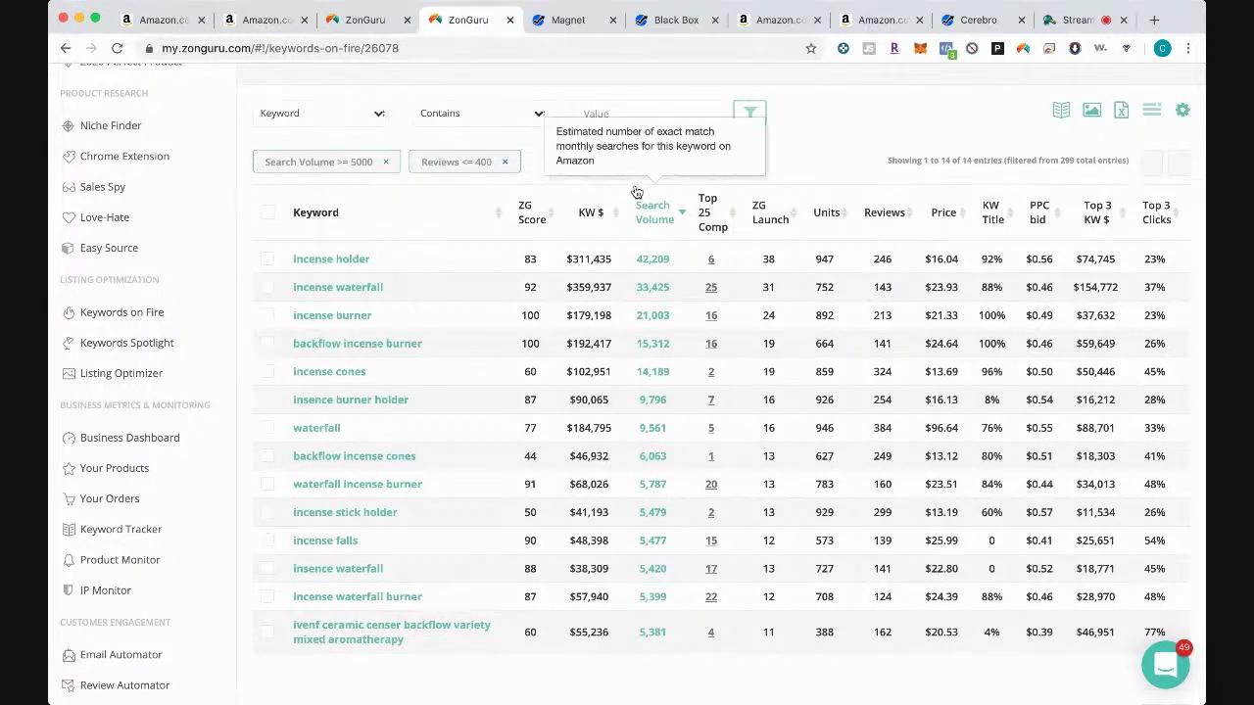
Step: Switch to Helium 10 Magnet and examine the incense waterfall summary, the filters and the Match Type source of the listed keywords
click(568, 20)
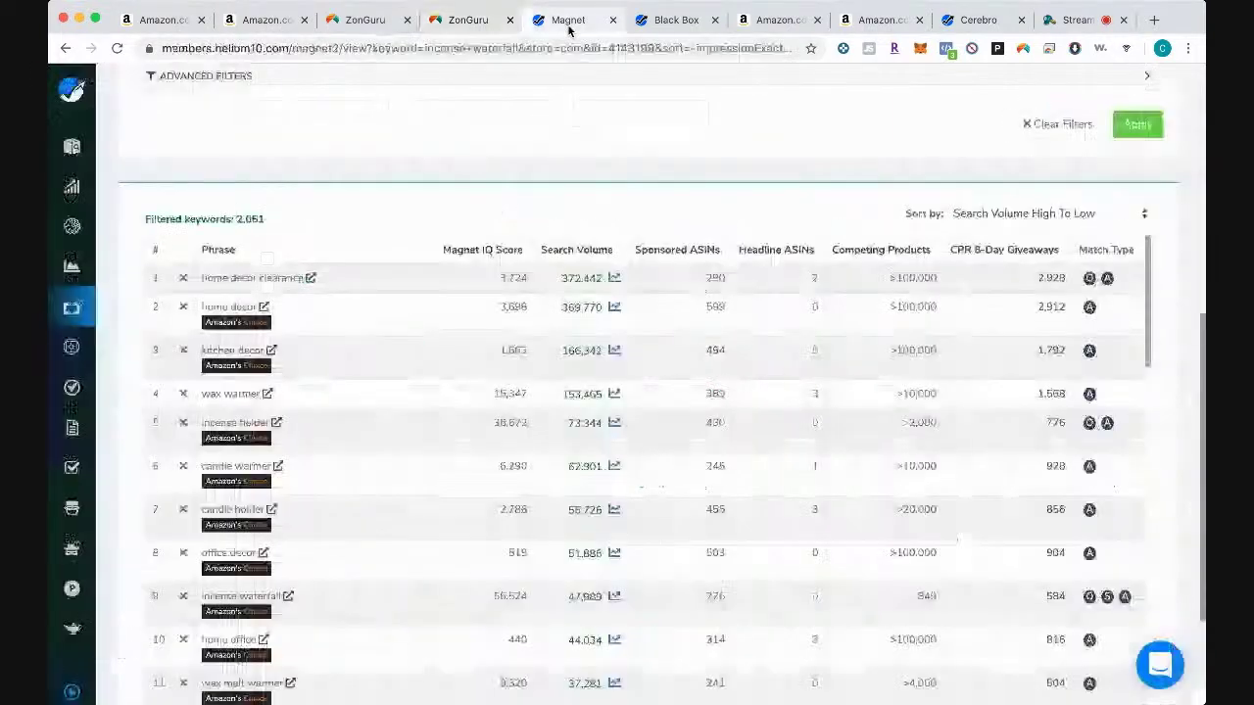
scroll(601, 213, up, 5)
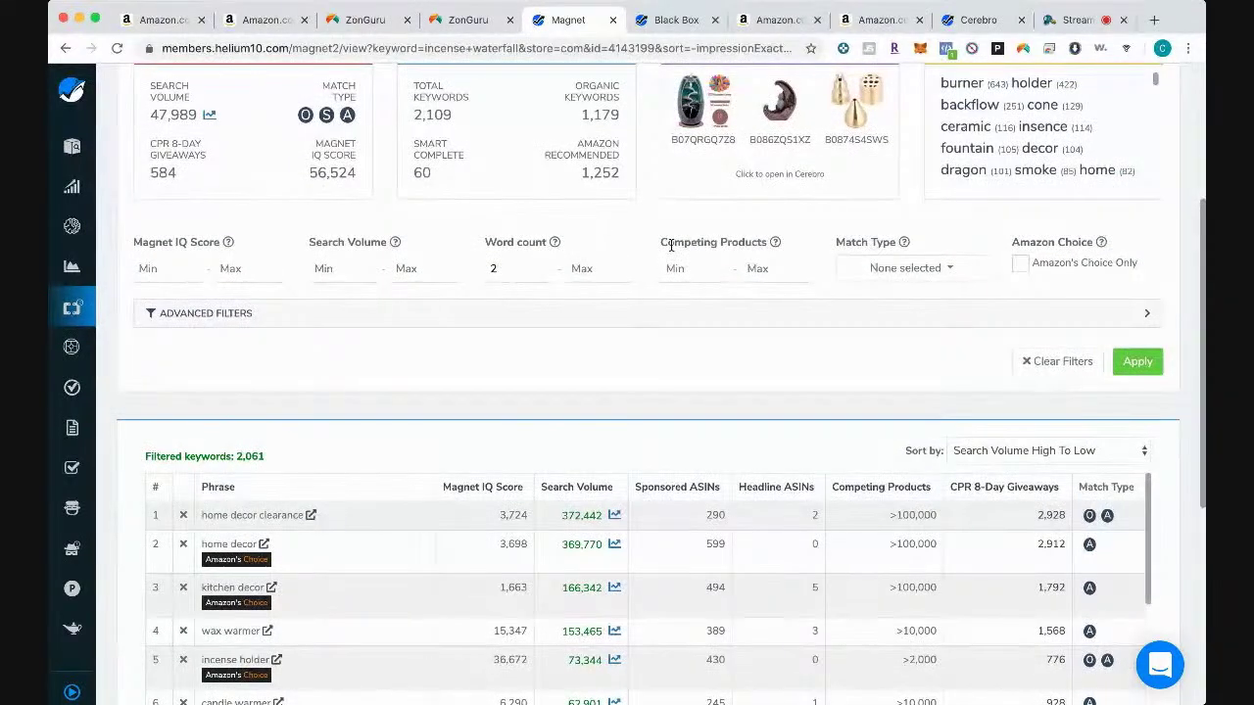
scroll(671, 245, up, 2)
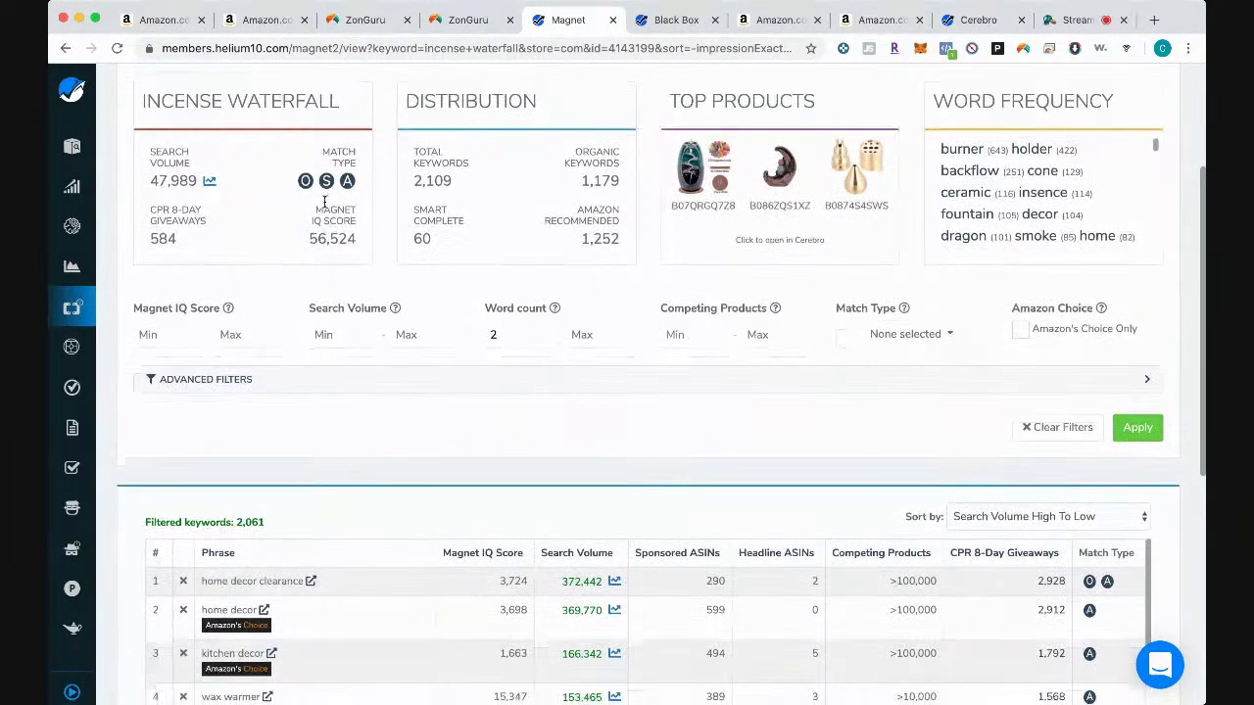
scroll(326, 201, down, 1)
scroll(324, 202, down, 3)
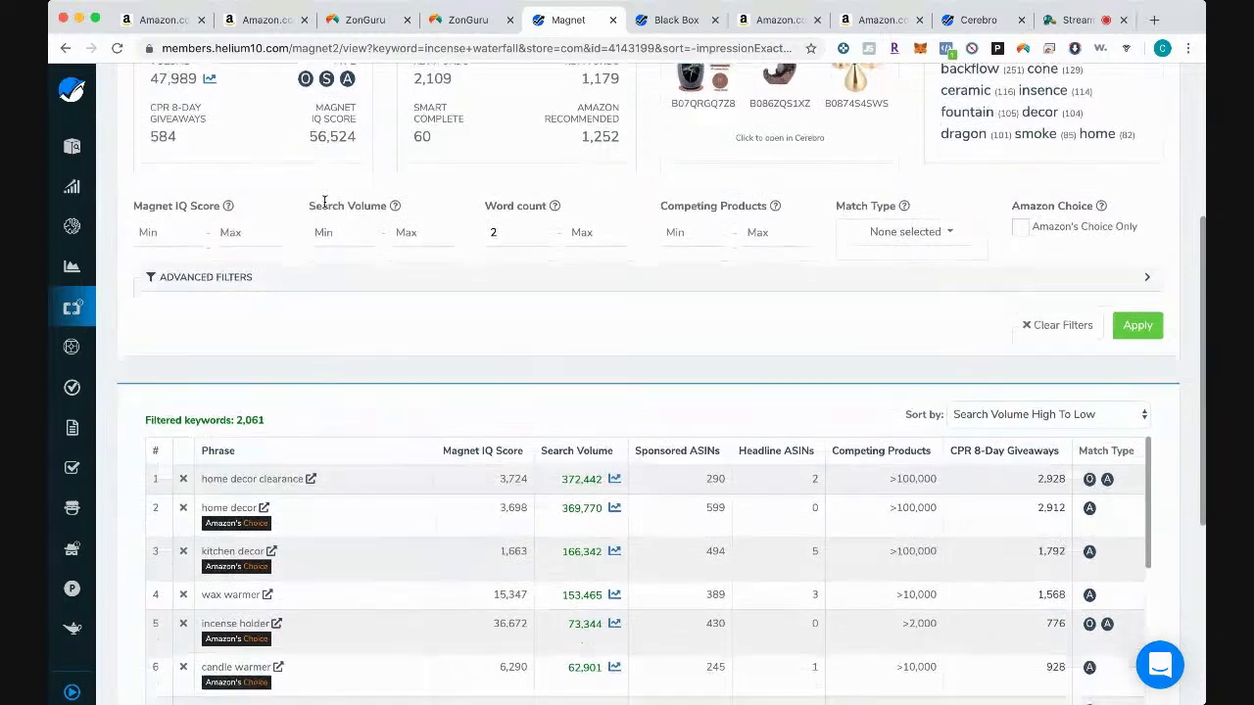
scroll(325, 203, down, 1)
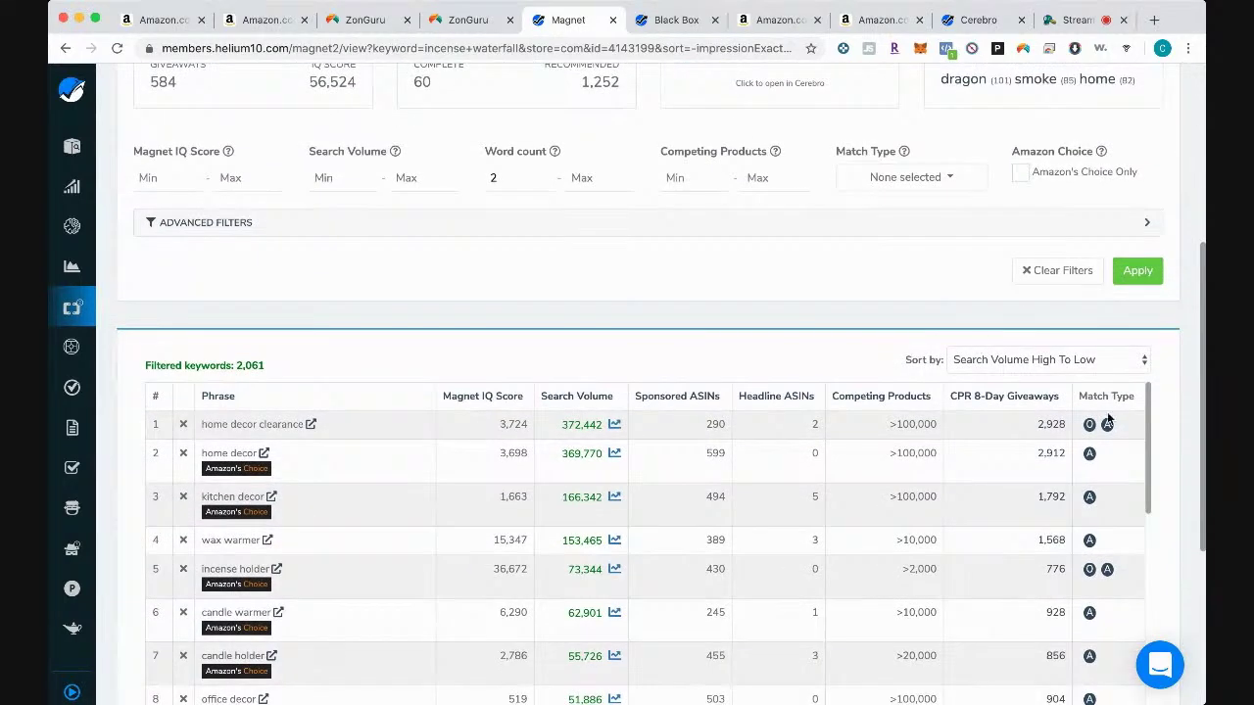
mouse_move(1107, 398)
scroll(1107, 398, down, 1)
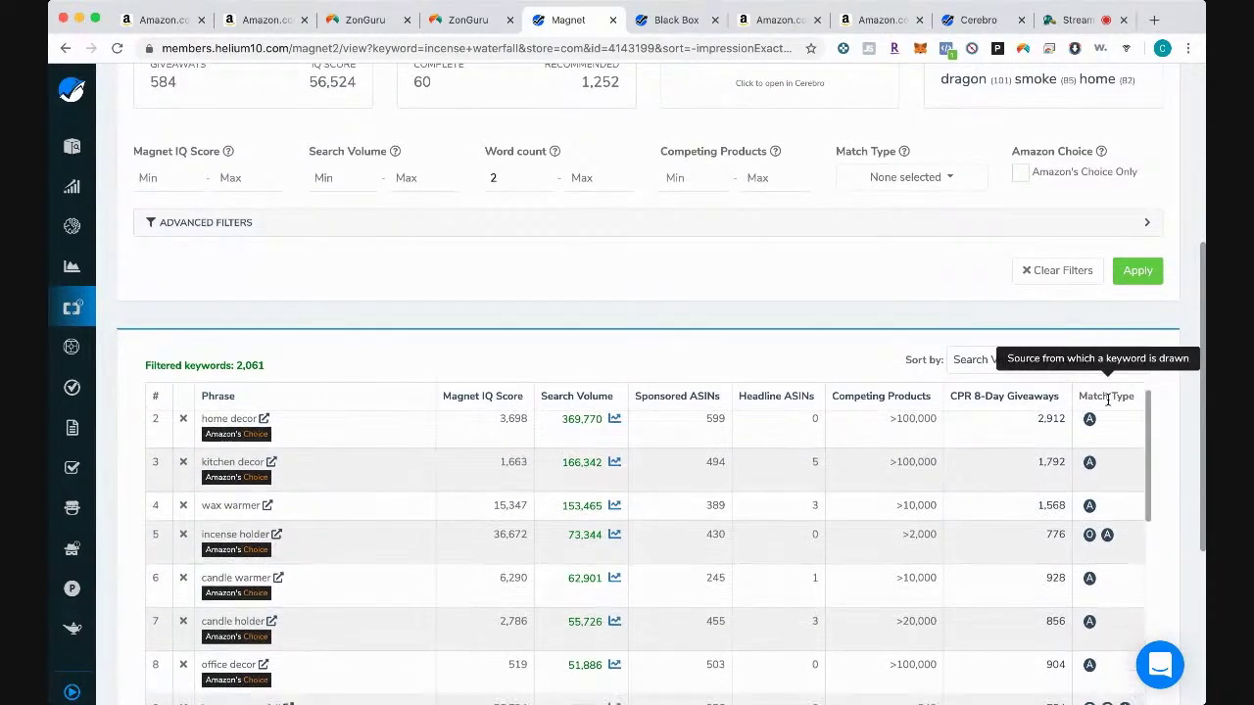
scroll(1091, 423, up, 1)
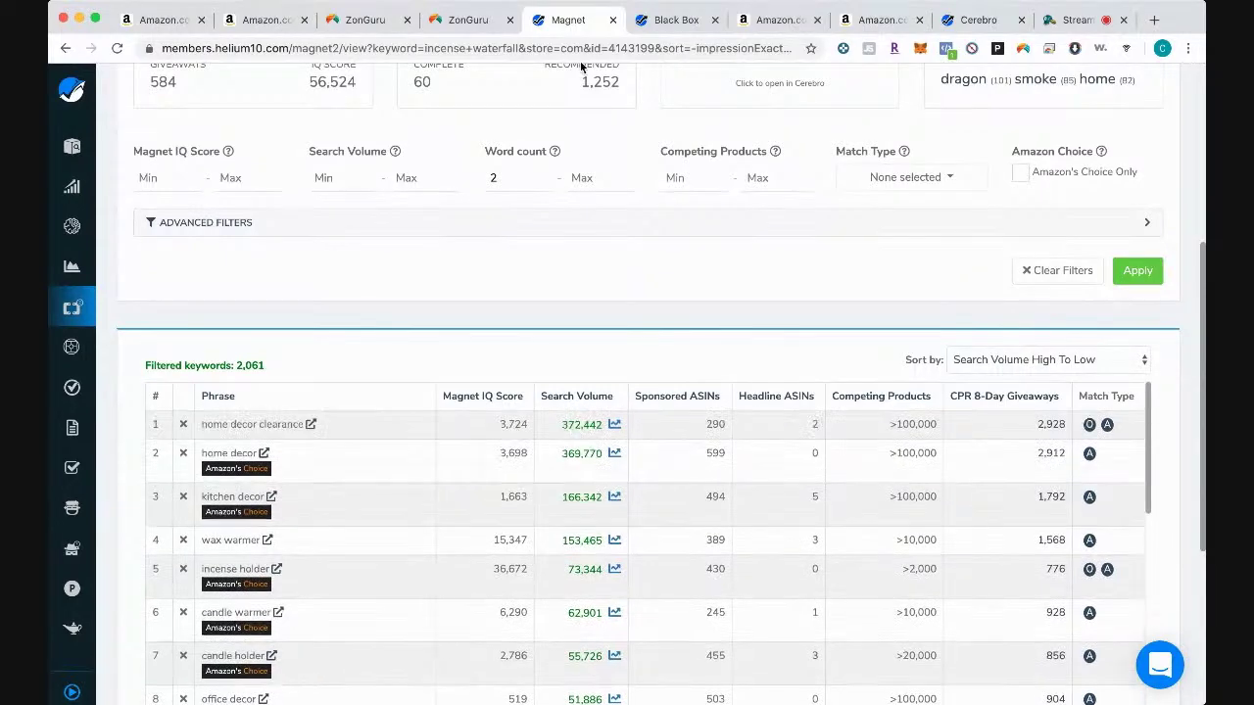
Step: Return to the ZonGuru keyword results and switch to the live stream page
click(468, 21)
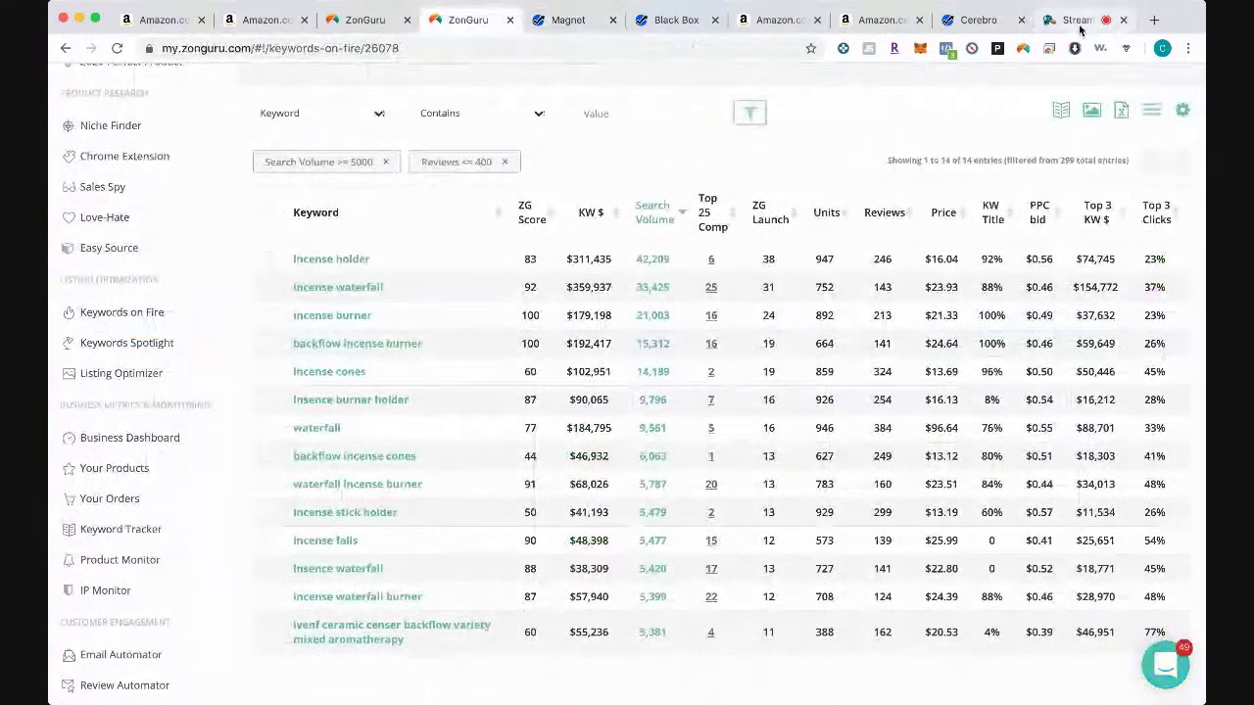
click(1078, 19)
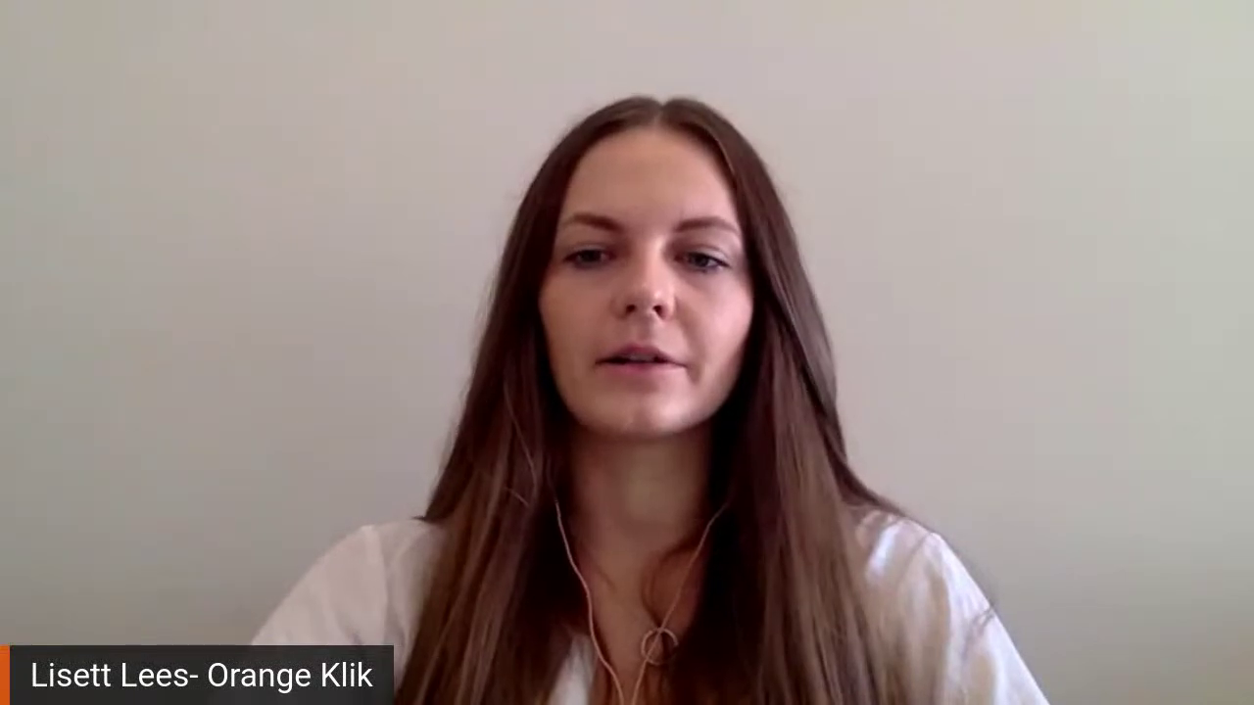